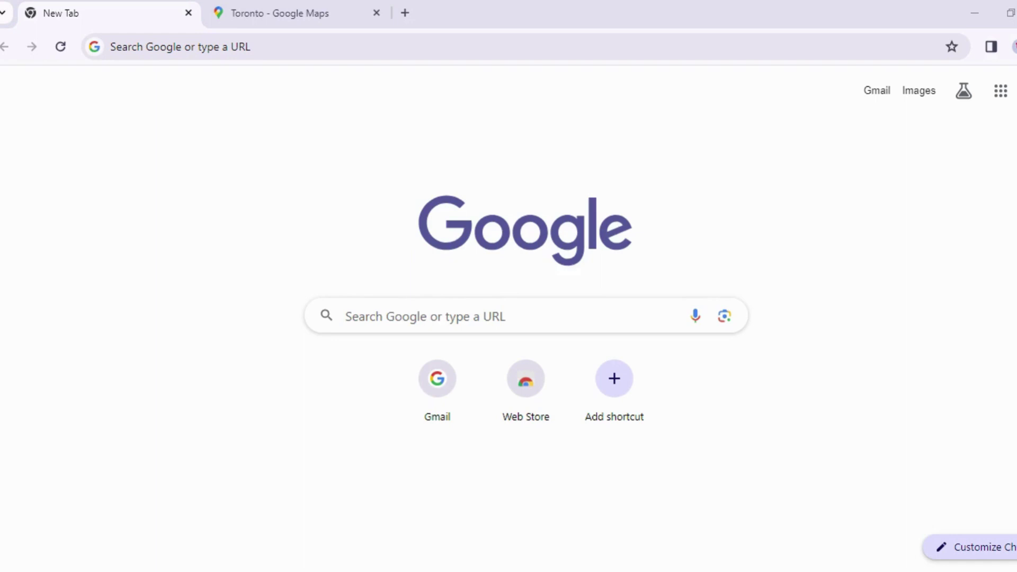
Step: Search Google for "Notion" and open the Notion Sign up result
key(alt+Tab)
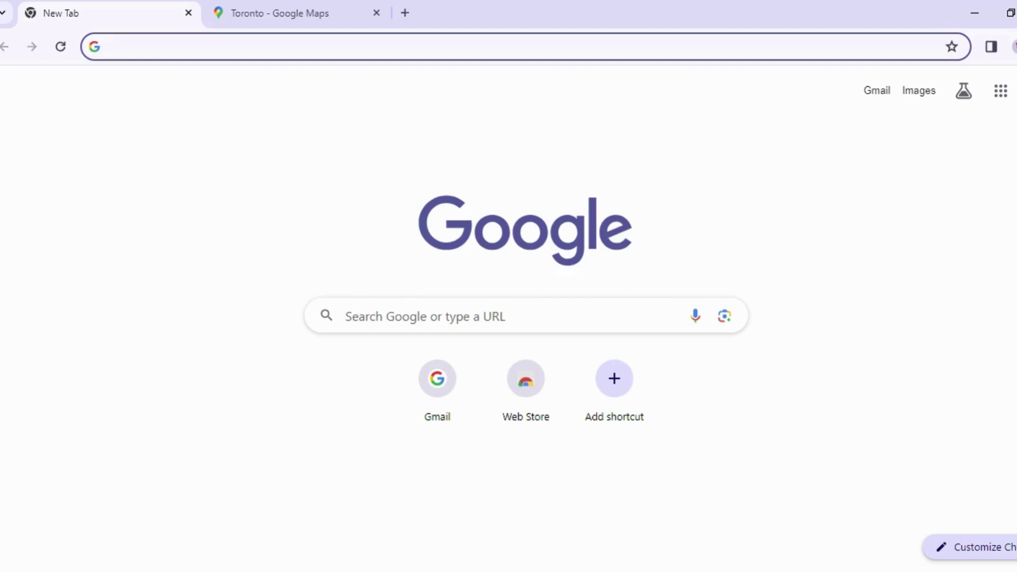
text(Notion)
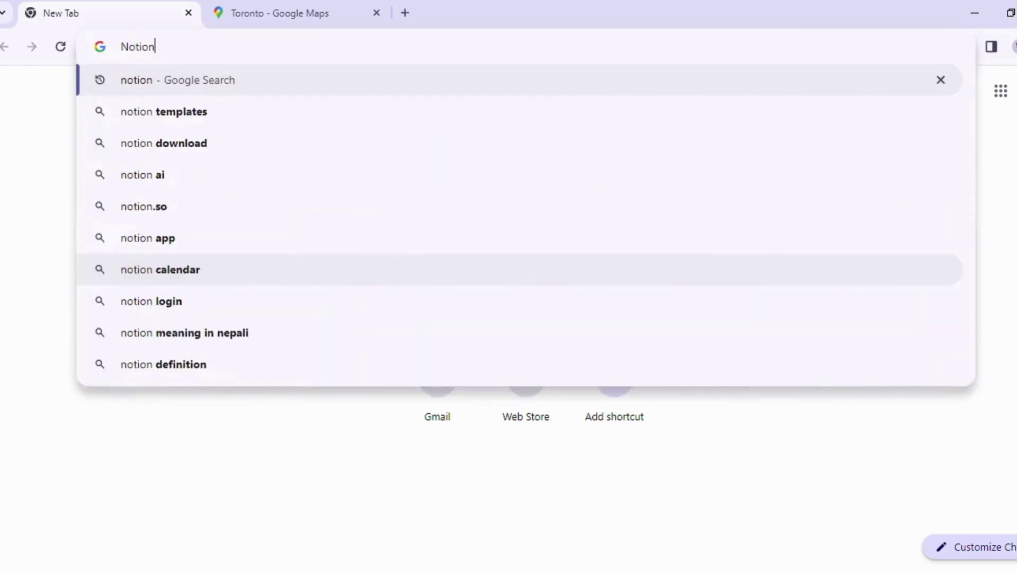
key(Return)
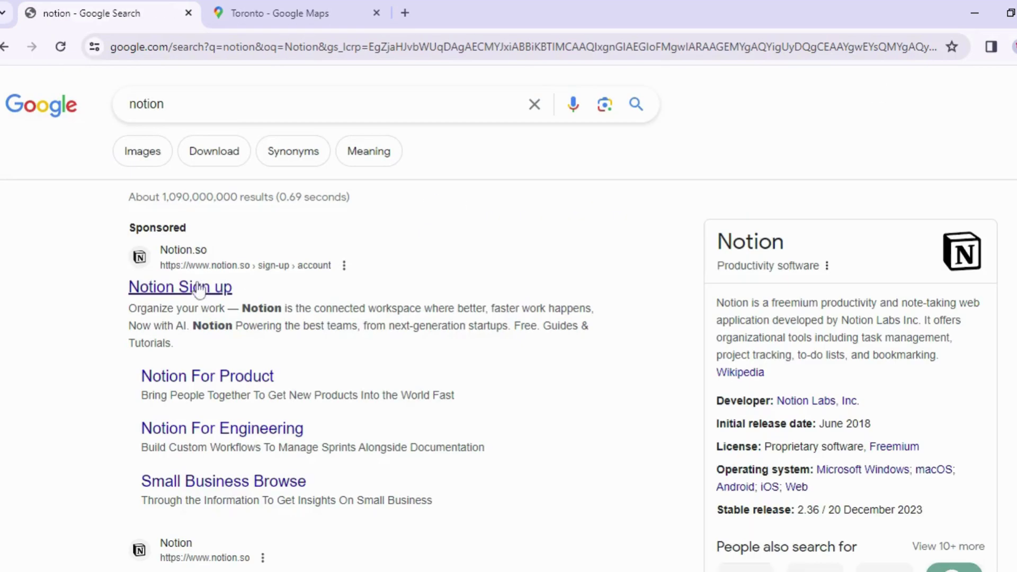
click(198, 289)
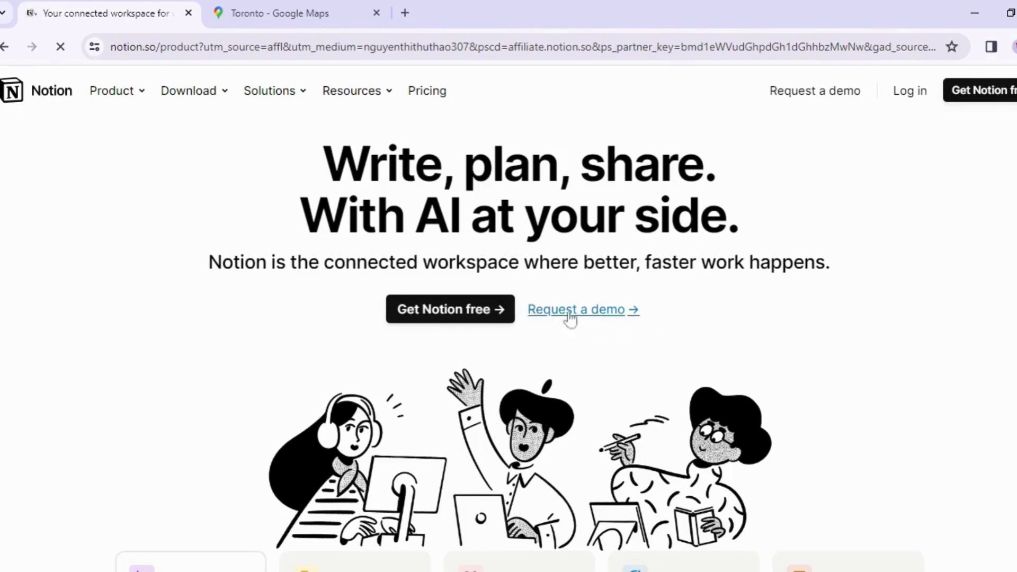
Step: Look through the Notion product page, including its feature overview, calendar preview and customer sections
scroll(899, 319, down, 1)
scroll(898, 320, down, 4)
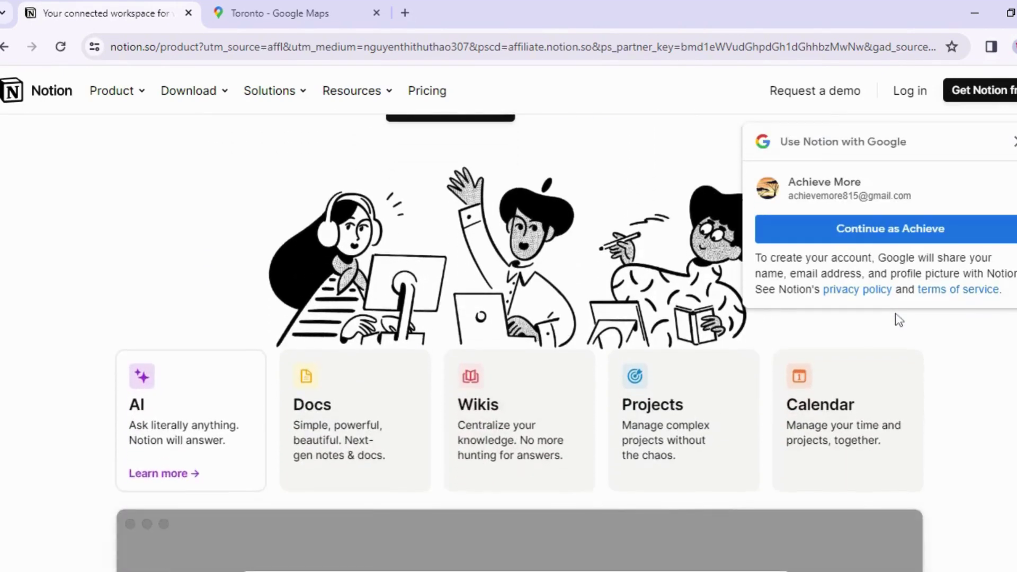
scroll(869, 295, down, 2)
scroll(869, 295, down, 7)
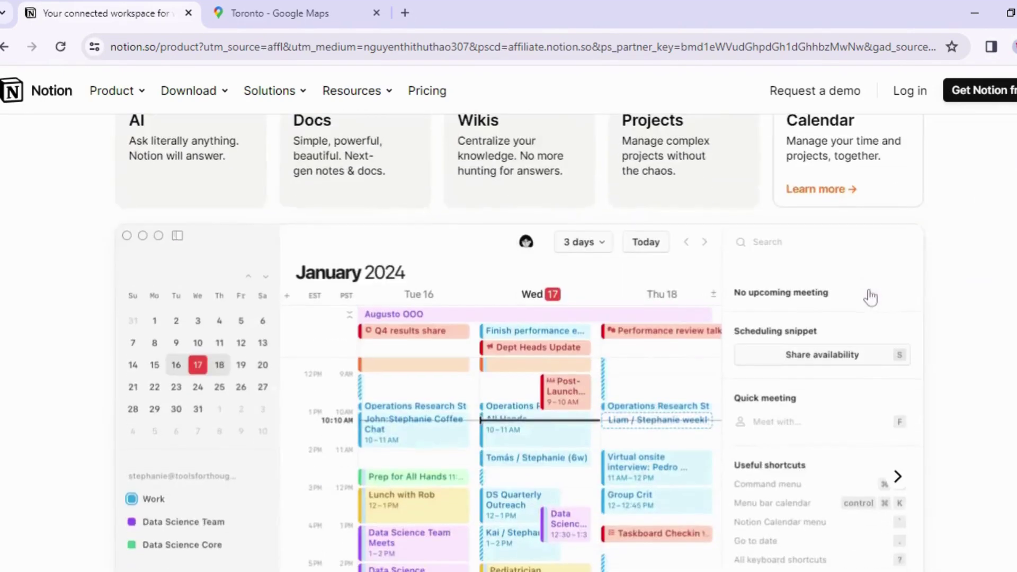
scroll(947, 298, down, 10)
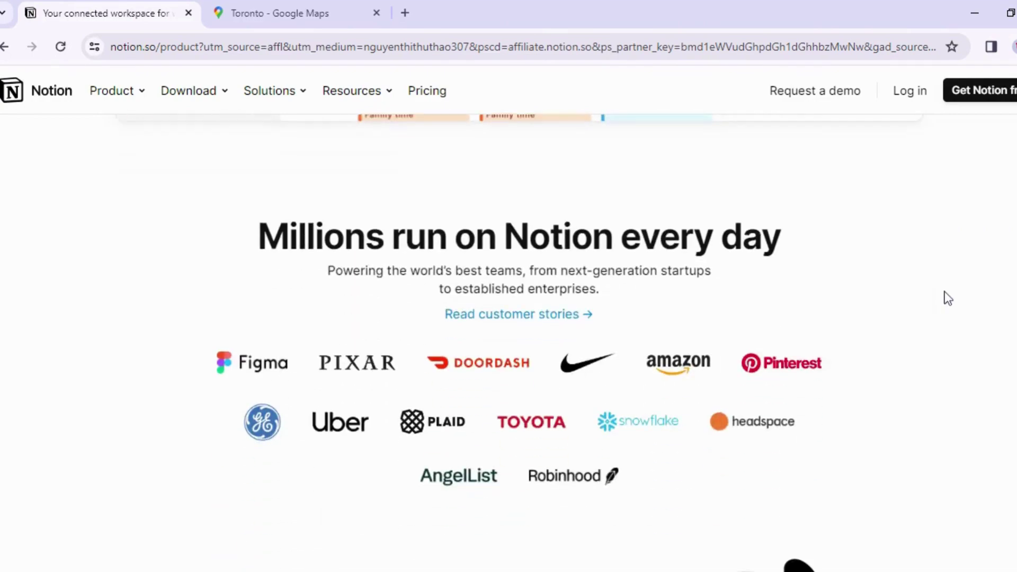
scroll(948, 298, down, 10)
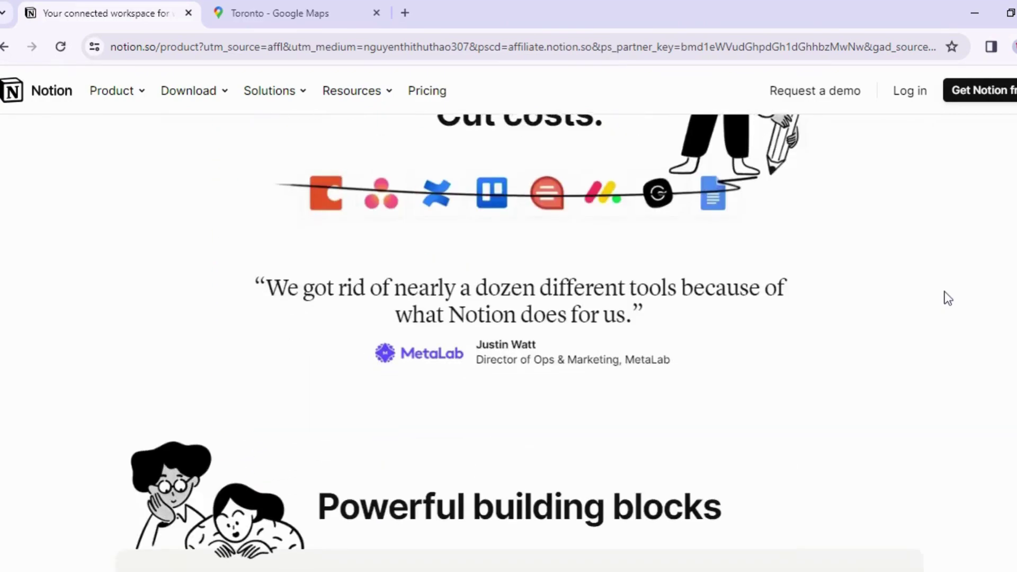
scroll(947, 299, up, 20)
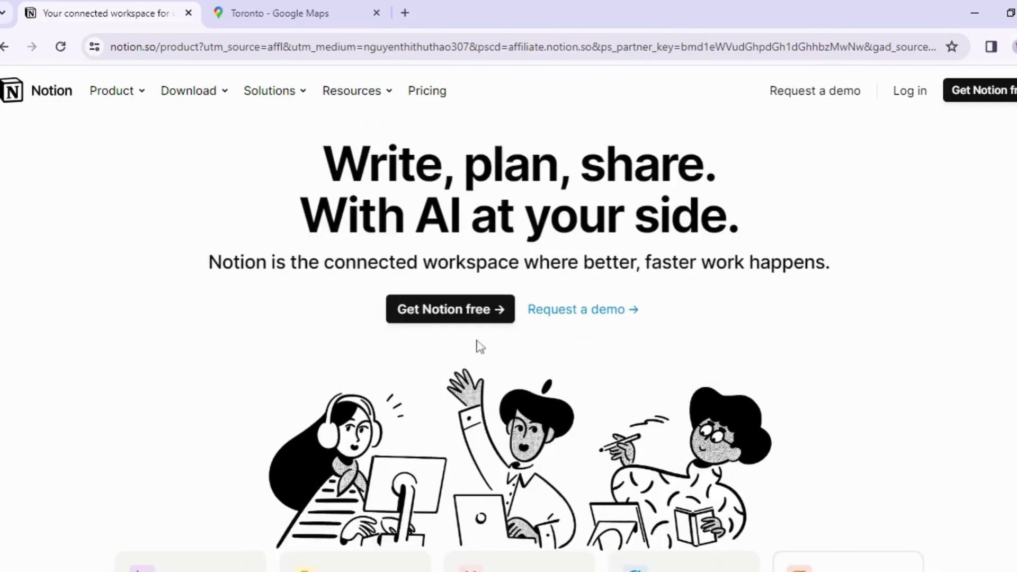
Step: Sign up for free Notion with a Google account for personal use, accepting the suggested starter templates
click(443, 315)
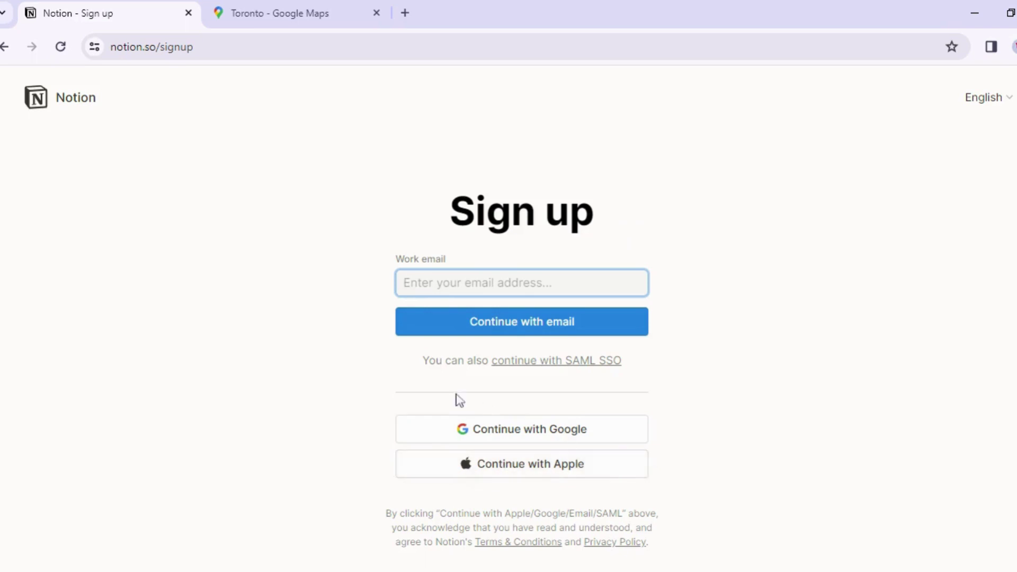
click(500, 444)
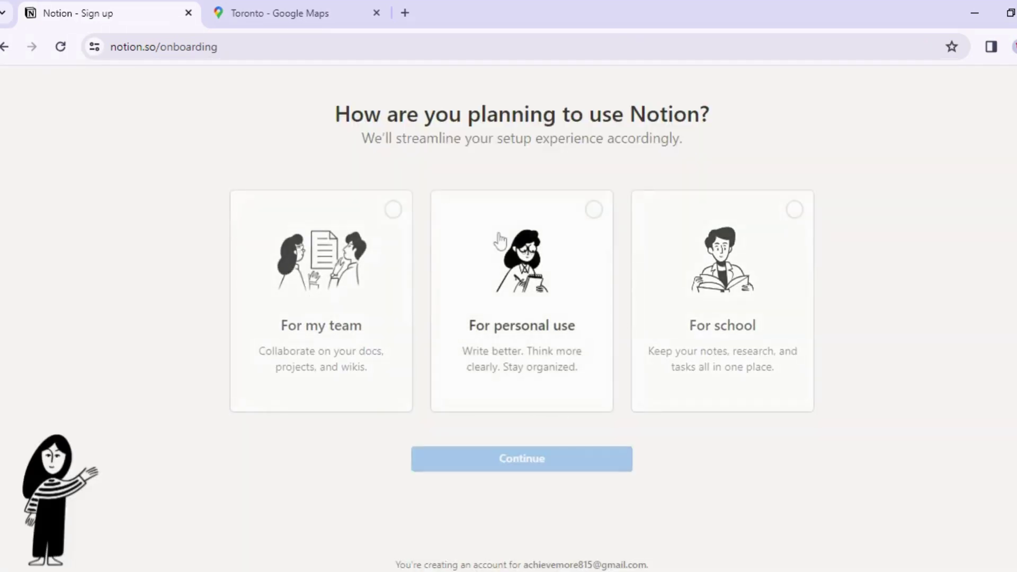
click(593, 214)
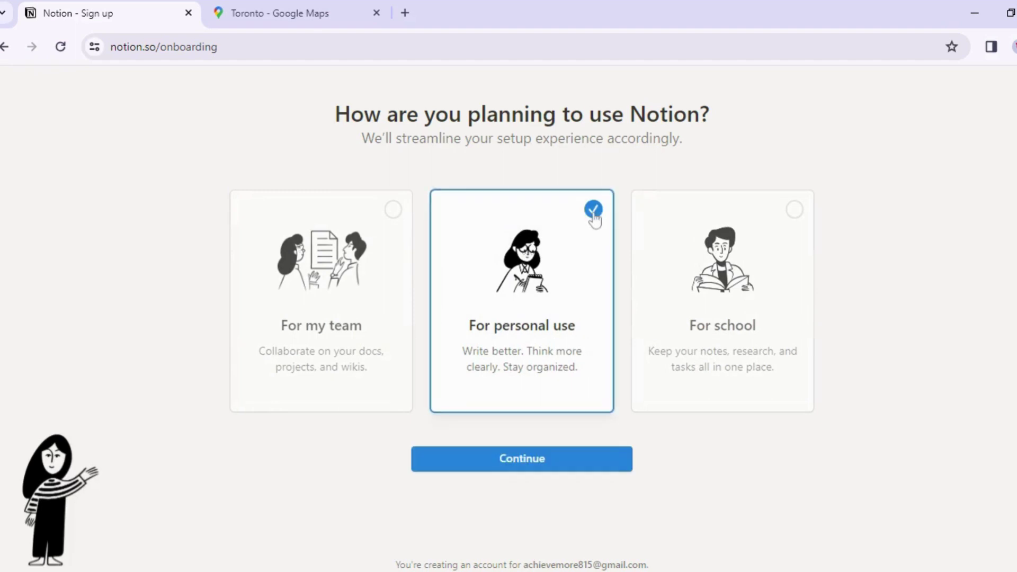
click(494, 466)
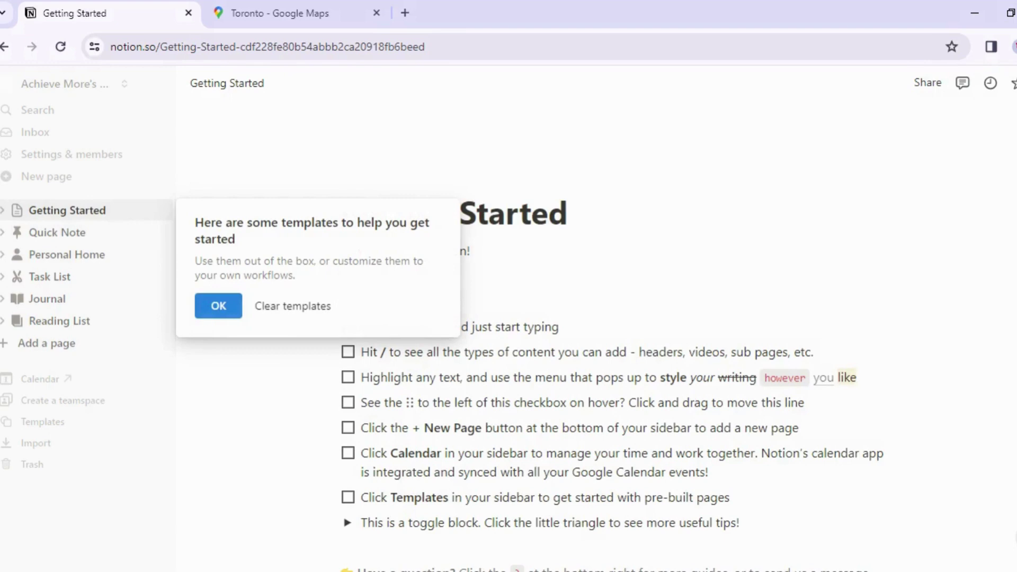
click(221, 310)
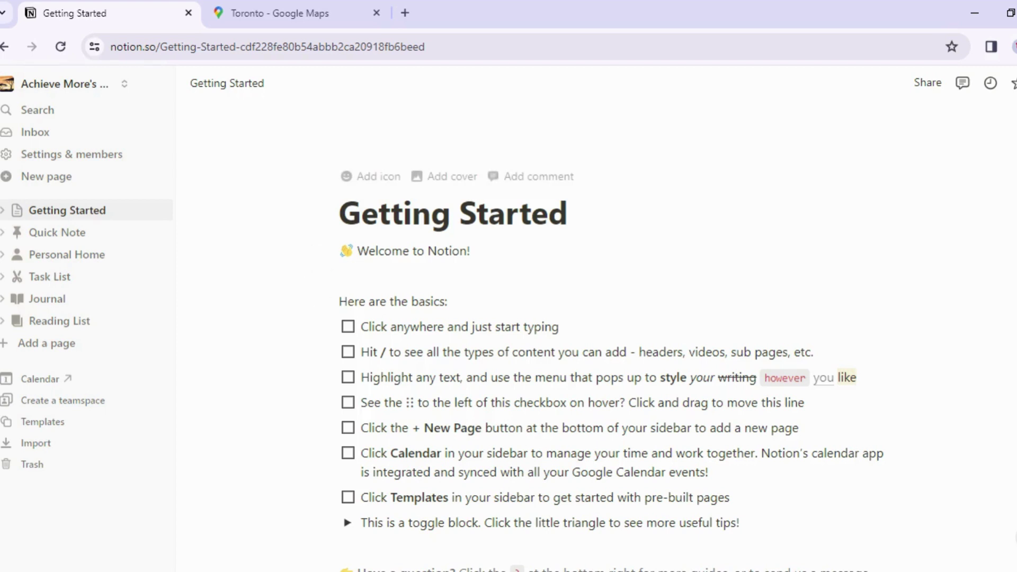
Step: Look over the Getting Started page and the workspace's account options
scroll(529, 345, down, 1)
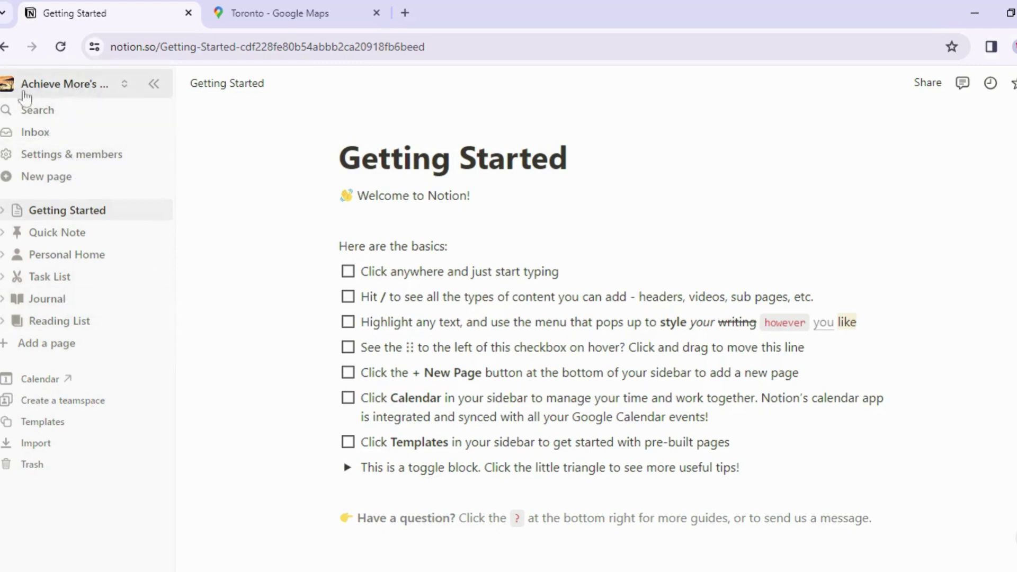
click(68, 88)
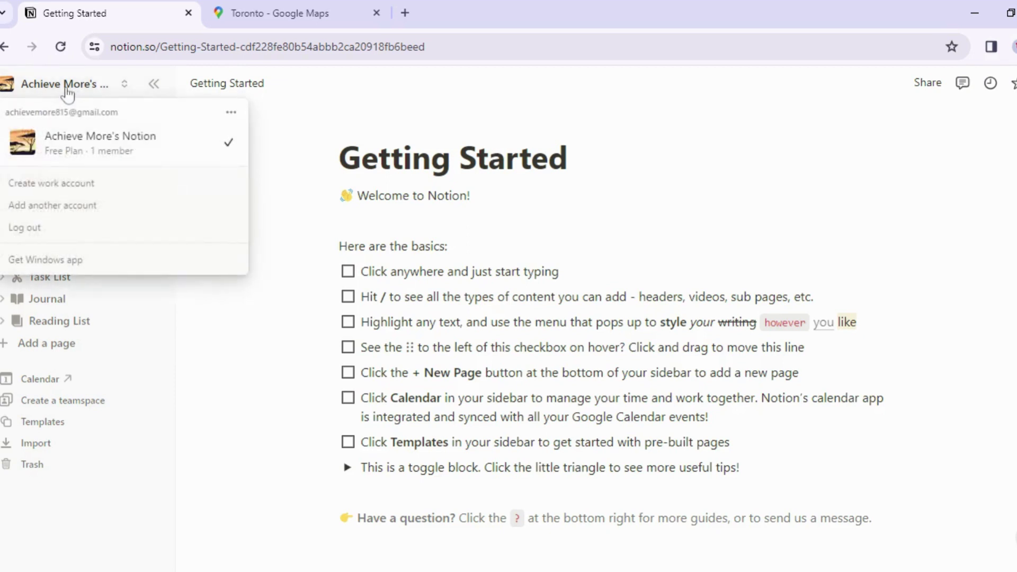
click(283, 132)
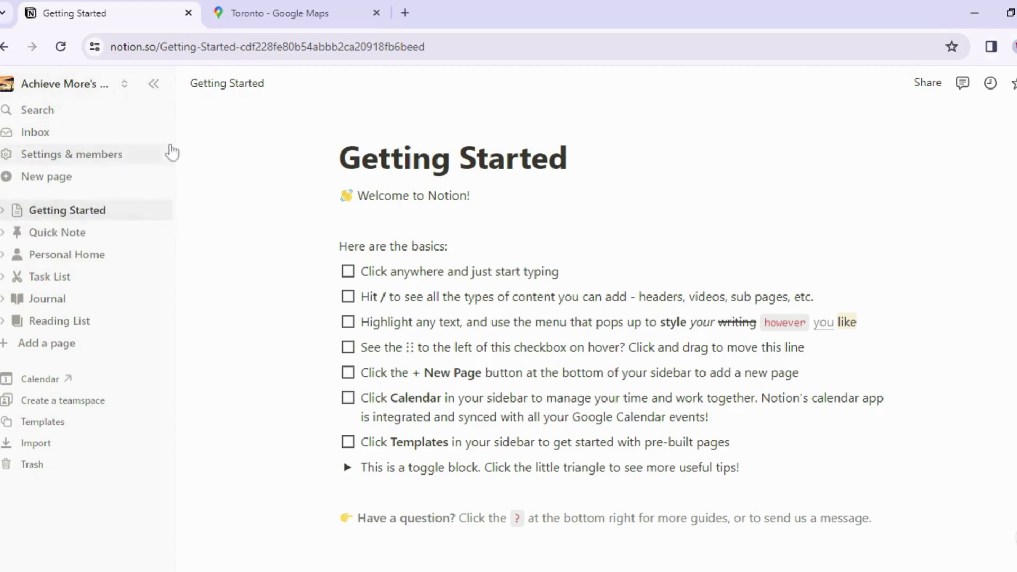
Step: Collapse and restore the sidebar, and make it slightly narrower
click(154, 86)
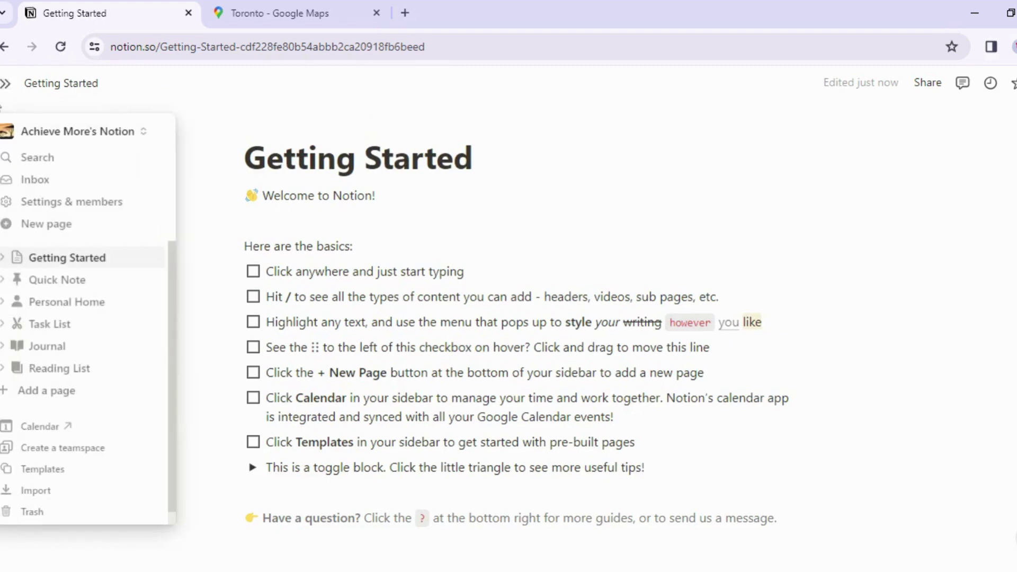
click(6, 96)
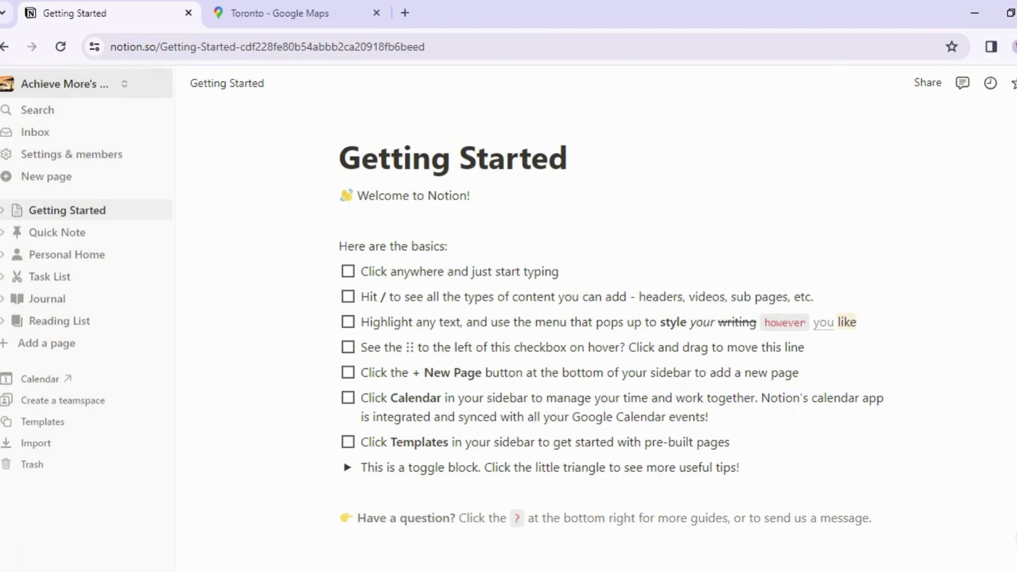
mouse_move(175, 143)
mouse_down()
mouse_move(244, 155)
mouse_move(163, 154)
mouse_up()
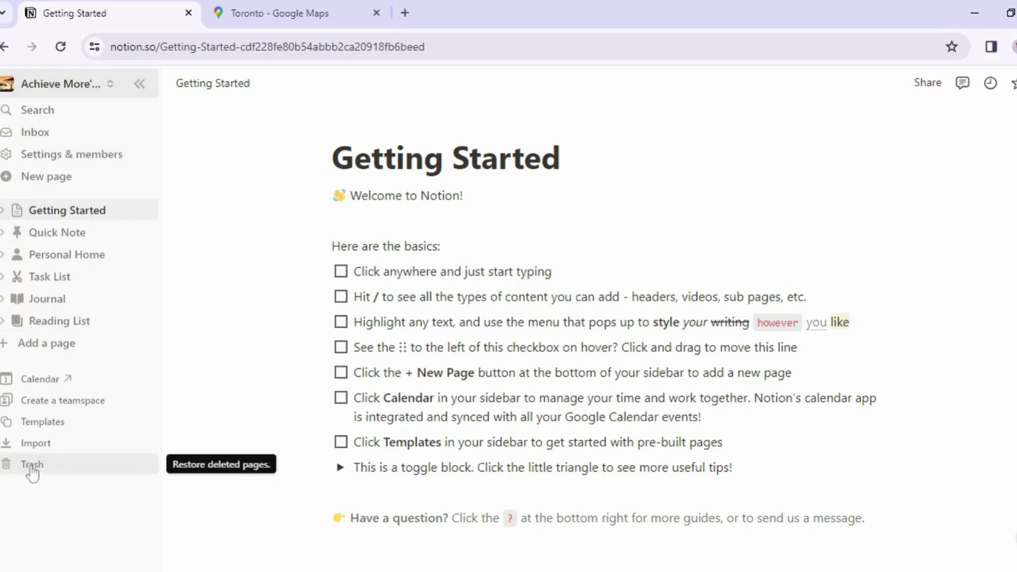
Step: Browse the Work templates in the template gallery, from the suggested ones to Recruiting, and close the gallery
click(35, 434)
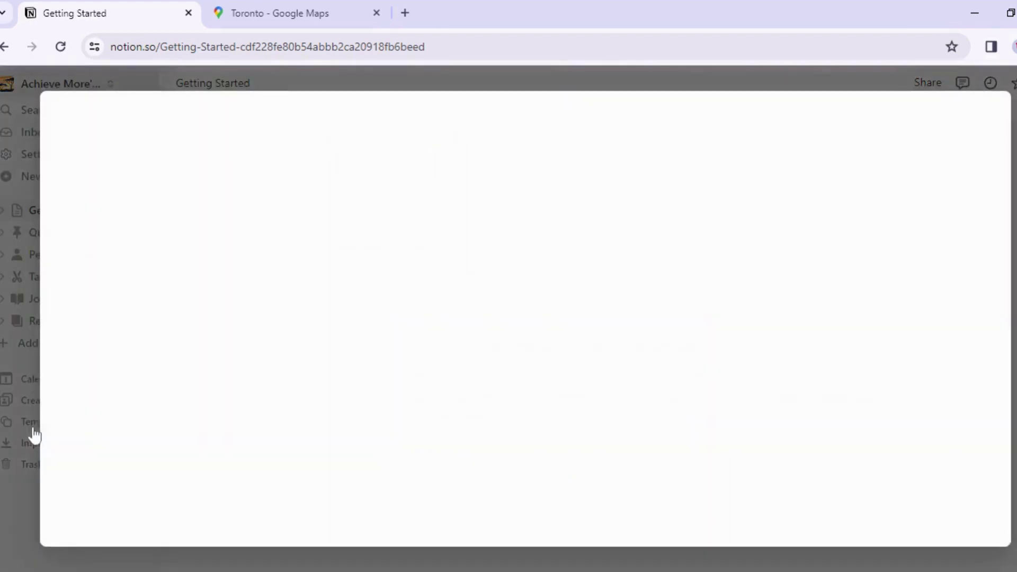
scroll(167, 270, down, 3)
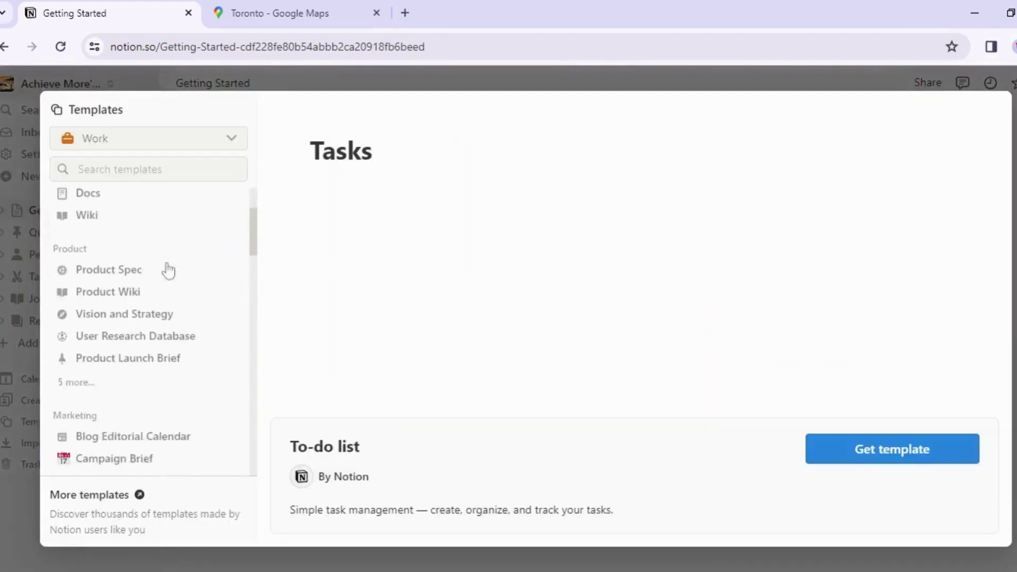
scroll(158, 287, down, 12)
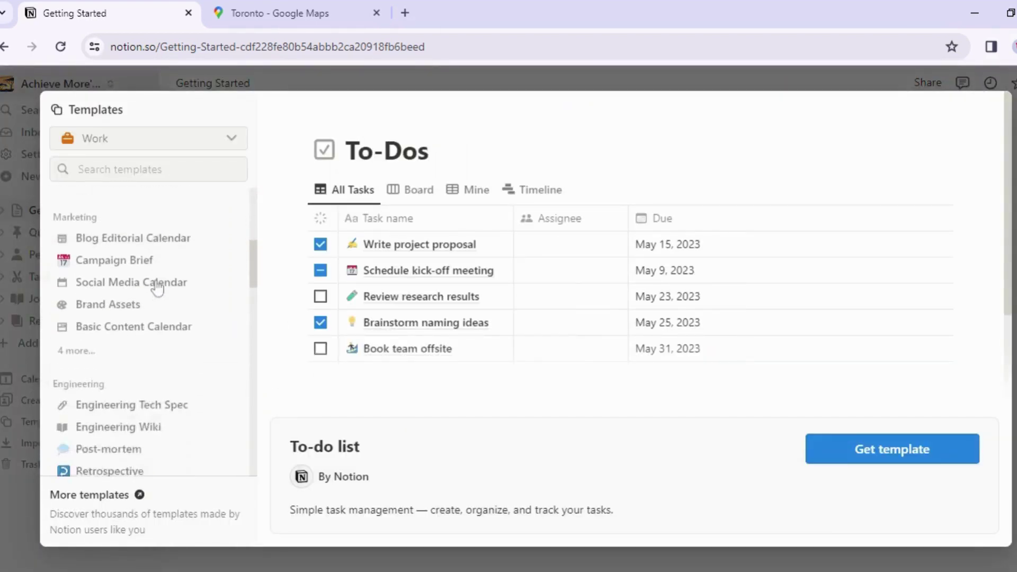
scroll(158, 287, down, 7)
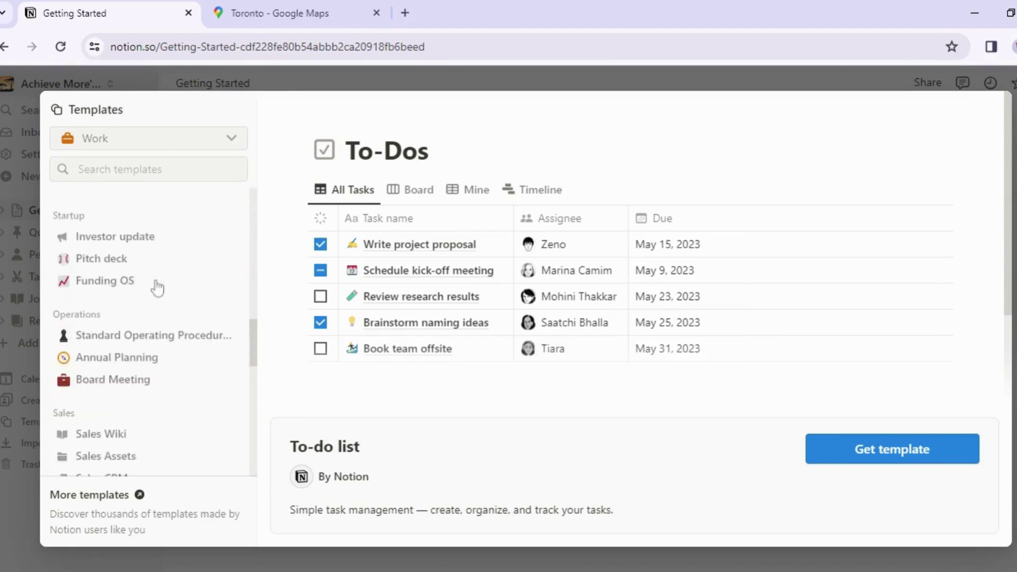
scroll(157, 287, down, 7)
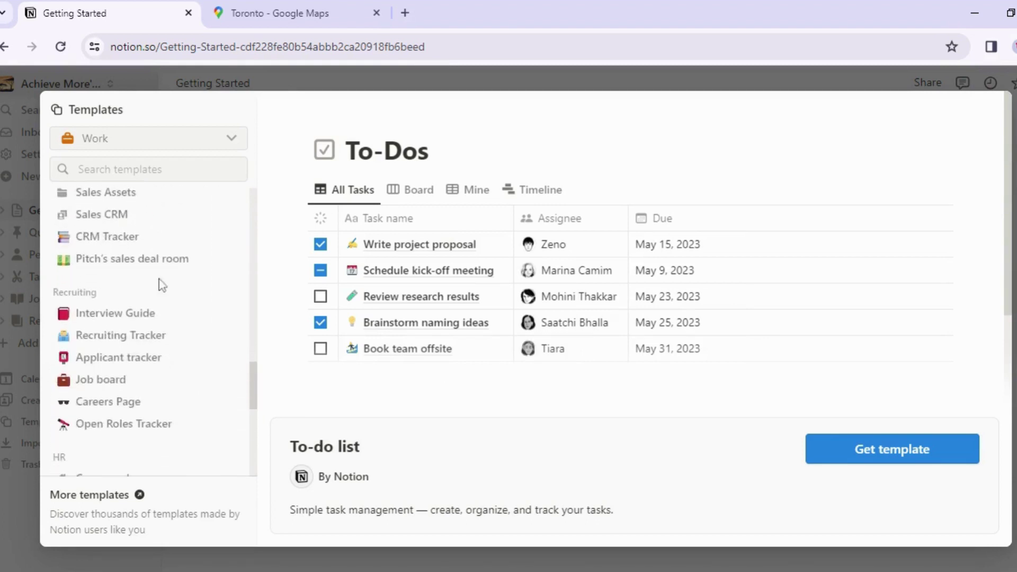
scroll(158, 283, up, 10)
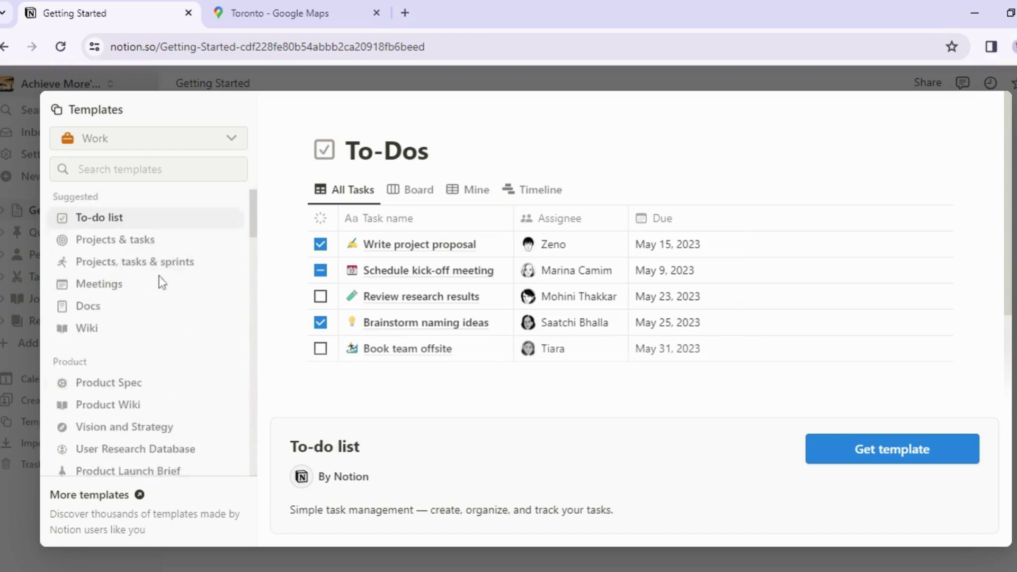
click(284, 75)
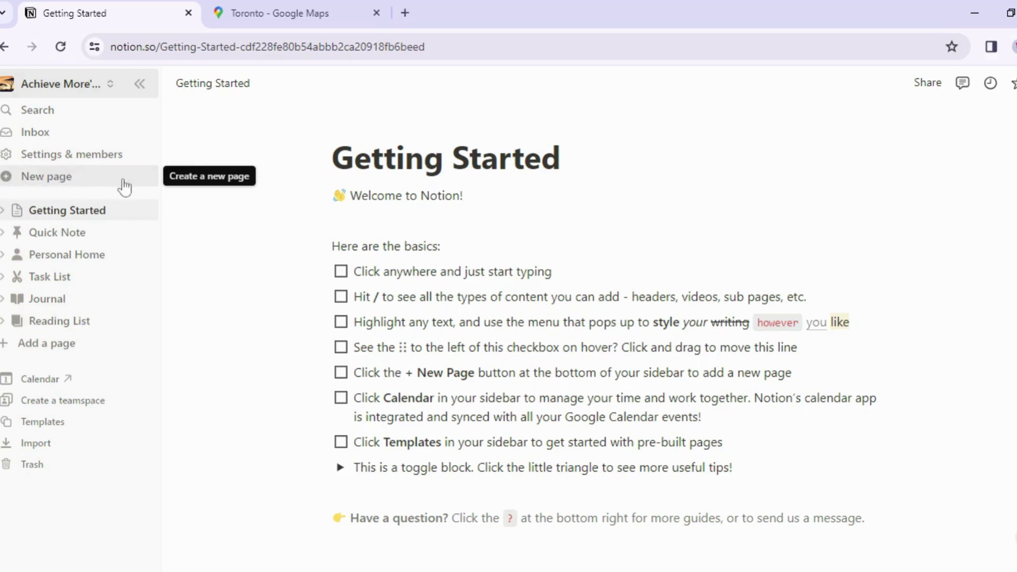
Step: Create a new blank page in the workspace and check its page options
mouse_move(154, 209)
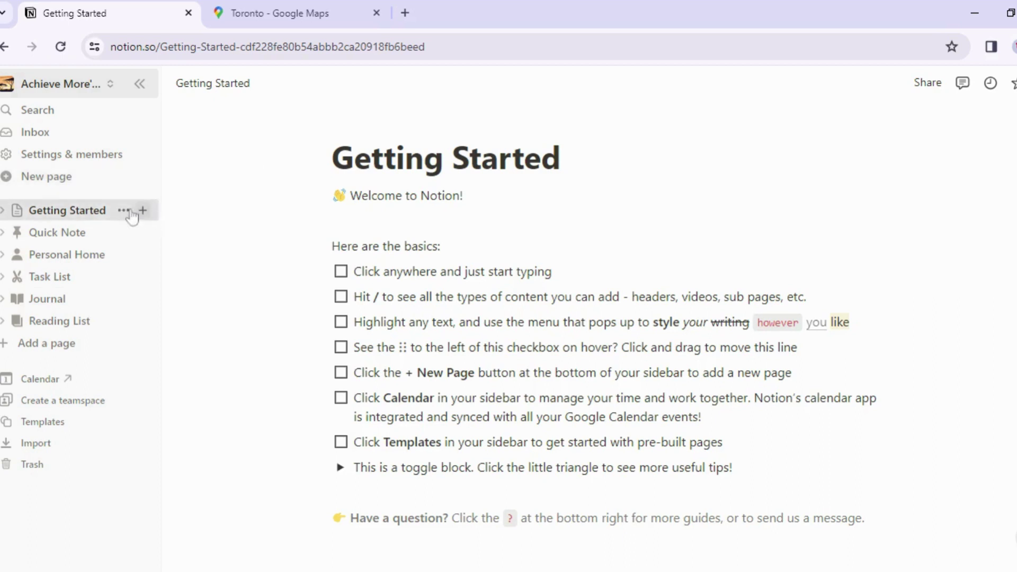
click(73, 190)
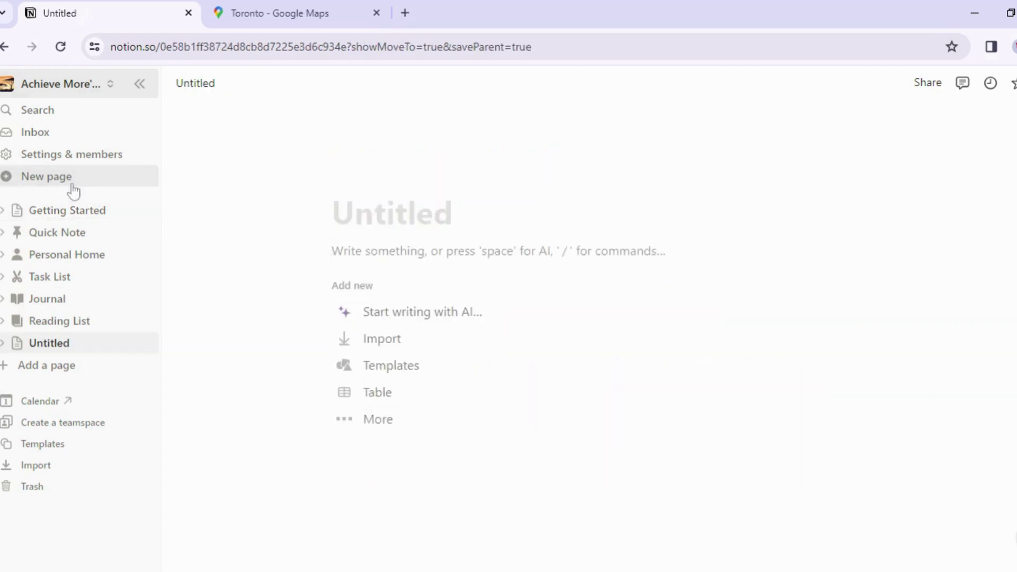
mouse_move(74, 349)
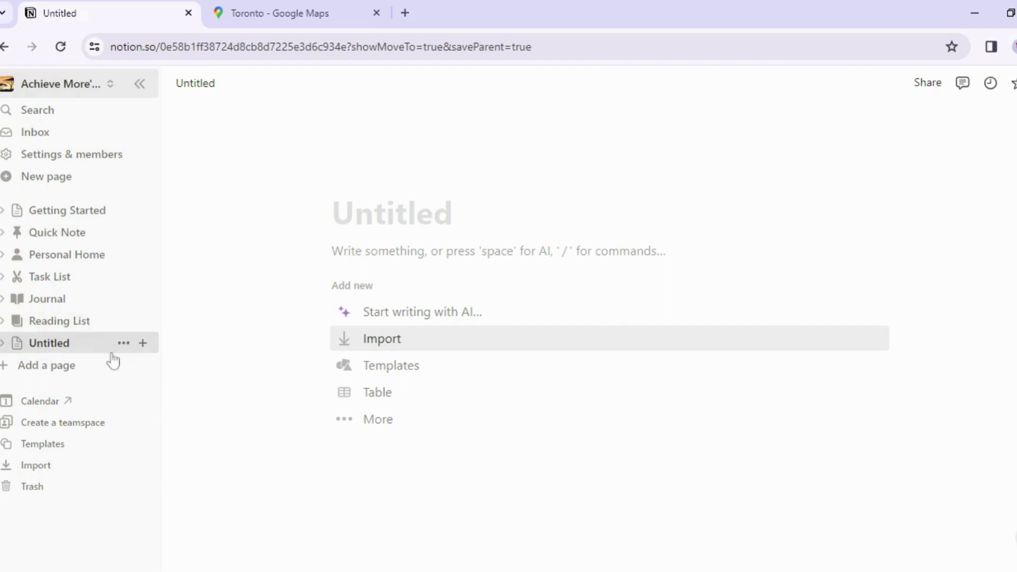
click(123, 342)
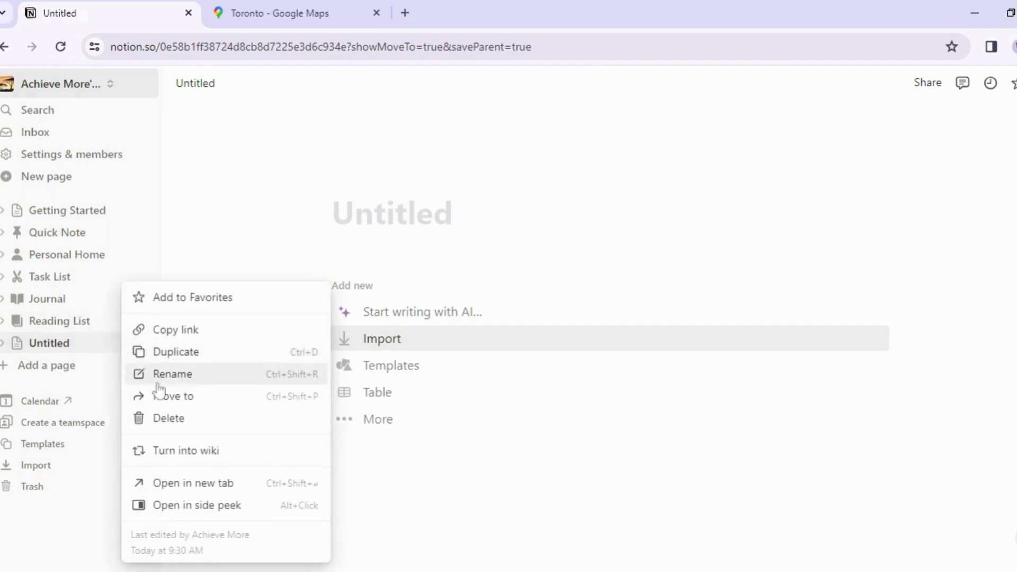
click(417, 224)
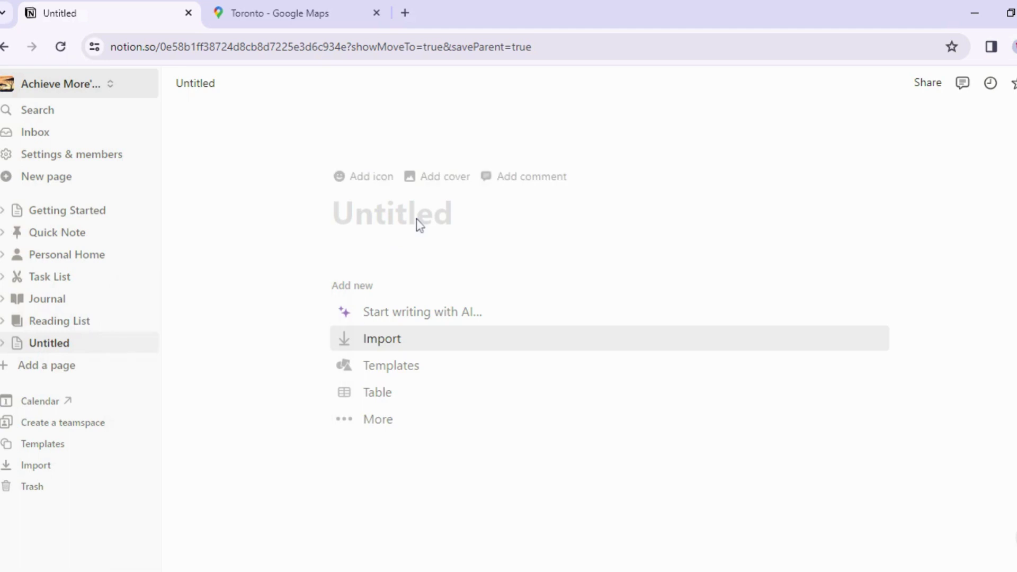
Step: Title the new page "The Smart Store Locations"
click(418, 224)
text(T)
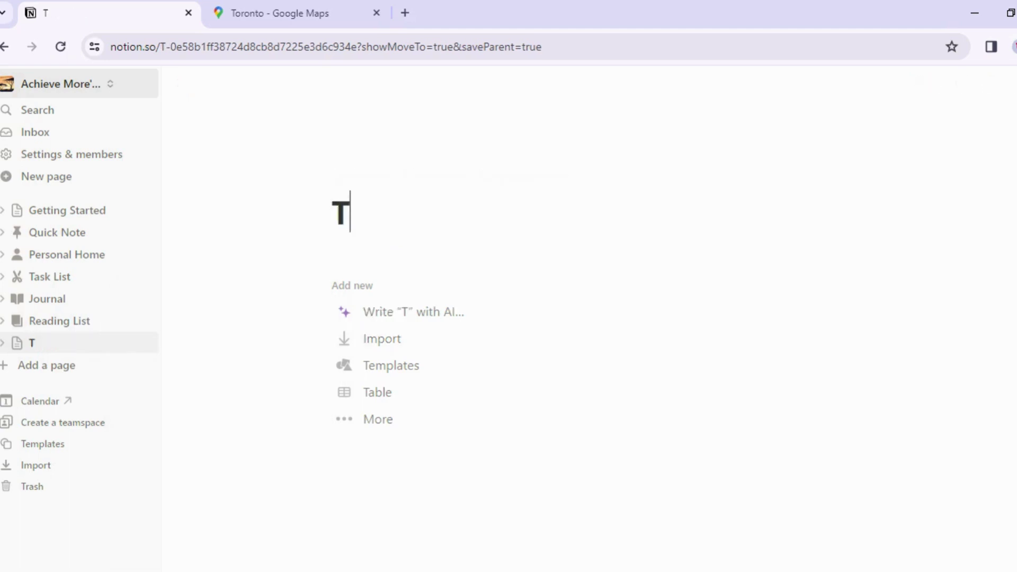
text(he Smna)
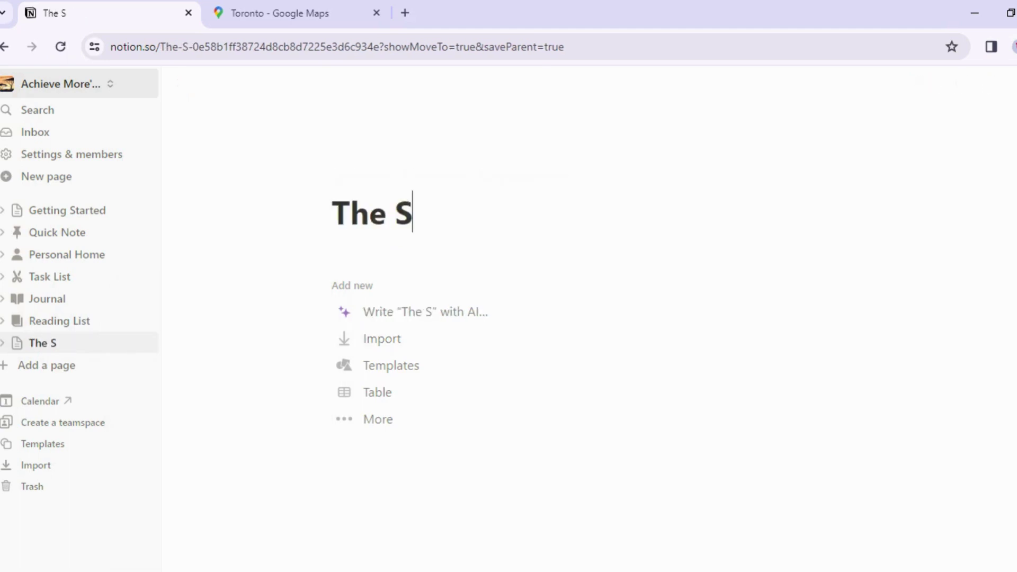
key(BackSpace)
key(BackSpace)
text(ar)
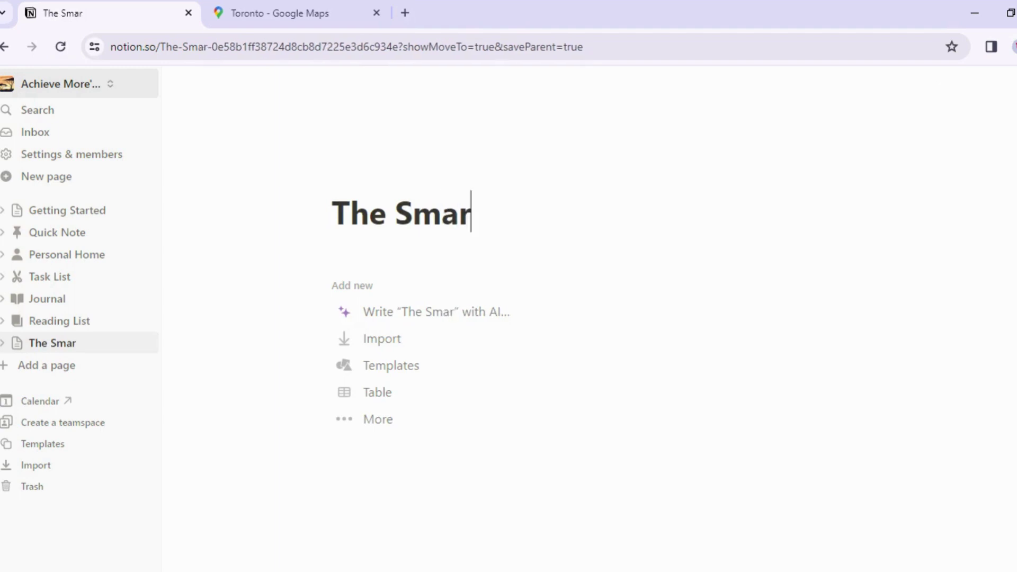
text(t Store )
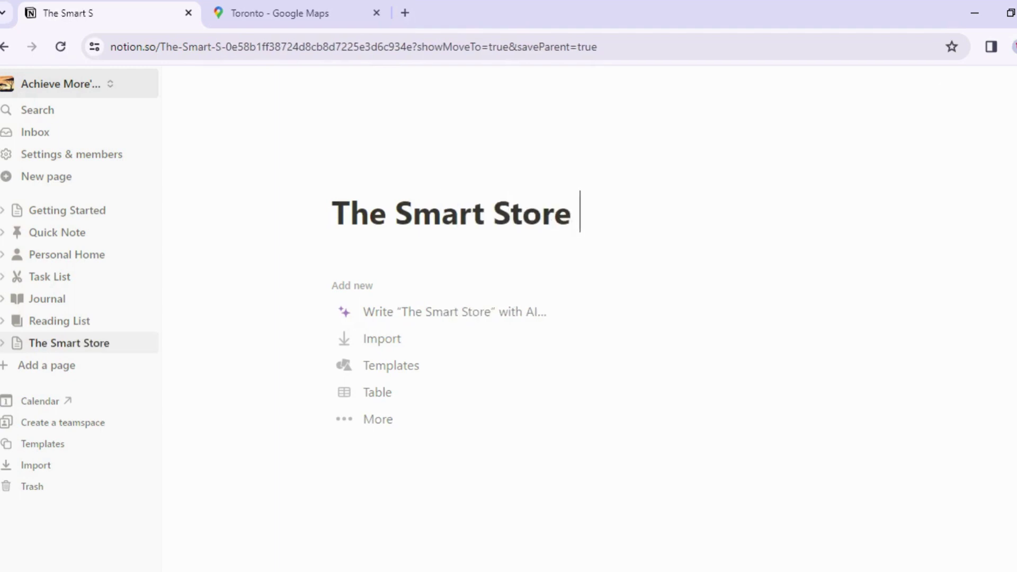
text(Locations)
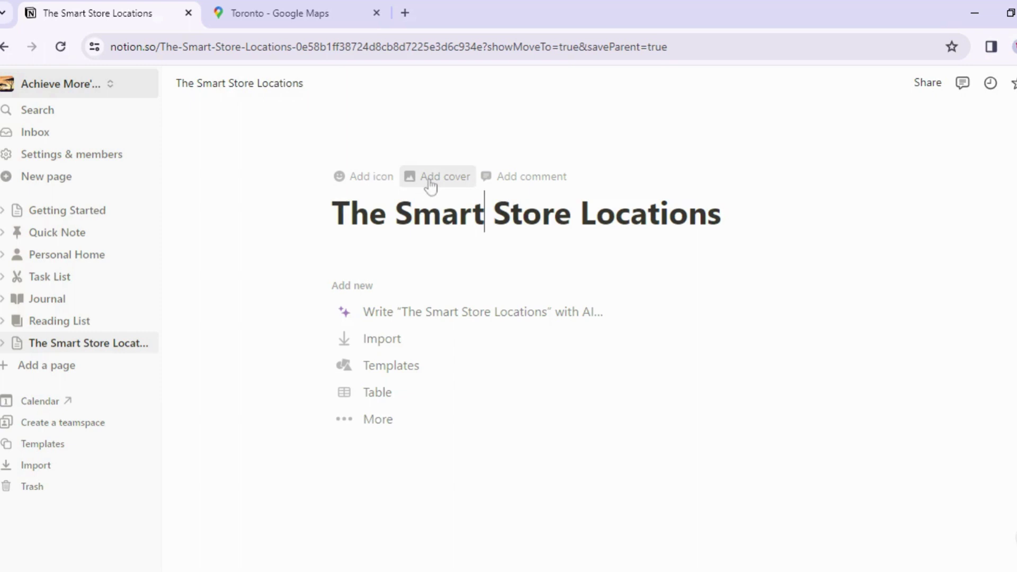
Step: Add a page icon and change it to the shopping cart emoji, filtering the emojis by "Cart"
click(374, 185)
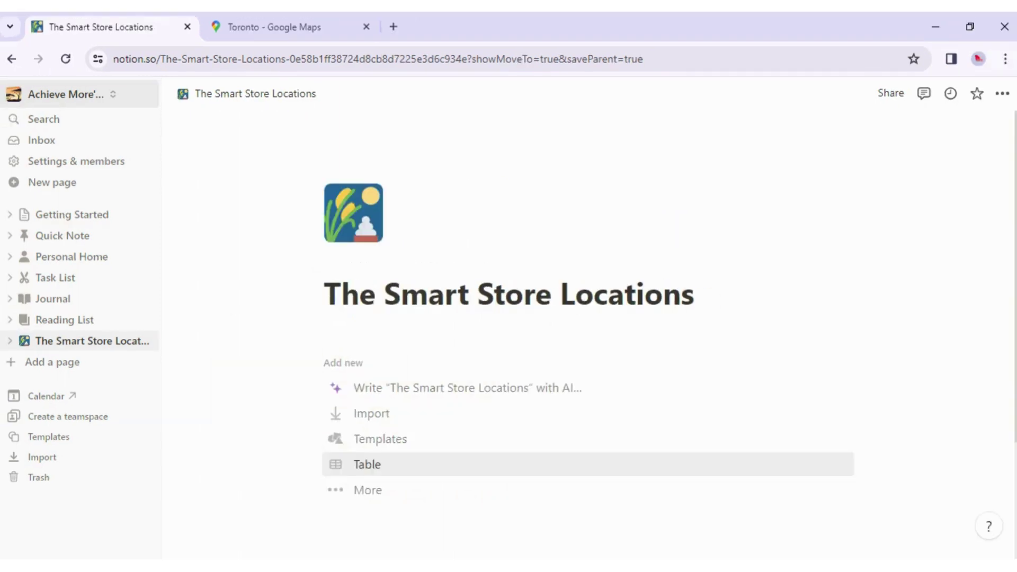
click(367, 225)
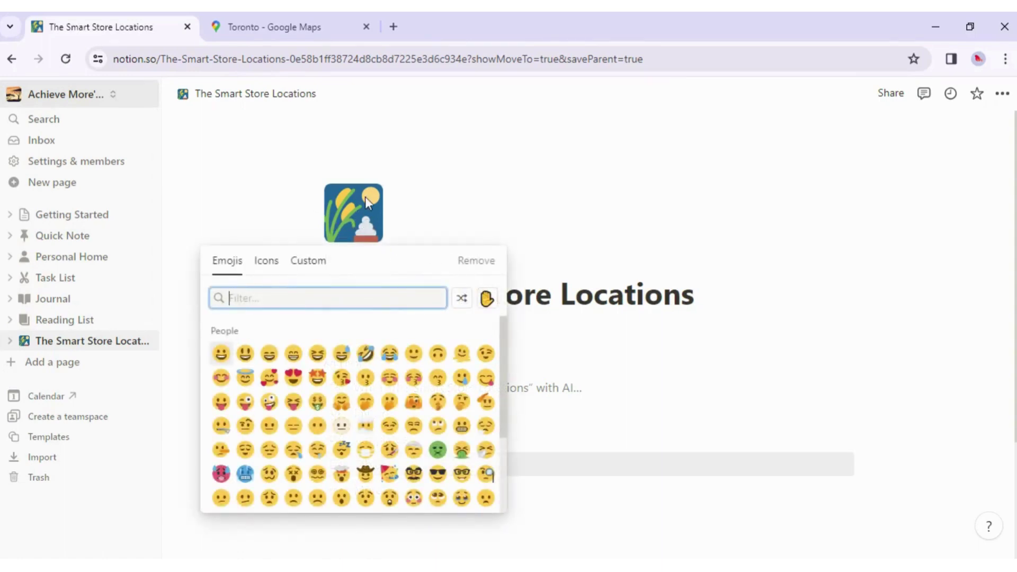
click(261, 265)
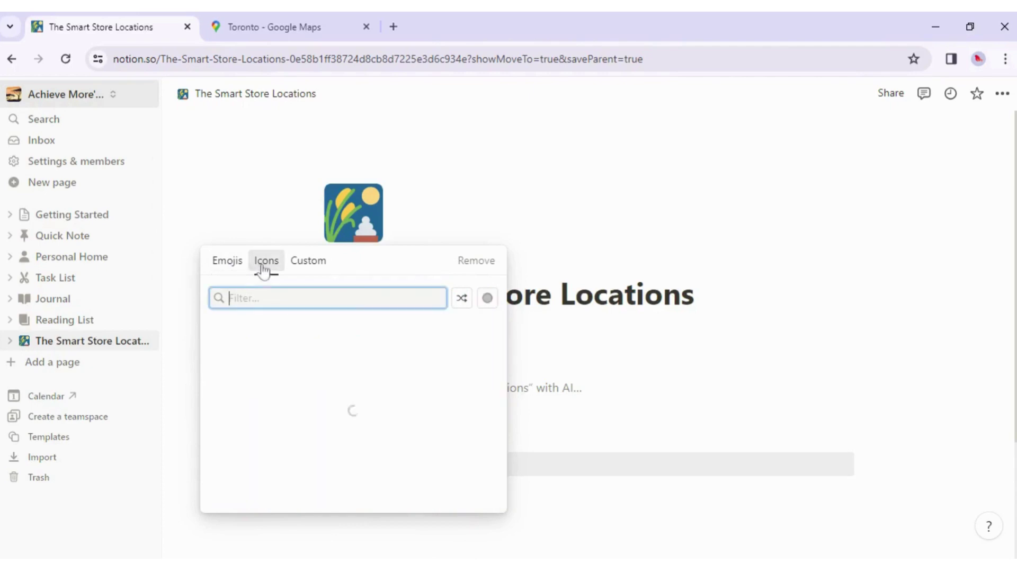
click(310, 264)
click(225, 262)
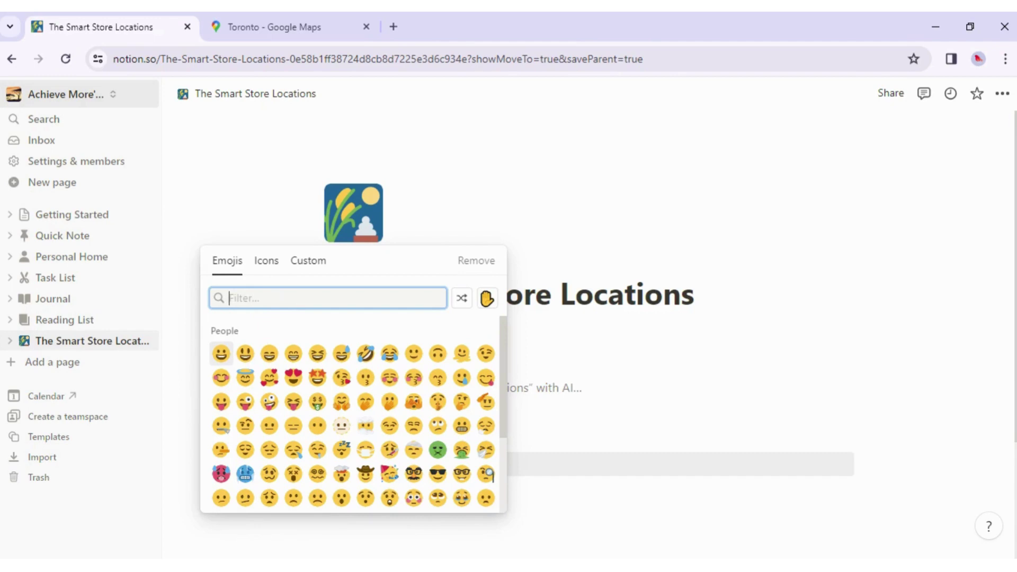
text(Cart)
key(Return)
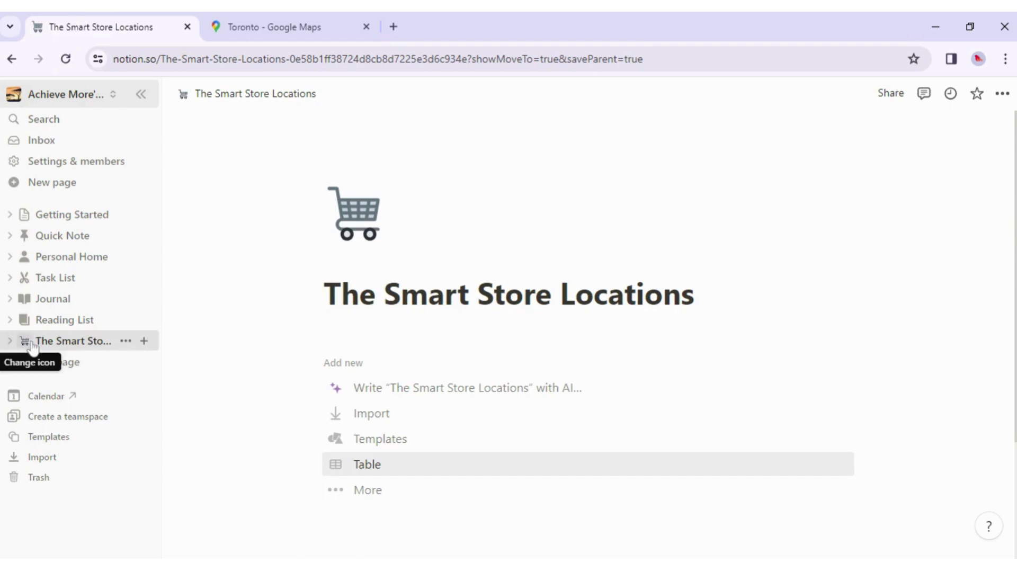
Step: Add a cover to the page and look through the Gallery, Upload and Link options for changing it
click(364, 259)
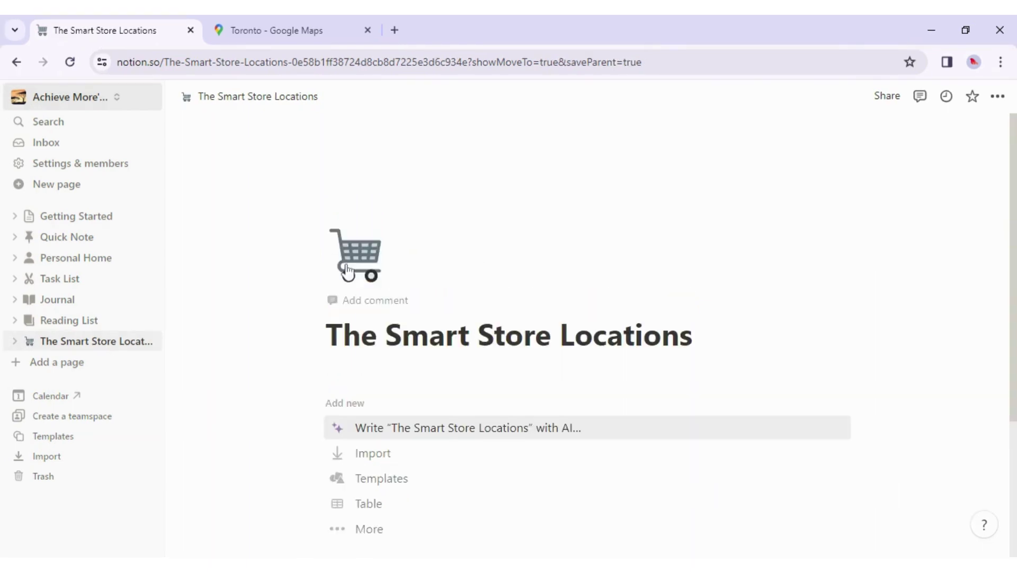
mouse_move(670, 232)
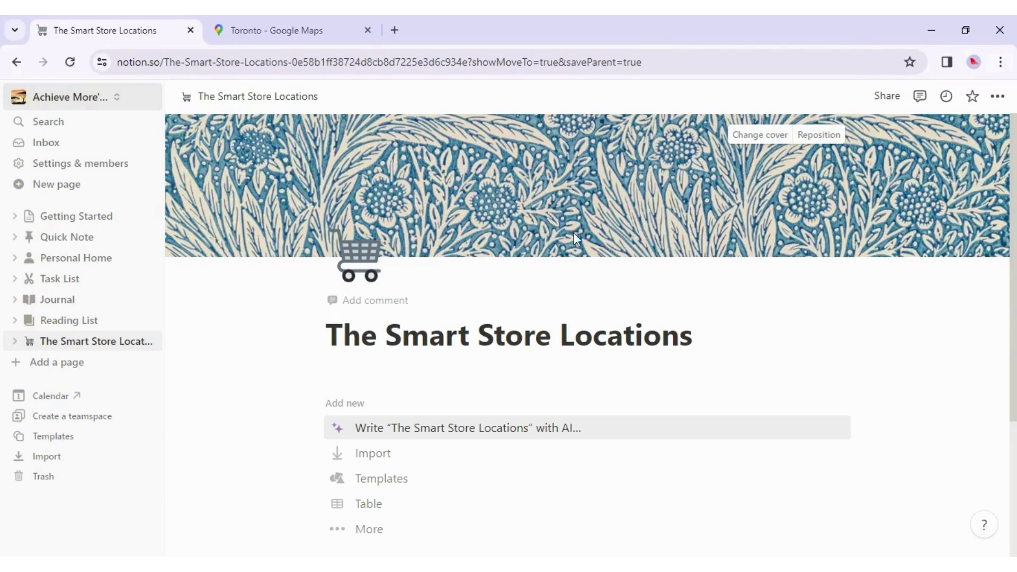
click(759, 135)
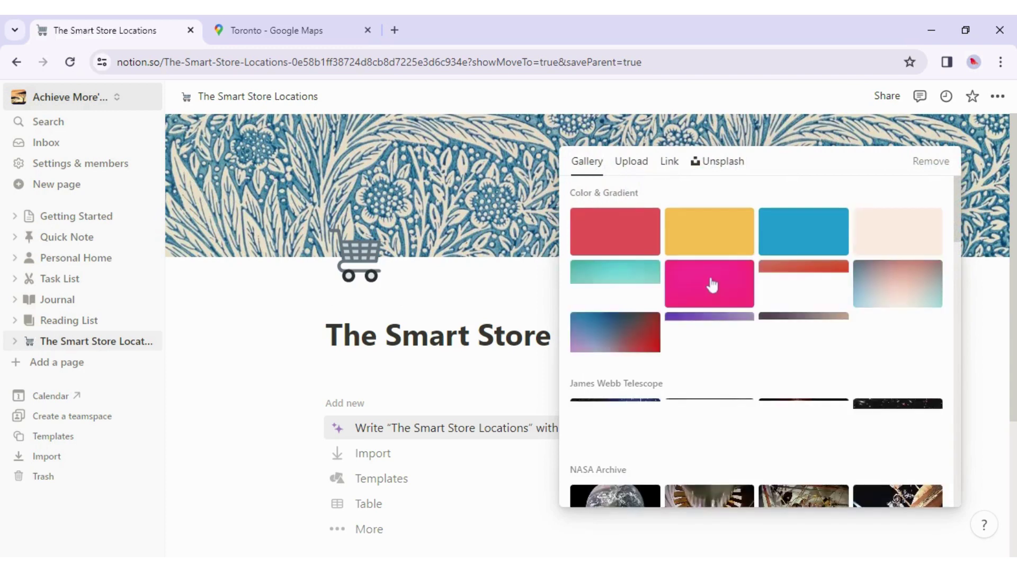
scroll(710, 284, down, 5)
scroll(710, 284, down, 5)
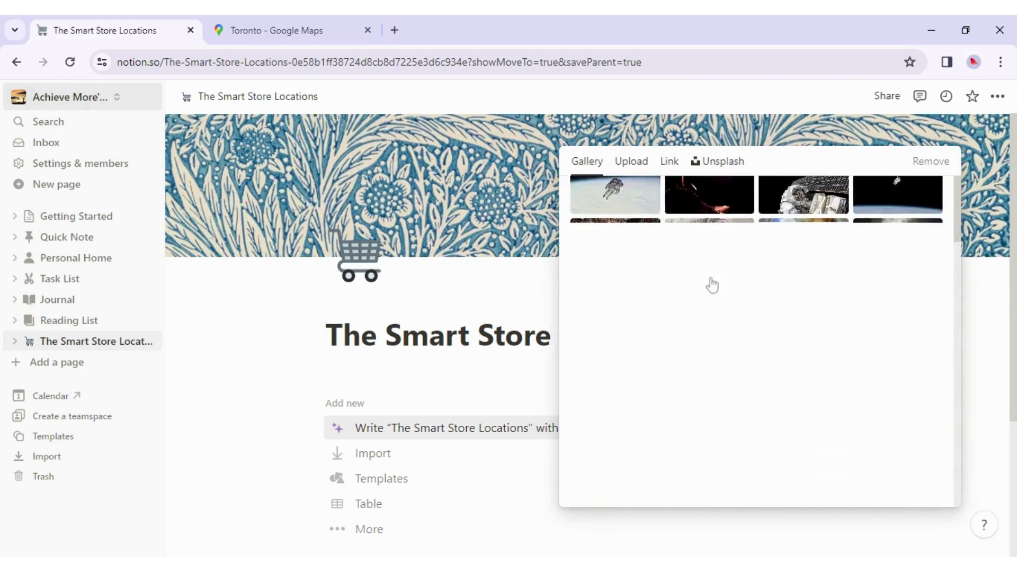
scroll(708, 284, up, 5)
click(631, 161)
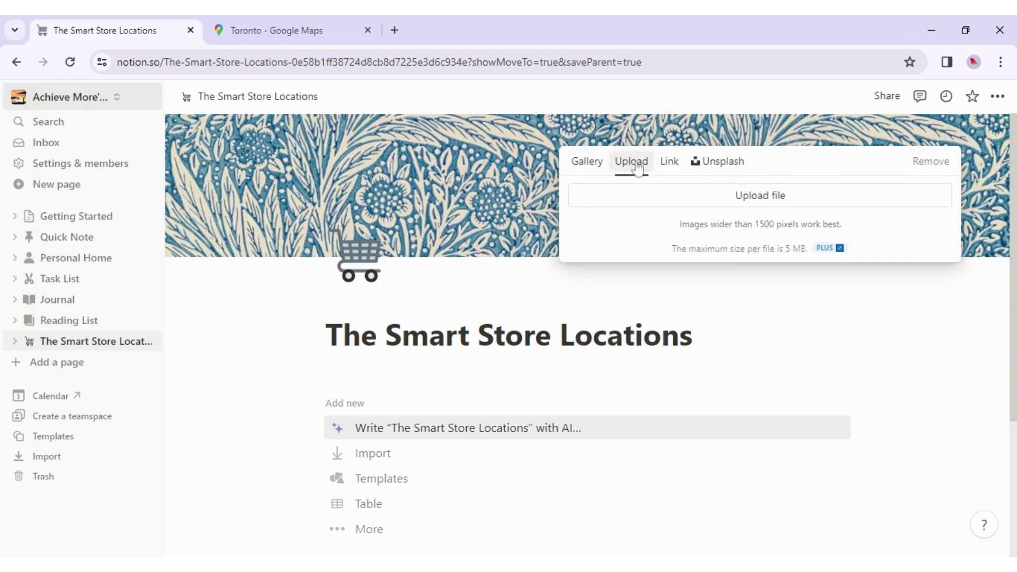
click(671, 163)
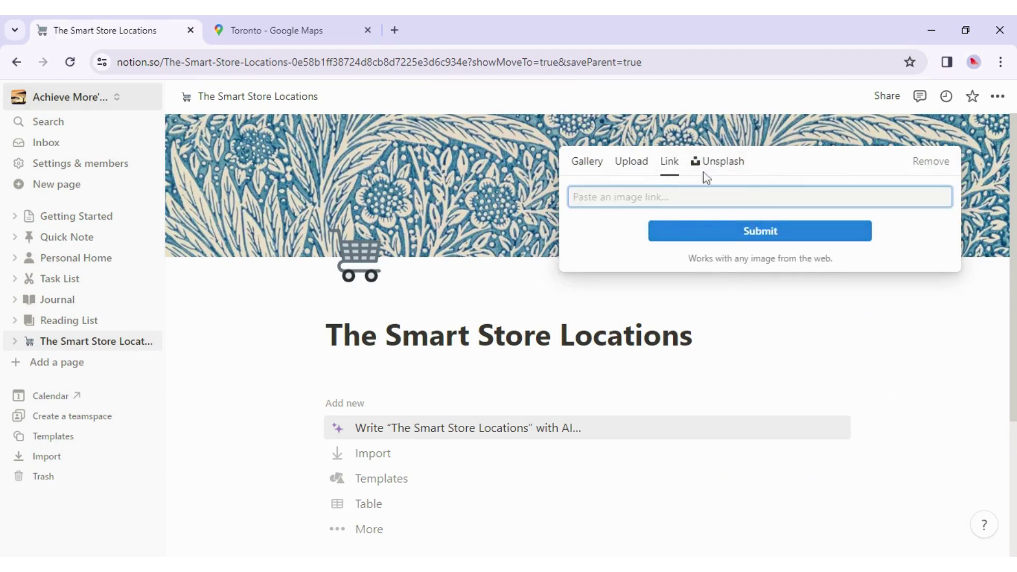
Step: Search Unsplash for "grocery store" and set the photo of stacked fruit shelves as the page cover
click(732, 171)
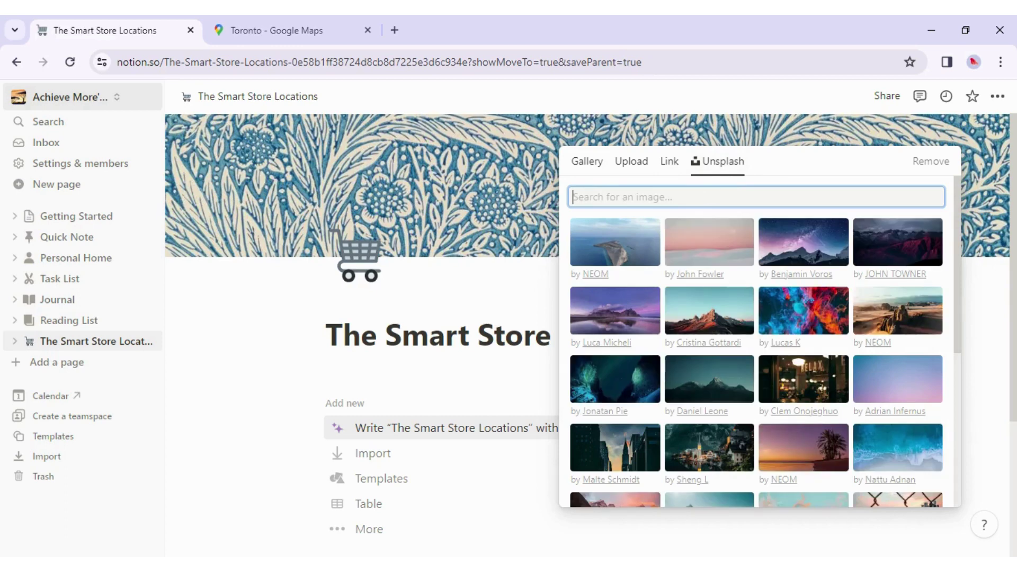
text(groce)
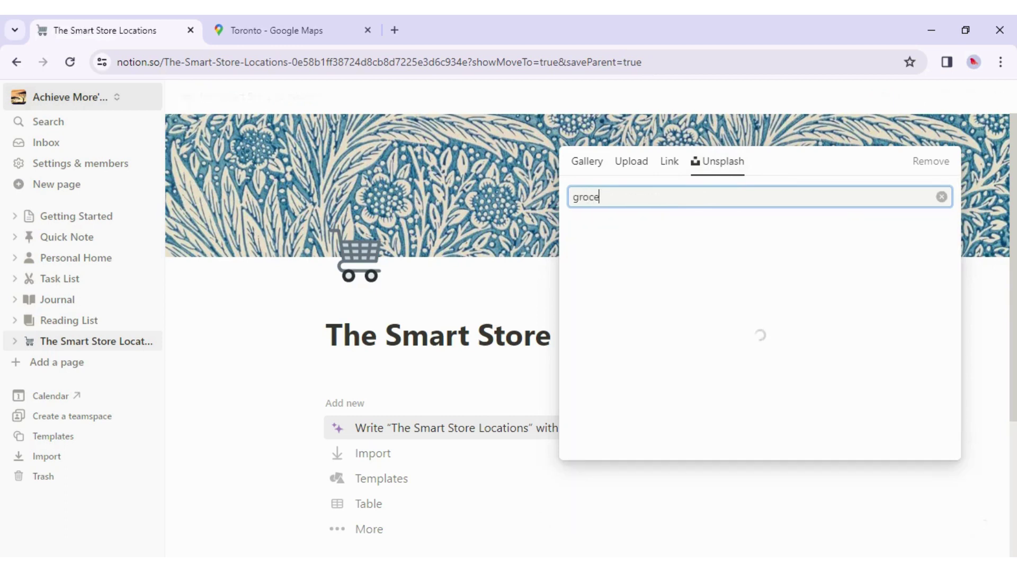
text(ry store)
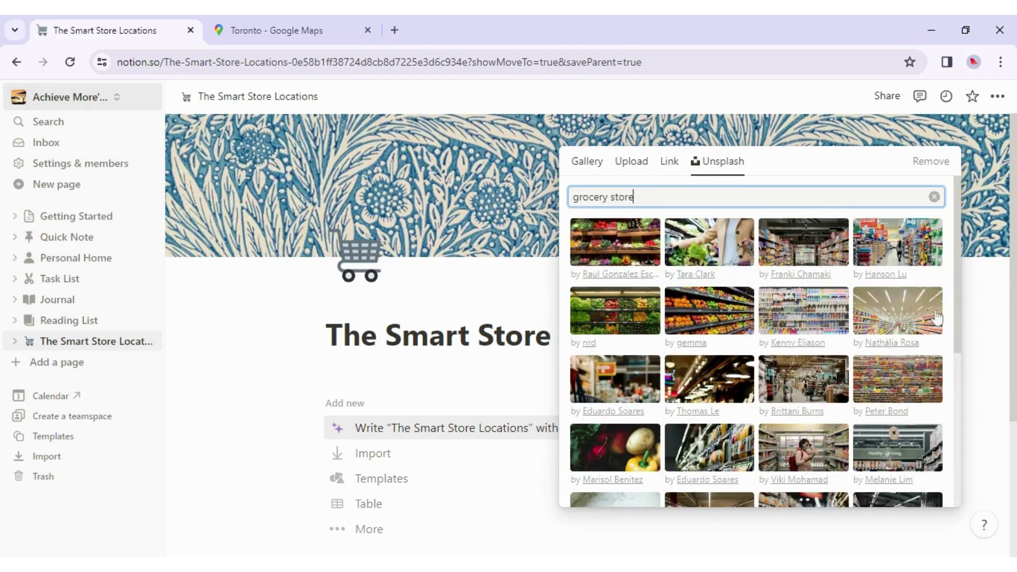
click(721, 310)
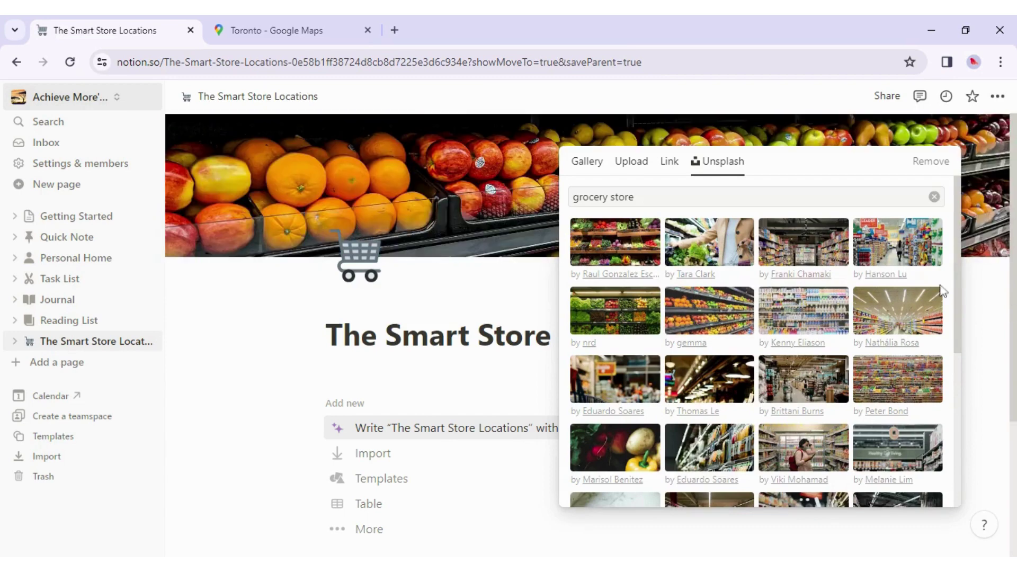
click(981, 307)
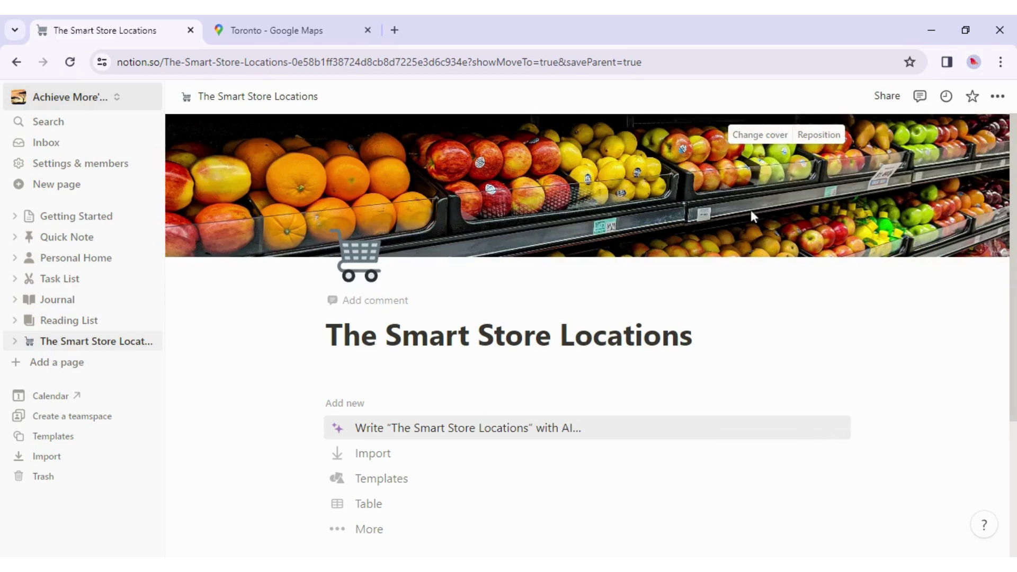
Step: Reposition the cover image by shifting it downward, and save the position
click(826, 136)
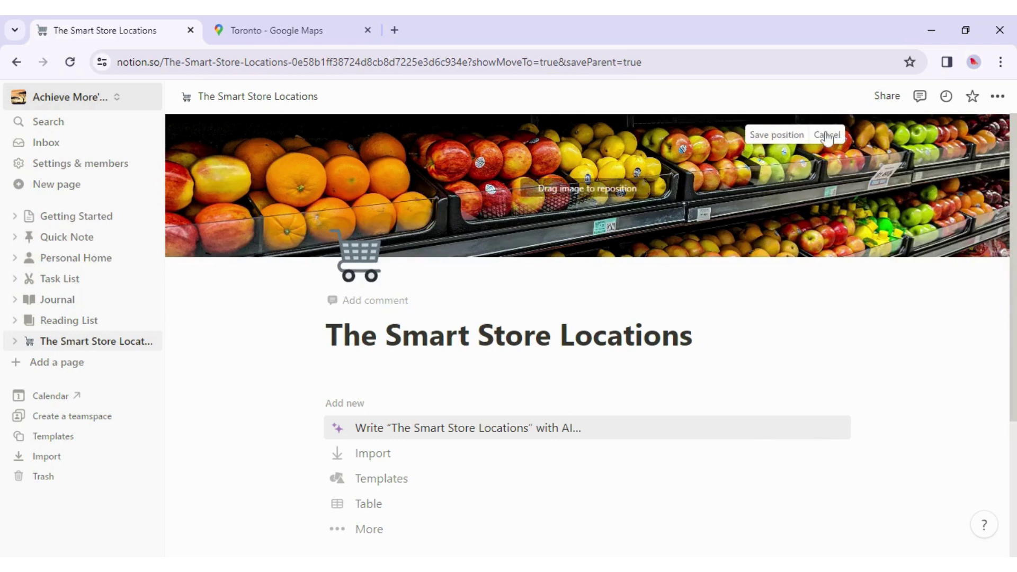
drag(630, 177, 619, 321)
click(774, 136)
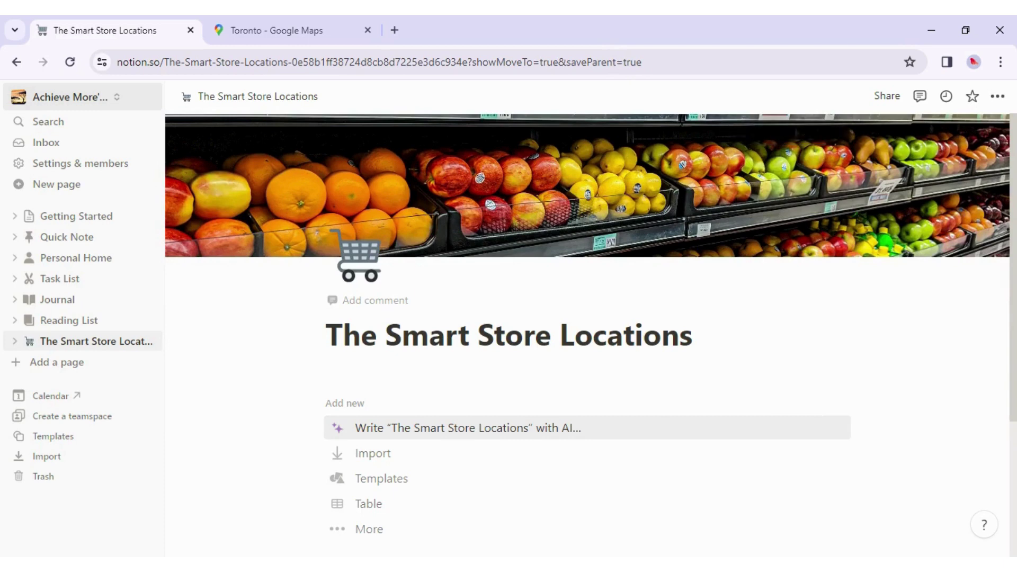
Step: Write "We are going to use this page to track our retail locations for the smart store." below the title
scroll(404, 364, down, 3)
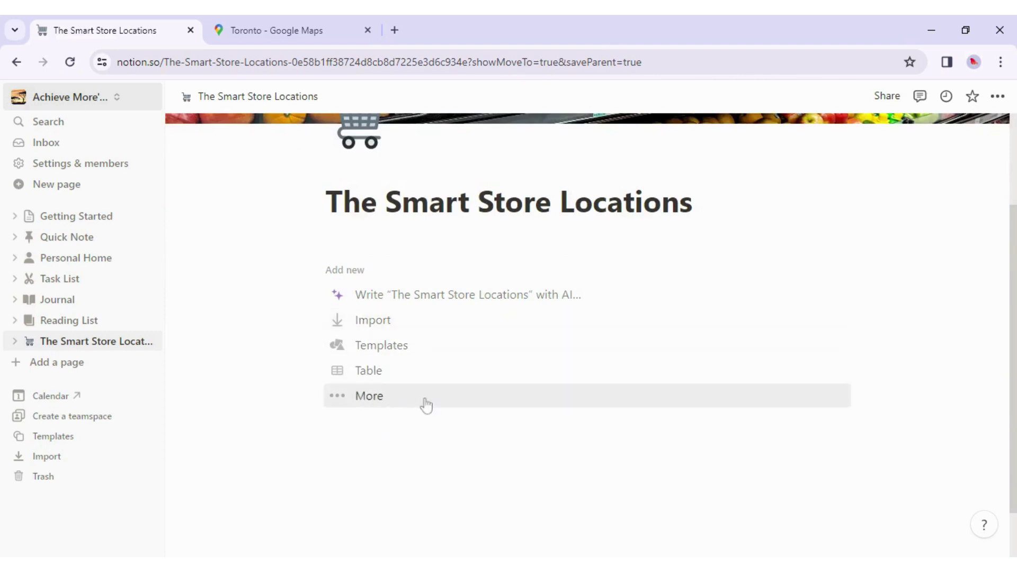
click(371, 237)
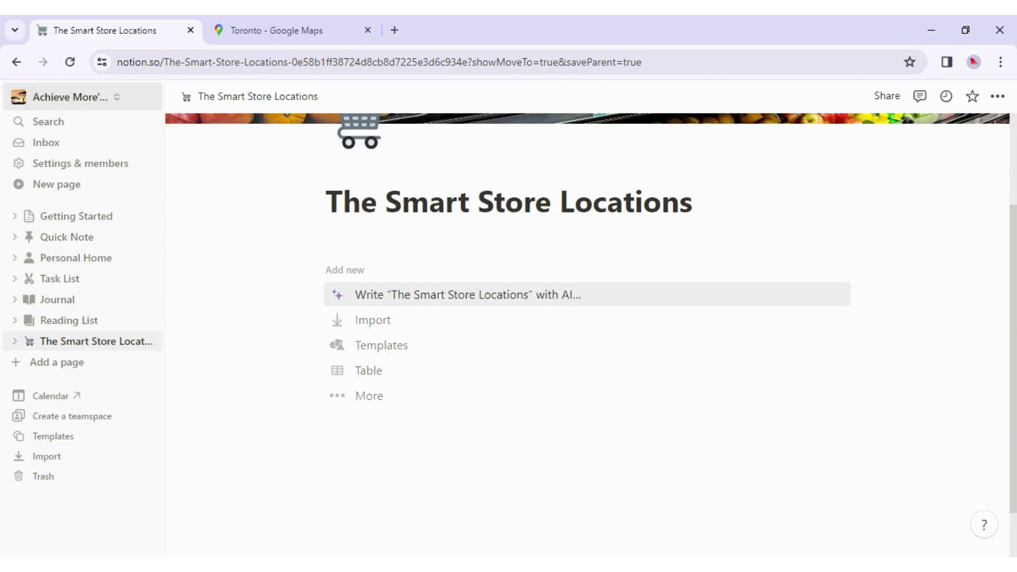
click(386, 238)
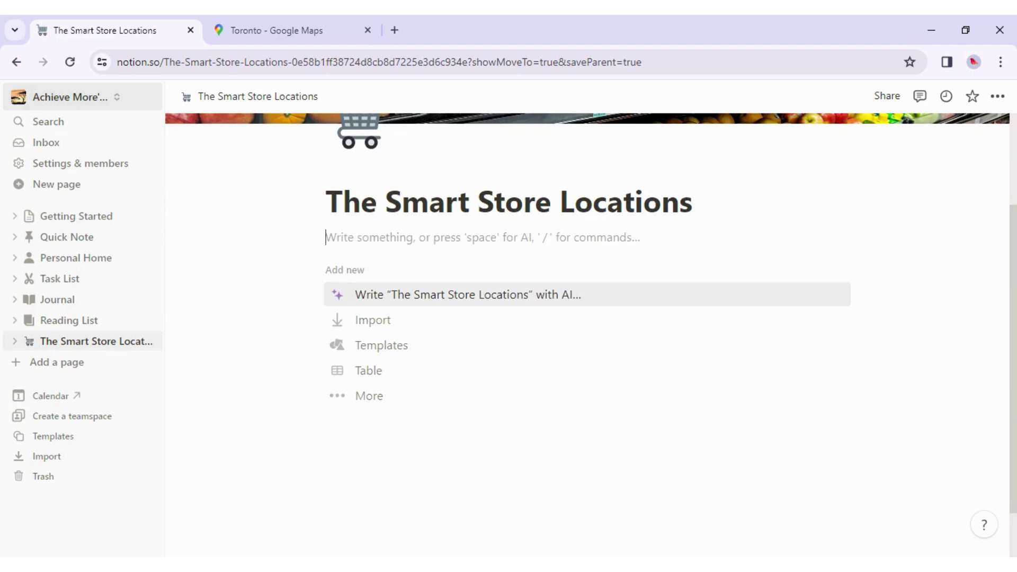
text(We are )
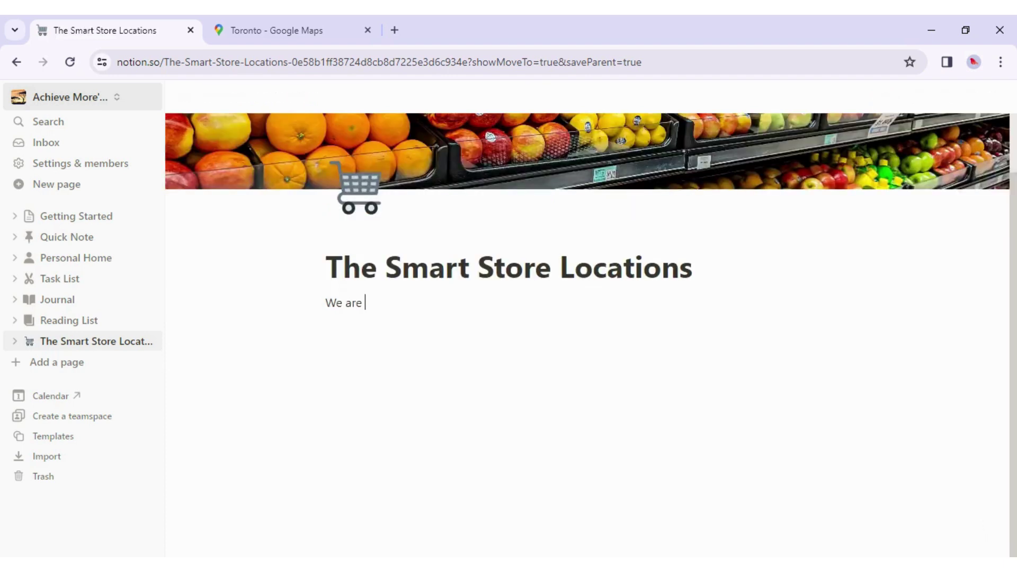
text(going to use this page to track our retail locations for the smart store.)
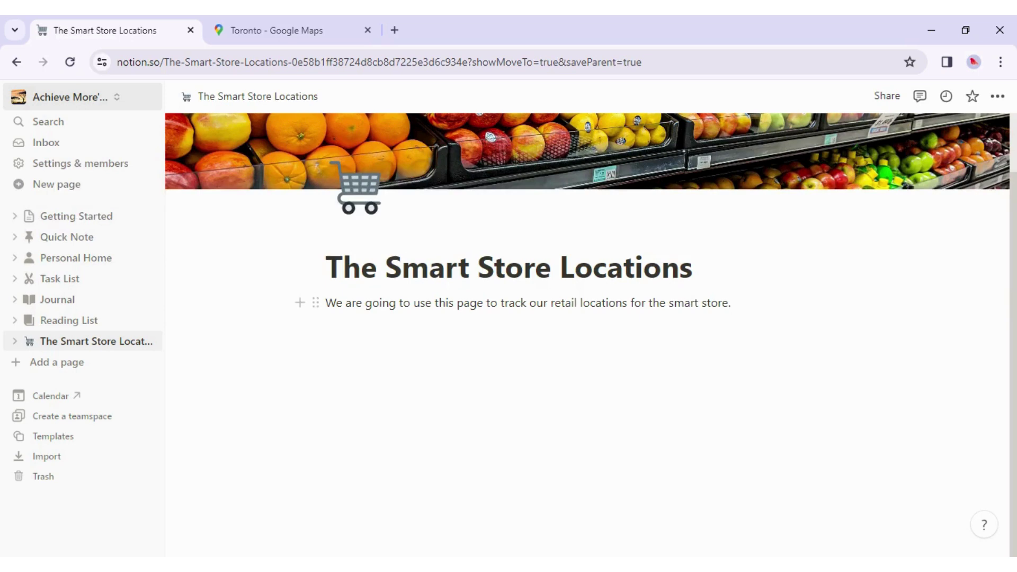
Step: Make the words "the smart store." at the end of the sentence bold and brown
key(ctrl+shift+Left)
key(ctrl+shift+Left)
key(ctrl+shift+Left)
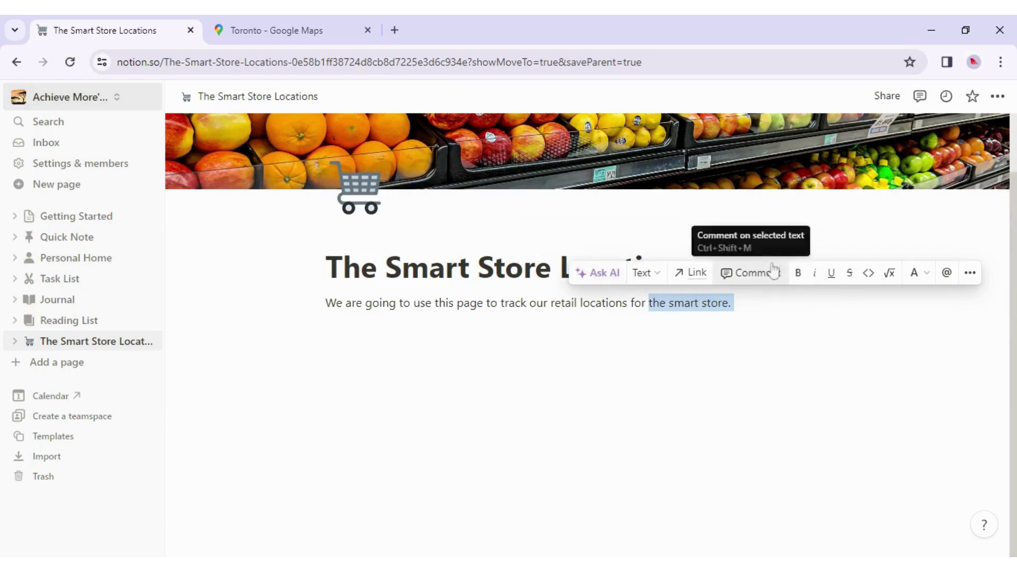
click(799, 275)
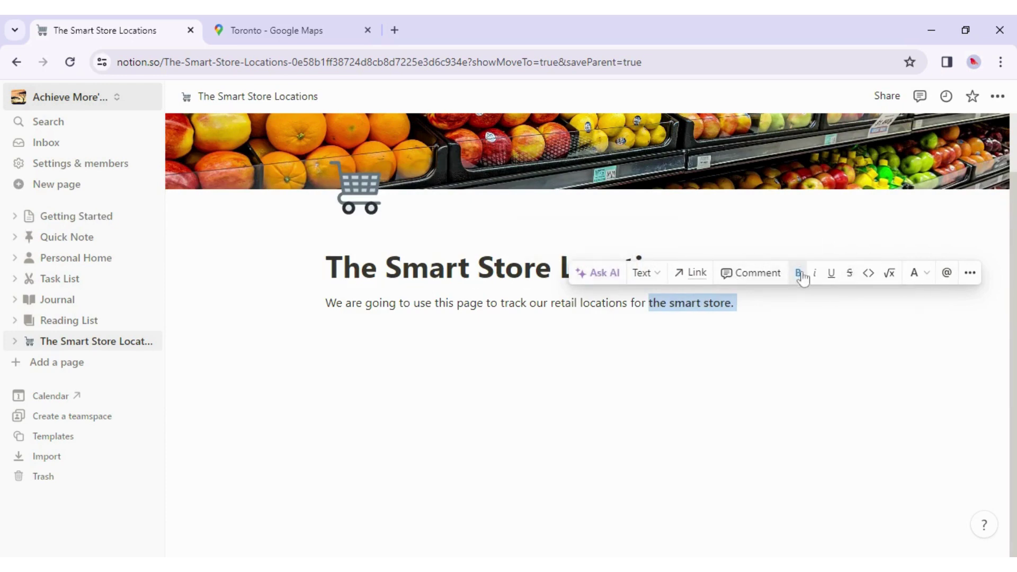
click(921, 284)
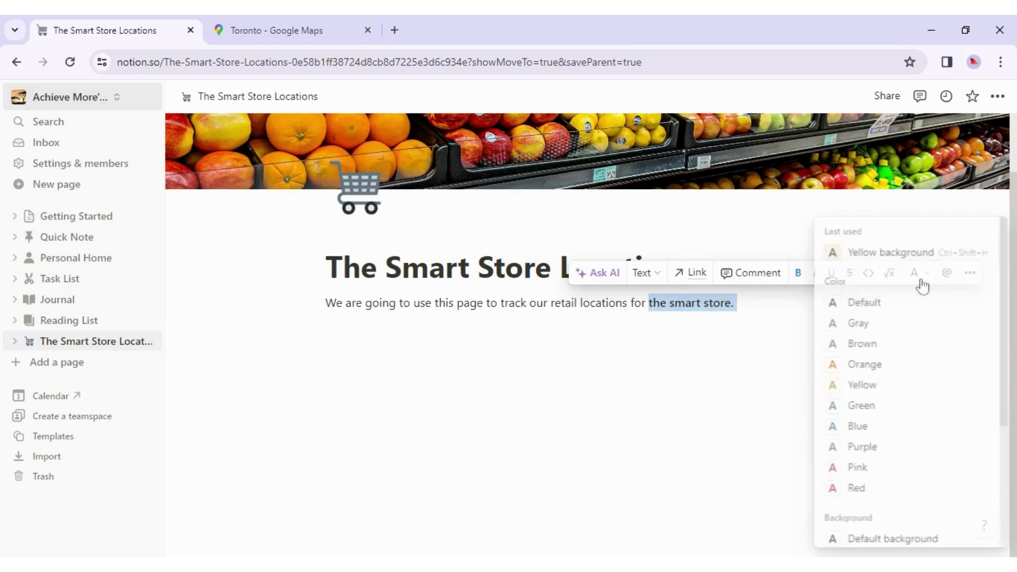
click(845, 345)
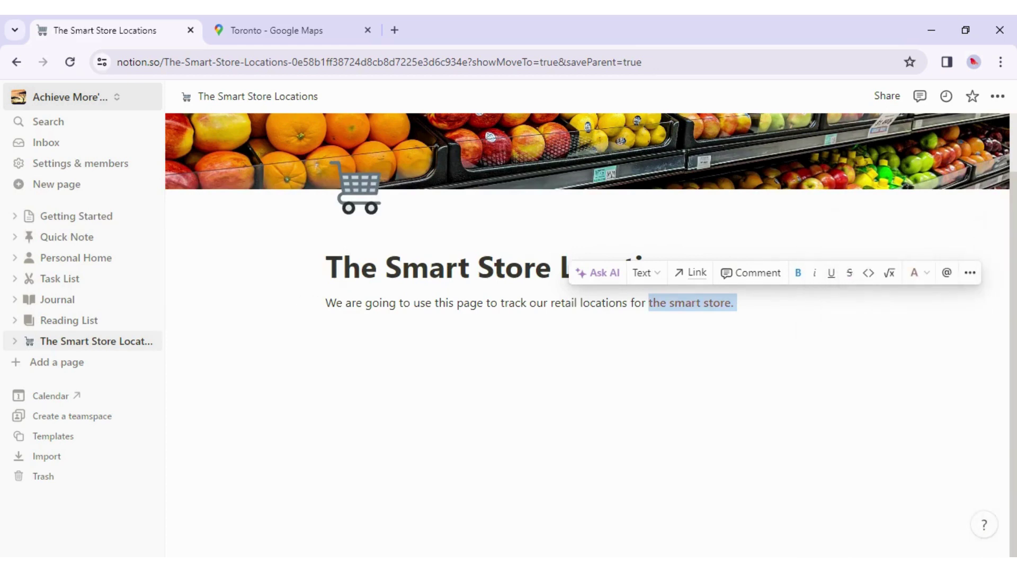
Step: Look over the further actions available for the text block and dismiss them
click(967, 274)
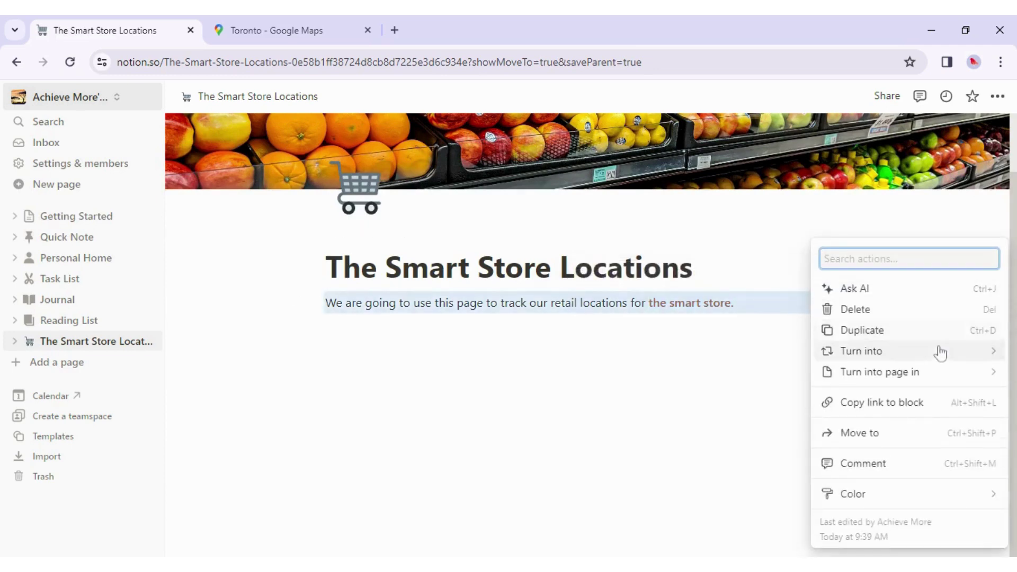
mouse_move(893, 389)
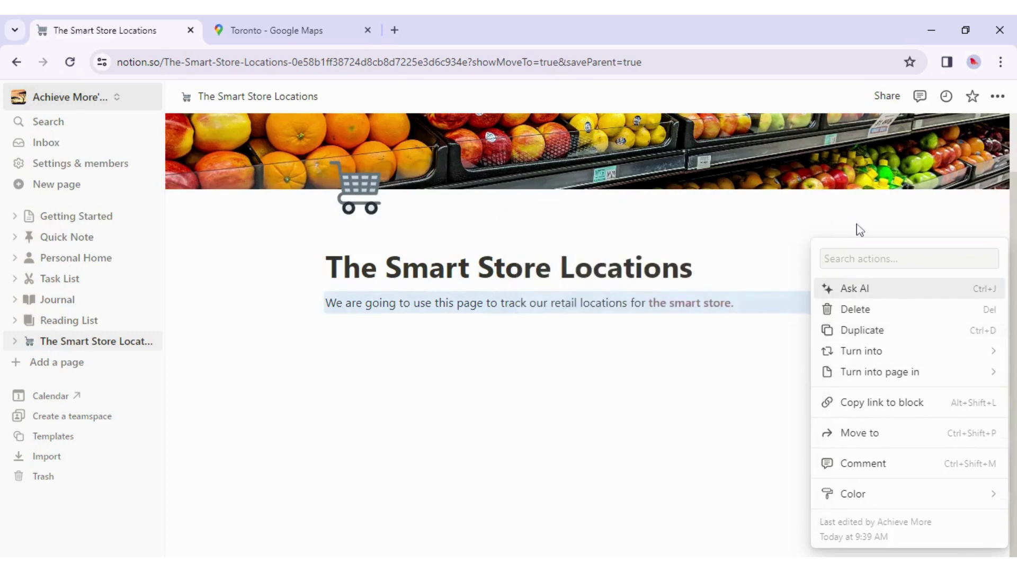
click(724, 222)
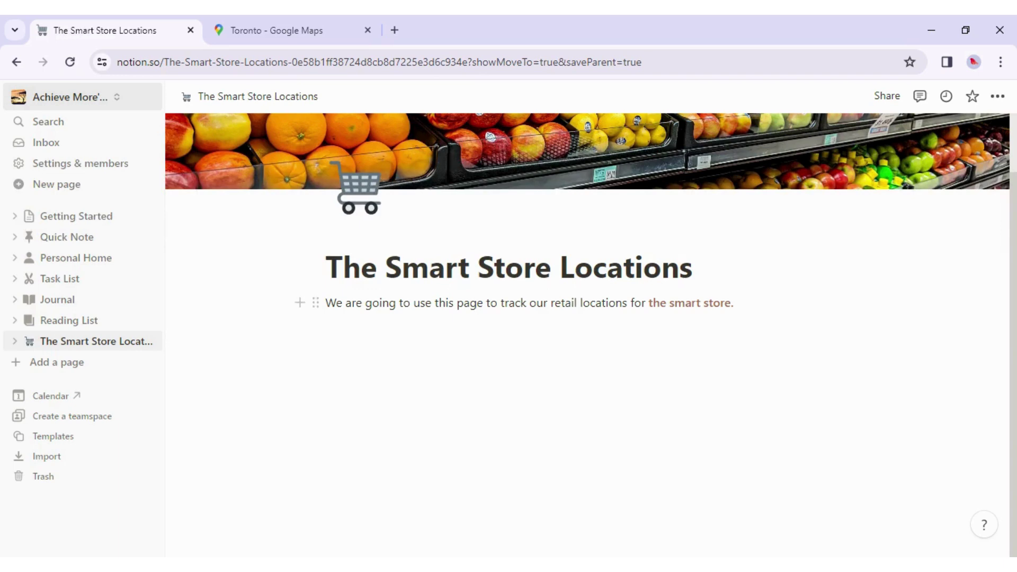
Step: Look through the block types that can be added below the intro sentence, from basic blocks to media, database and AI blocks
click(298, 303)
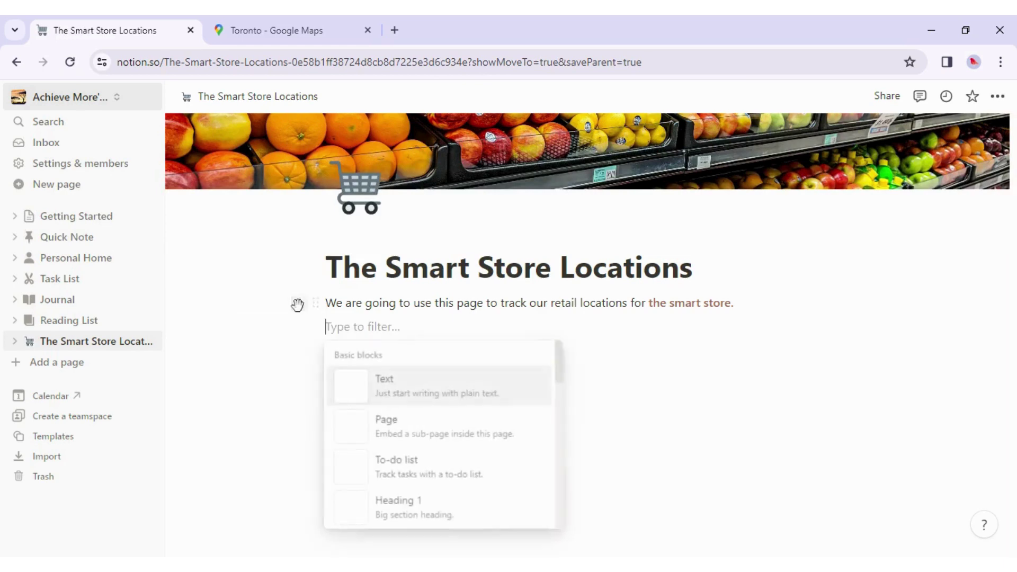
scroll(470, 436, down, 4)
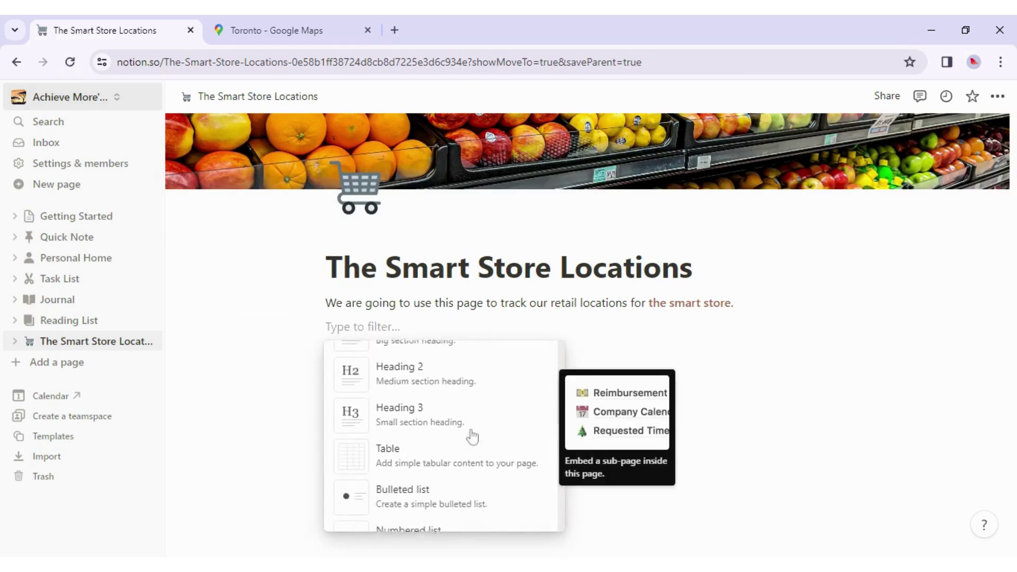
scroll(473, 436, down, 7)
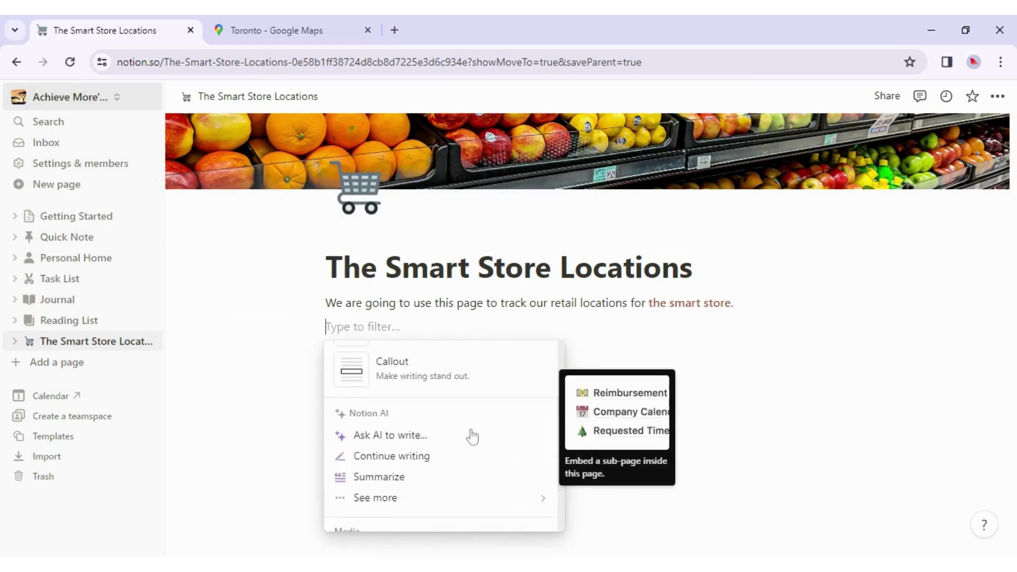
scroll(472, 435, up, 10)
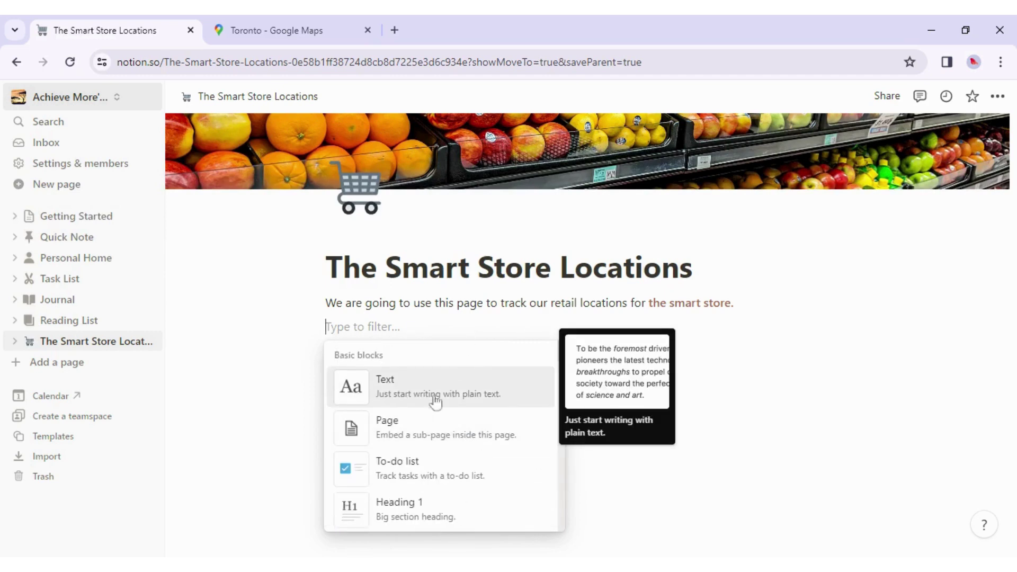
scroll(452, 454, down, 3)
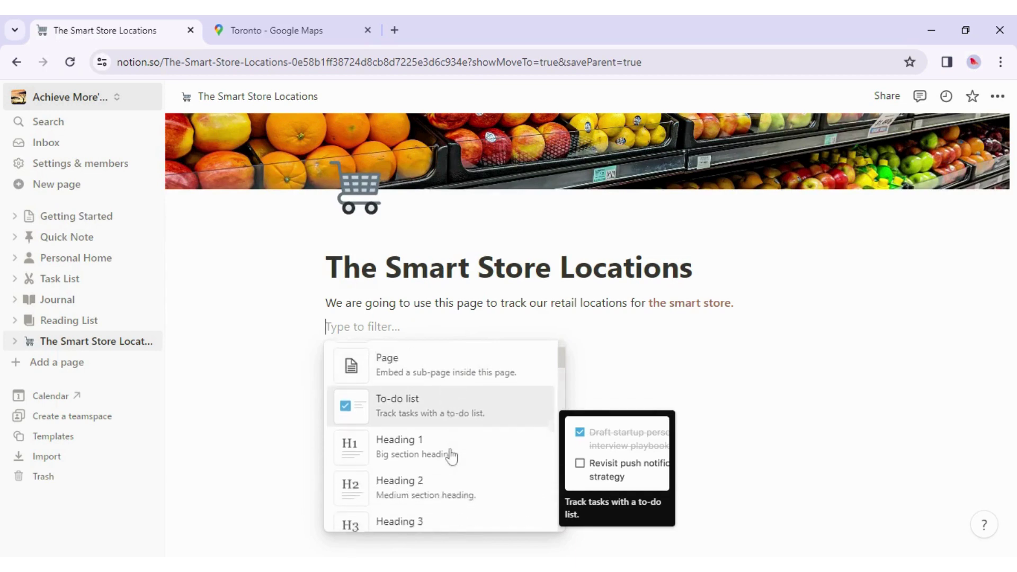
scroll(451, 456, down, 3)
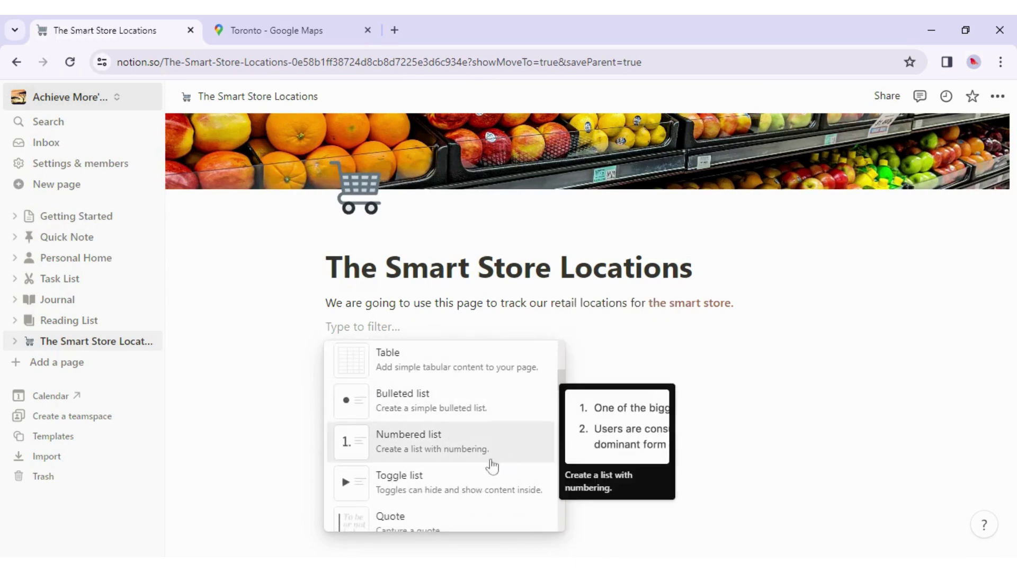
scroll(490, 465, down, 2)
scroll(492, 466, down, 5)
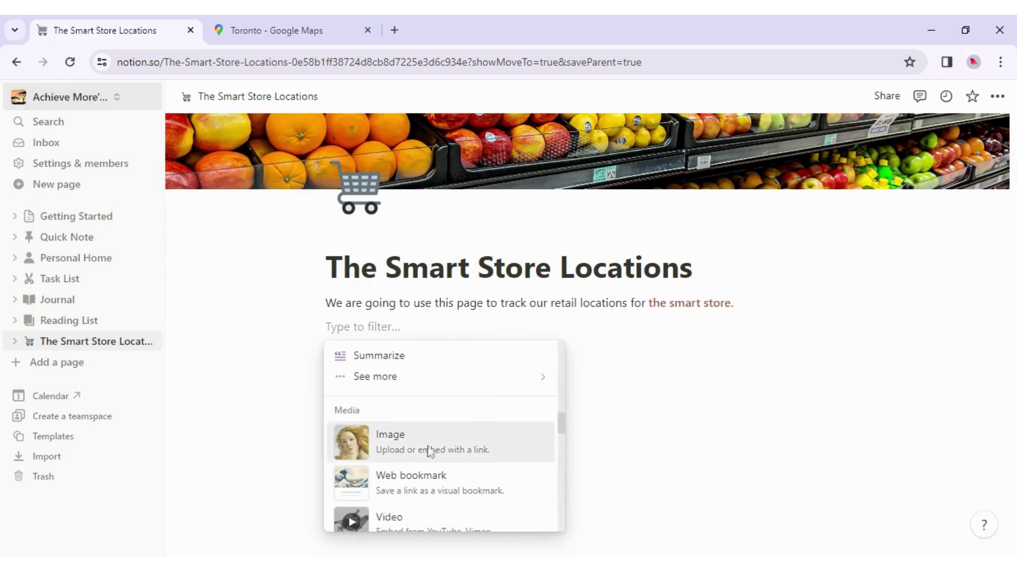
mouse_move(487, 380)
scroll(502, 413, down, 3)
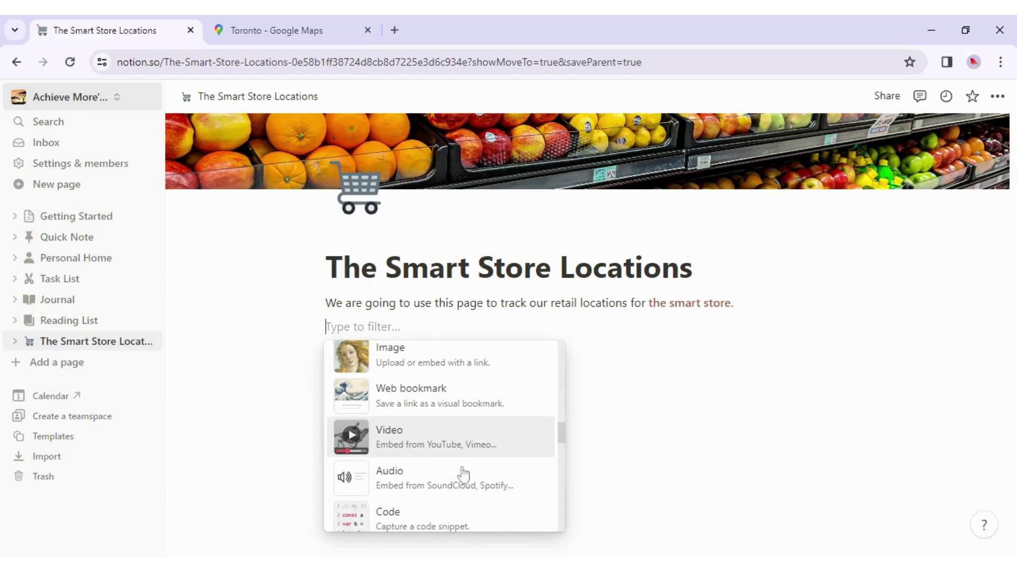
scroll(464, 474, down, 5)
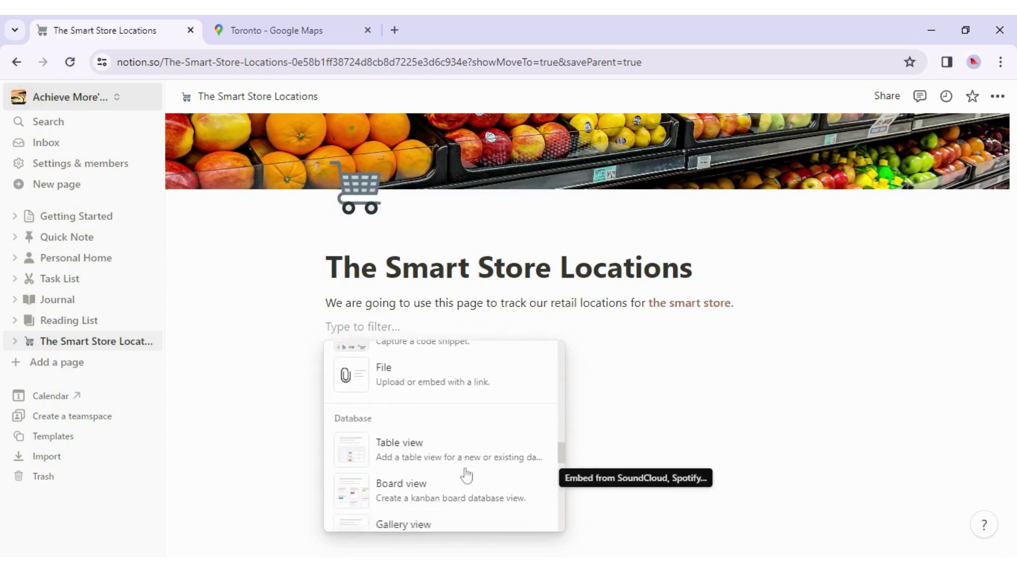
scroll(466, 475, down, 5)
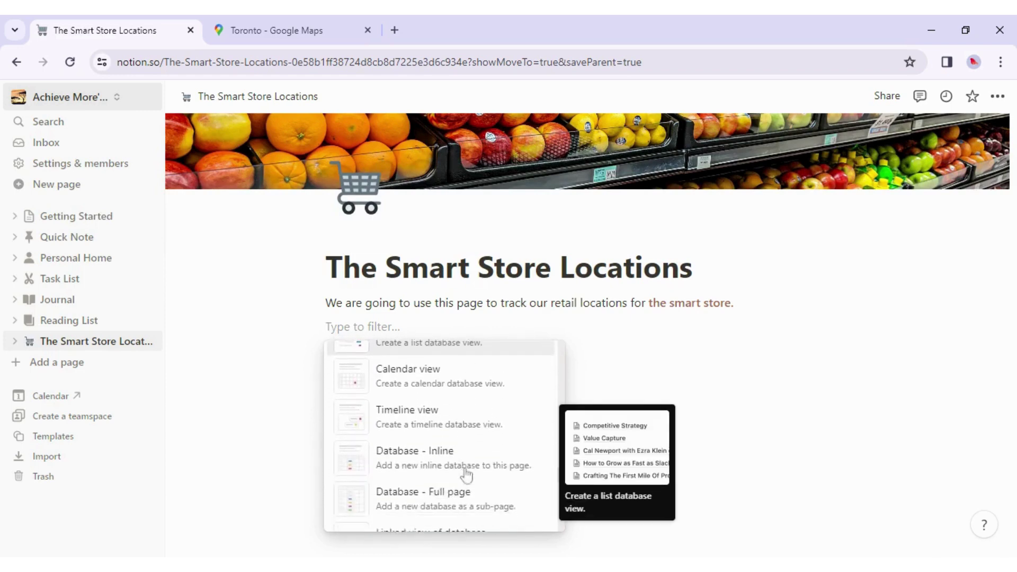
scroll(466, 475, down, 5)
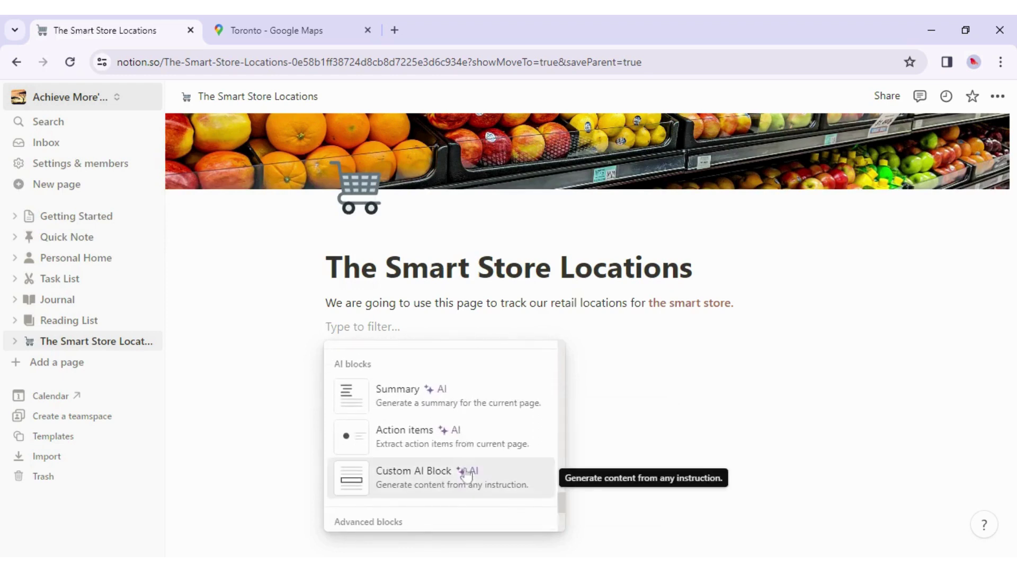
scroll(465, 475, down, 3)
scroll(466, 475, down, 10)
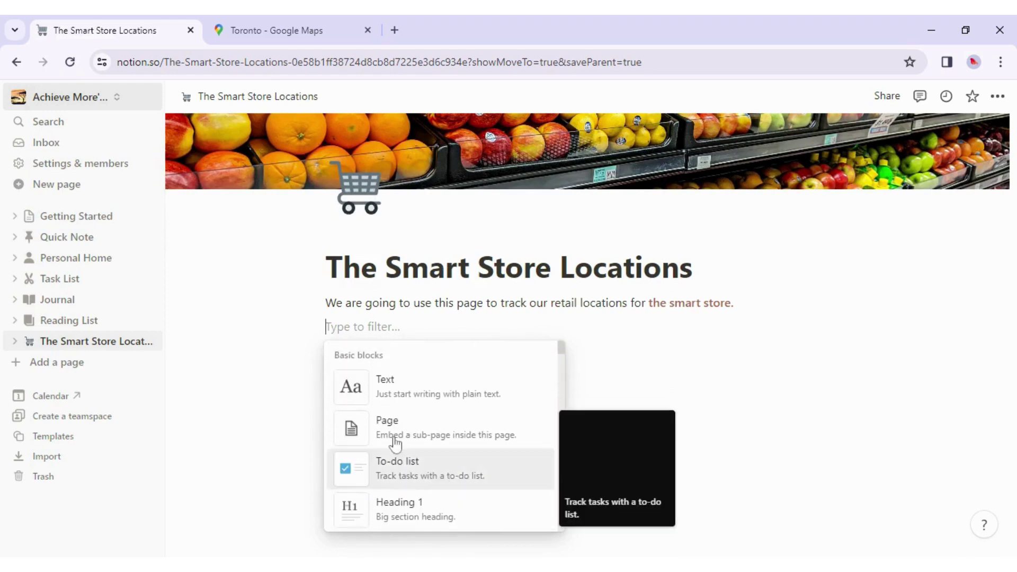
Step: Add a Heading 1 block reading "Current Locations" below the intro sentence
scroll(425, 436, down, 1)
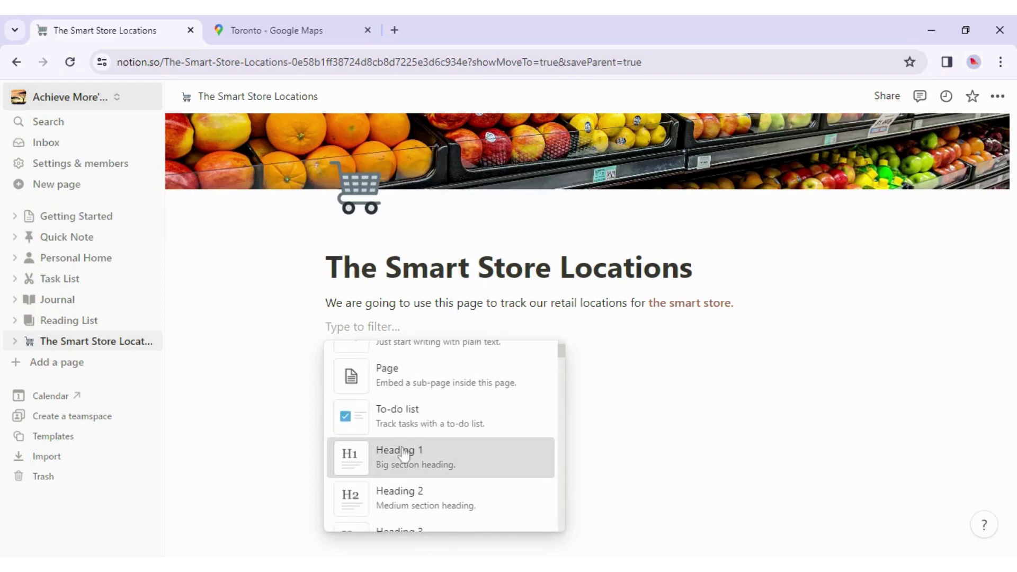
click(404, 454)
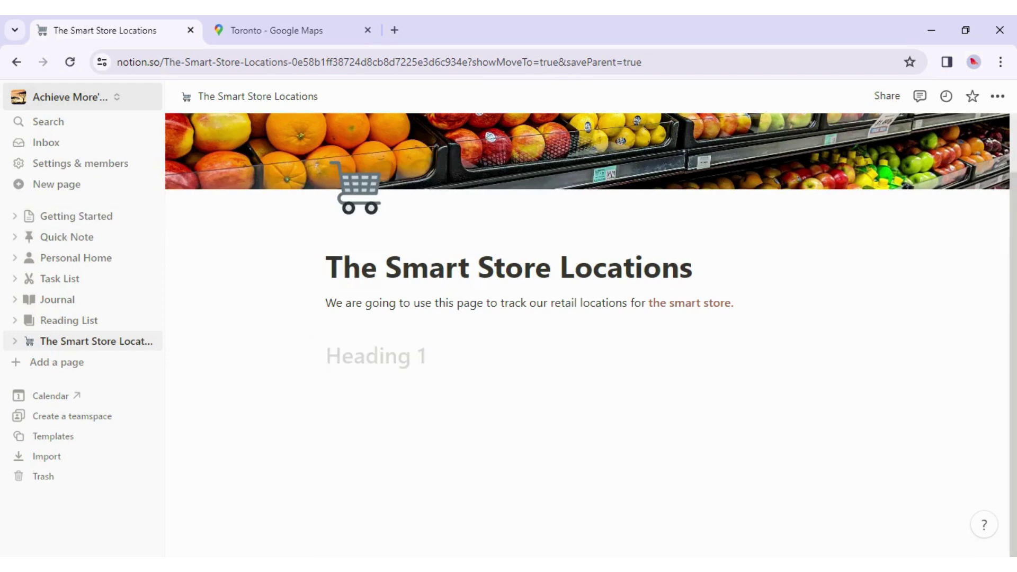
text(Cur)
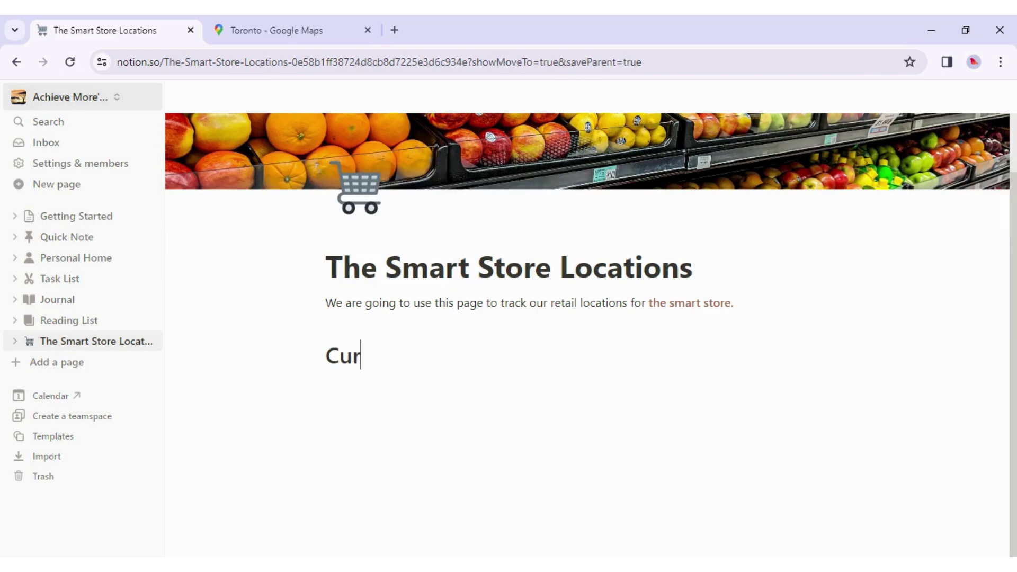
text(rent Loca)
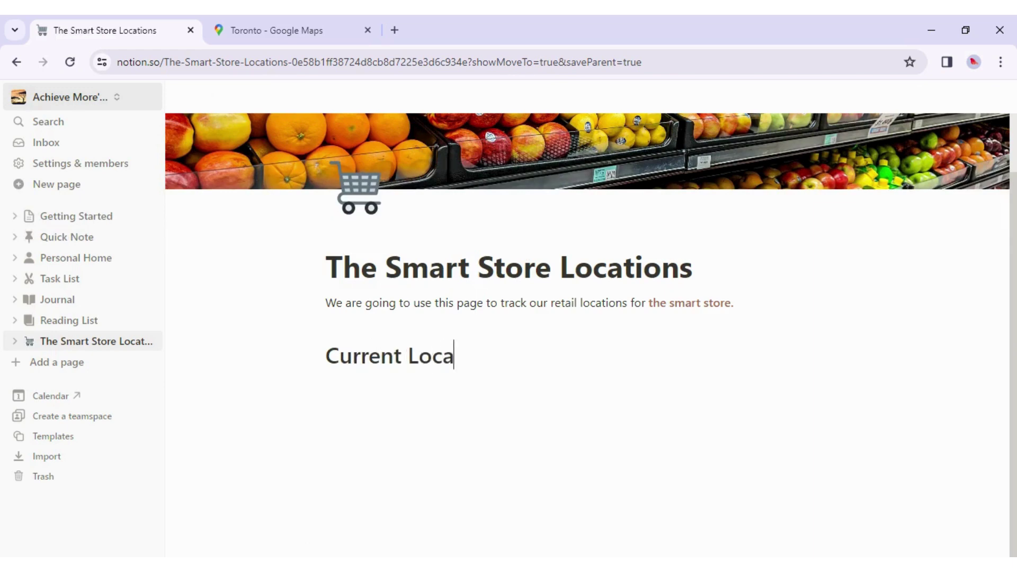
text(tions)
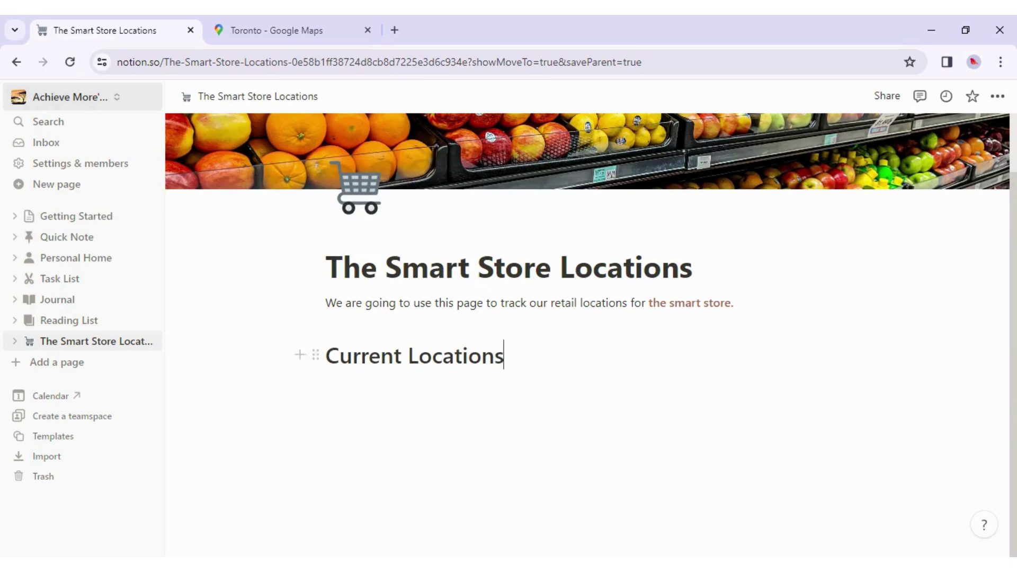
Step: Insert an image block under the "Current Locations" heading and upload the street map image with red location pins into it
click(296, 355)
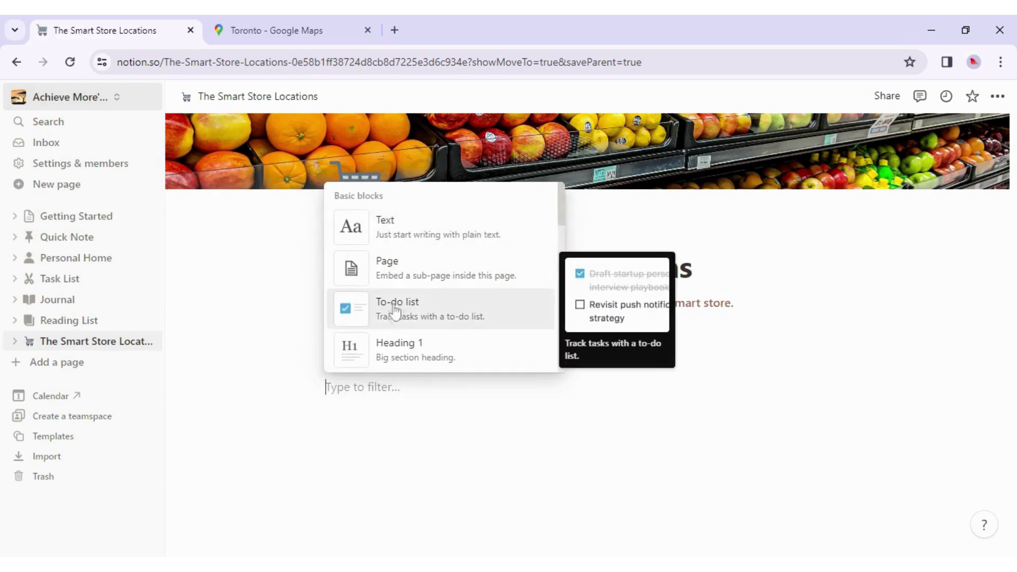
scroll(394, 313, down, 5)
scroll(395, 312, up, 1)
scroll(395, 313, down, 10)
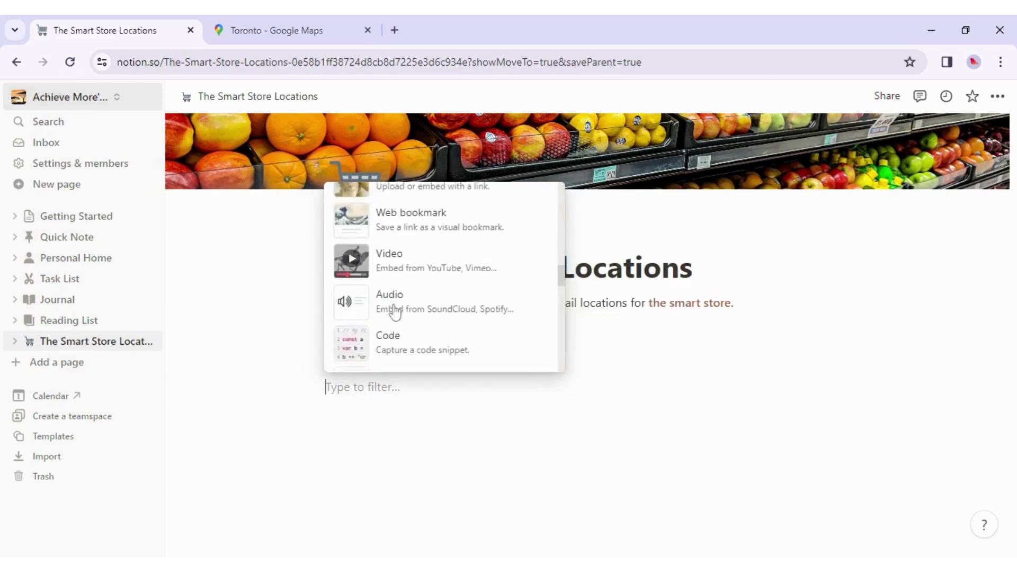
scroll(395, 312, up, 2)
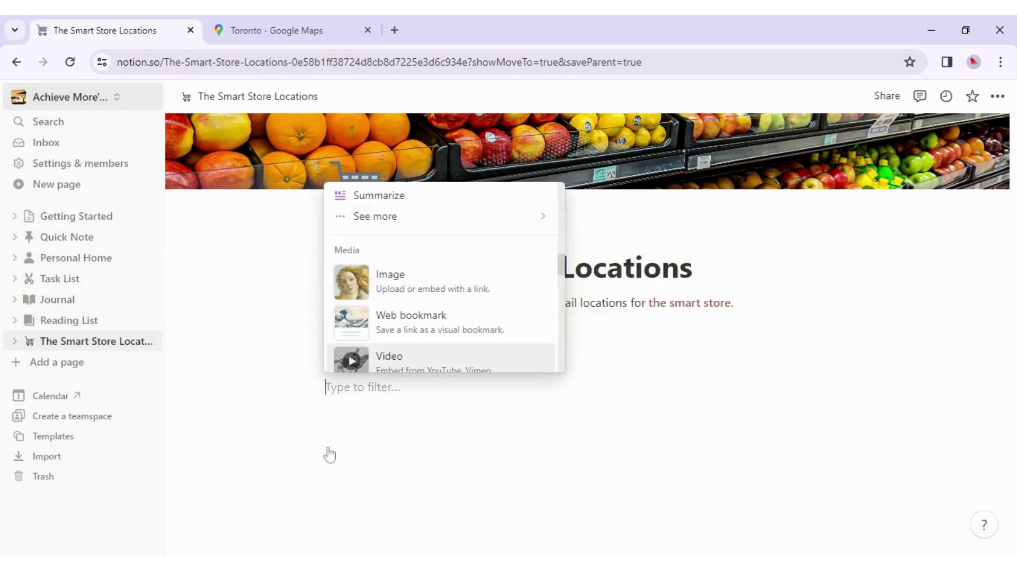
text(Image)
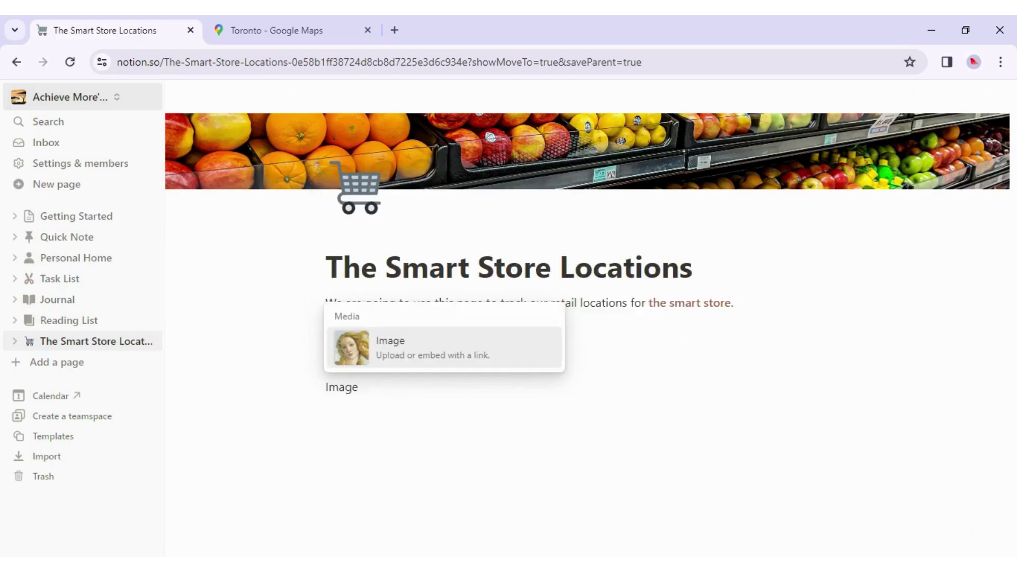
click(428, 349)
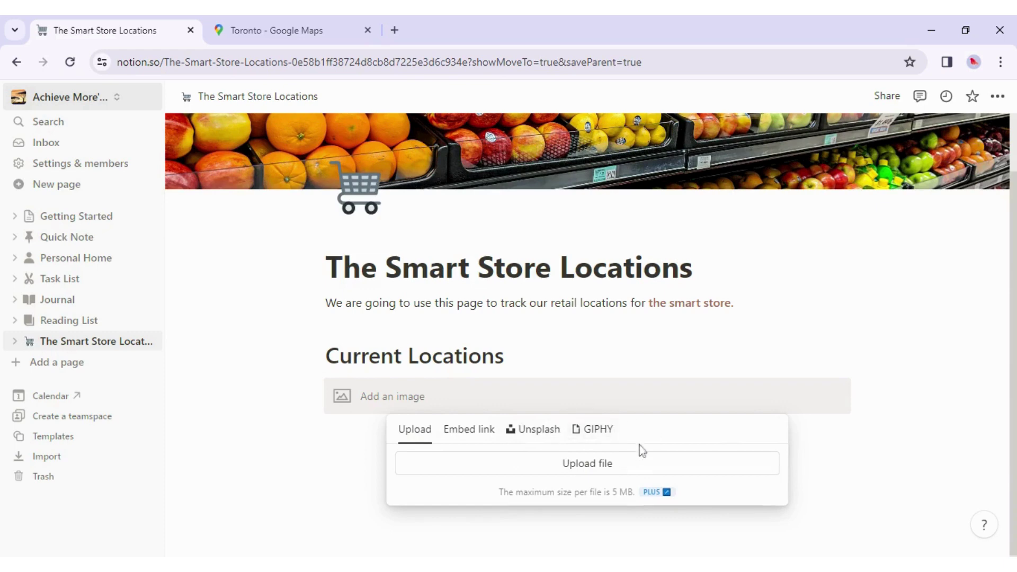
click(617, 477)
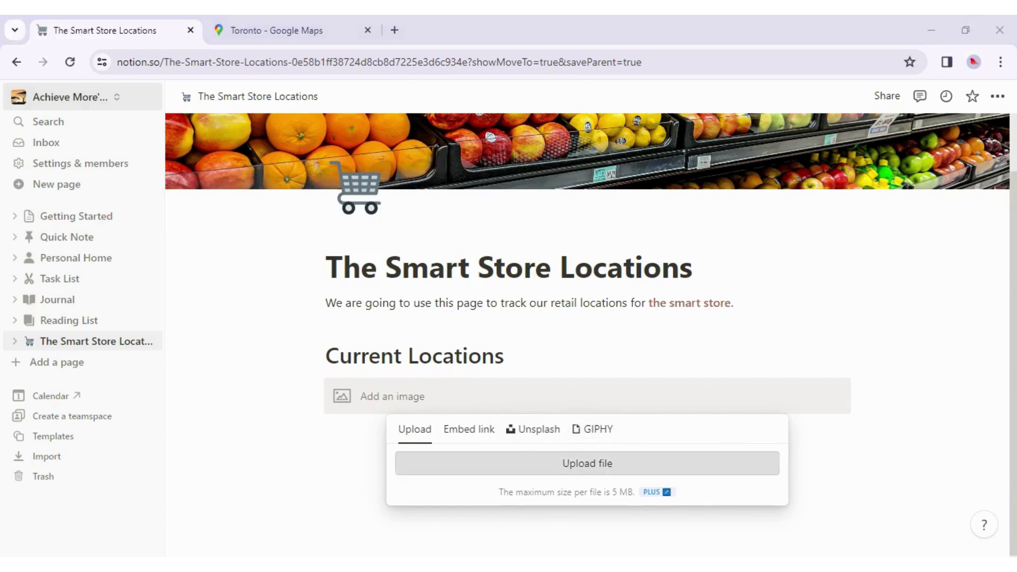
key(Return)
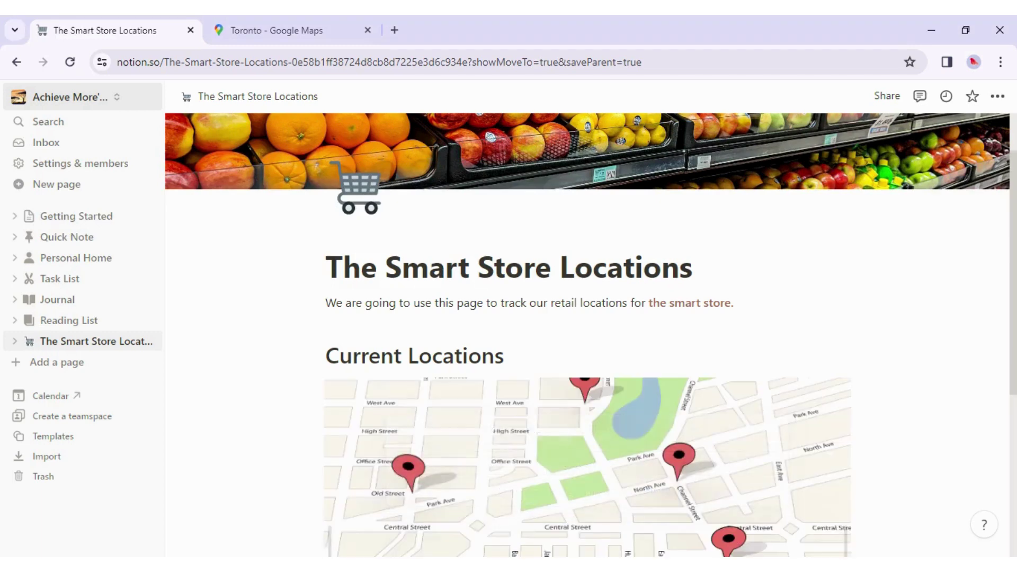
Step: Review the page layout from the cover down to the map image under "Current Locations"
scroll(737, 340, down, 5)
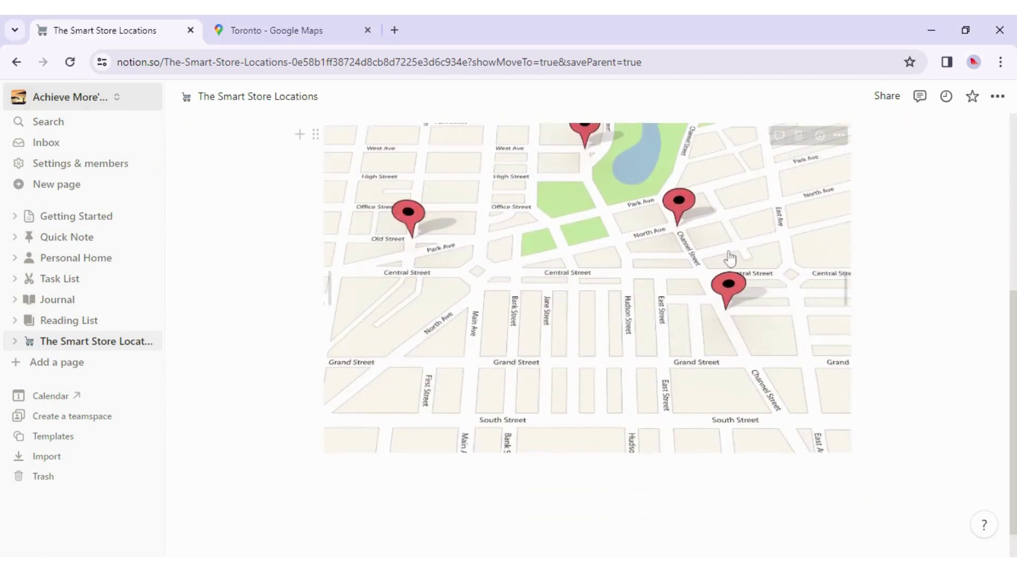
scroll(730, 260, up, 3)
scroll(729, 260, down, 3)
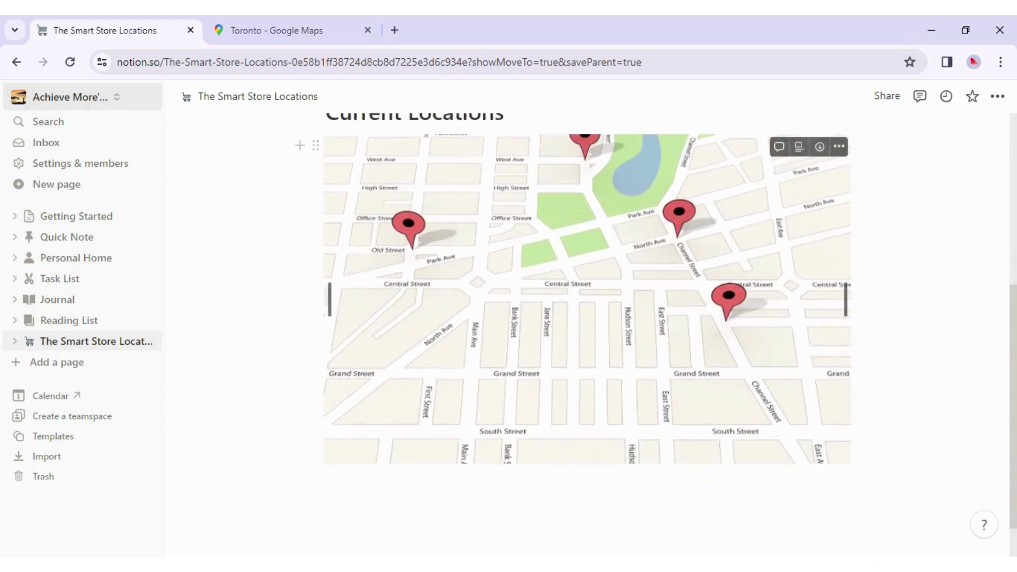
scroll(300, 145, up, 3)
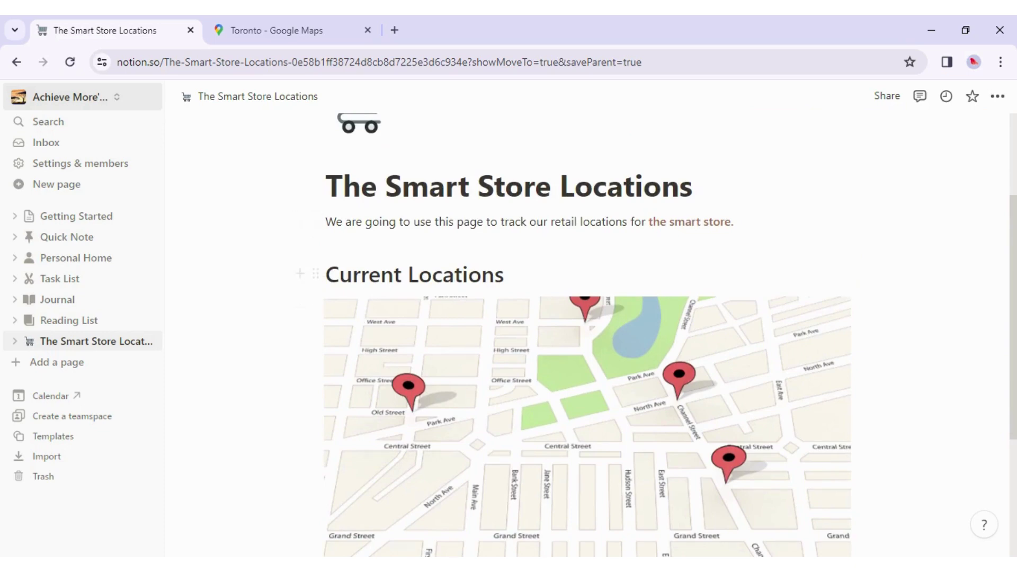
scroll(545, 371, down, 3)
scroll(545, 370, up, 5)
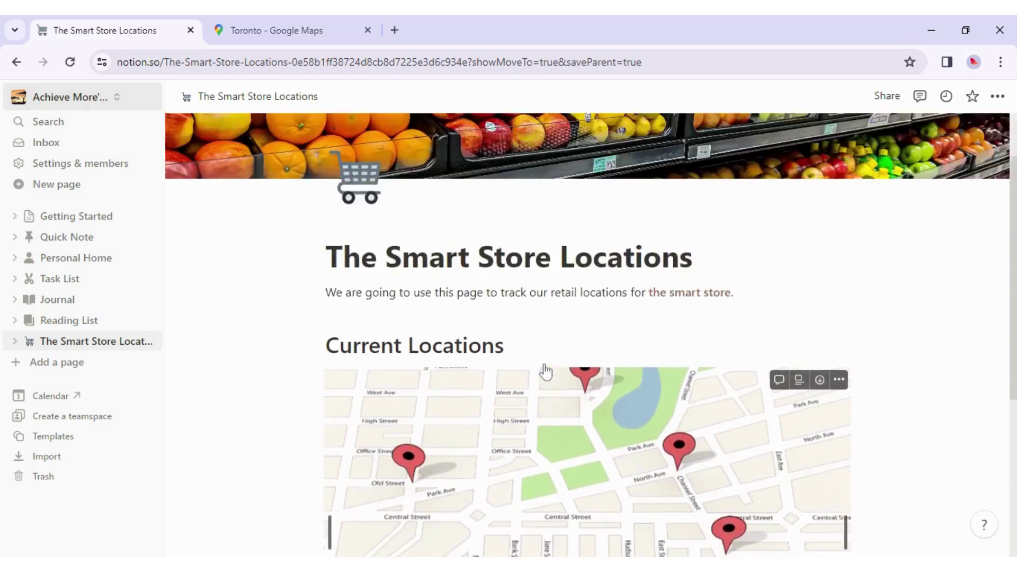
scroll(545, 371, down, 4)
scroll(546, 370, up, 1)
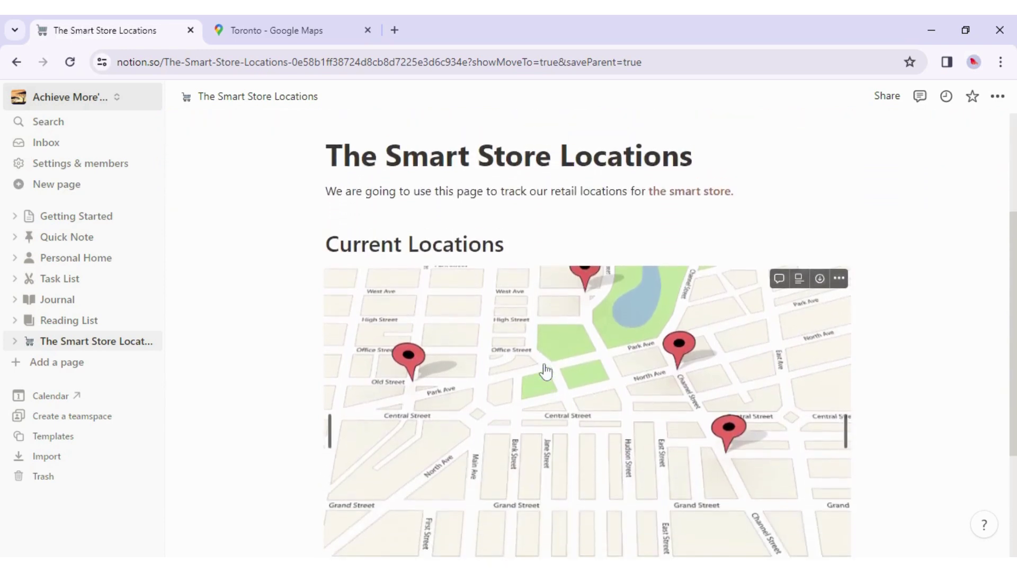
scroll(545, 370, down, 3)
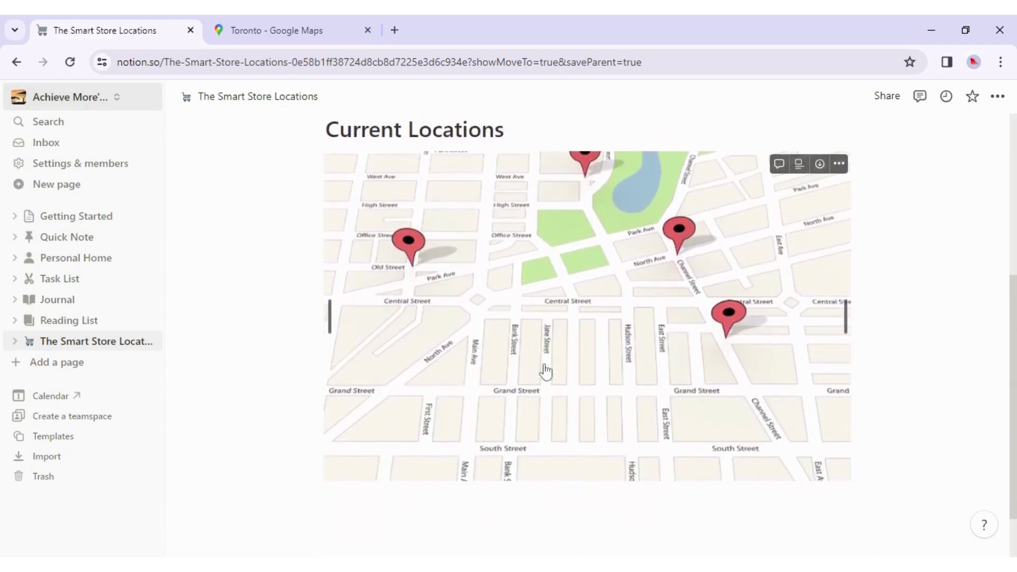
scroll(545, 371, down, 2)
scroll(545, 370, up, 6)
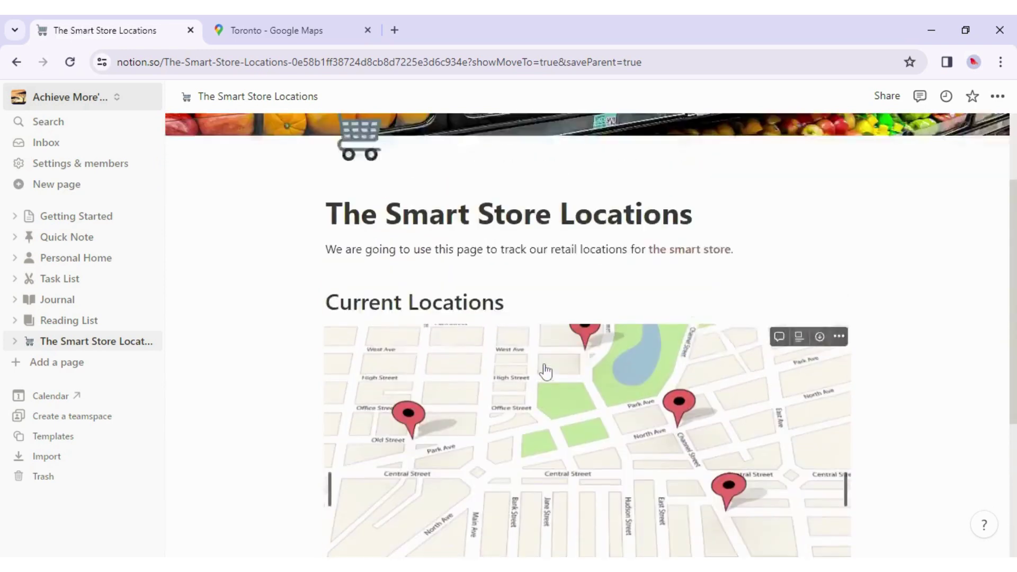
Step: Insert an empty Heading 1 block directly below the street map image
scroll(545, 371, down, 4)
scroll(545, 371, down, 2)
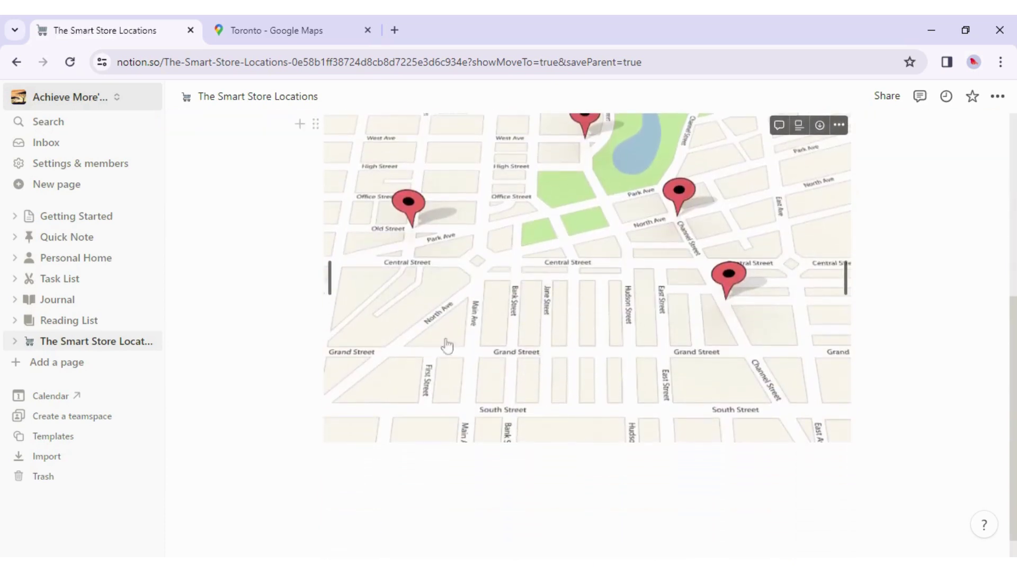
click(372, 455)
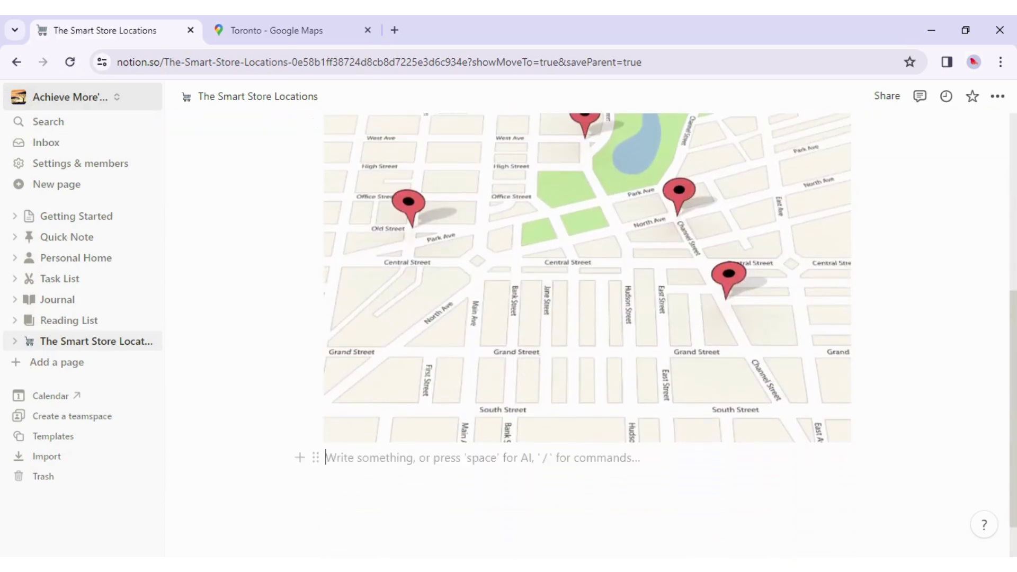
scroll(495, 390, down, 1)
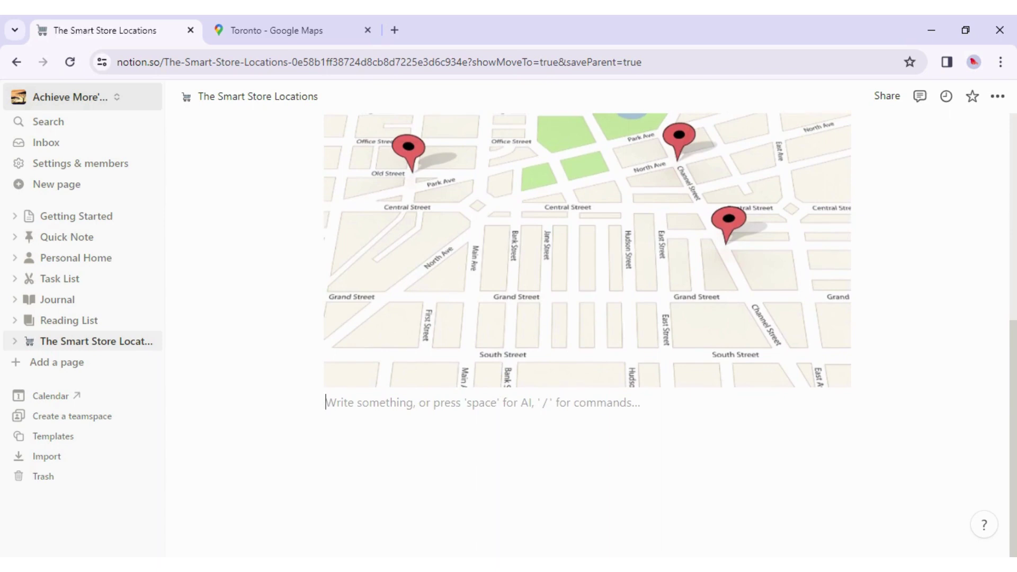
text(/)
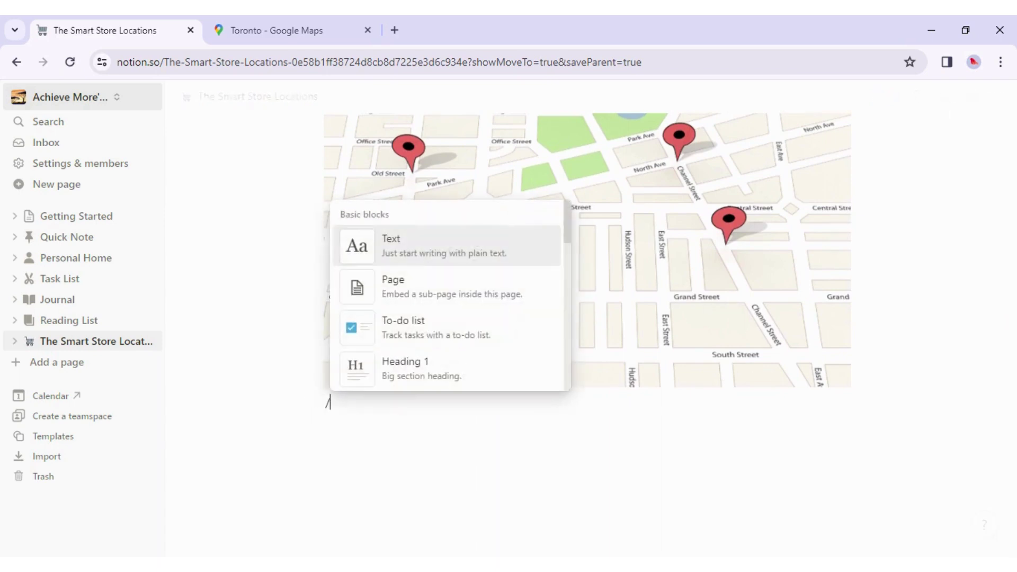
scroll(491, 262, down, 9)
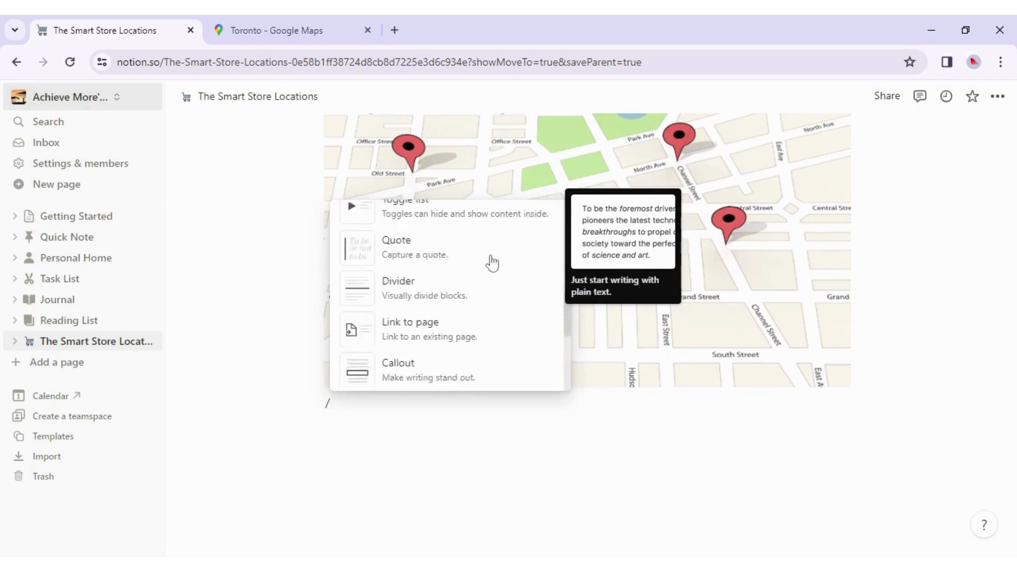
scroll(492, 262, up, 5)
scroll(492, 262, up, 4)
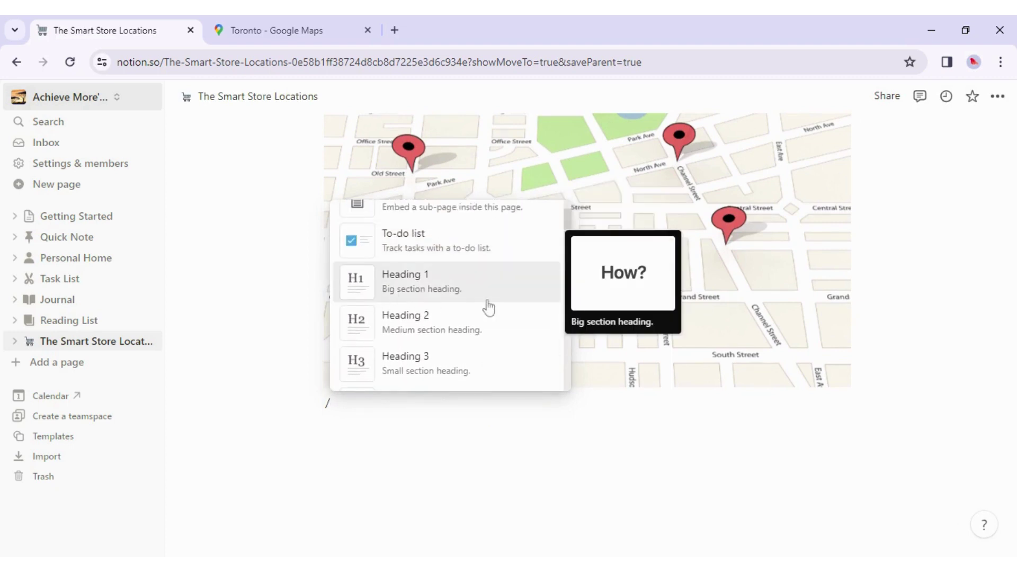
text(he)
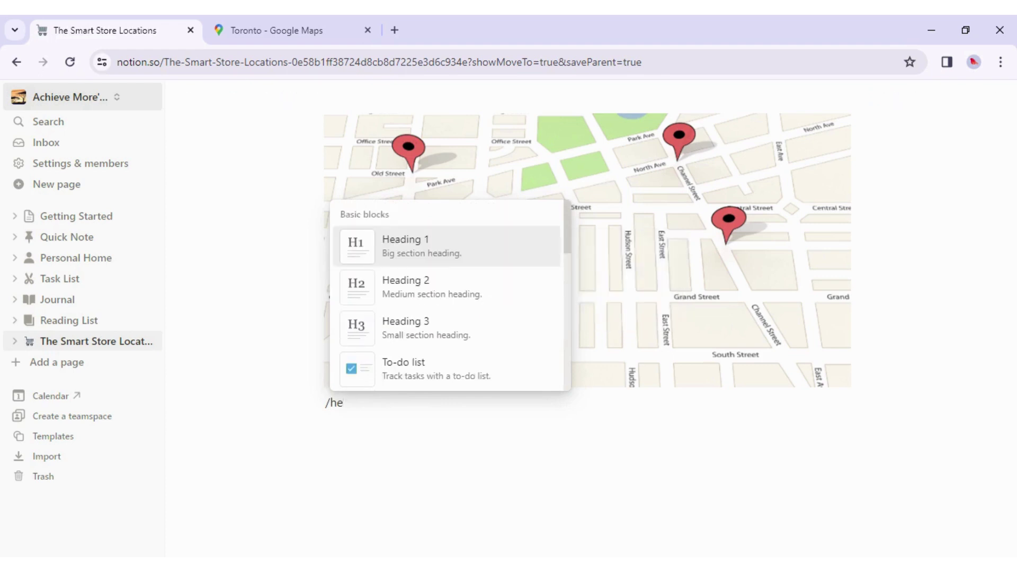
key(Return)
scroll(344, 437, down, 1)
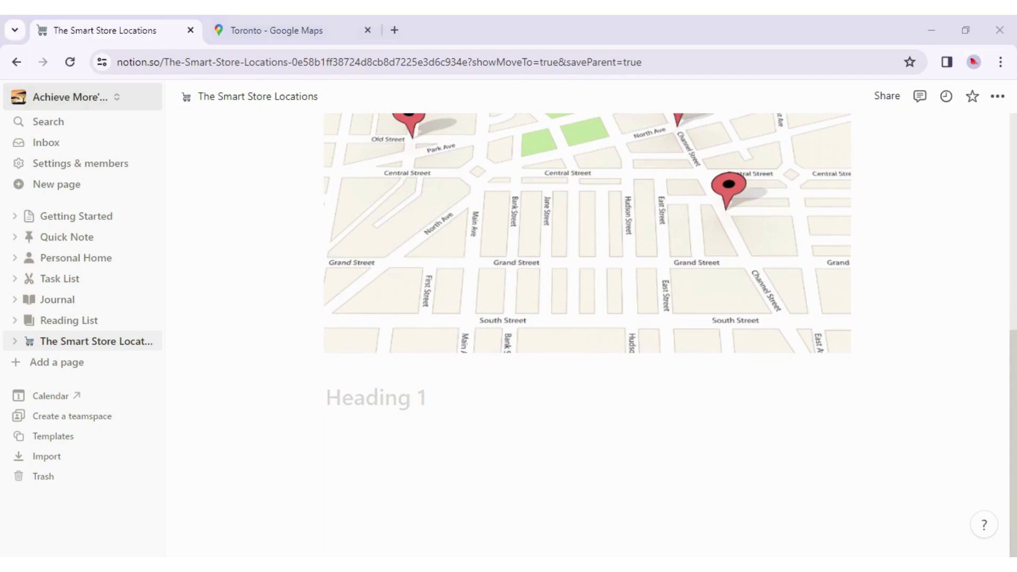
Step: Enter "Proposed Locations" as the text of the new heading below the map image
text(Propsed)
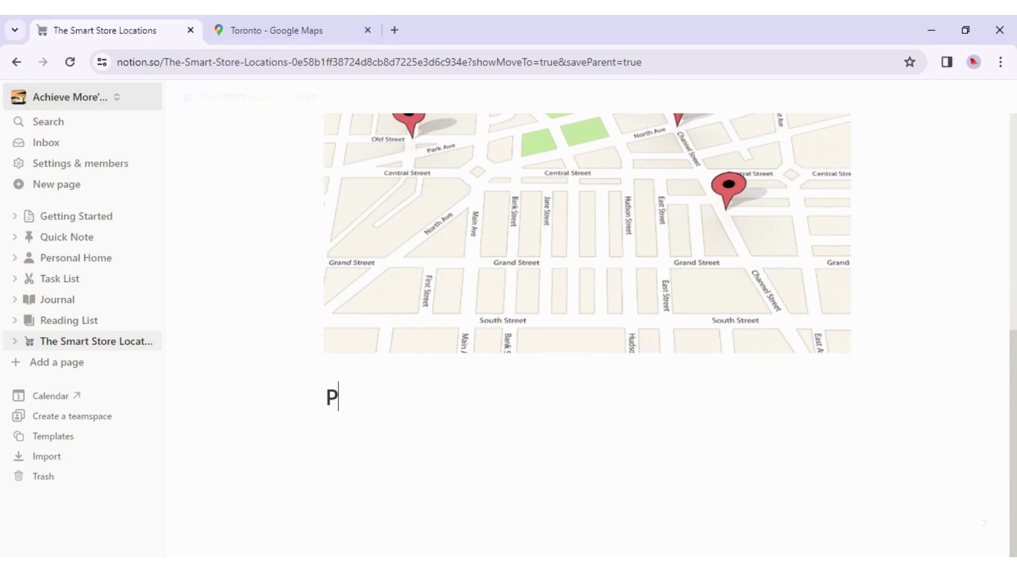
key(BackSpace)
key(BackSpace)
key(BackSpace)
key(BackSpace)
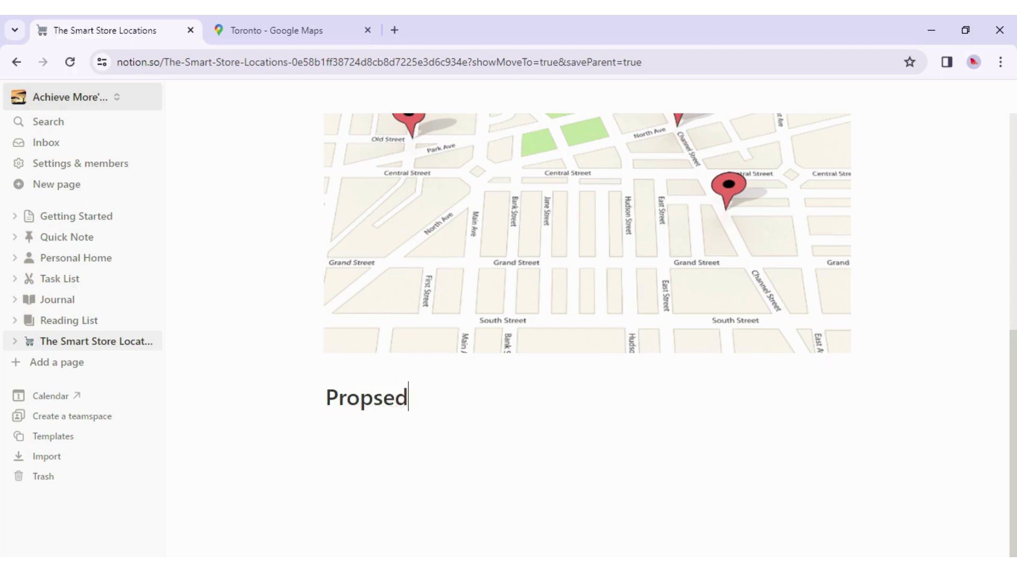
text(osed L)
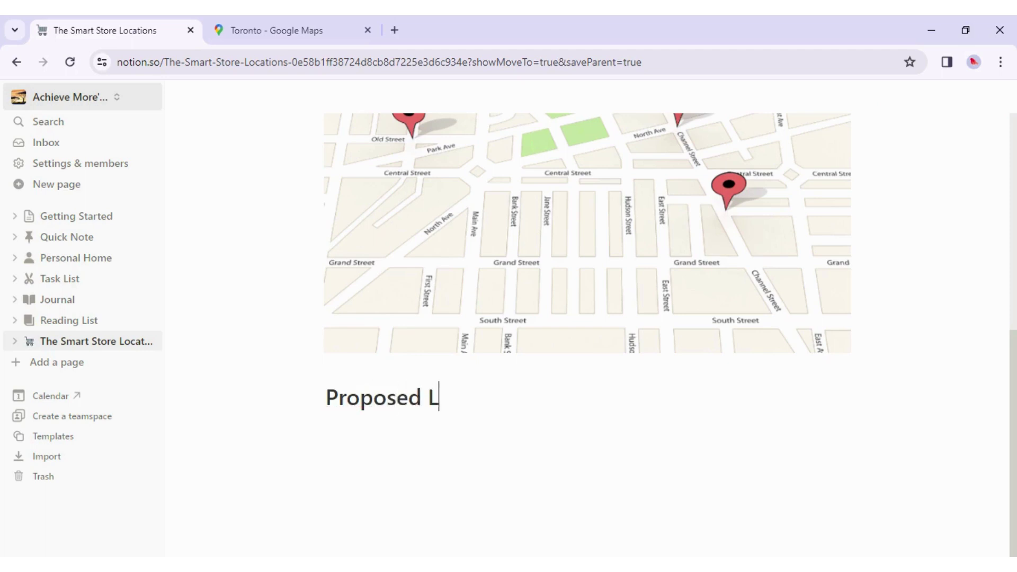
text(ocation)
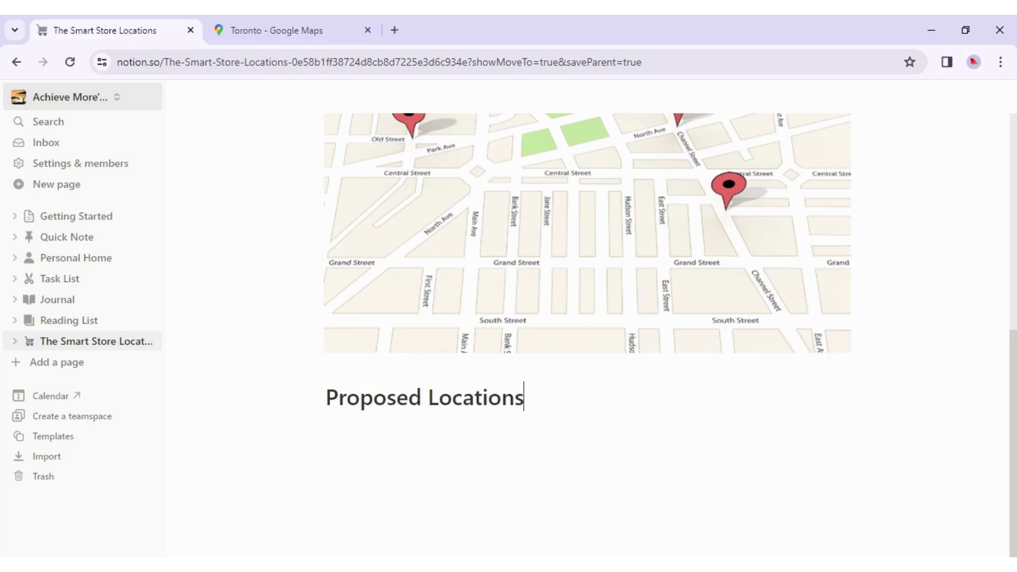
Step: Start a bulleted list on a new line under the "Proposed Locations" heading, removing it once and creating it again
key(Return)
scroll(535, 265, down, 1)
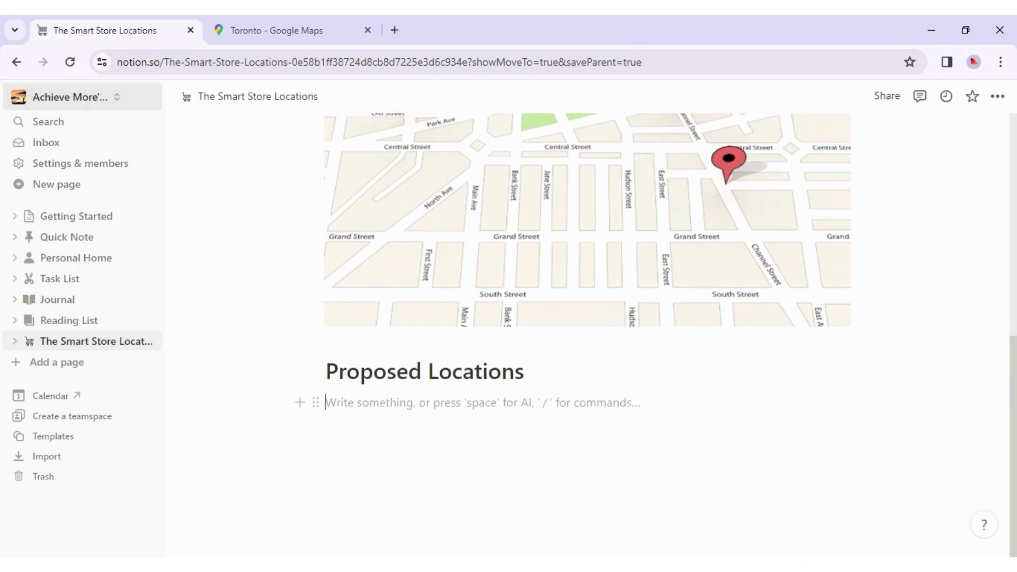
text(/)
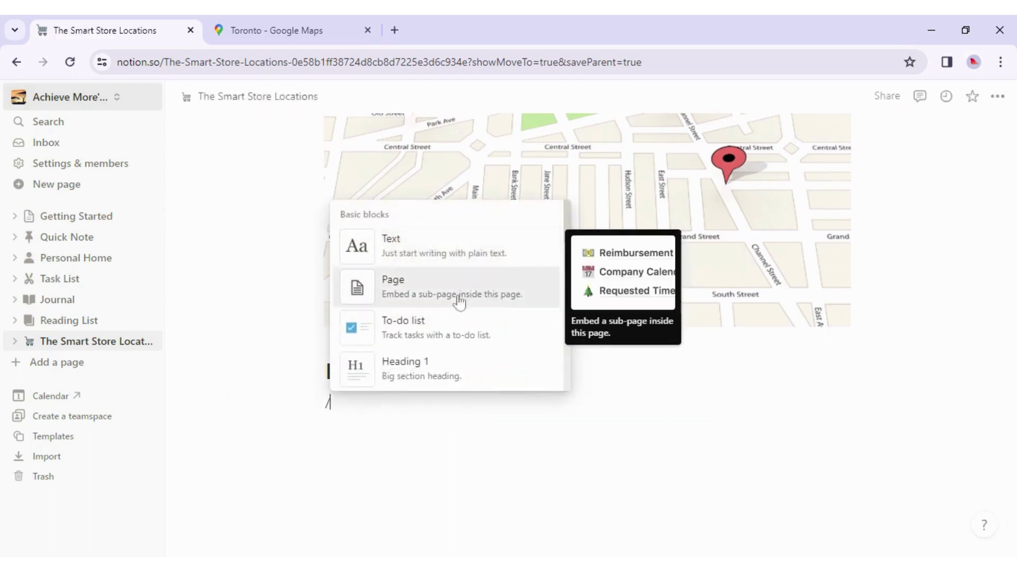
scroll(459, 302, down, 5)
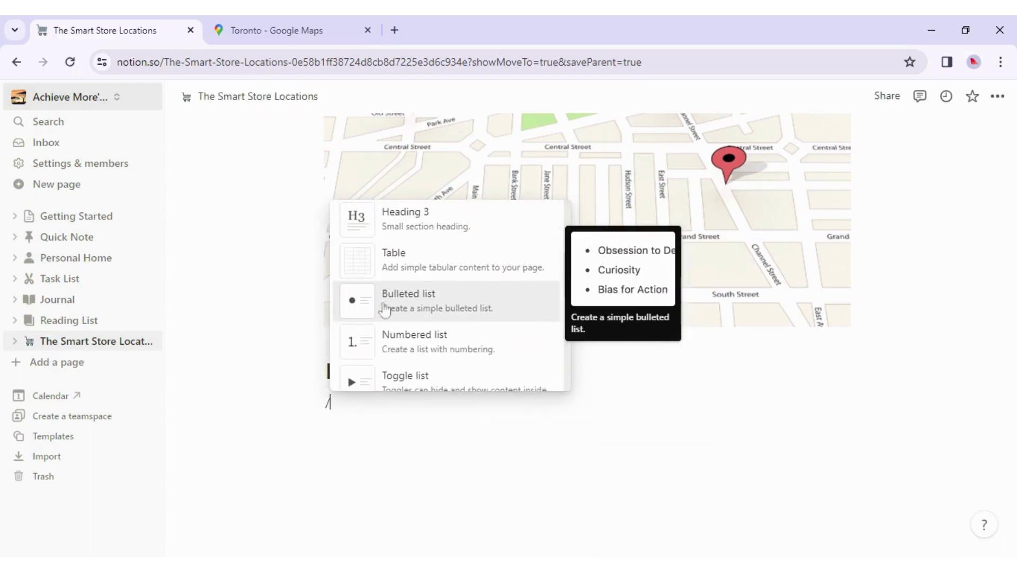
click(448, 307)
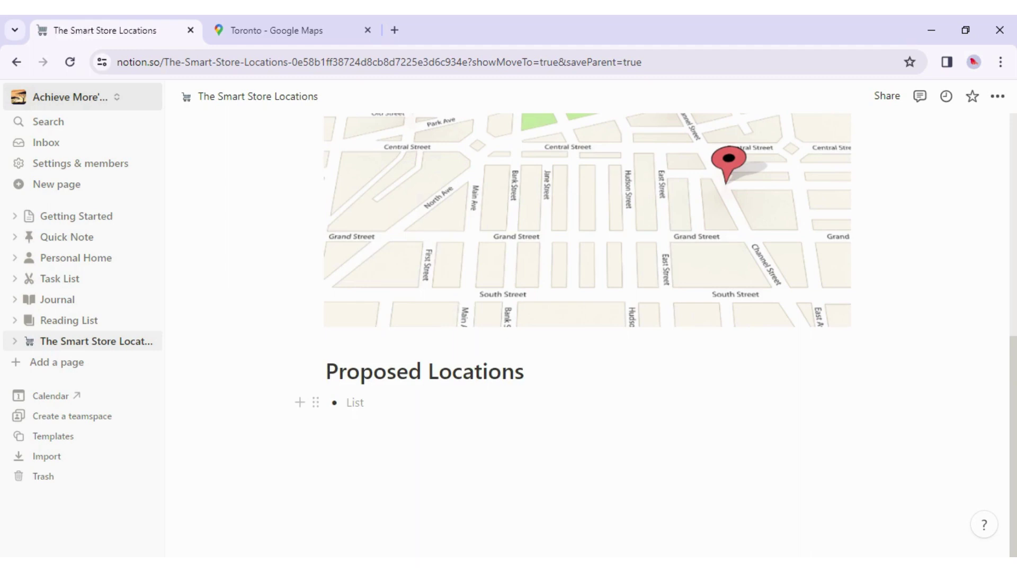
key(BackSpace)
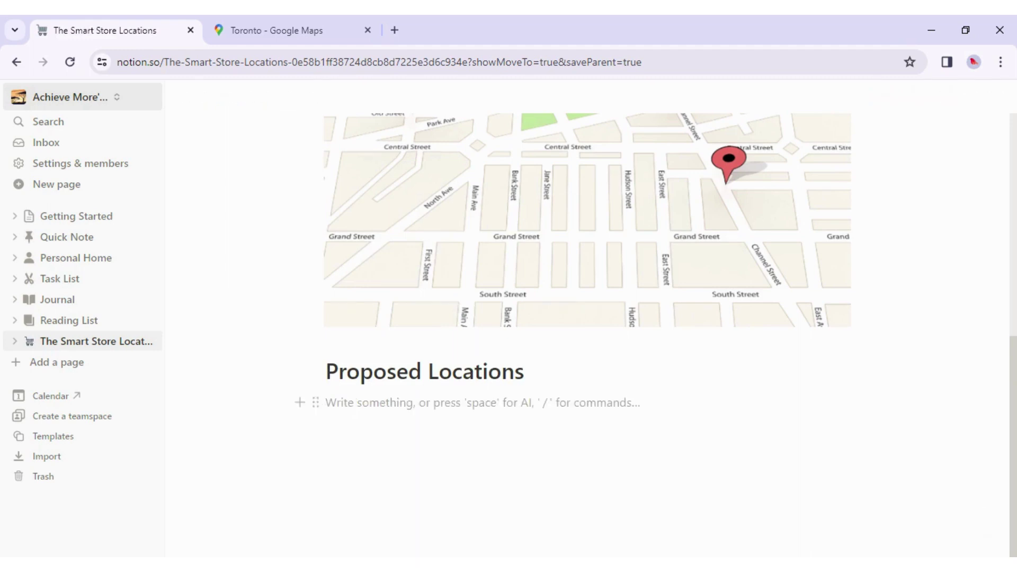
text(-)
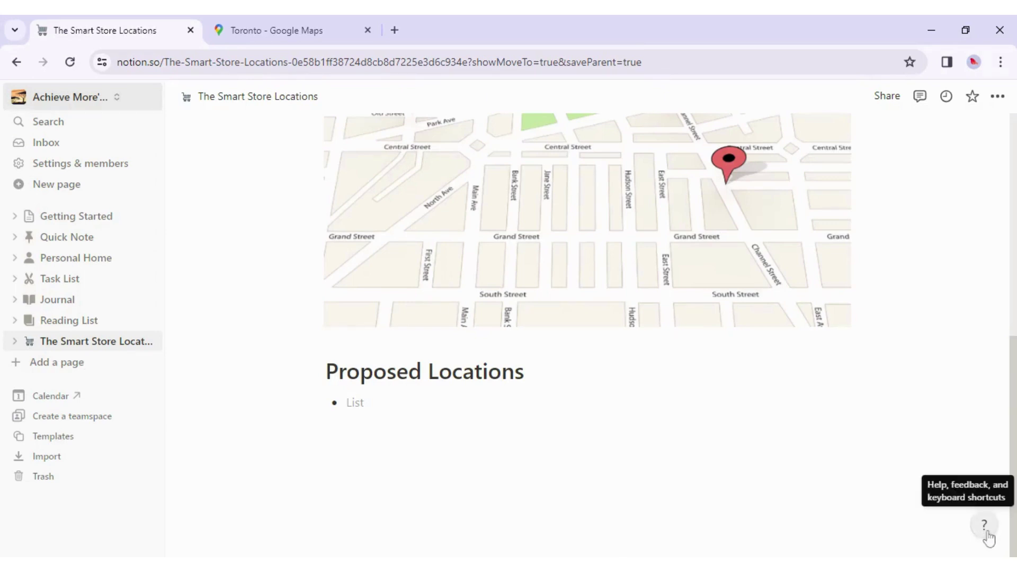
Step: Open the keyboard shortcuts help article, look through its sections from Most popular to the [[ commands, and return to the locations page
click(986, 532)
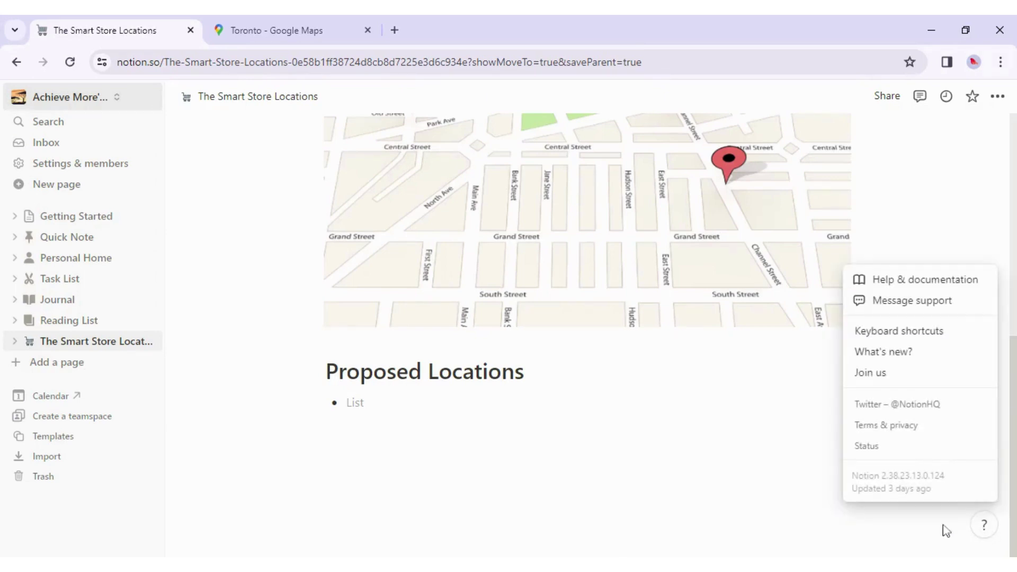
click(871, 349)
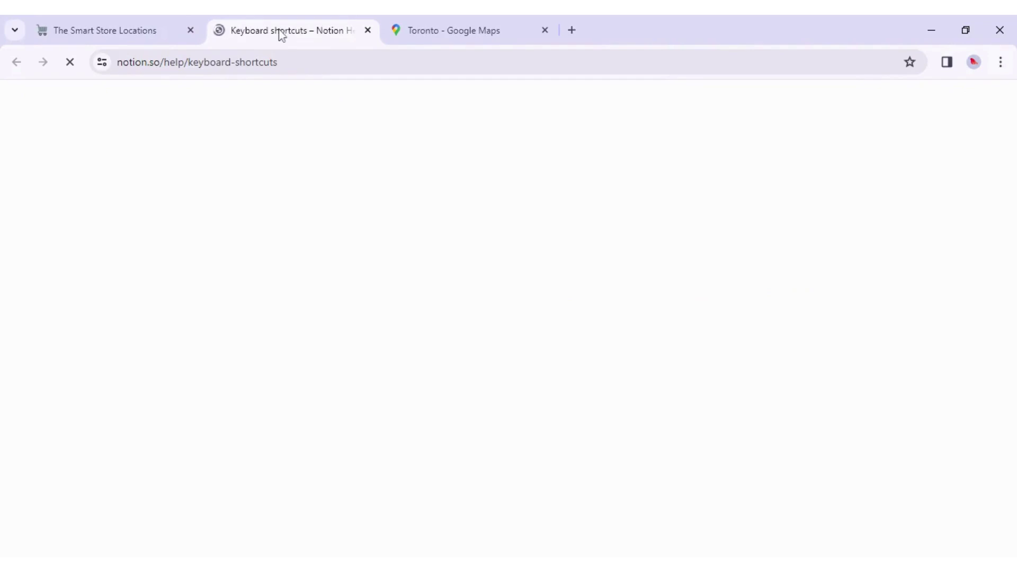
scroll(608, 317, down, 2)
scroll(606, 314, down, 10)
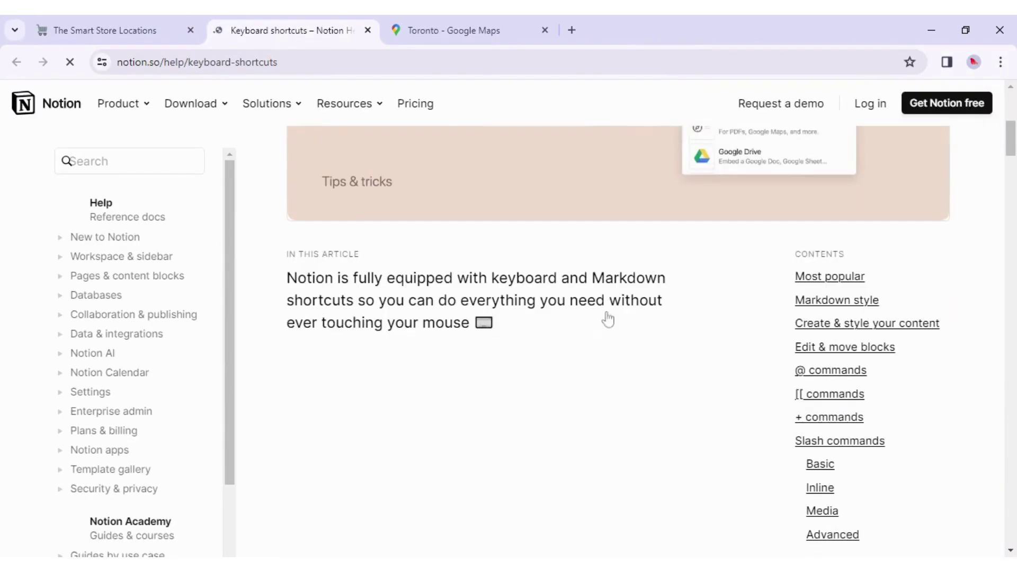
scroll(608, 317, down, 6)
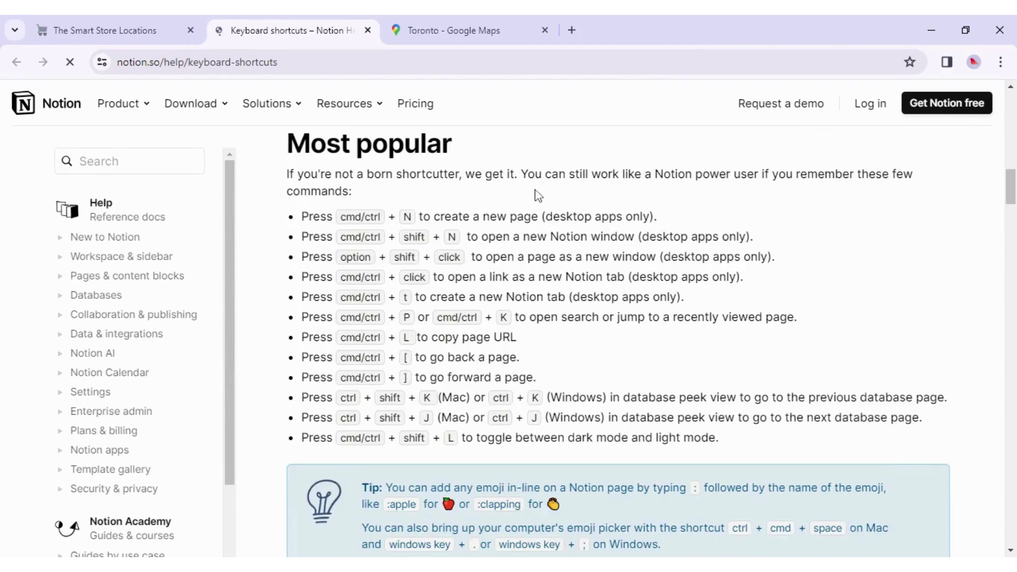
scroll(576, 320, down, 12)
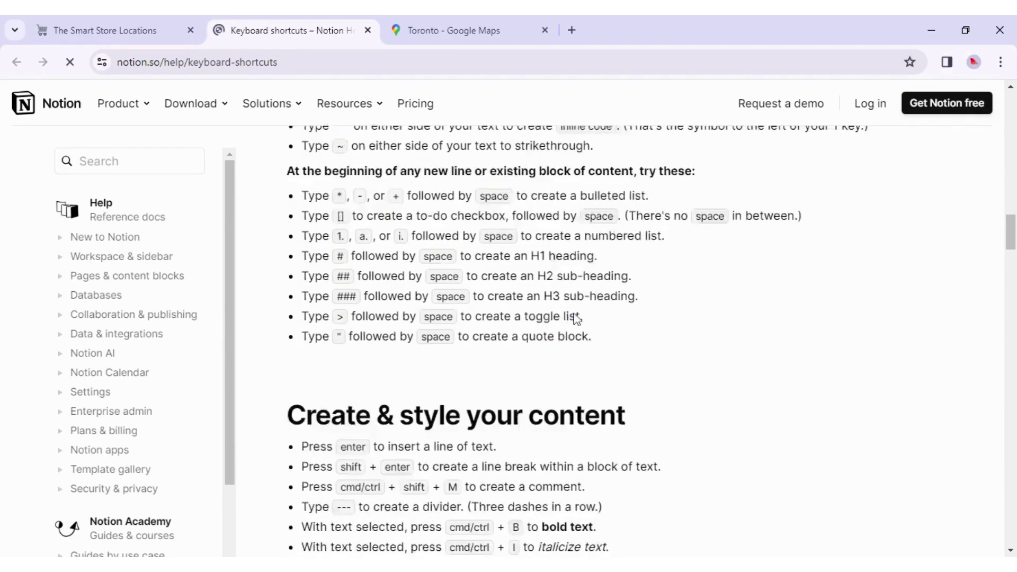
scroll(574, 319, down, 15)
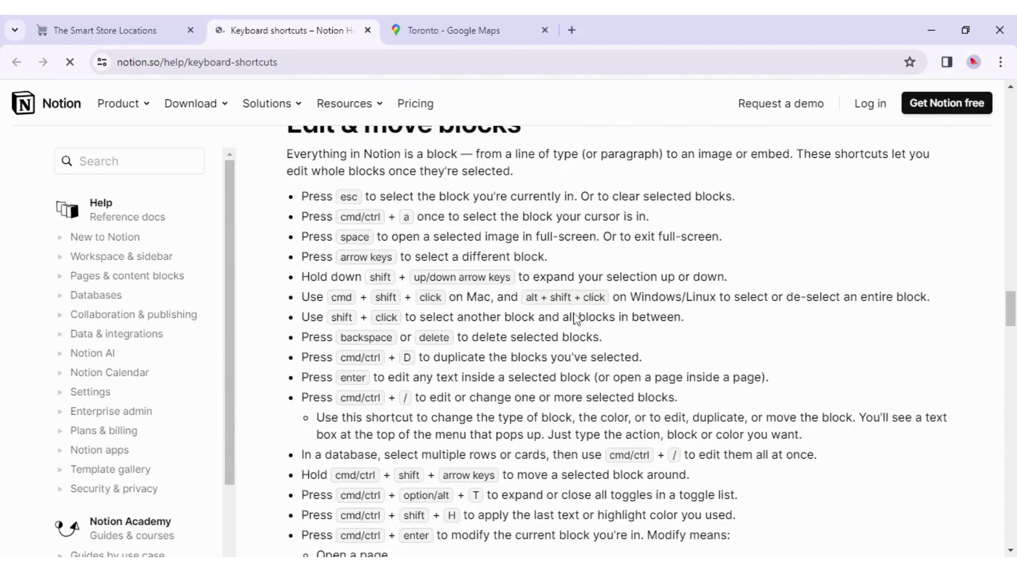
scroll(575, 320, down, 15)
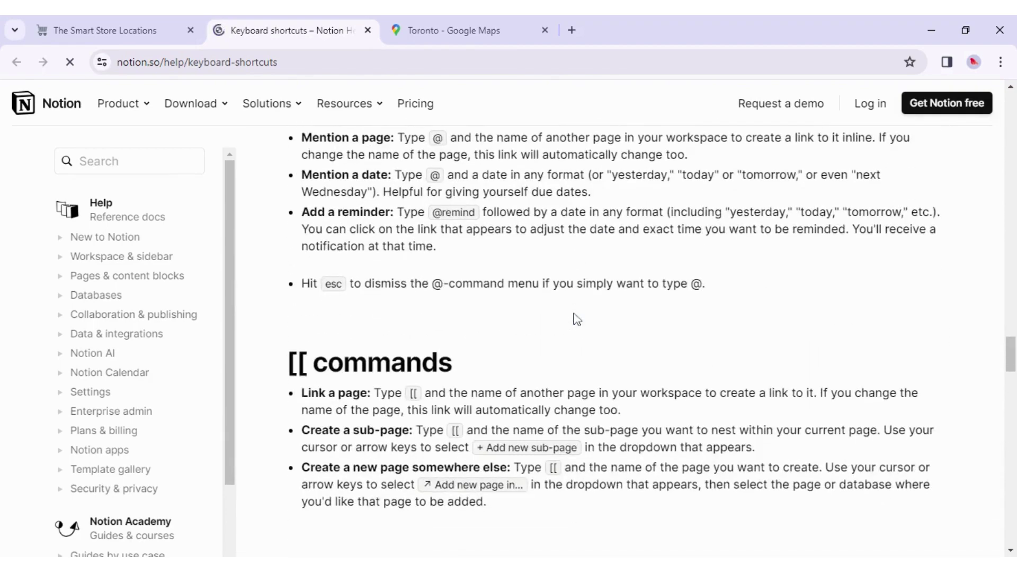
scroll(576, 318, up, 20)
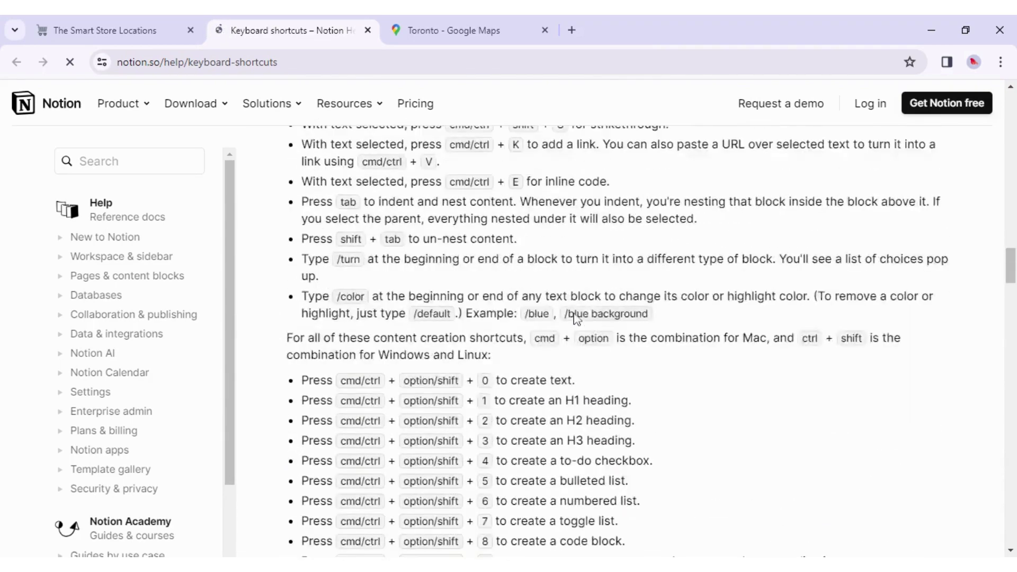
scroll(576, 318, up, 20)
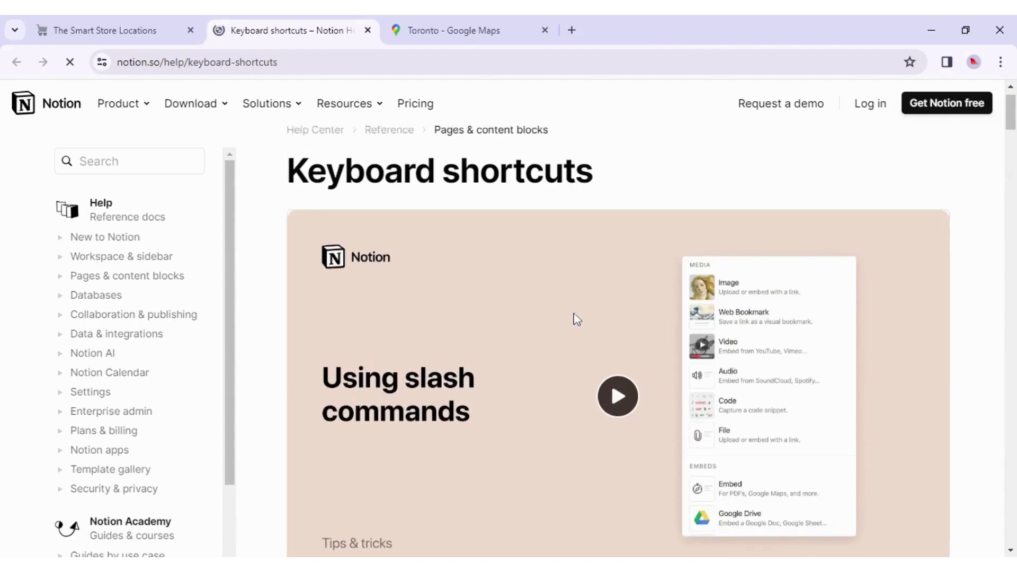
key(ctrl+shift+Tab)
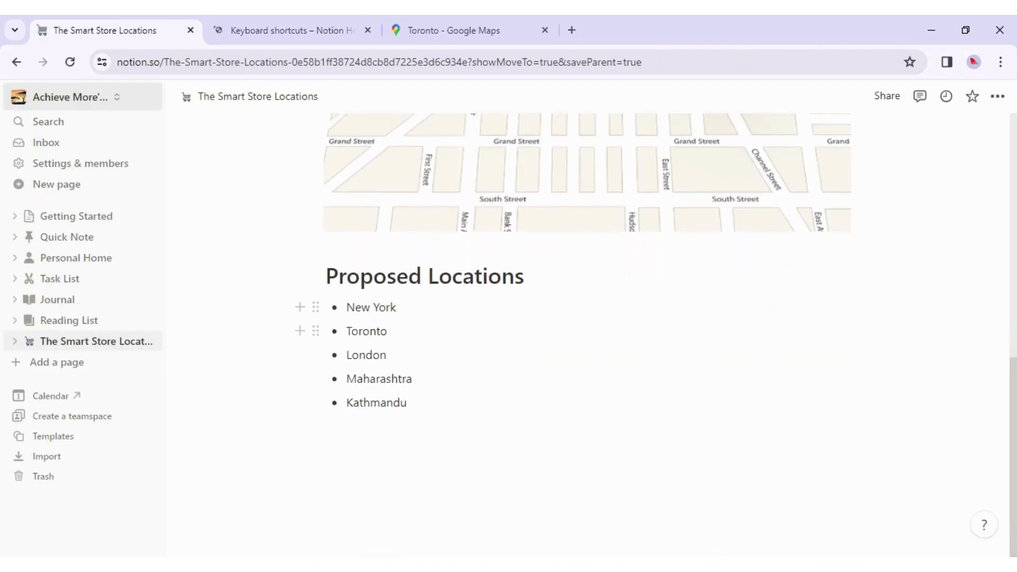
Step: Turn the five bulleted cities from New York to Kathmandu under "Proposed Locations" into a to-do list and clear the selection
click(410, 402)
drag(246, 436, 416, 309)
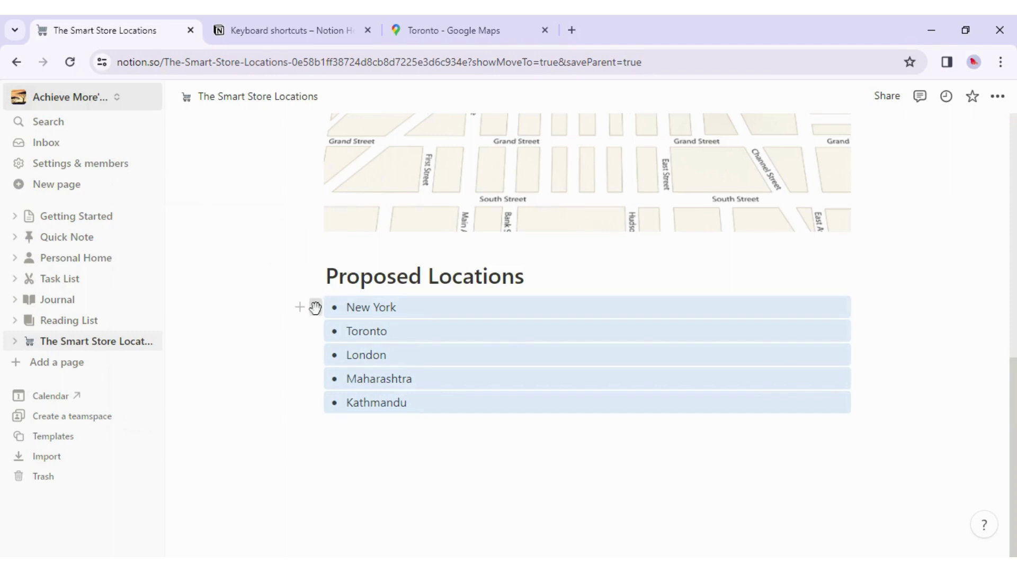
click(315, 308)
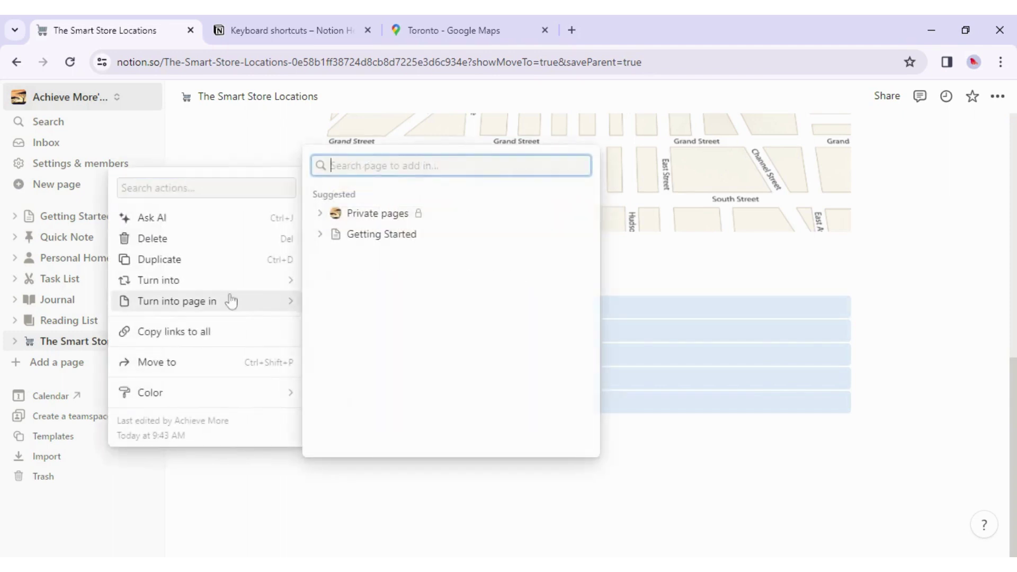
mouse_move(166, 289)
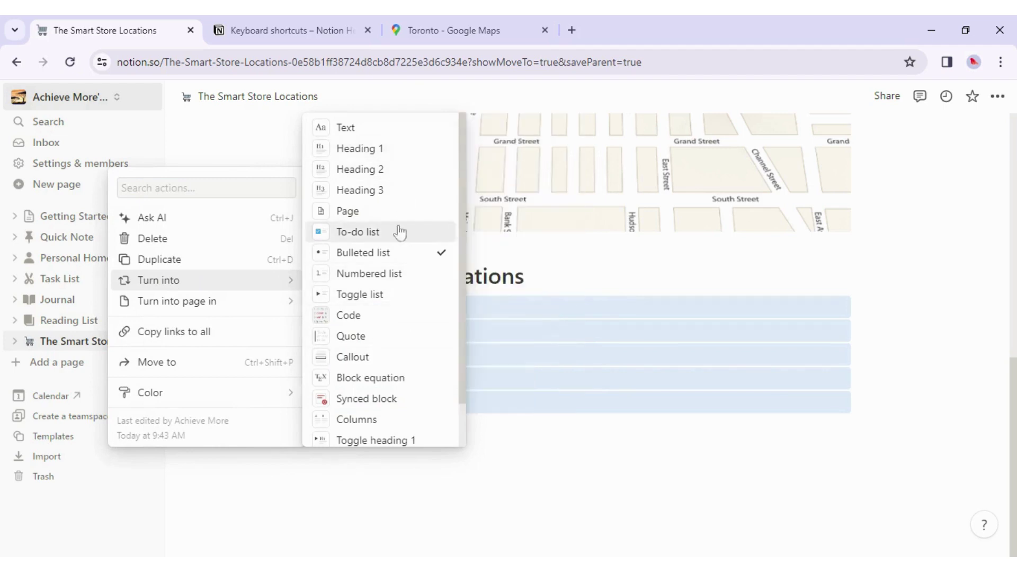
scroll(401, 336, down, 1)
scroll(401, 333, up, 1)
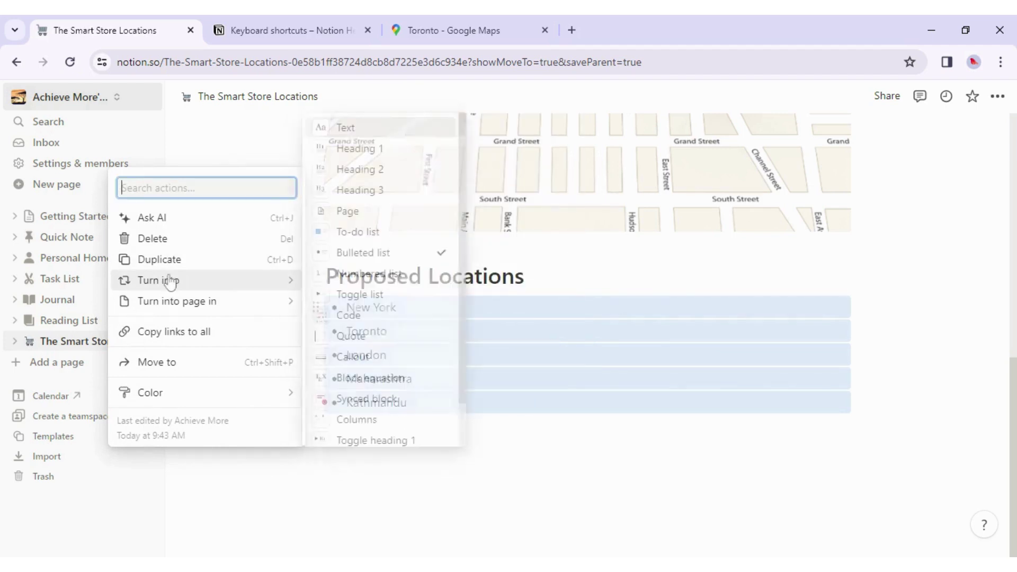
mouse_move(300, 292)
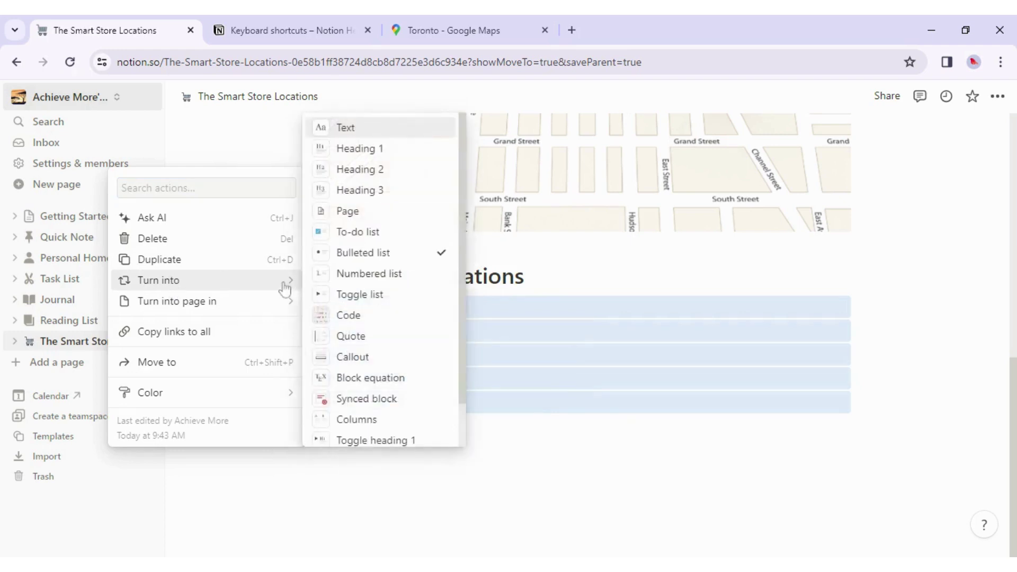
click(347, 233)
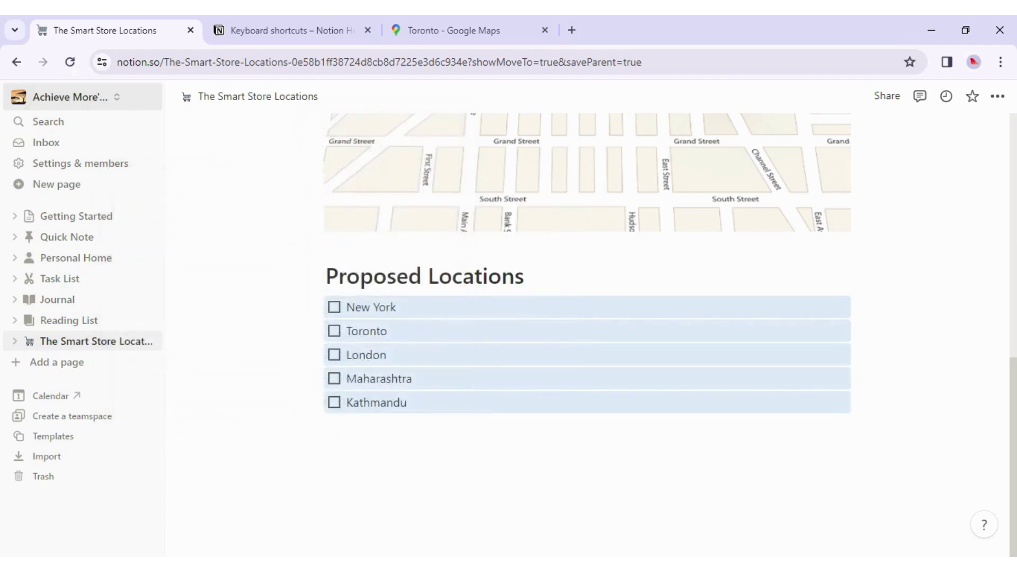
key(Escape)
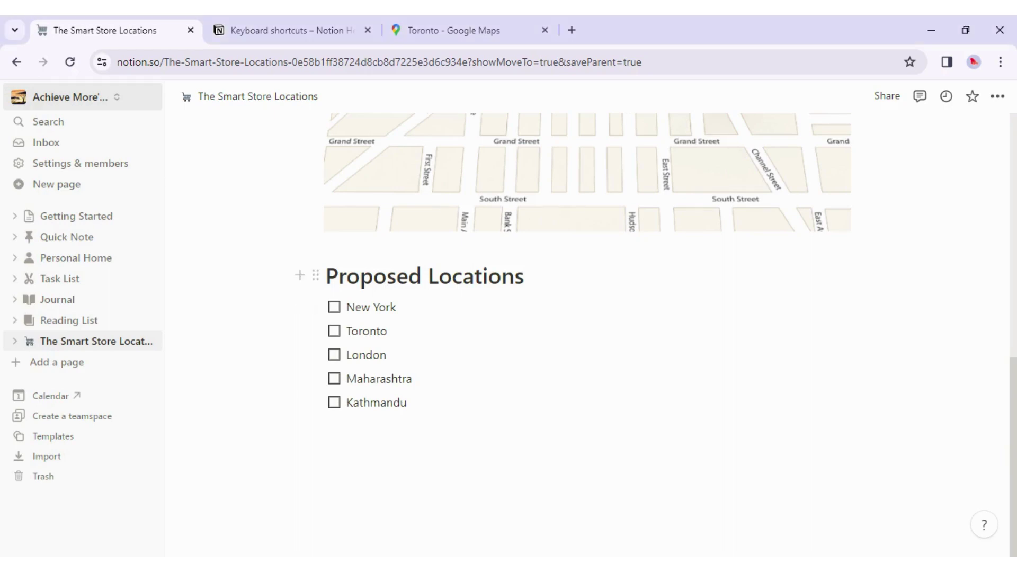
Step: Add an empty line below the "Kathmandu" to-do item and insert the Top Secret image there
scroll(708, 224, up, 6)
scroll(708, 224, down, 3)
scroll(708, 228, down, 3)
key(Return)
key(Return)
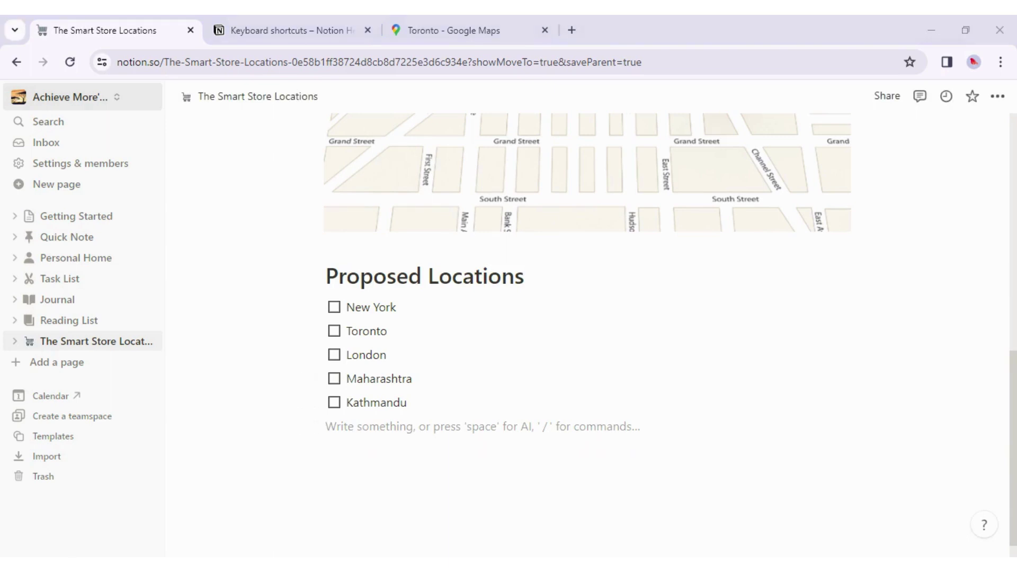
drag(477, 432, 477, 435)
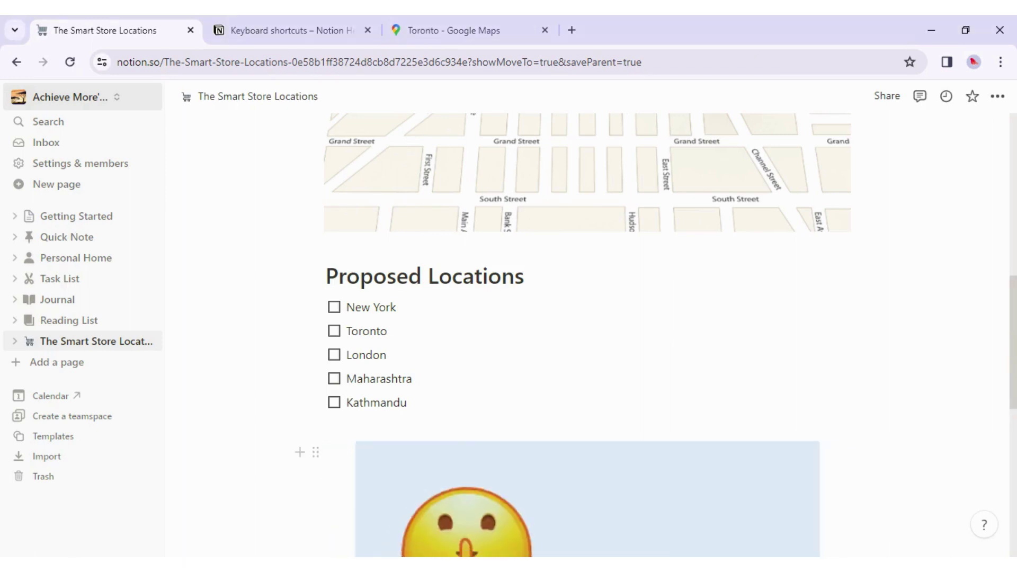
scroll(587, 334, down, 5)
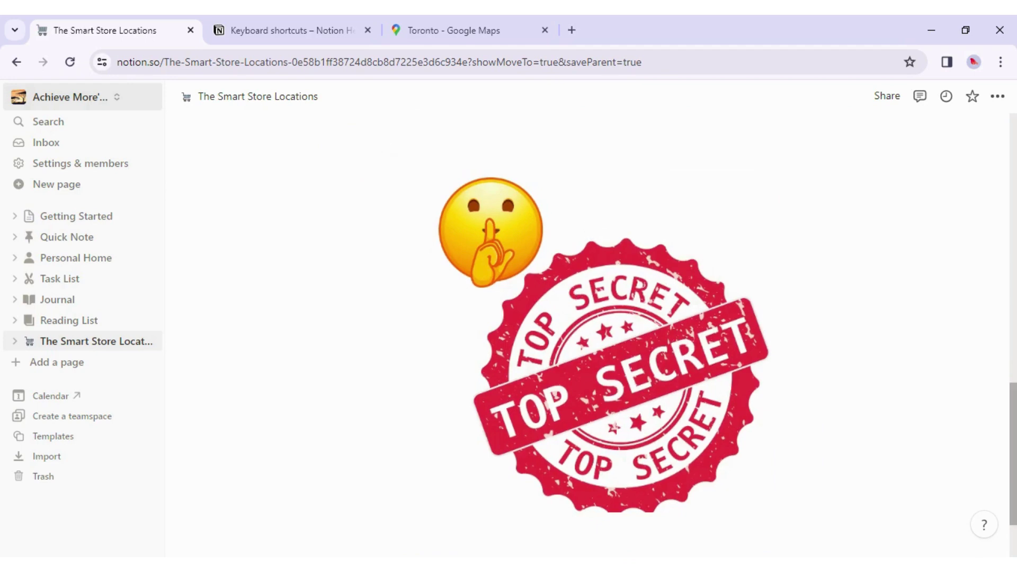
Step: Move the Top Secret image from below the to-do list to directly under the page title
scroll(587, 211, up, 10)
scroll(586, 264, up, 2)
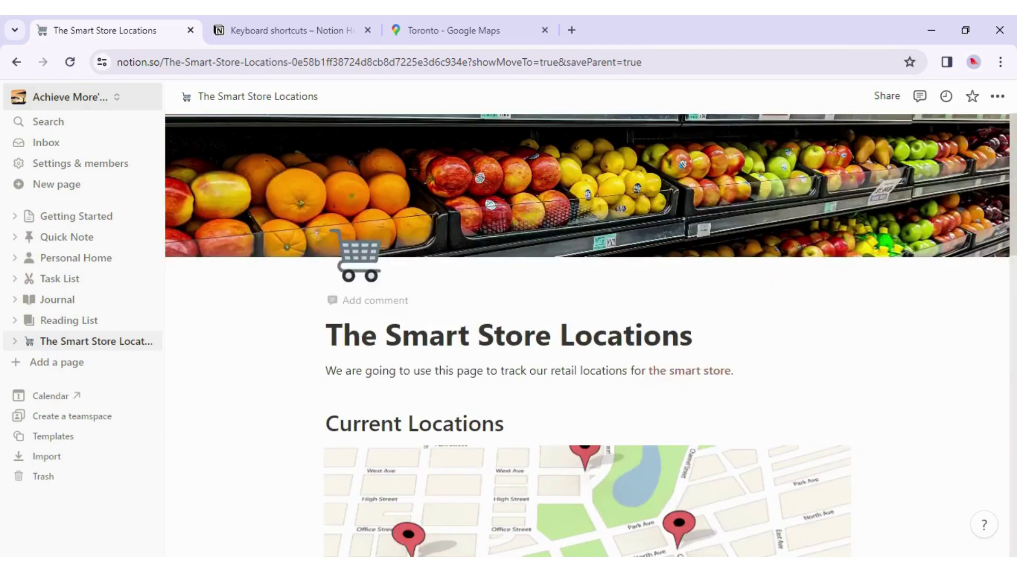
scroll(587, 334, down, 15)
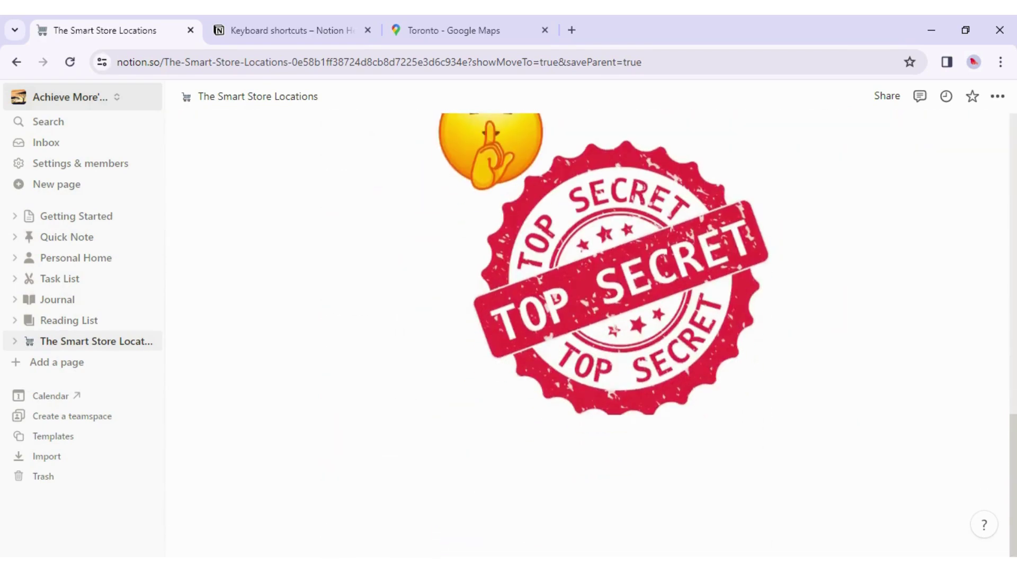
scroll(587, 334, up, 4)
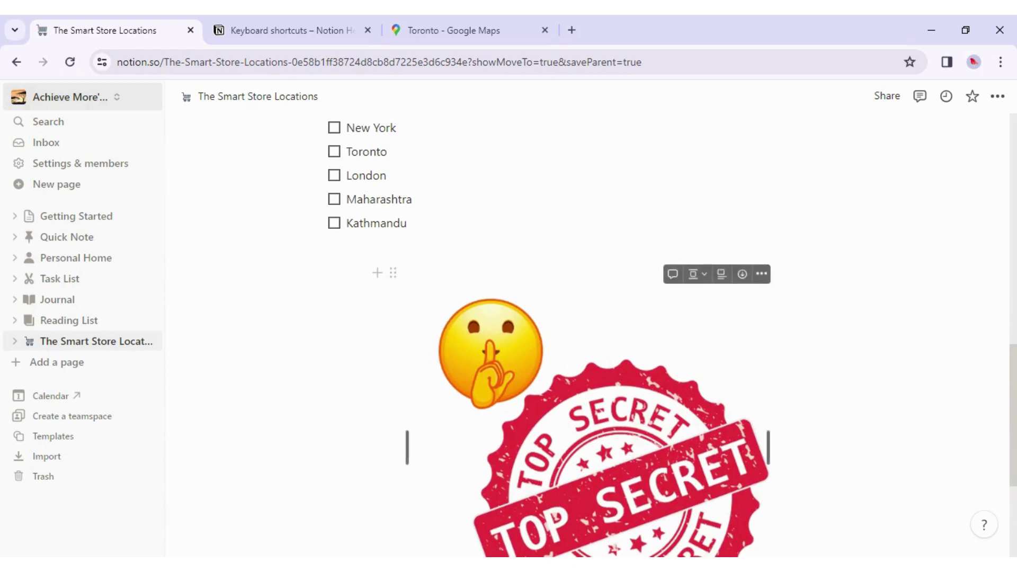
click(431, 295)
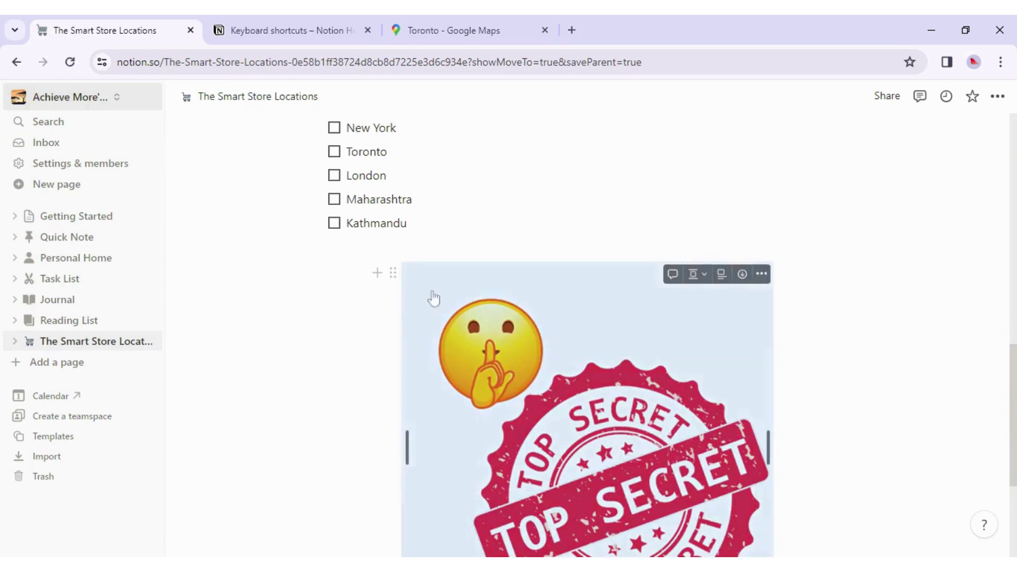
drag(388, 259, 347, 363)
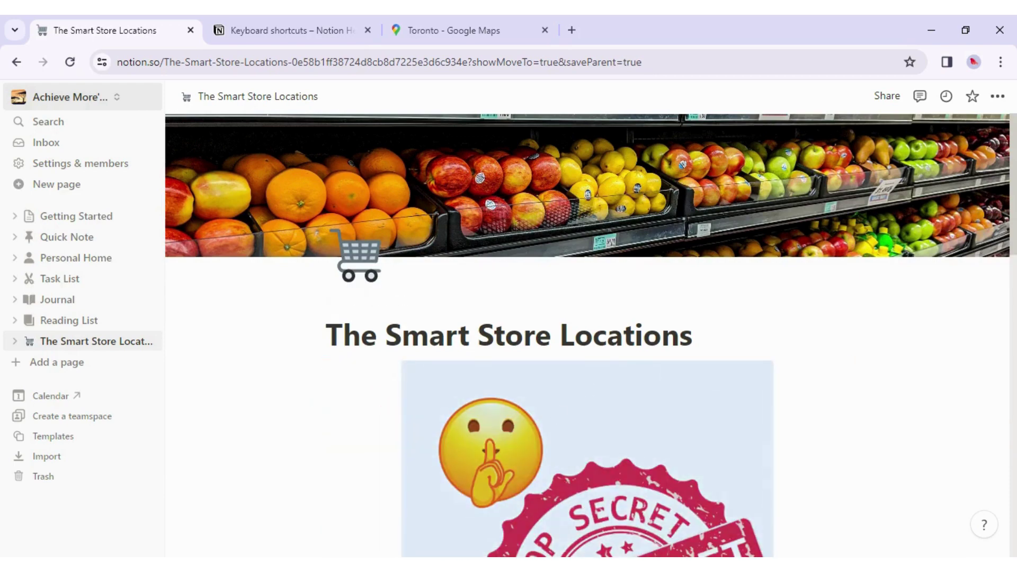
Step: Look through the rearranged page from the title and Top Secret image down through its remaining content
scroll(588, 334, down, 6)
scroll(587, 334, up, 6)
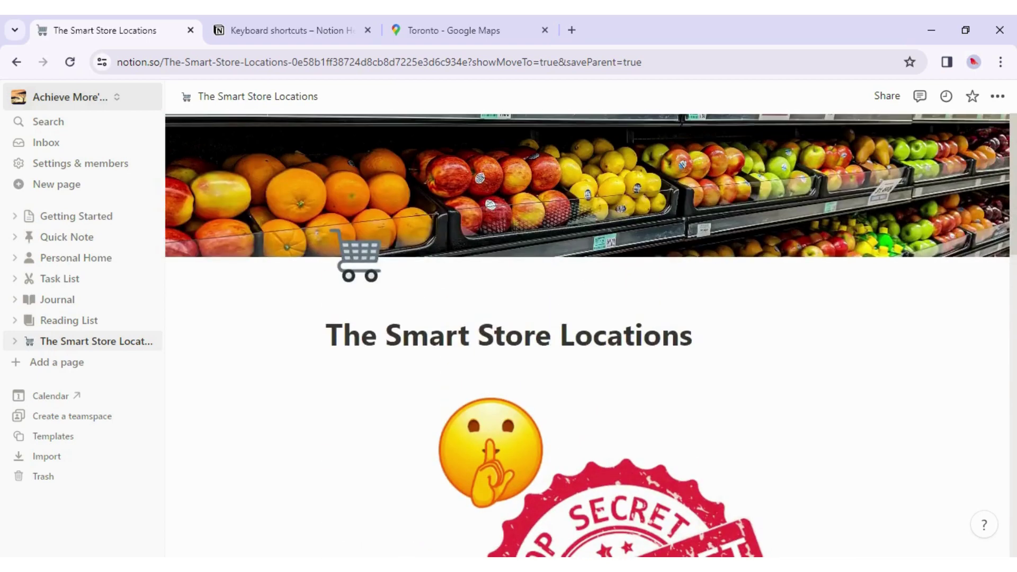
scroll(534, 376, down, 8)
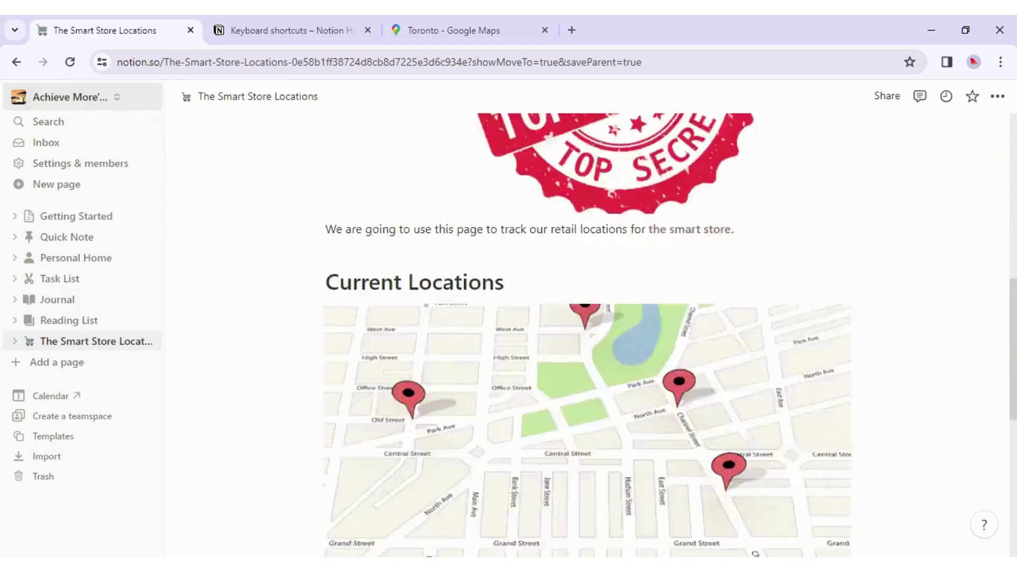
scroll(588, 334, down, 9)
scroll(588, 333, up, 12)
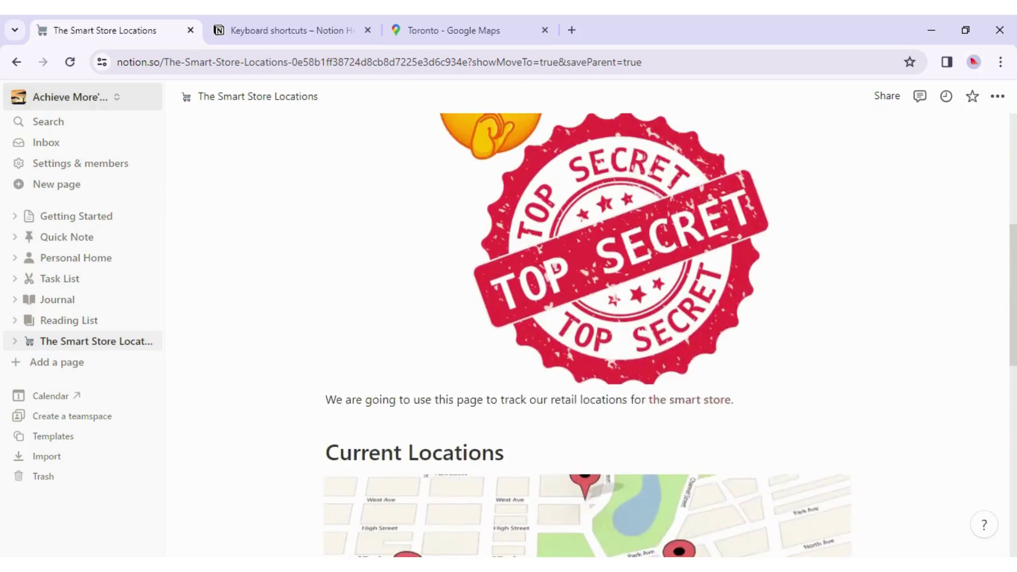
scroll(474, 349, up, 3)
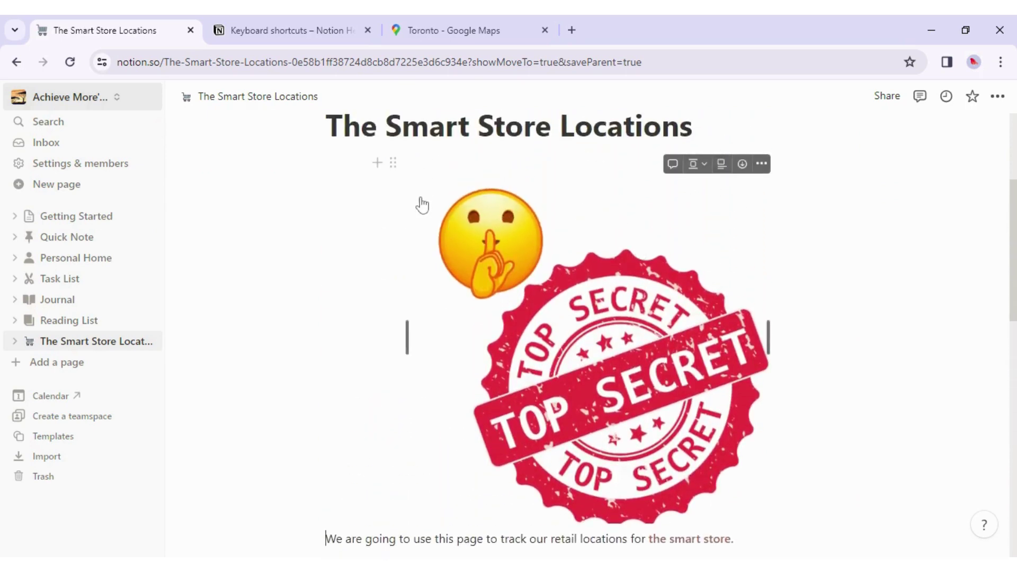
scroll(588, 334, down, 3)
scroll(588, 333, up, 7)
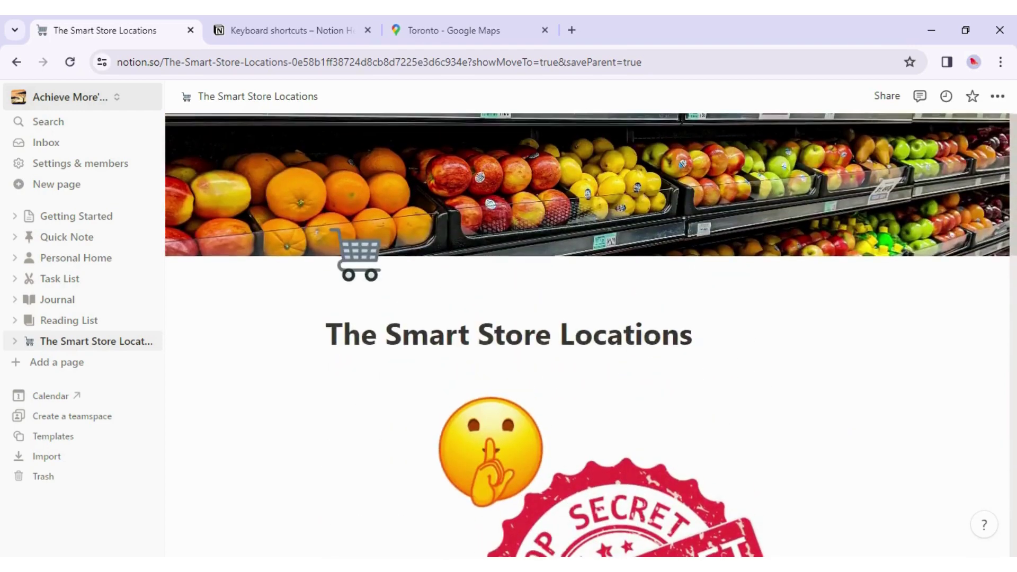
scroll(588, 334, down, 1)
scroll(451, 293, down, 3)
scroll(452, 293, up, 4)
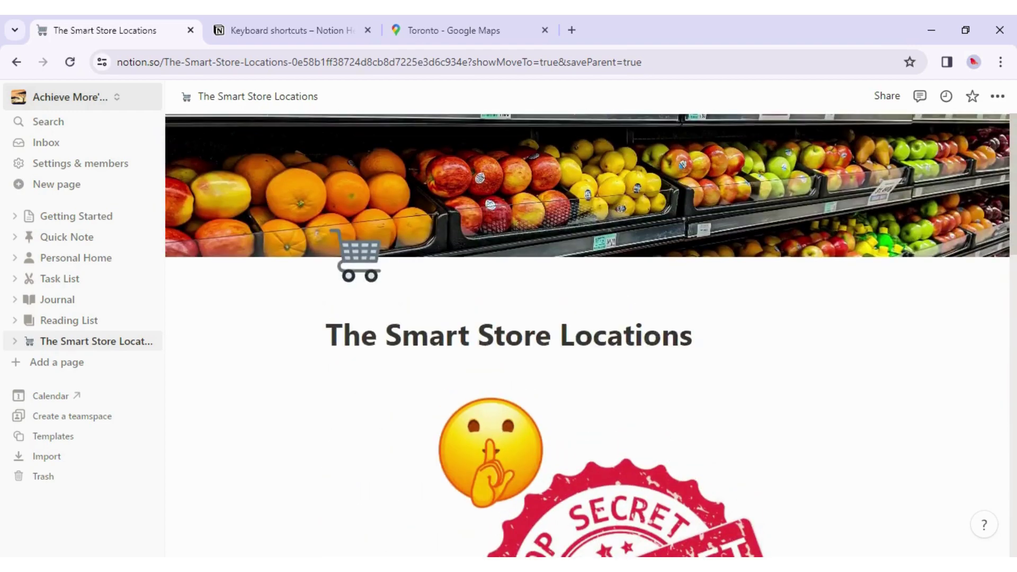
scroll(452, 293, down, 2)
scroll(452, 293, down, 2)
Step: Move the Top Secret image below the intro sentence and back to directly under the page title
click(453, 293)
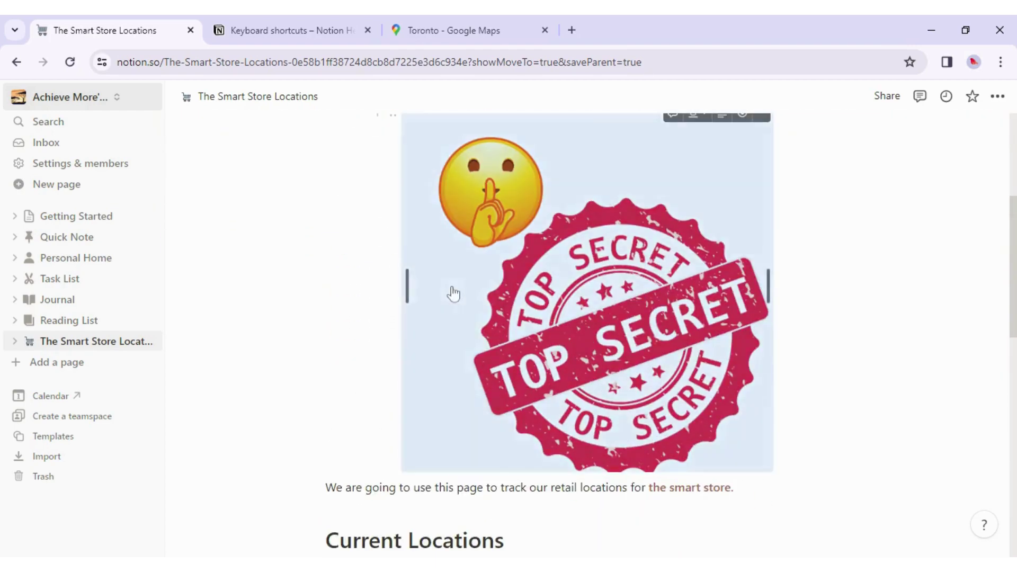
key(Escape)
scroll(588, 333, up, 2)
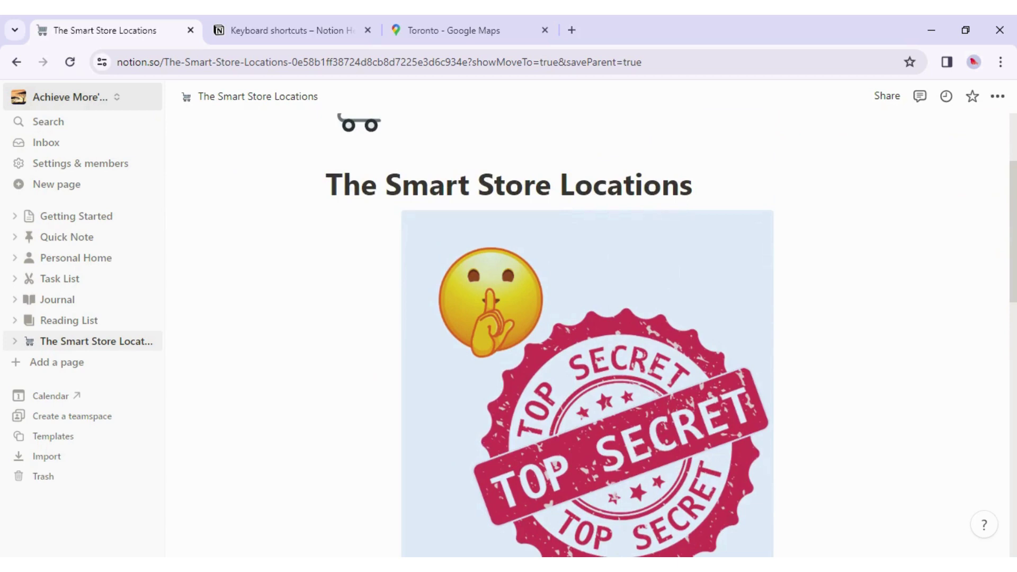
key(ctrl+z)
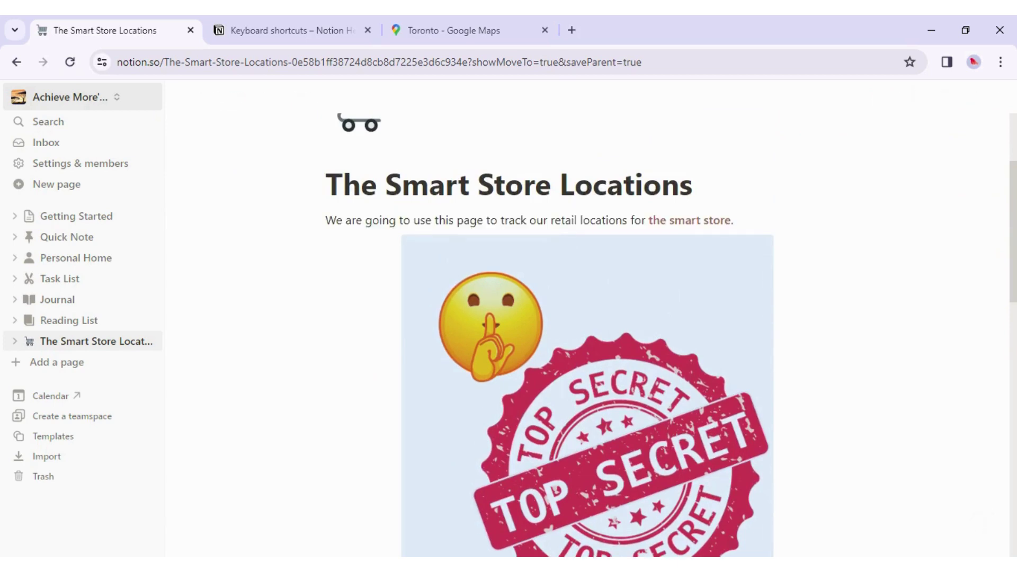
key(ctrl+shift+z)
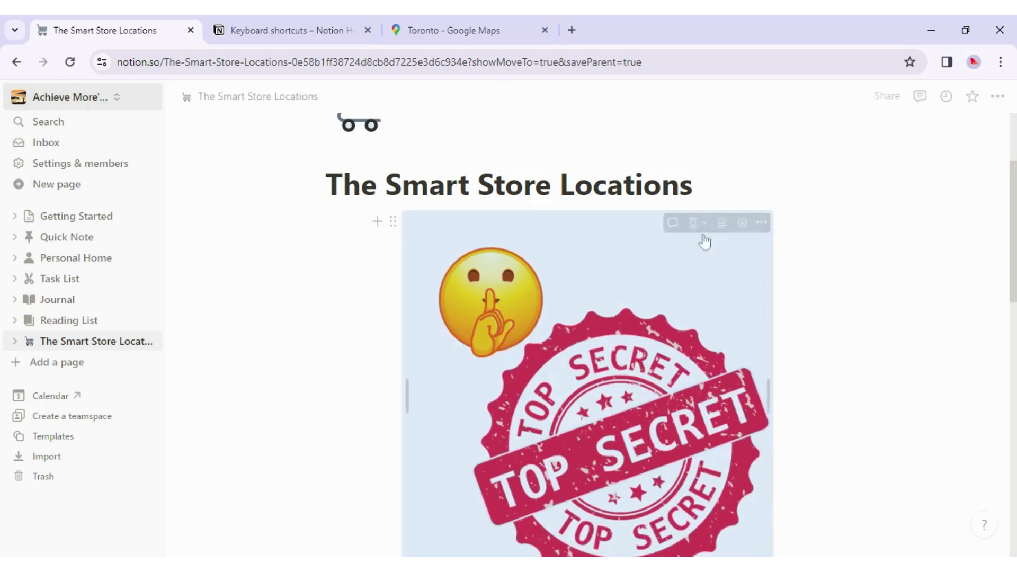
scroll(587, 334, up, 2)
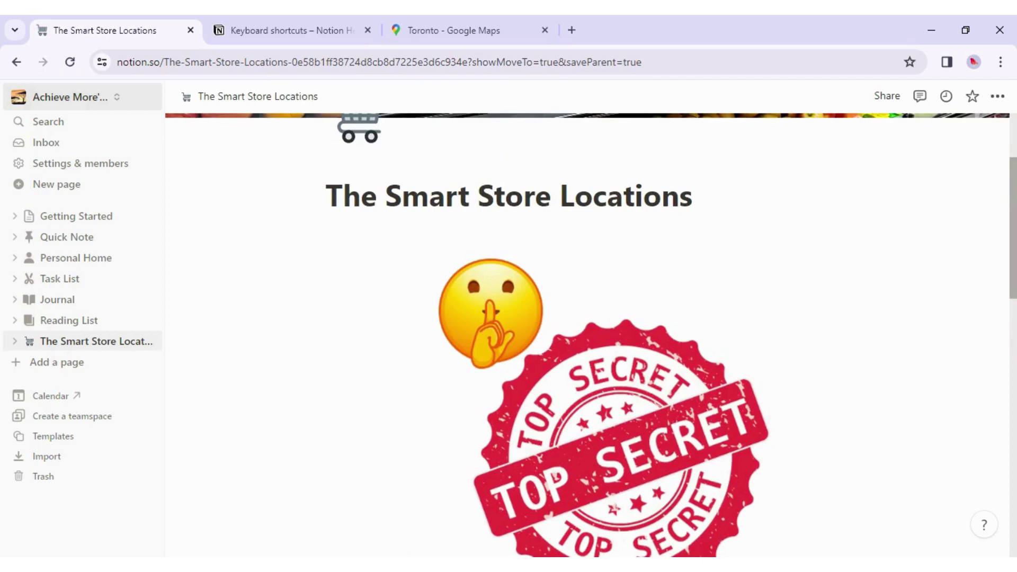
scroll(587, 334, up, 3)
scroll(647, 373, down, 15)
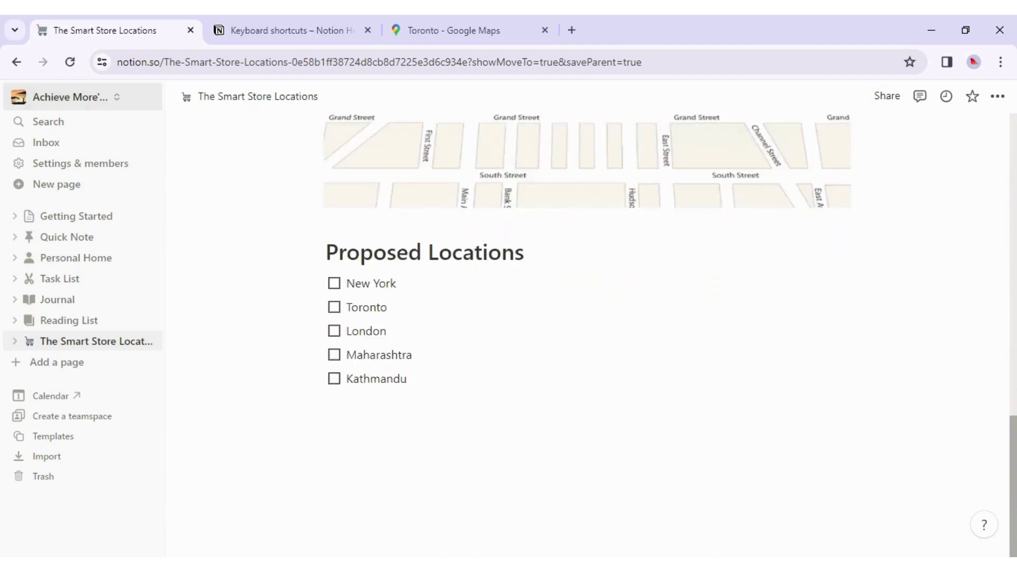
scroll(587, 328, up, 6)
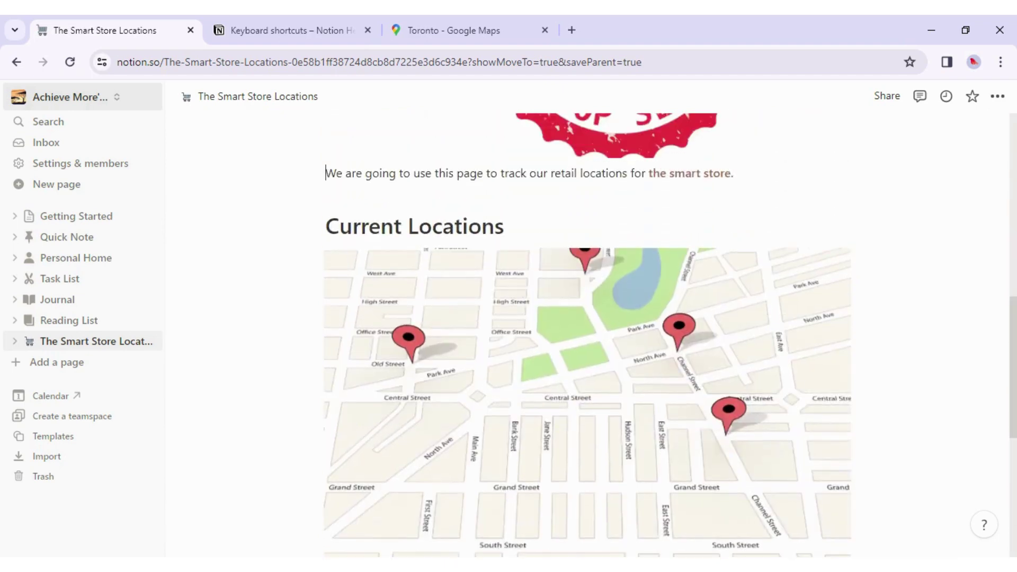
scroll(514, 381, down, 3)
scroll(419, 257, up, 4)
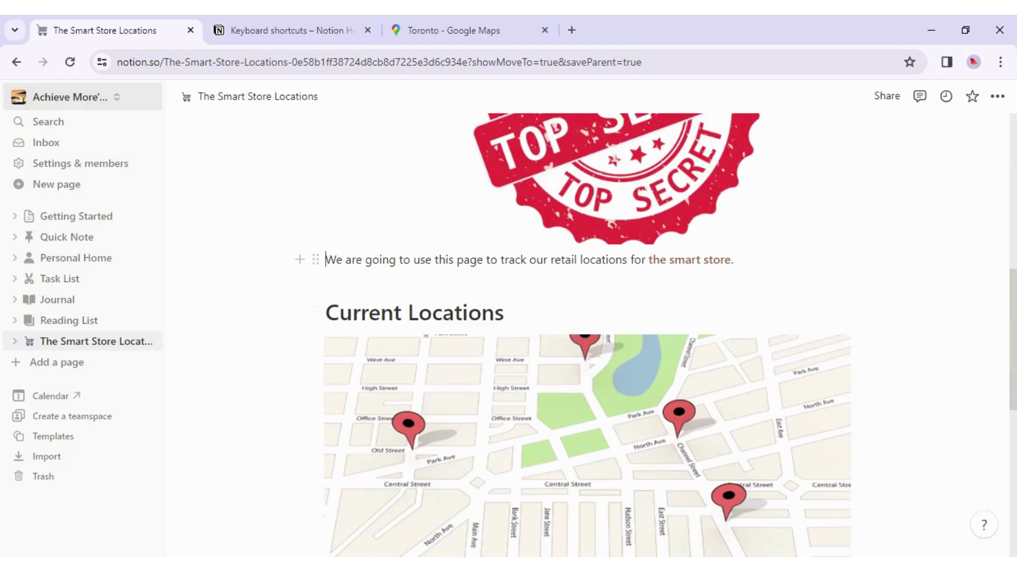
Step: Create a subpage titled "Current Locations" inside The Smart Store Locations and open it as a full page
mouse_move(141, 338)
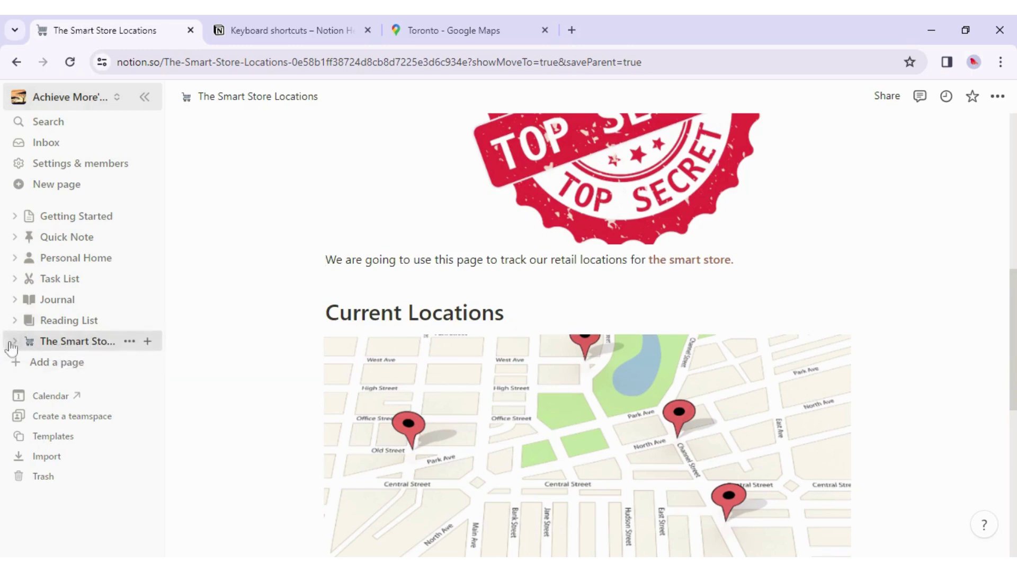
click(145, 342)
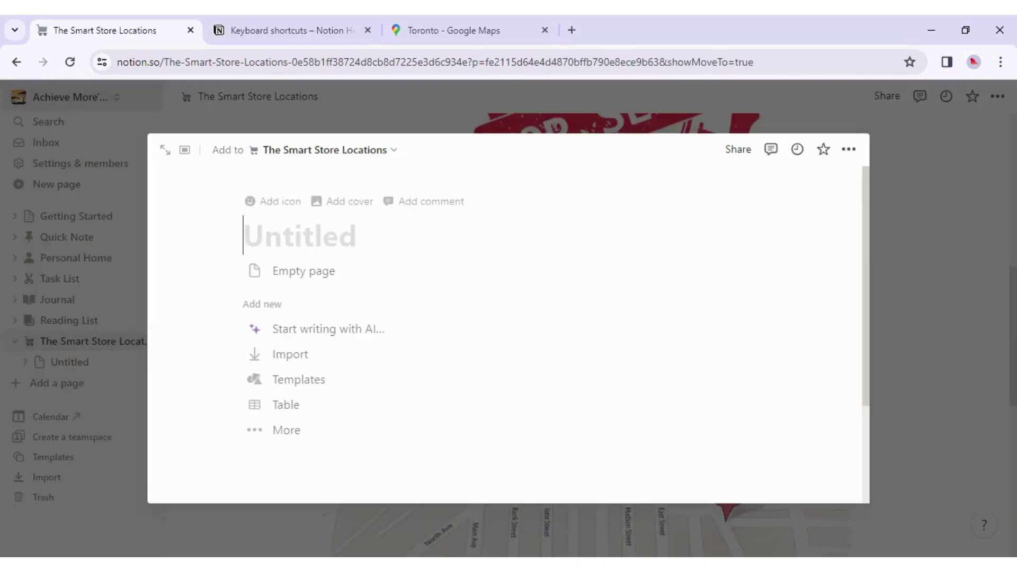
text(C)
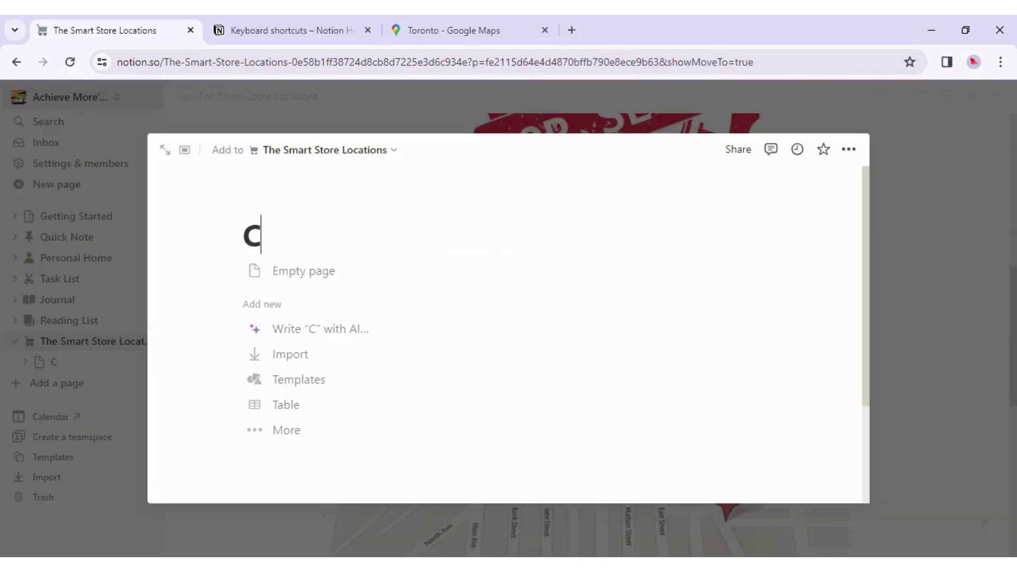
text(urrent Location)
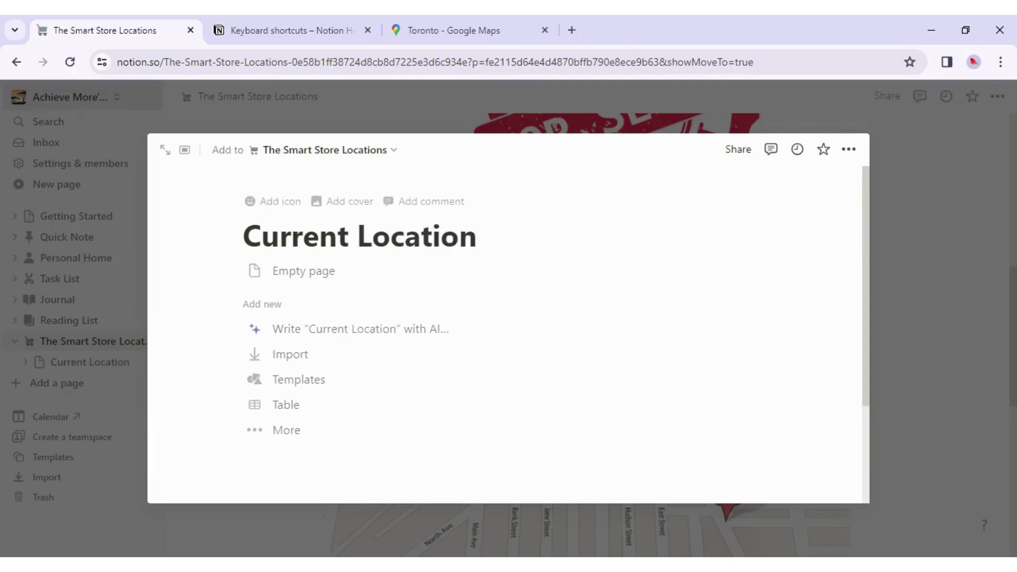
text(s)
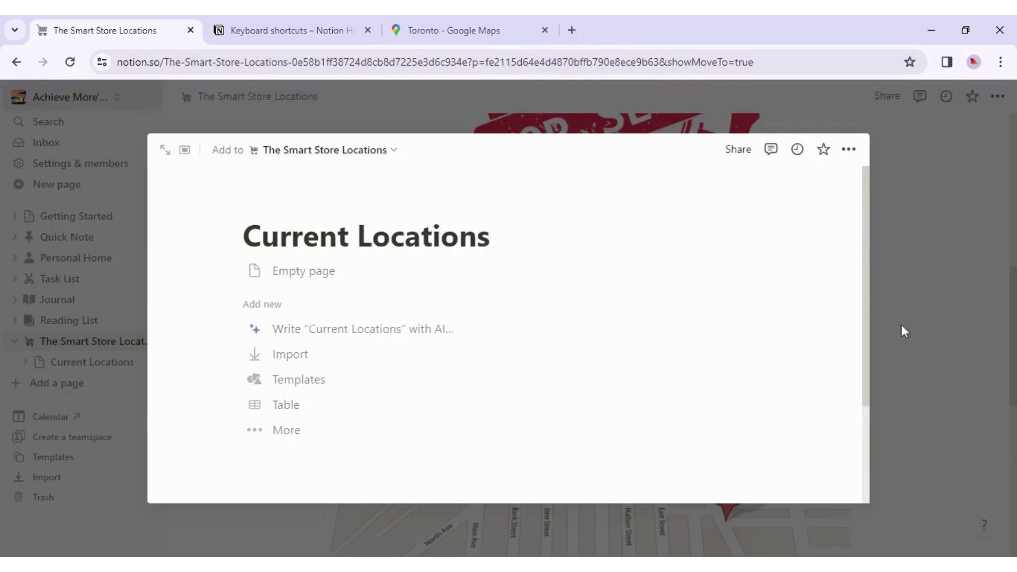
click(901, 324)
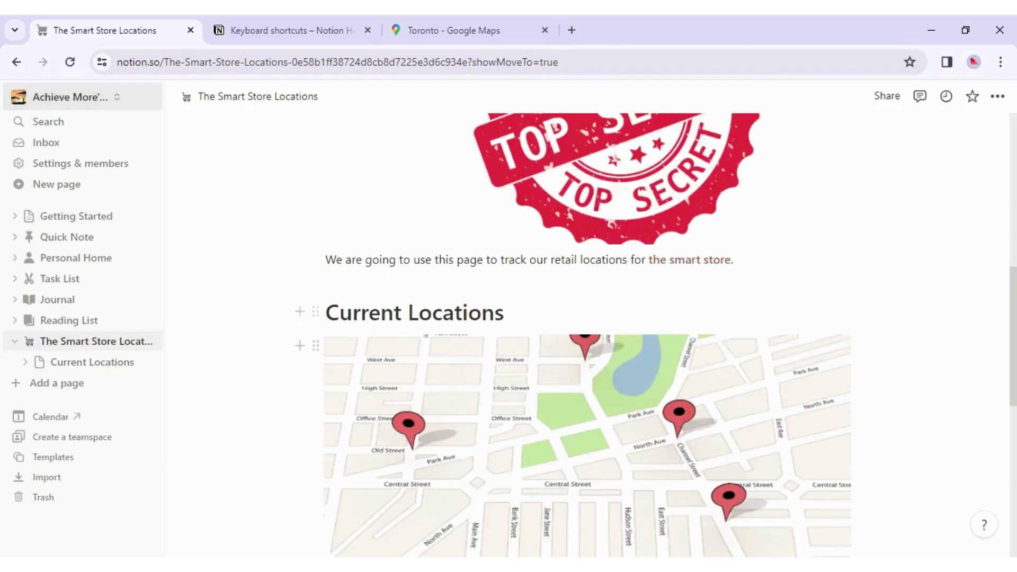
click(73, 364)
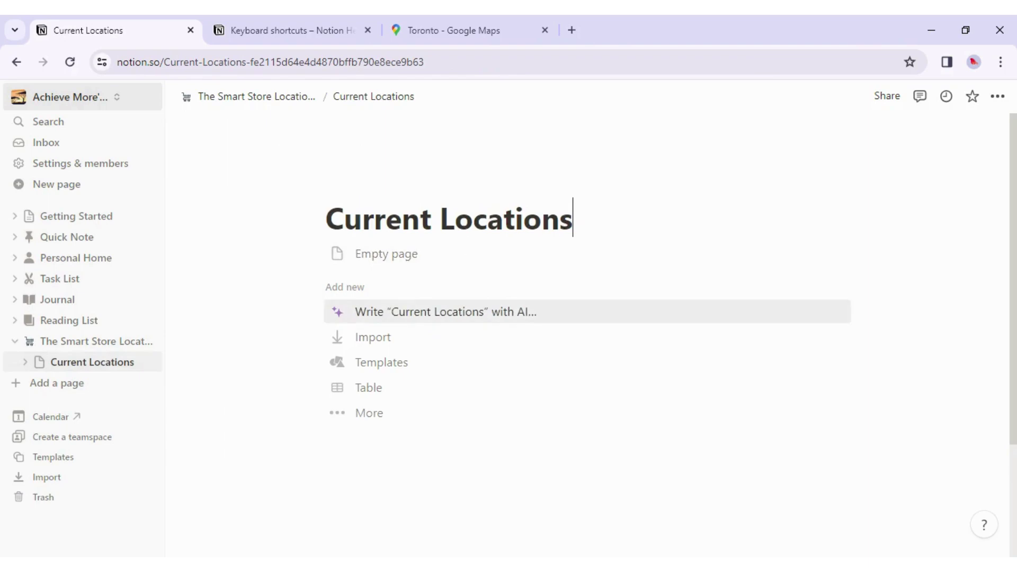
Step: On The Smart Store Locations page, clear the "Current Locations" heading text and cut the map image below it
click(80, 350)
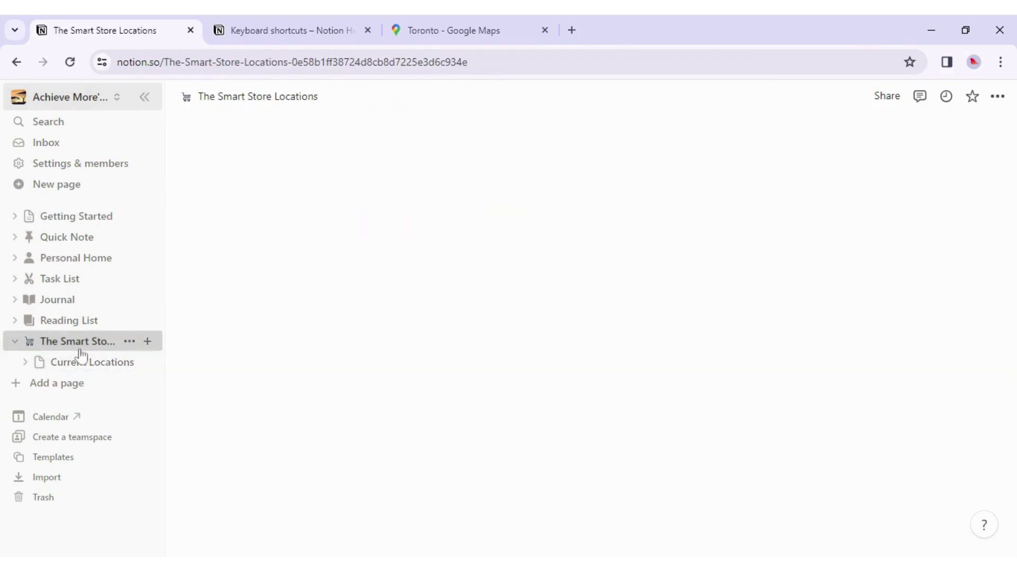
scroll(497, 443, down, 5)
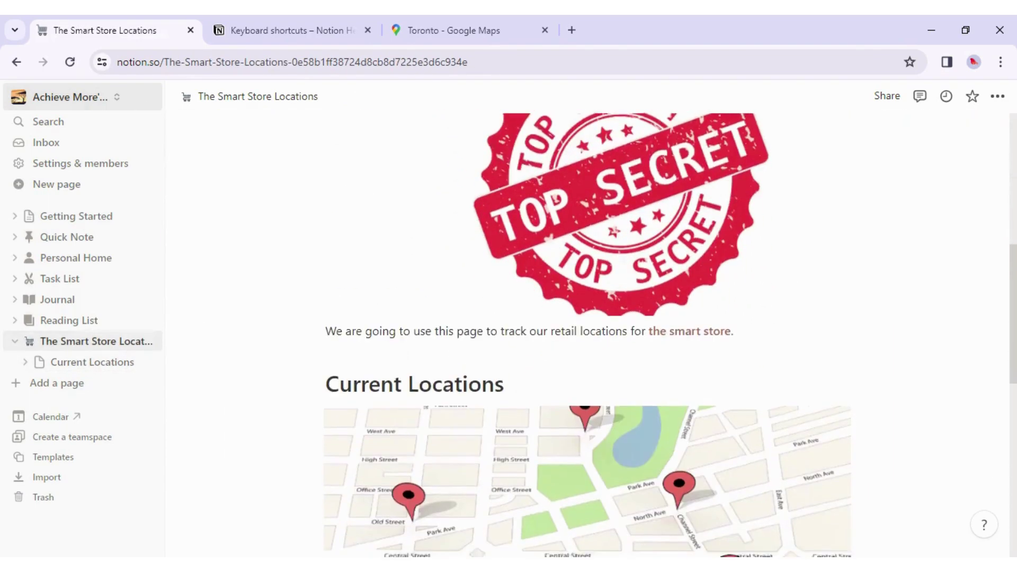
scroll(484, 352, down, 1)
drag(504, 320, 305, 325)
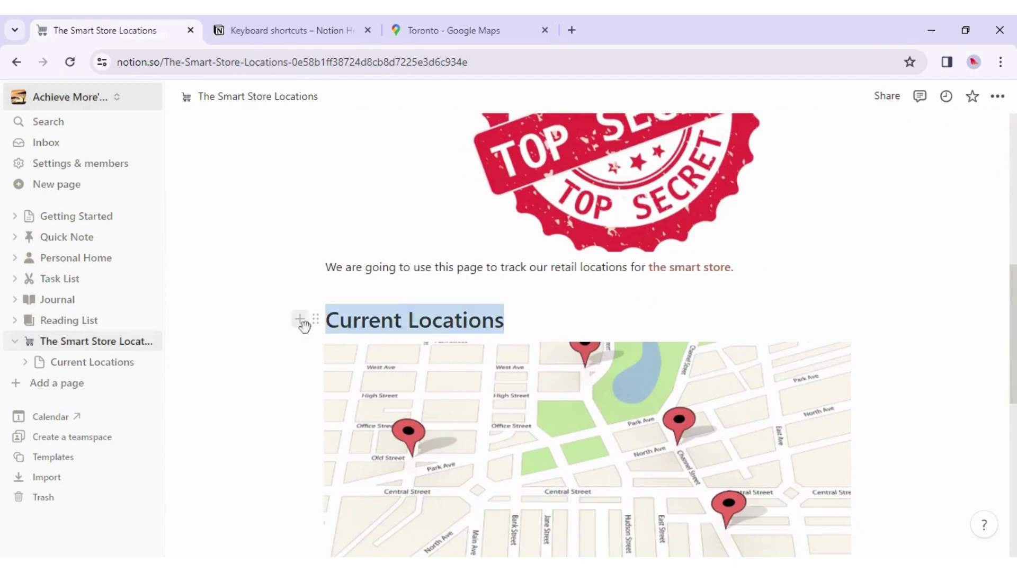
key(BackSpace)
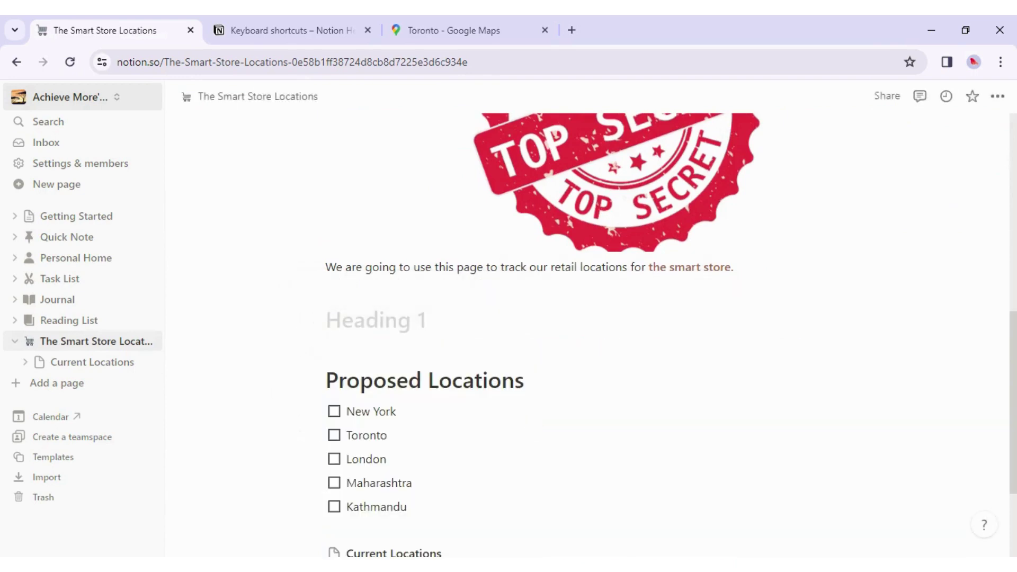
Step: Paste the map image into the body of the Current Locations subpage, under its title
click(72, 365)
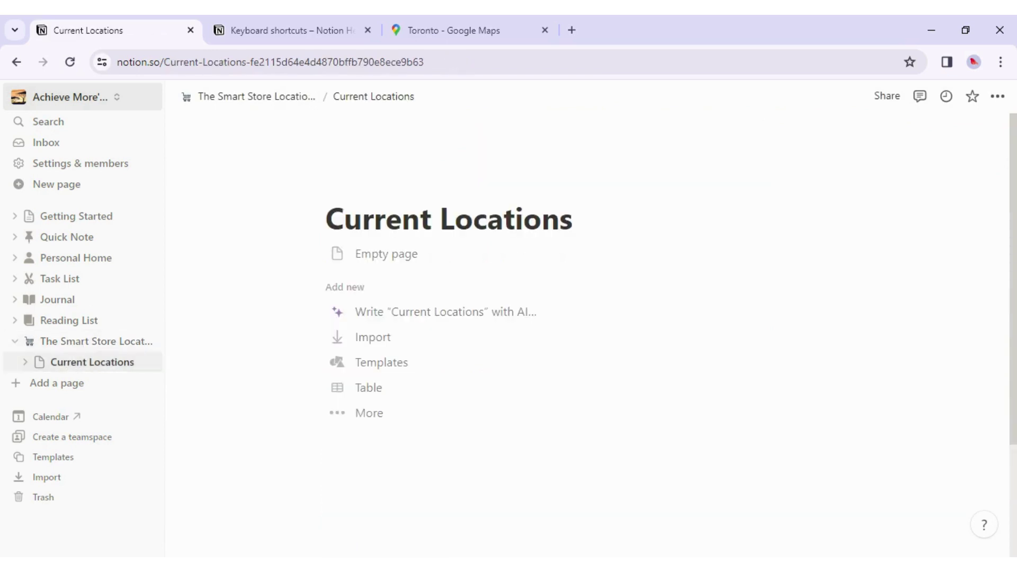
click(385, 264)
key(ctrl+v)
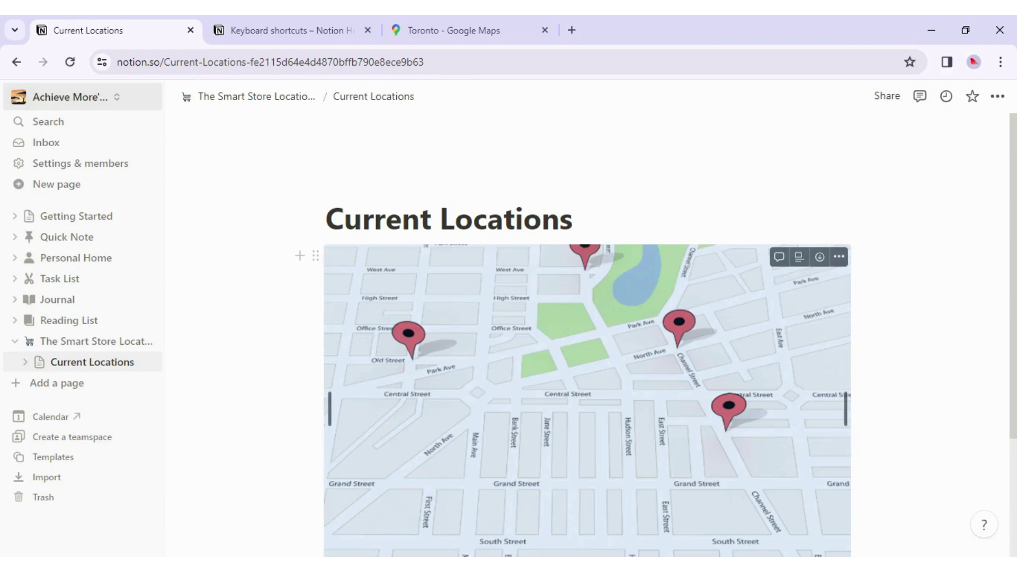
Step: Look over the pasted map in Current Locations and navigate between this subpage and its parent, The Smart Store Locations
scroll(311, 320, down, 3)
scroll(311, 321, up, 2)
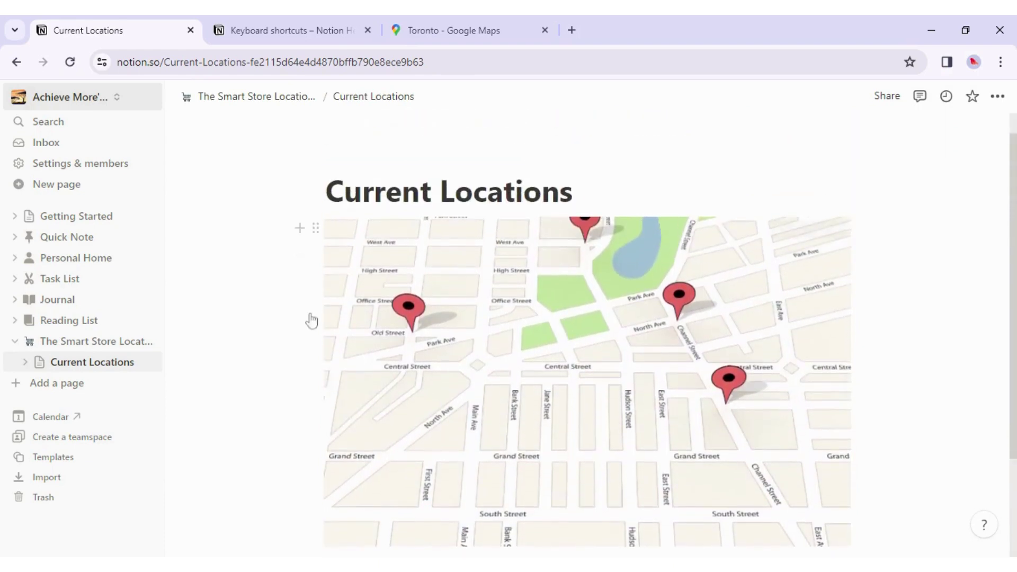
click(59, 341)
scroll(525, 345, down, 10)
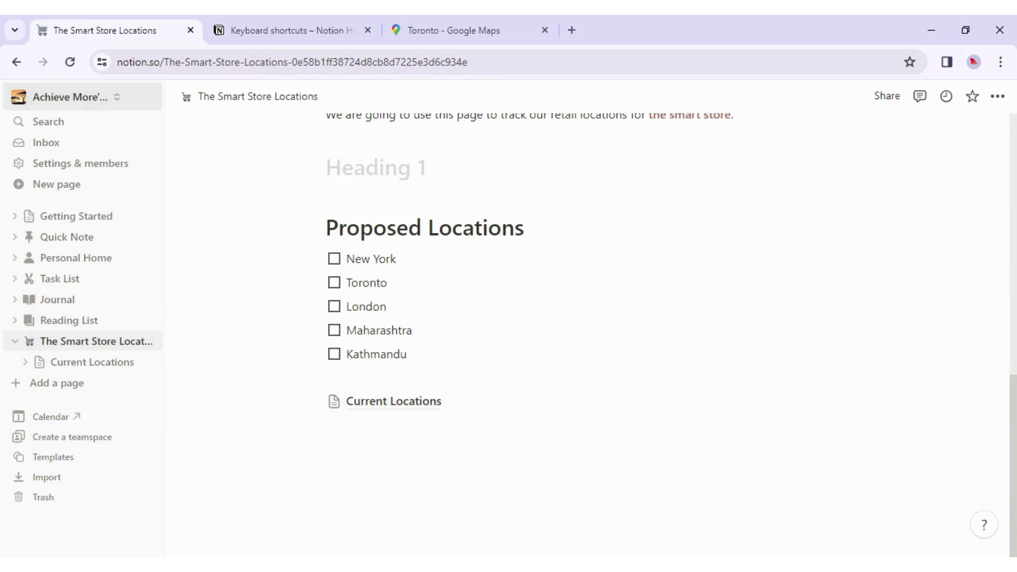
click(385, 408)
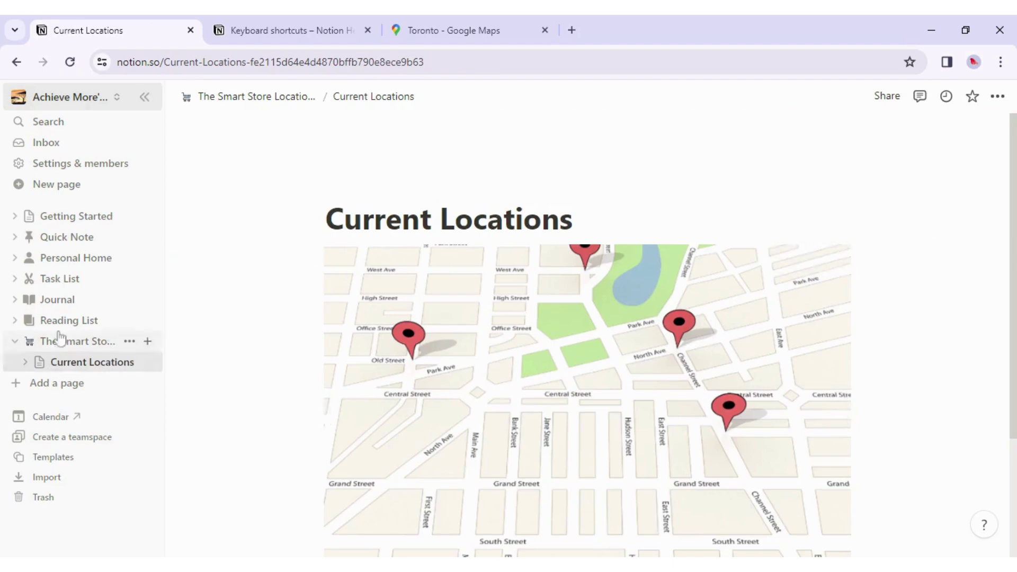
click(91, 343)
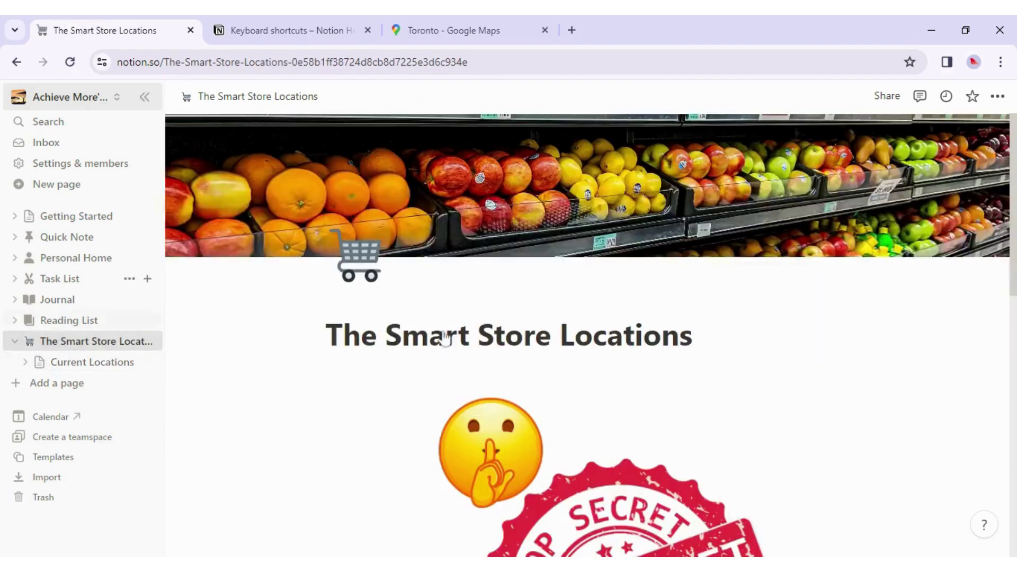
click(94, 366)
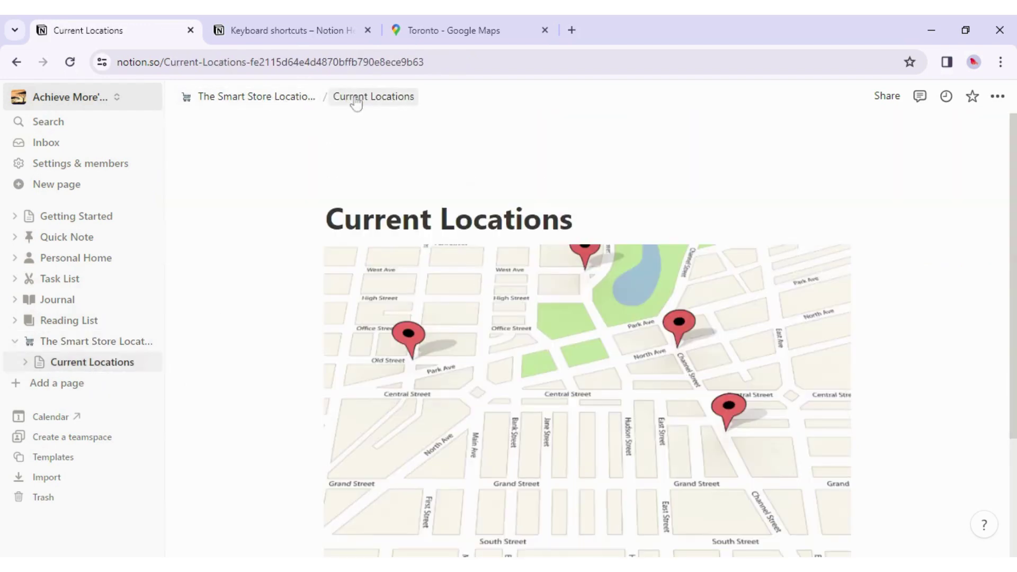
mouse_move(422, 268)
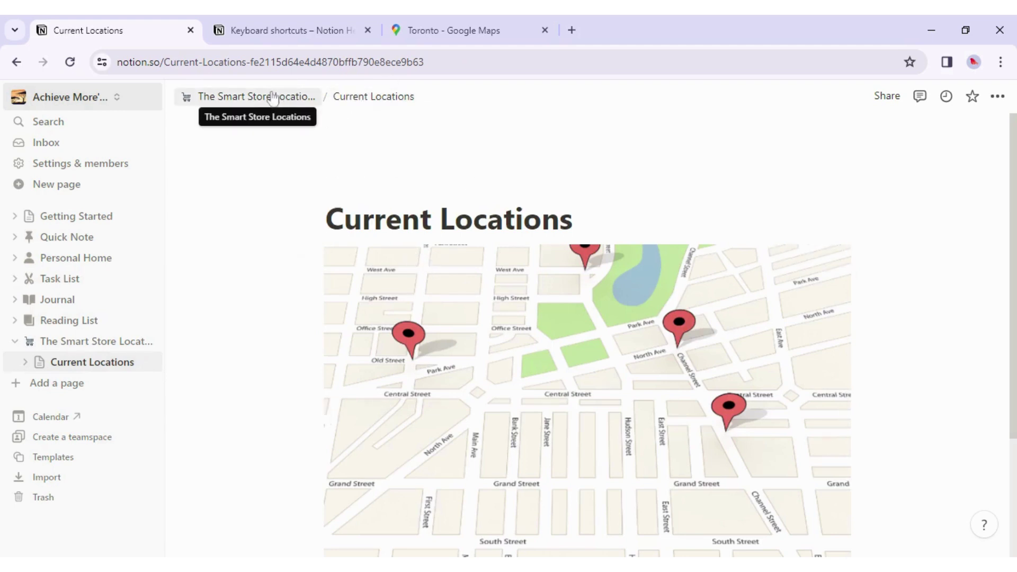
Step: Turn the "Proposed Locations" heading into a page inside The Smart Store Locations and open it
click(272, 99)
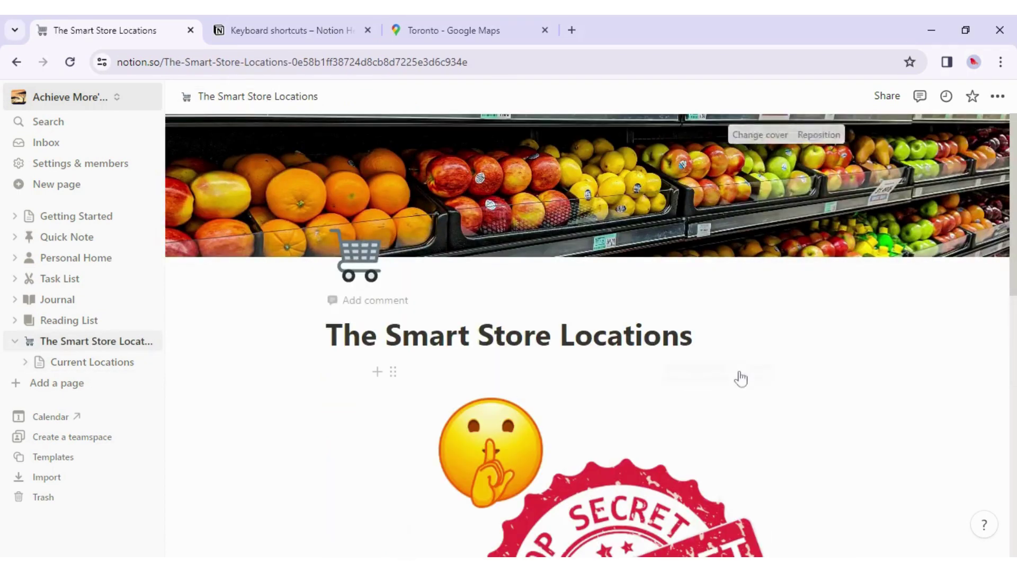
scroll(740, 377, down, 7)
scroll(739, 379, down, 4)
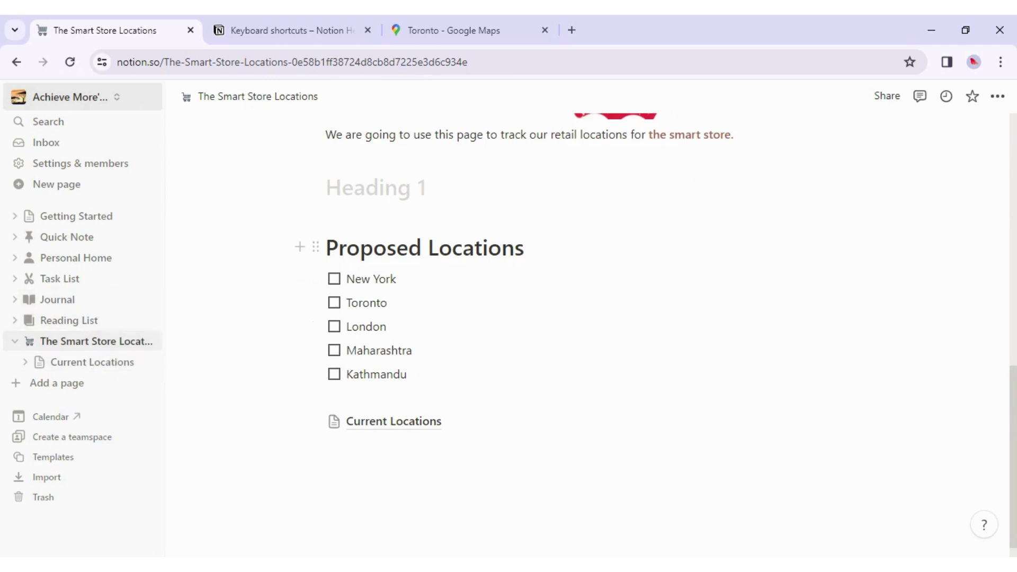
click(316, 247)
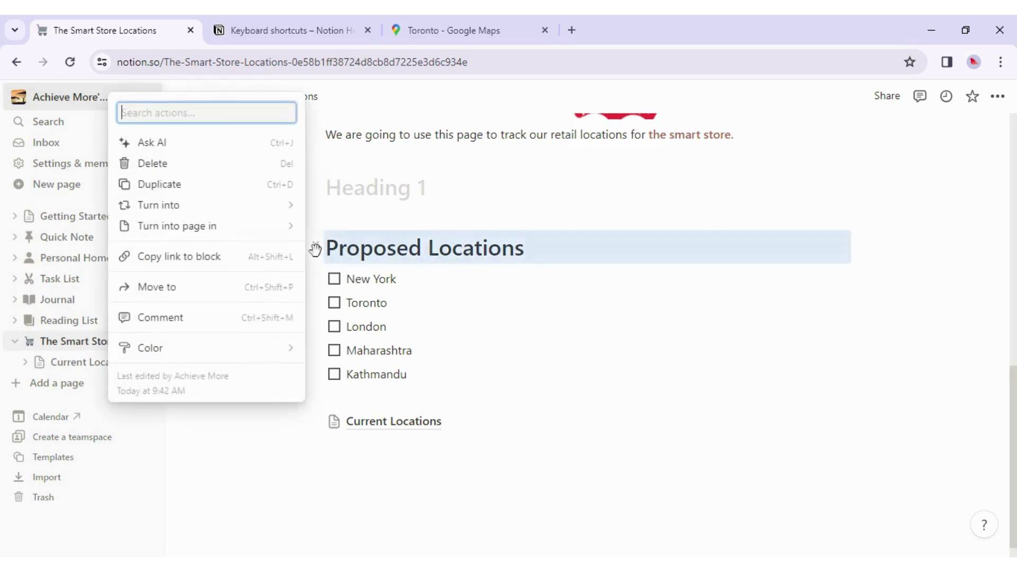
mouse_move(277, 223)
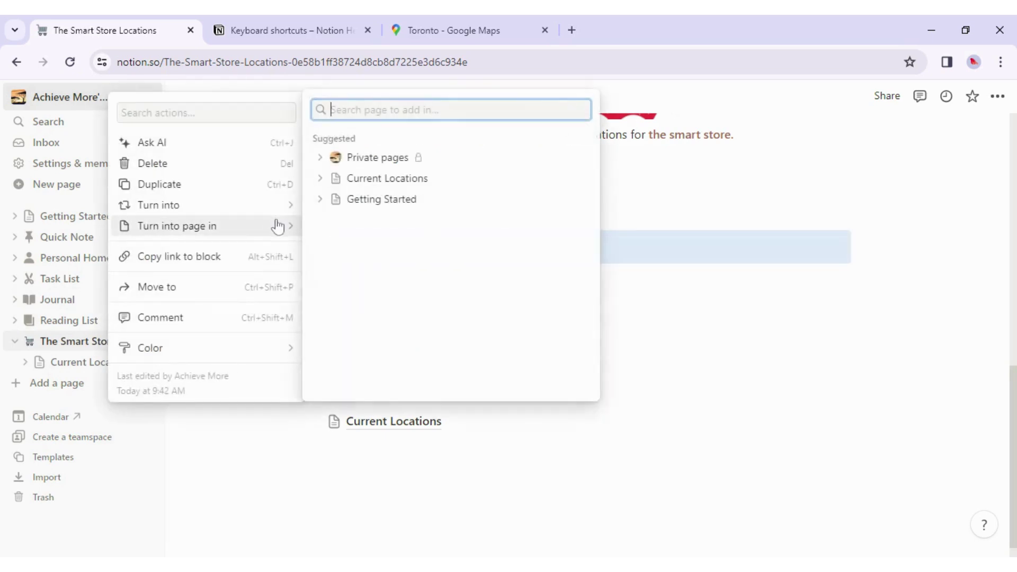
text(the smart)
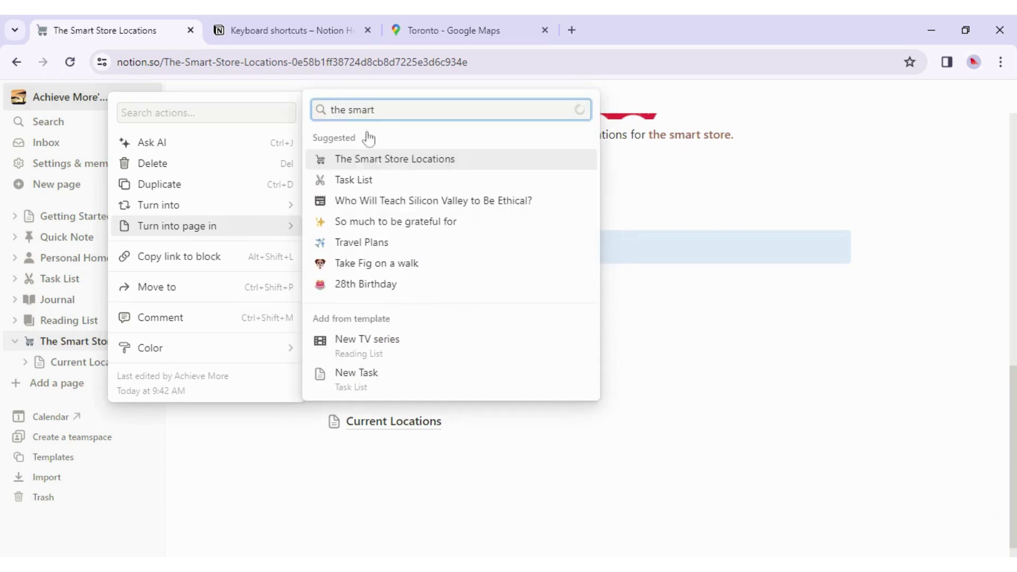
click(342, 254)
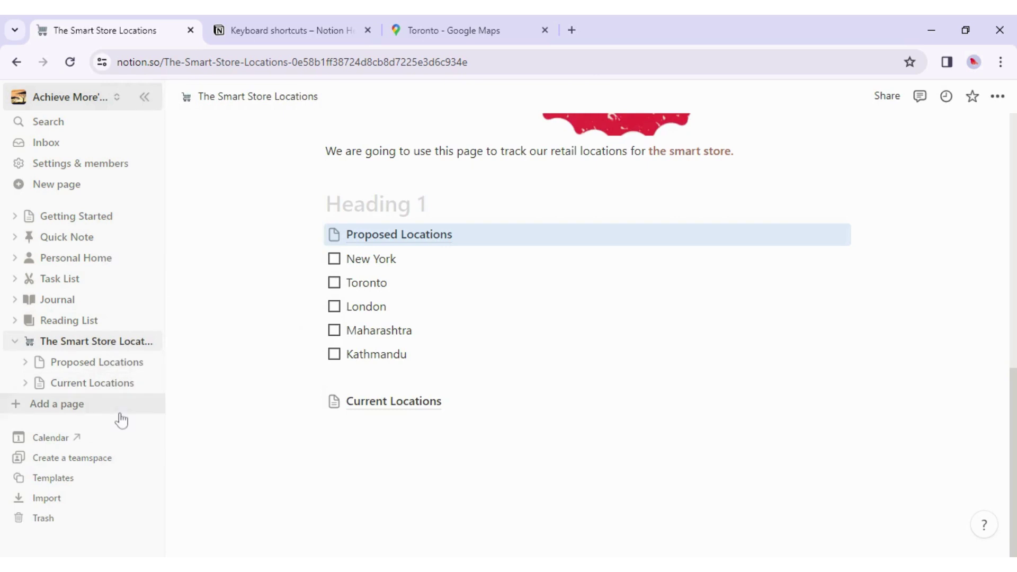
click(51, 366)
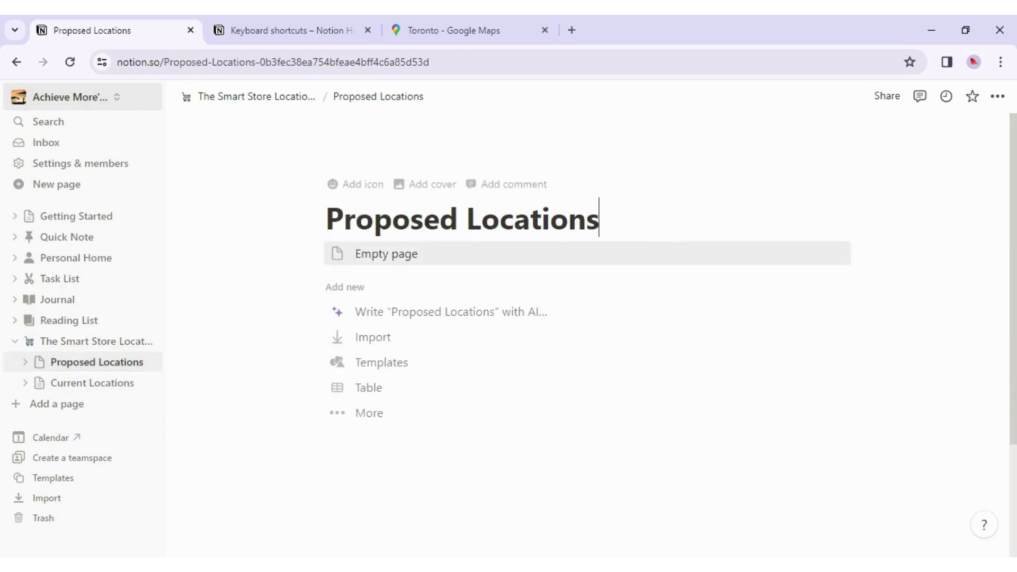
Step: Move the New York to Kathmandu to-do items and the blank line below them into the Proposed Locations subpage, and open it
click(222, 99)
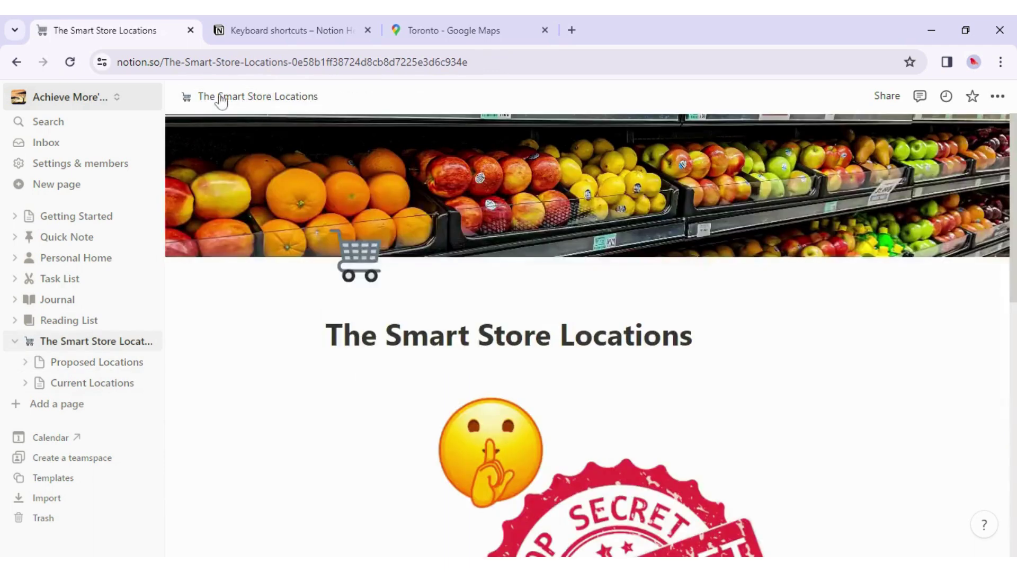
scroll(547, 261, down, 6)
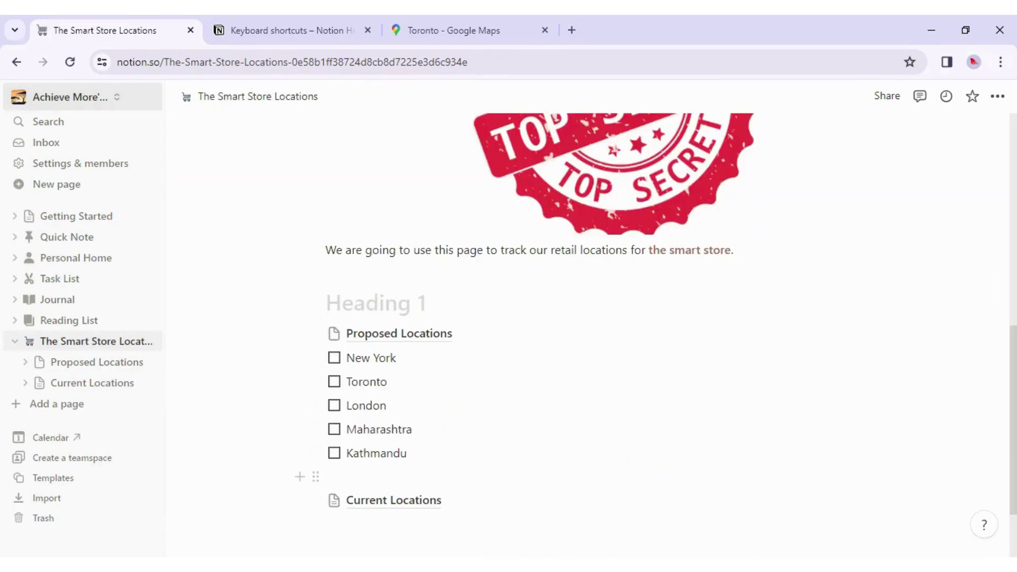
drag(373, 476, 373, 363)
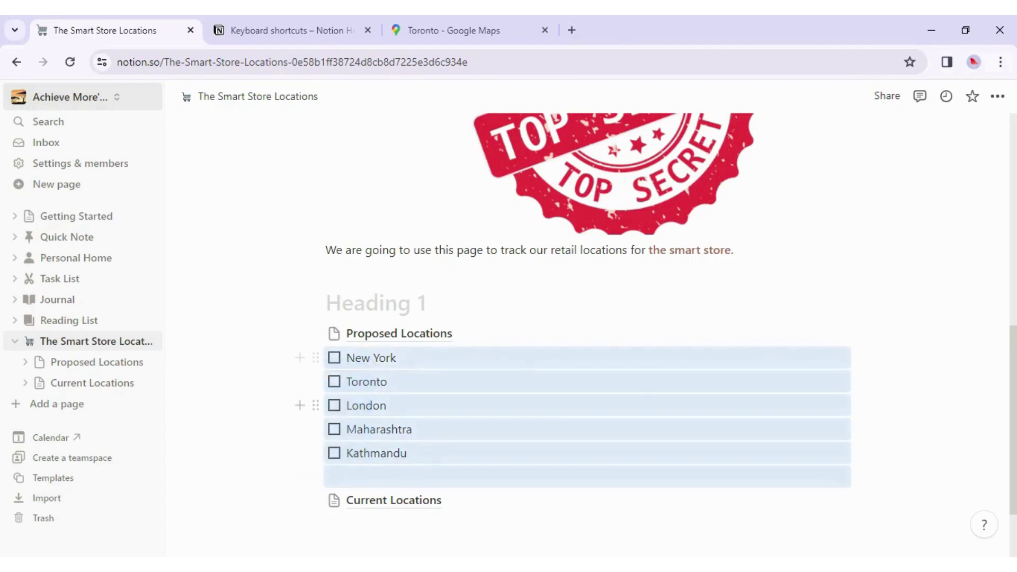
click(314, 358)
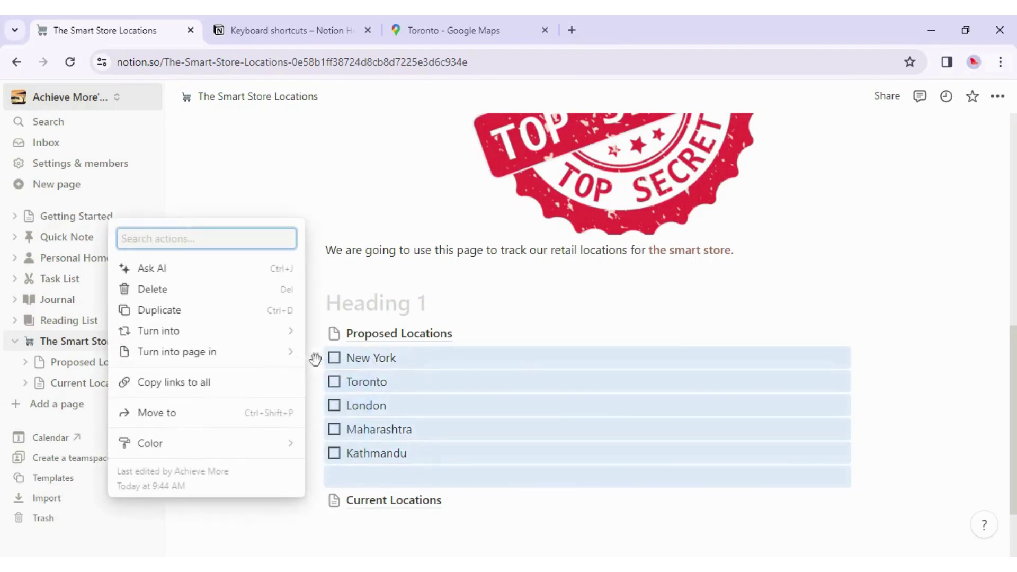
click(159, 420)
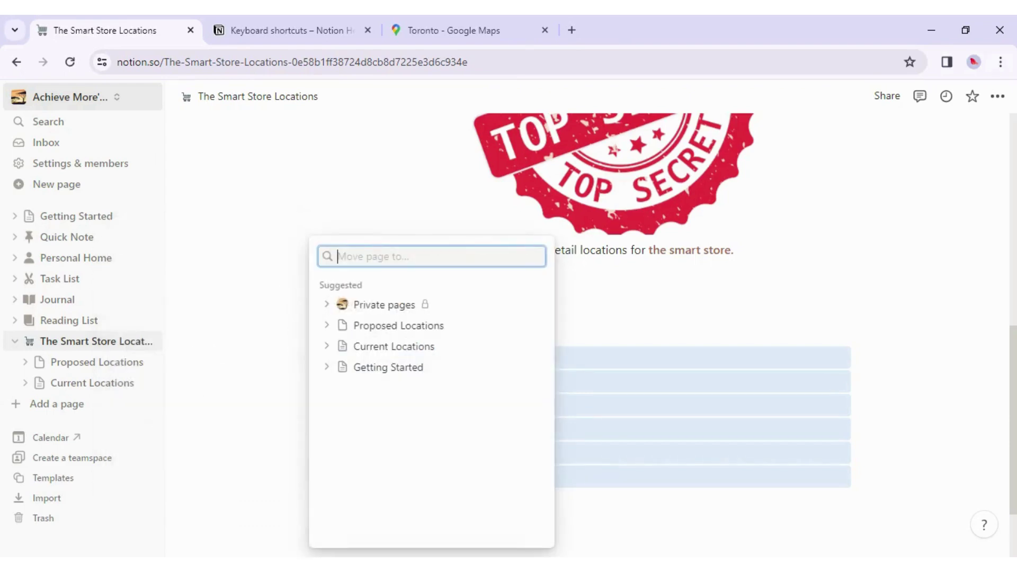
text(proposed)
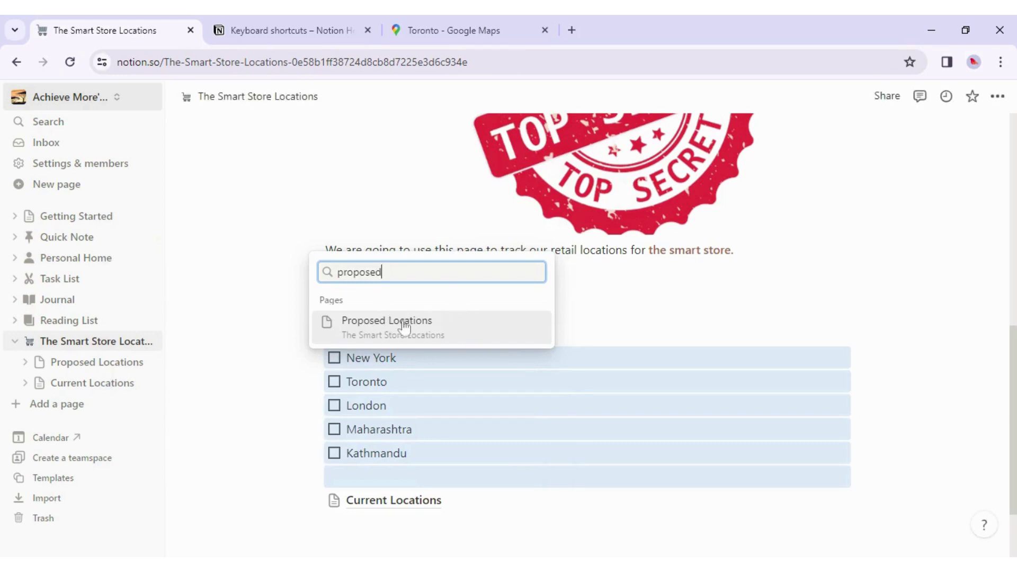
click(444, 331)
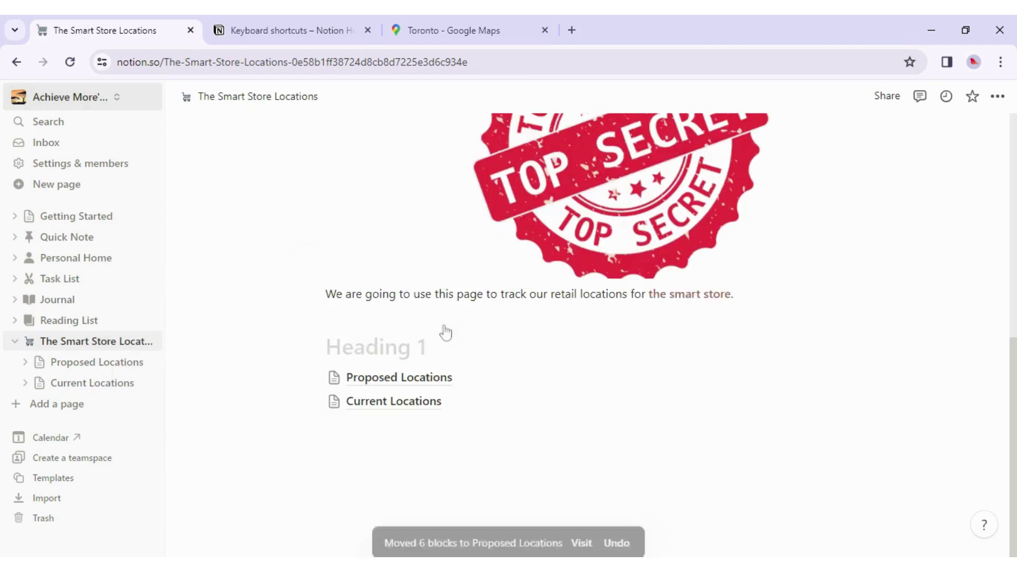
click(43, 362)
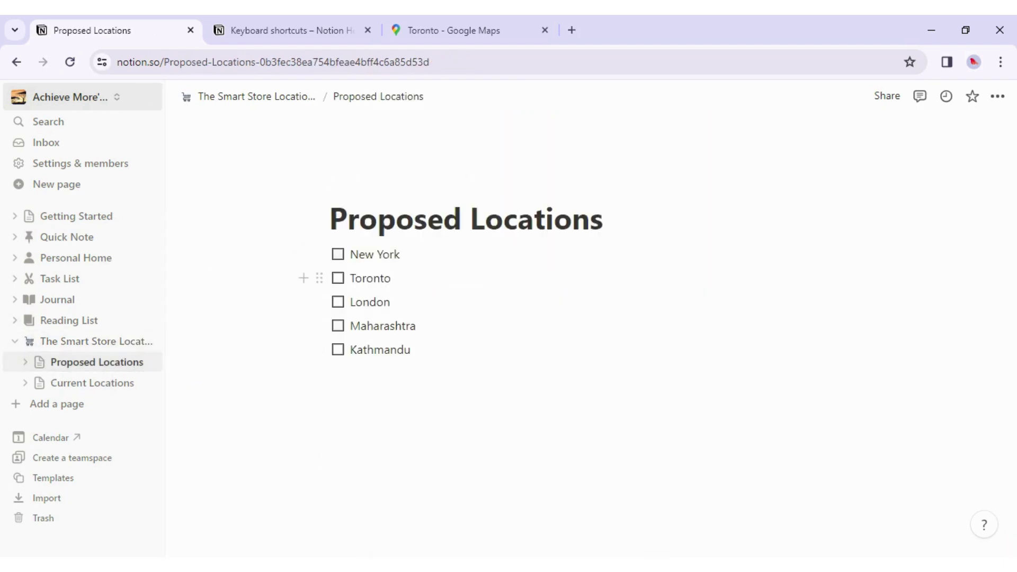
Step: Reorder the page list so Current Locations precedes Proposed Locations and The Smart Store Locations sits above Getting Started
click(74, 341)
scroll(466, 439, down, 2)
scroll(466, 439, down, 5)
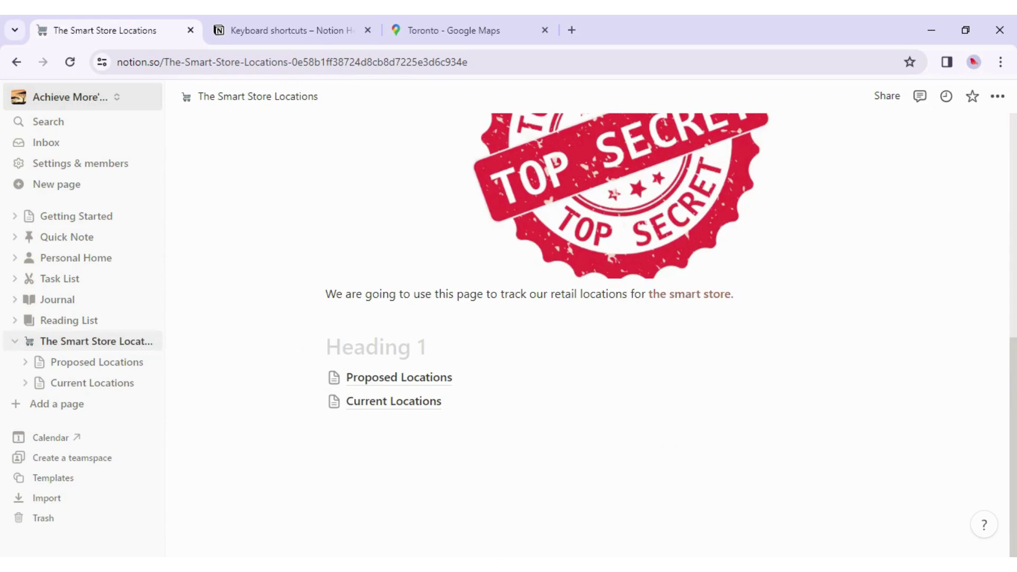
click(77, 363)
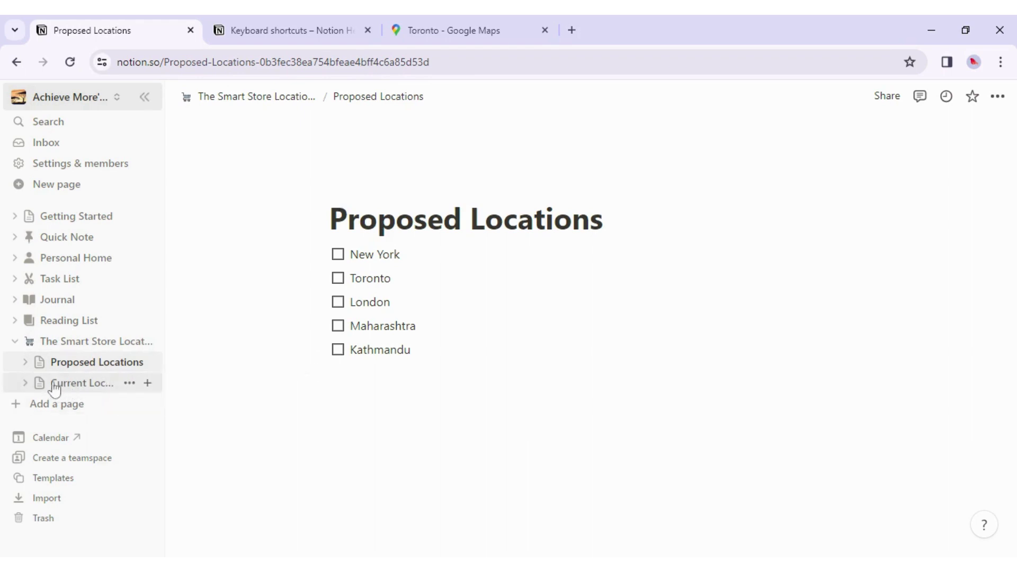
drag(56, 389, 50, 357)
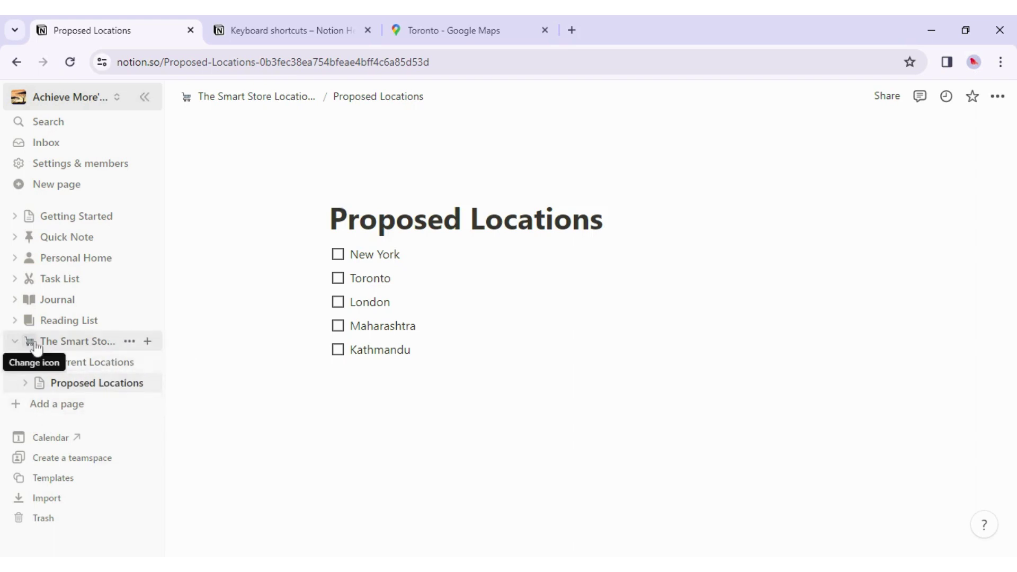
drag(42, 347, 37, 215)
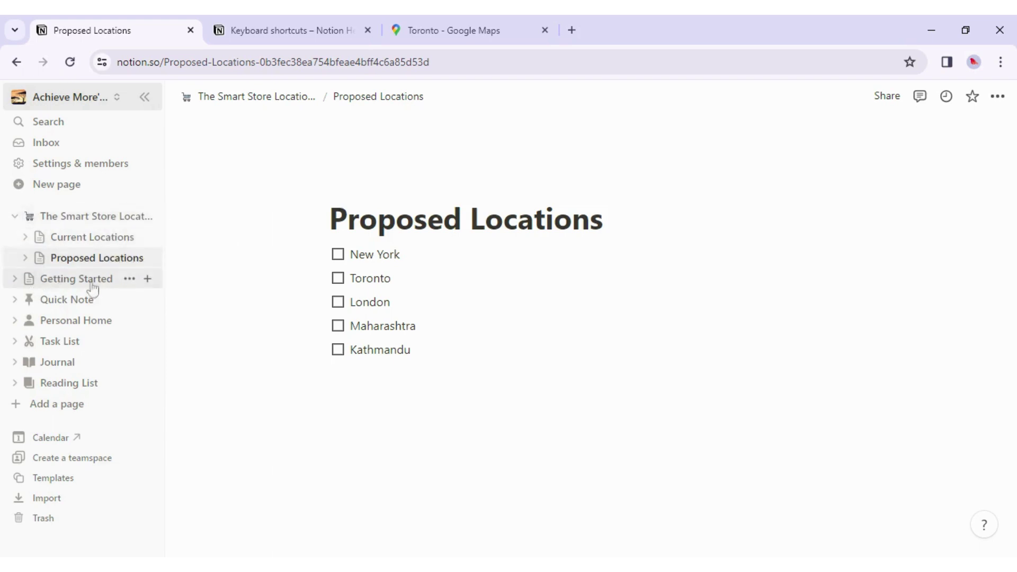
Step: Open The Smart Store Locations page and add it to the favorites
click(68, 221)
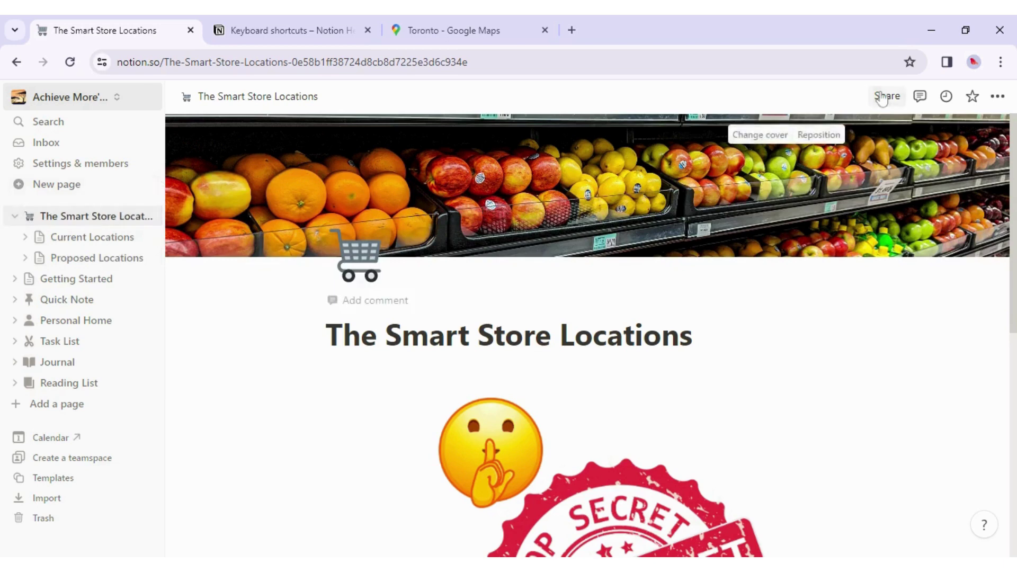
click(972, 97)
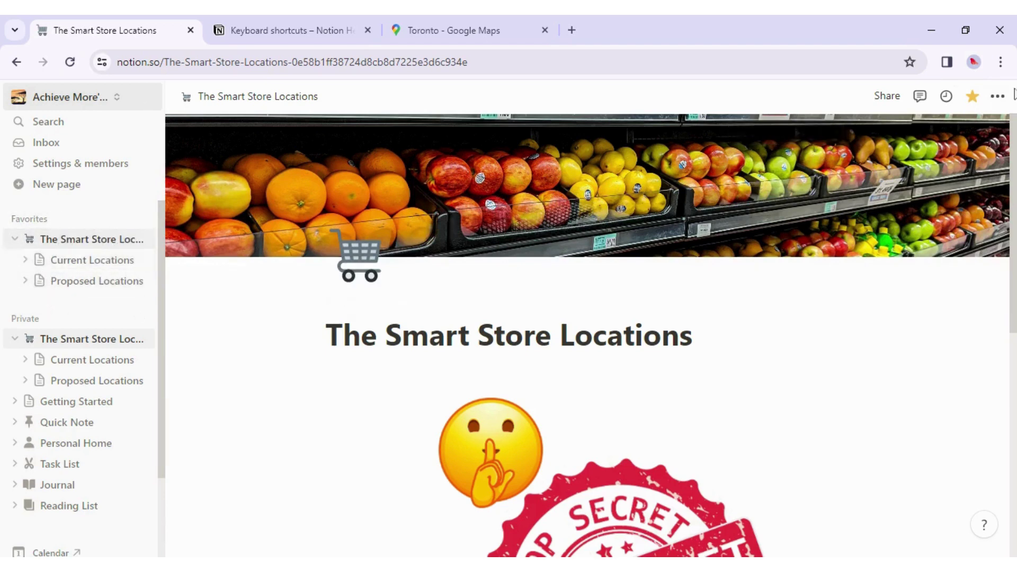
click(979, 97)
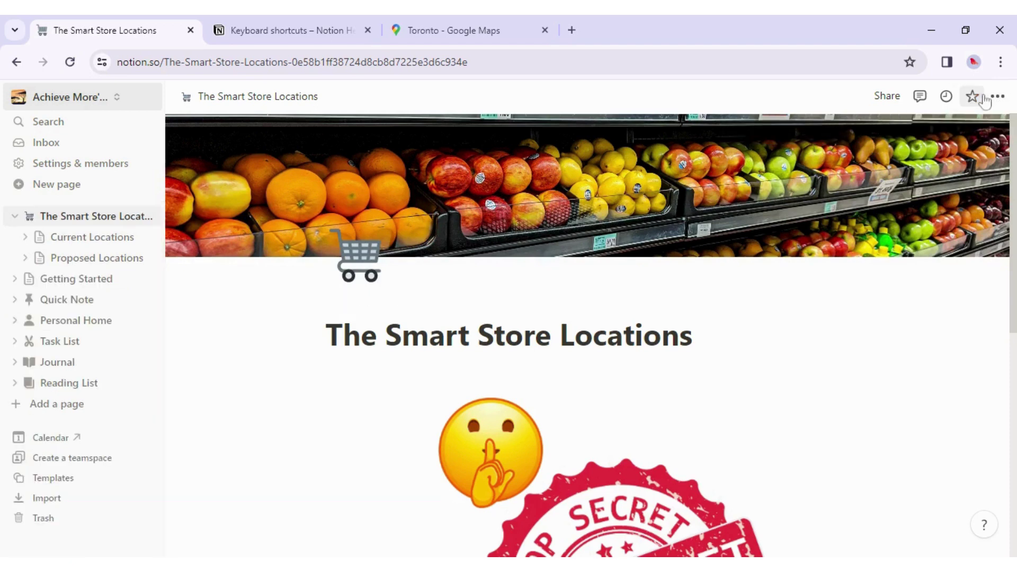
click(972, 96)
Step: Try out the page's font styles and set The Smart Store Locations to Serif
click(997, 97)
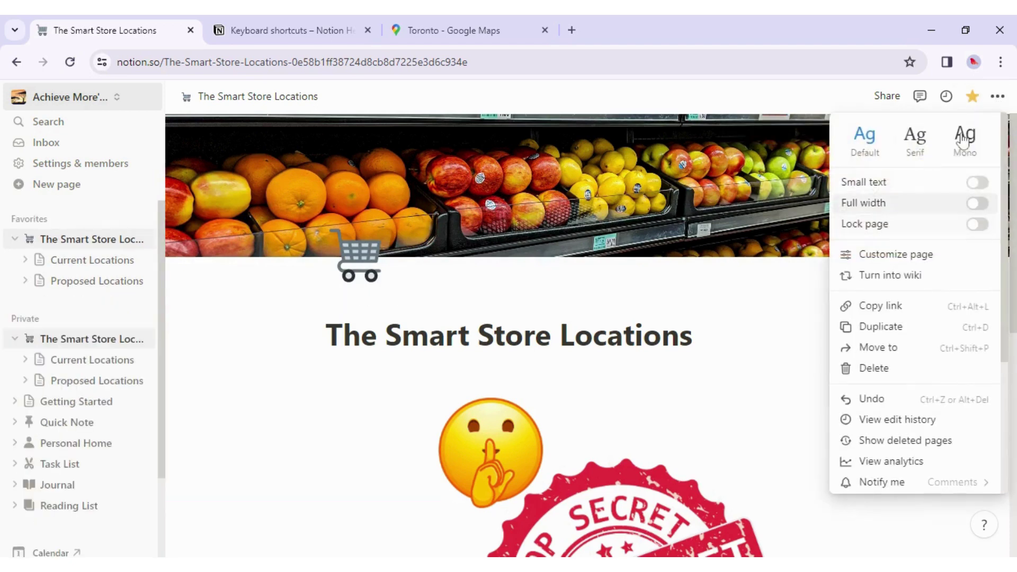
click(916, 144)
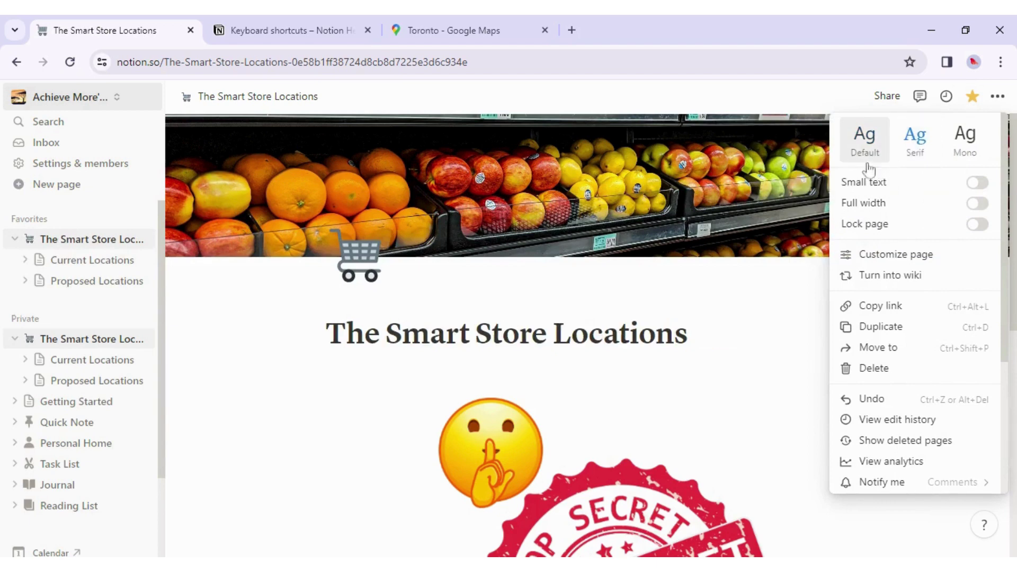
click(966, 151)
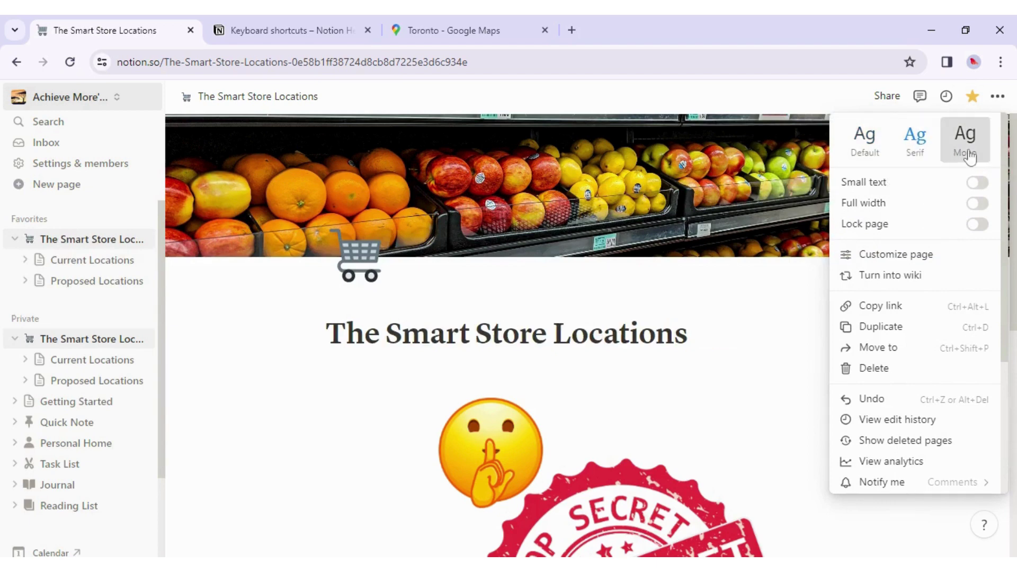
click(918, 154)
click(864, 139)
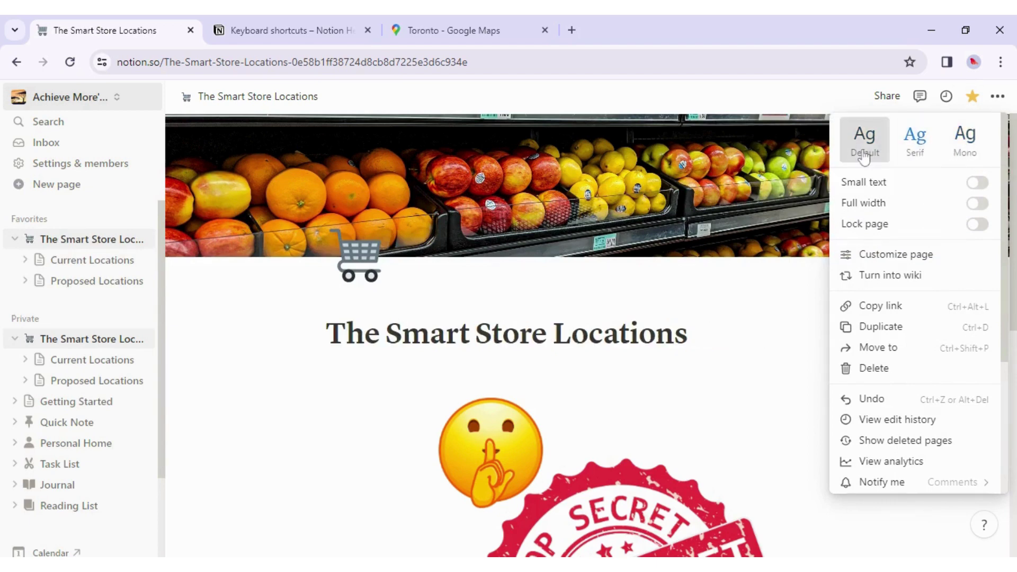
click(913, 152)
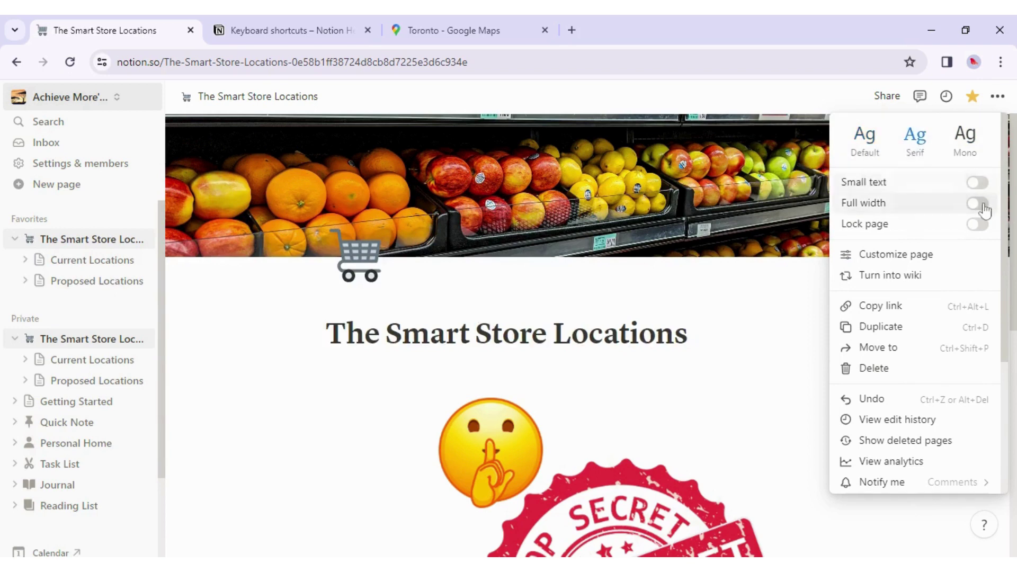
Step: Try the Small text and Full width page options, switching each one on and back off
click(978, 186)
click(978, 186)
click(979, 203)
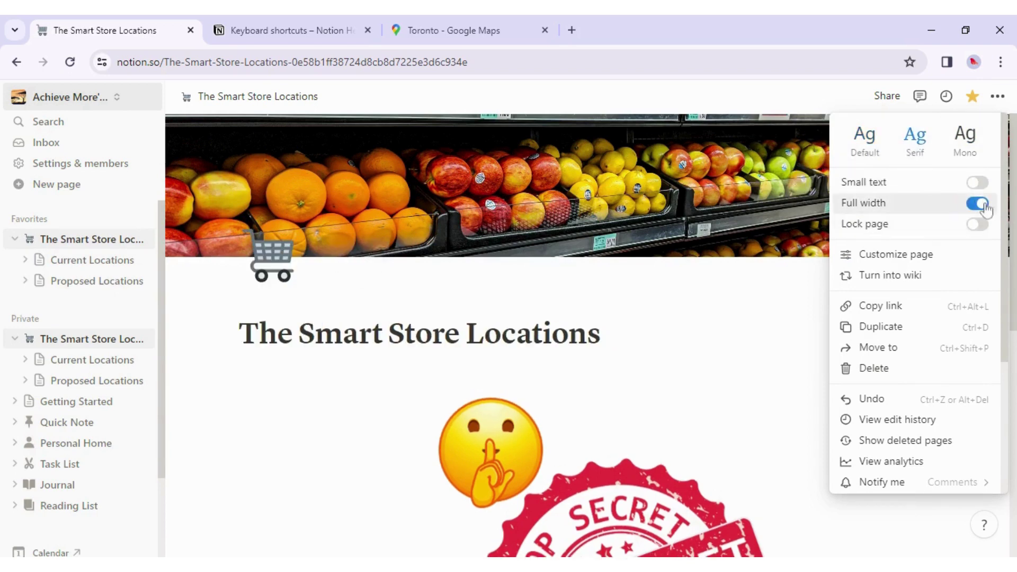
click(978, 203)
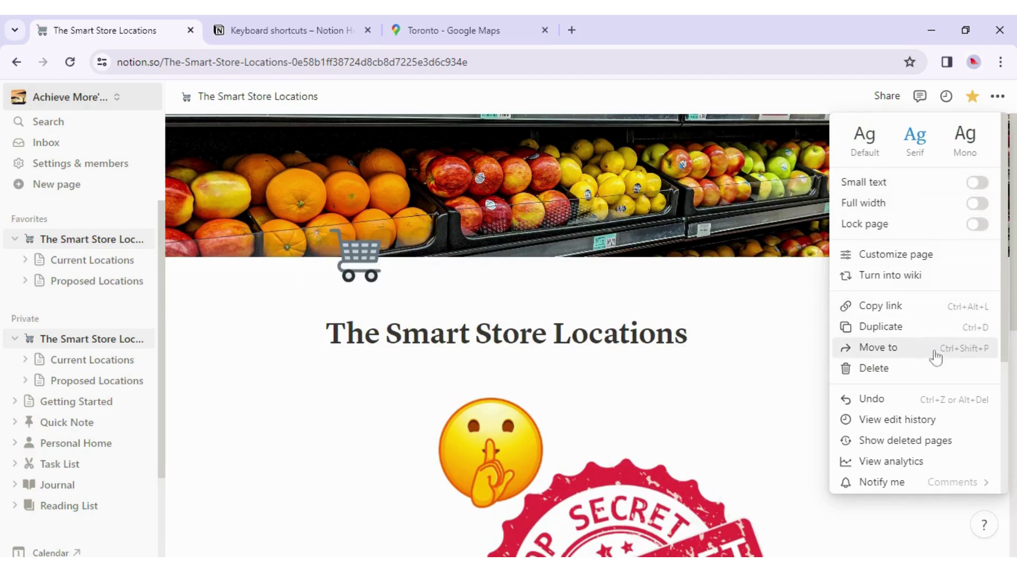
Step: Try the Lock page option on The Smart Store Locations page, switching it on and back off
click(979, 225)
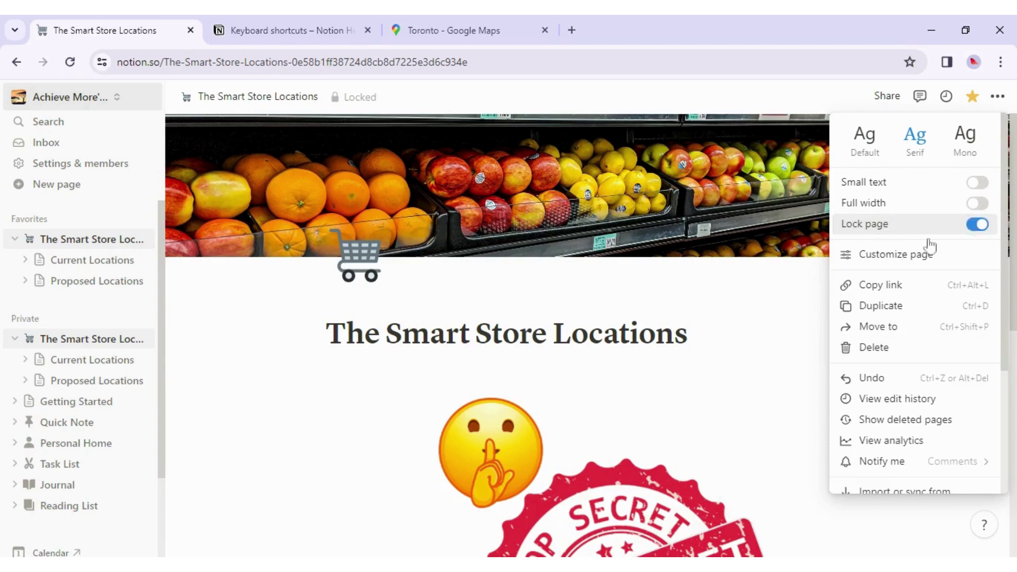
click(759, 336)
scroll(741, 334, down, 5)
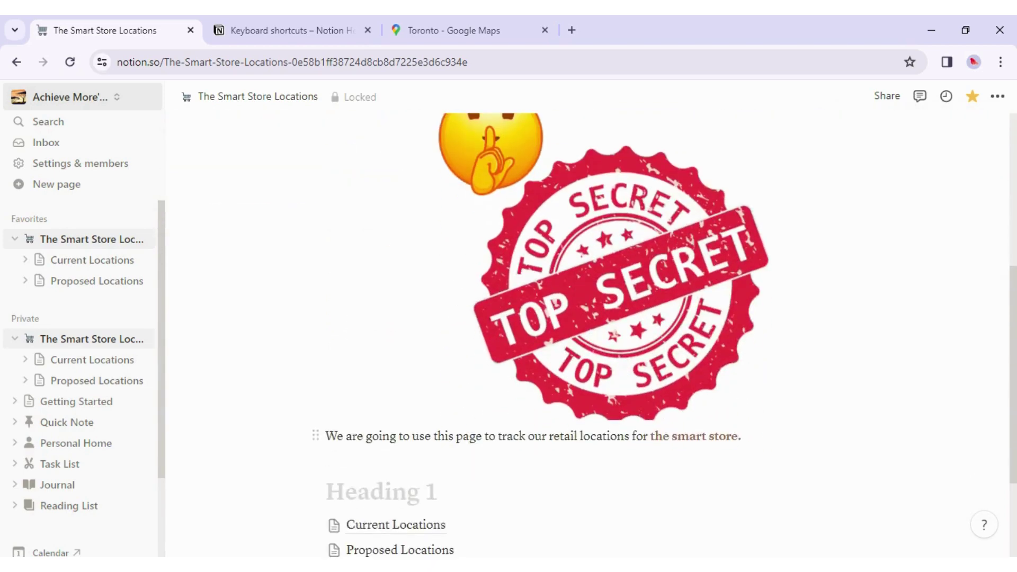
scroll(784, 213, up, 6)
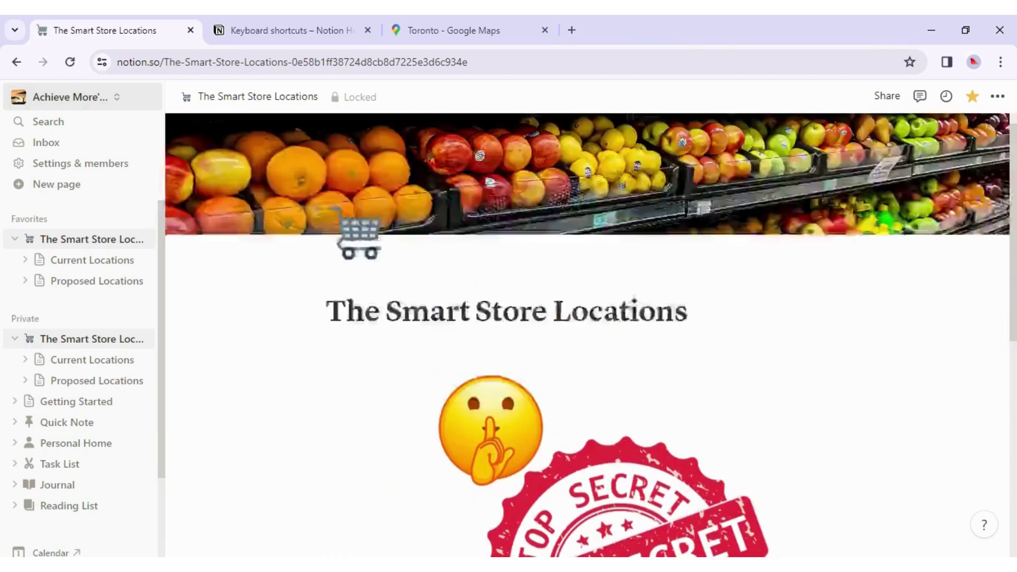
click(997, 97)
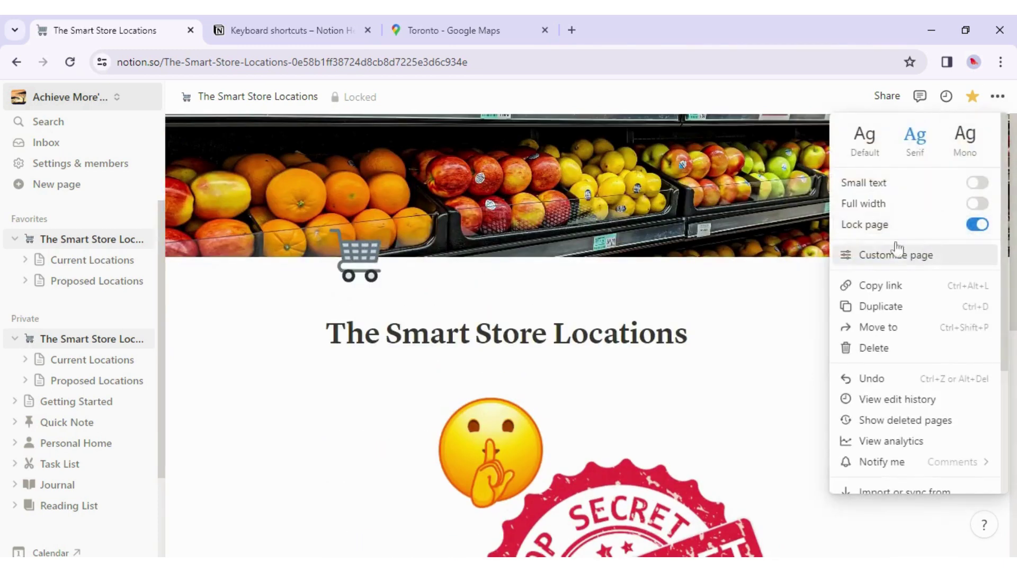
click(982, 227)
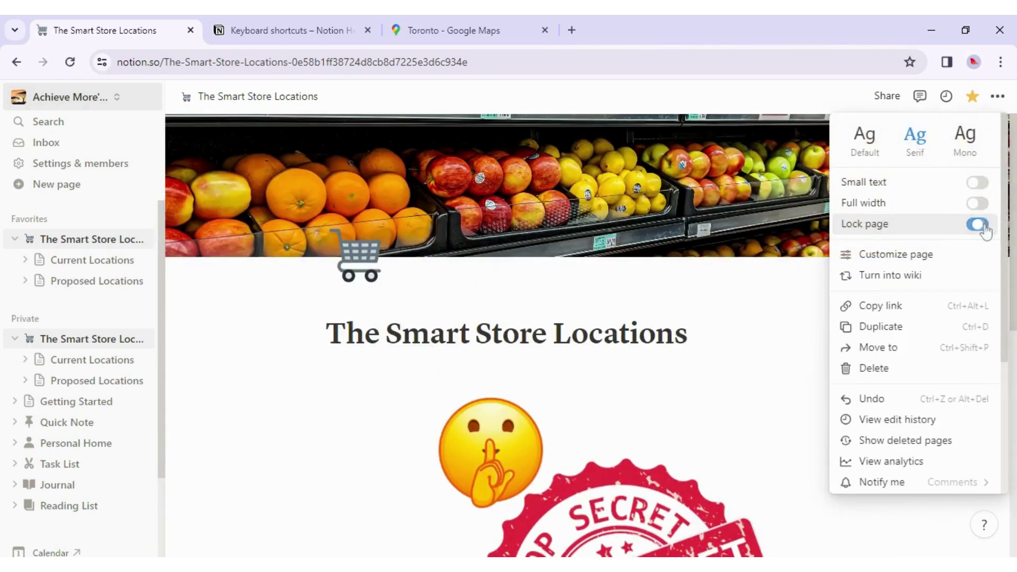
click(813, 312)
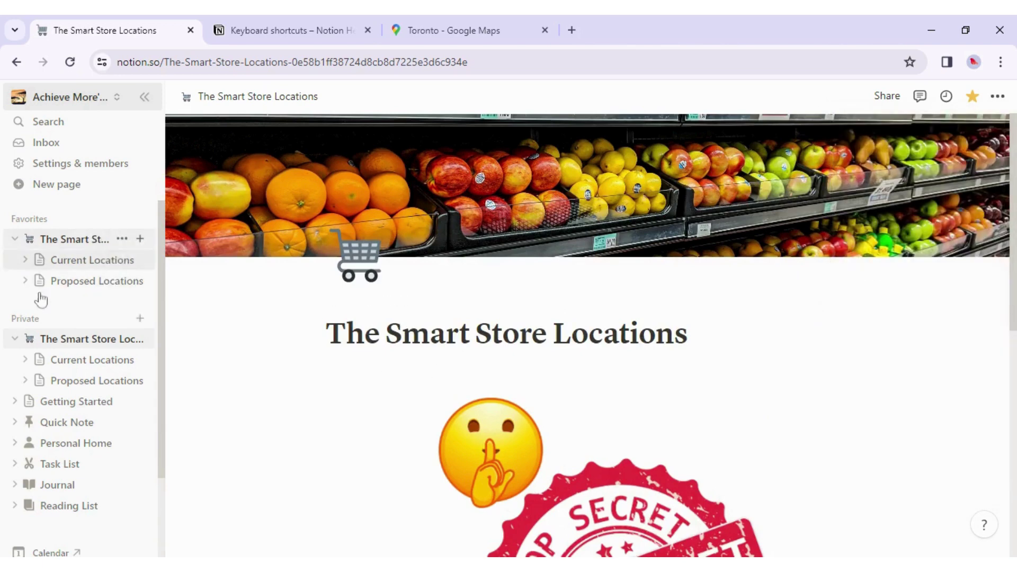
Step: Open the Proposed Locations page and insert a full-page database below the Kathmandu checklist item
click(56, 282)
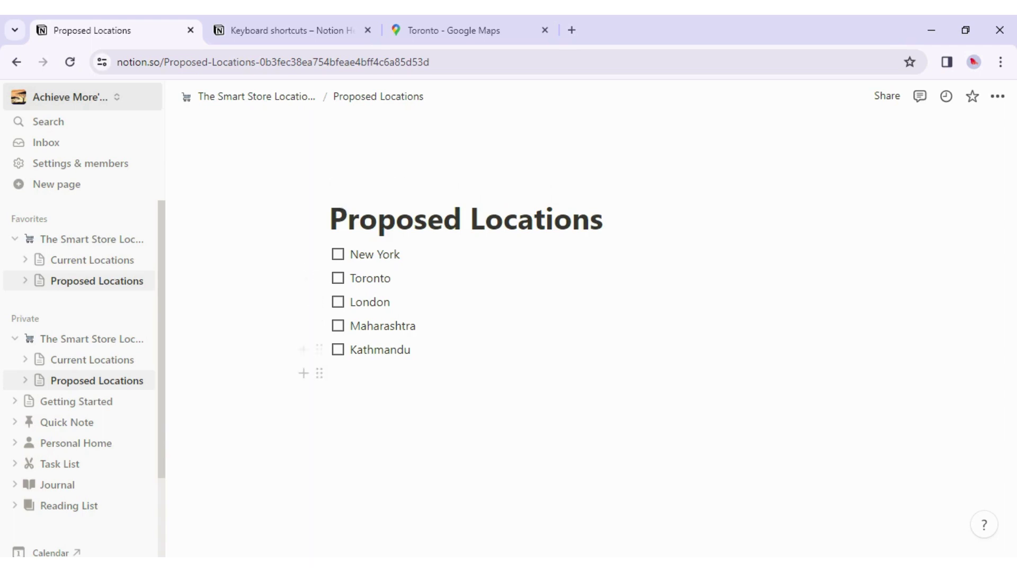
click(338, 373)
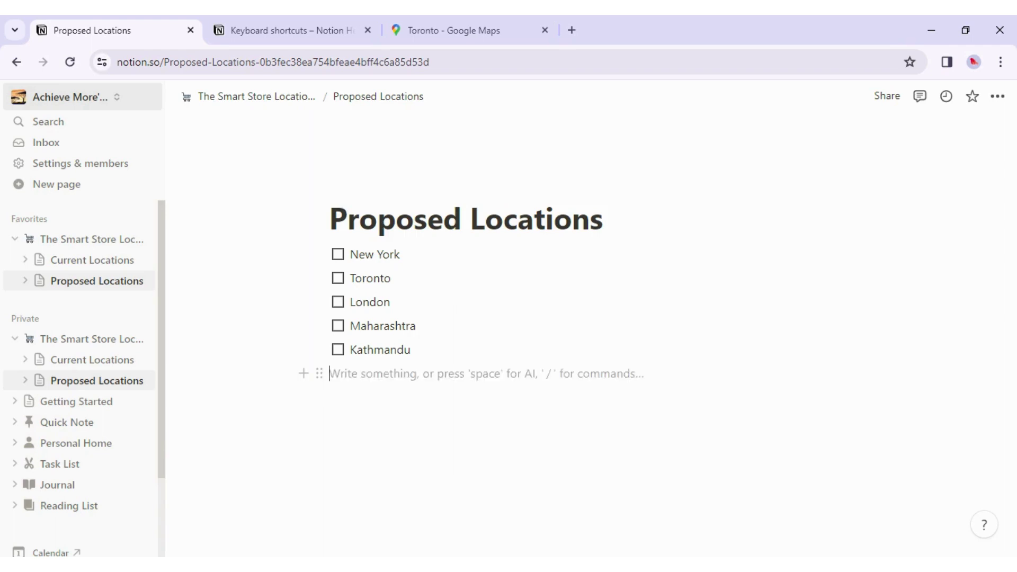
text(/)
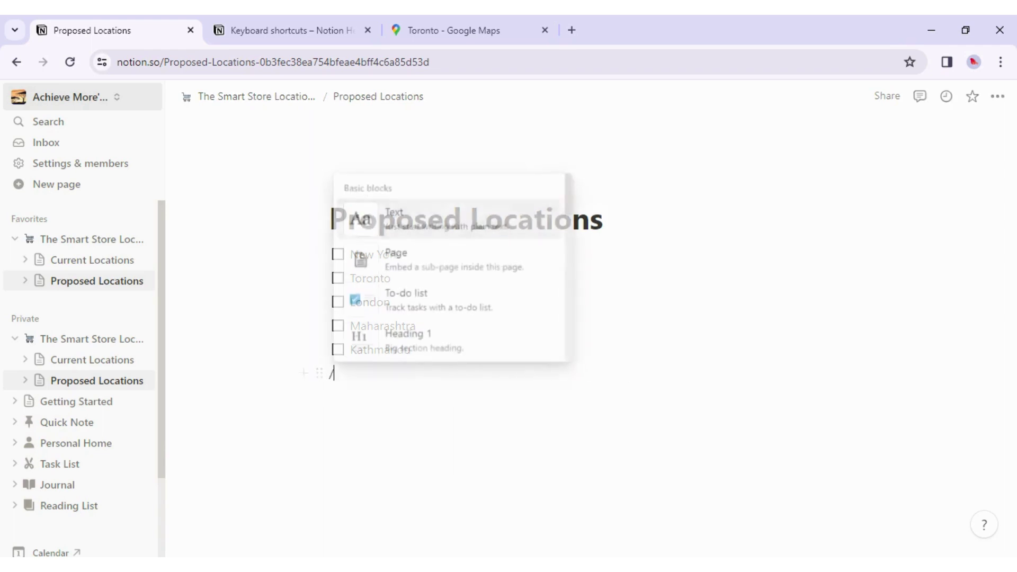
text(data)
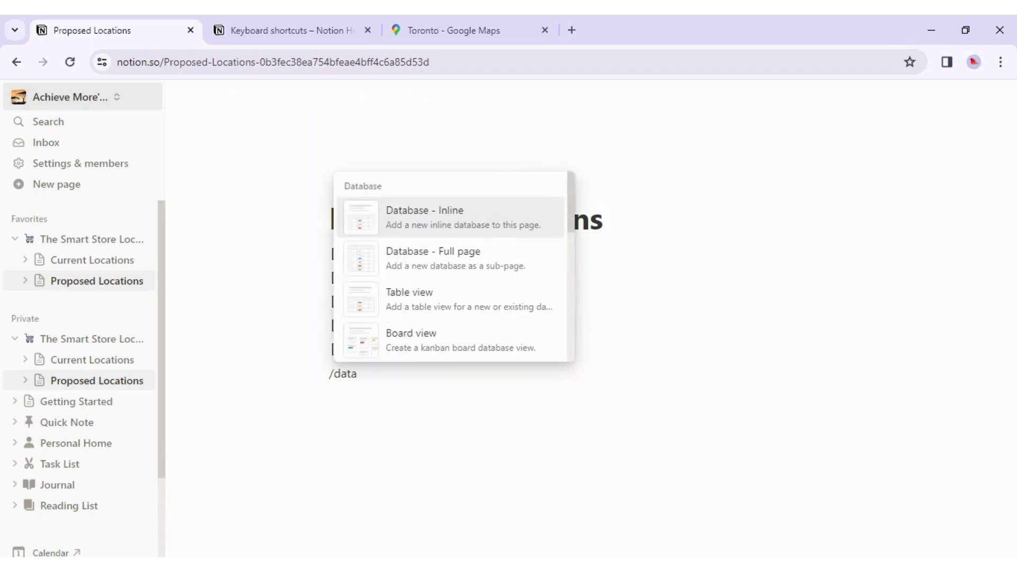
text(base)
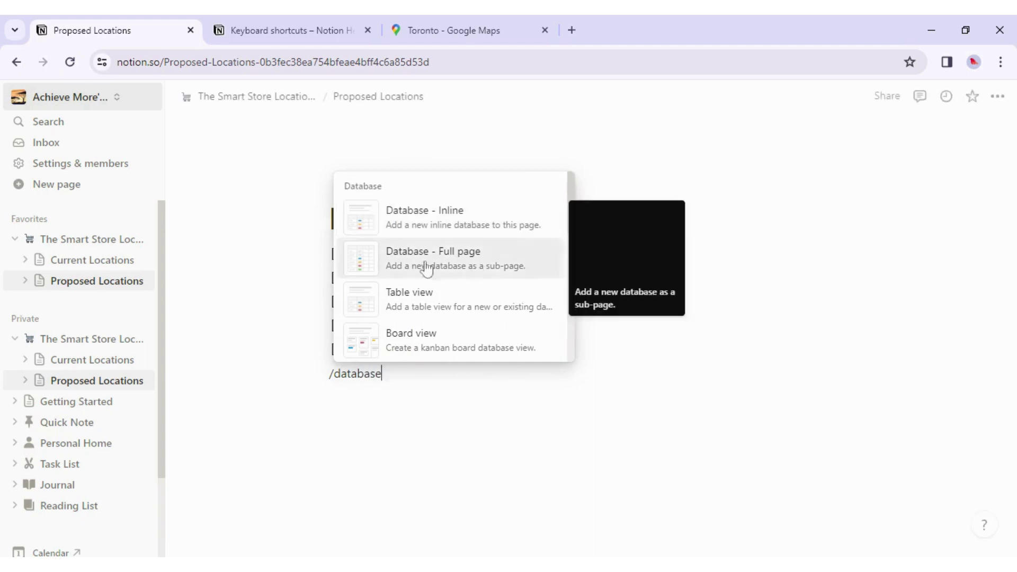
scroll(448, 331, down, 3)
scroll(447, 330, down, 5)
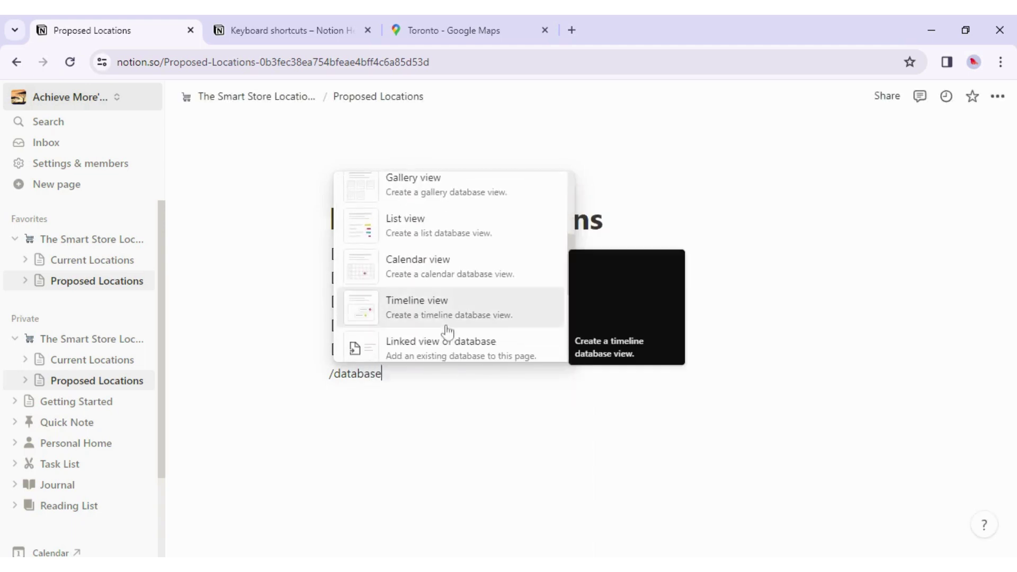
scroll(447, 331, up, 4)
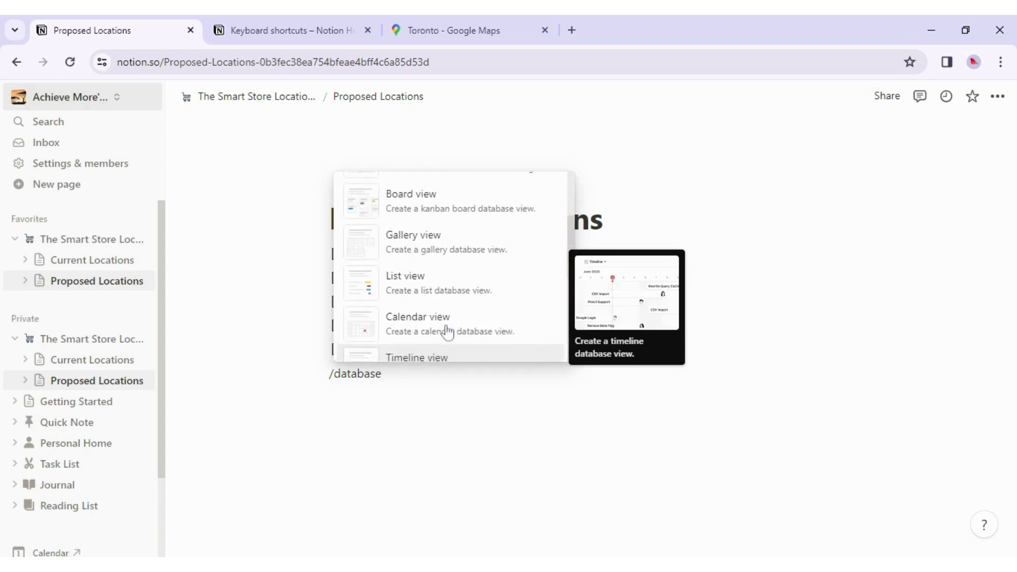
scroll(448, 330, down, 5)
scroll(447, 331, up, 10)
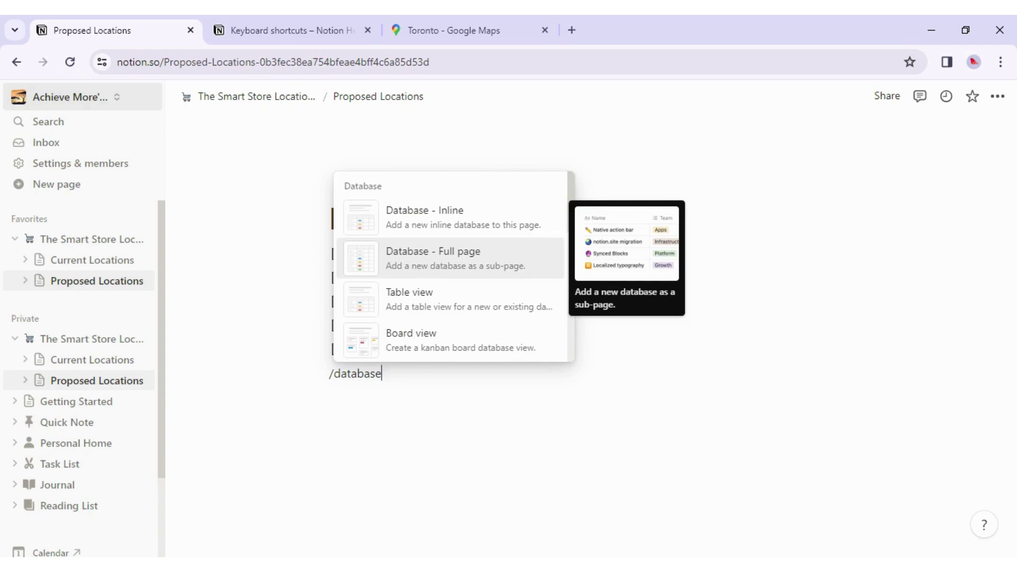
click(429, 266)
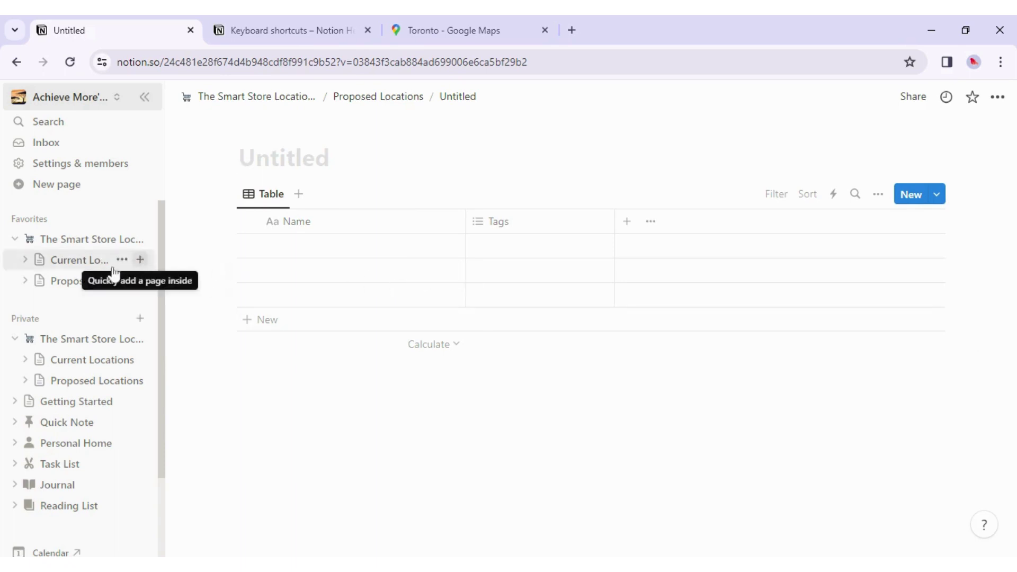
Step: Expand Proposed Locations in the page list and title its new database subpage "Detailed View of Proposed Locations"
click(27, 280)
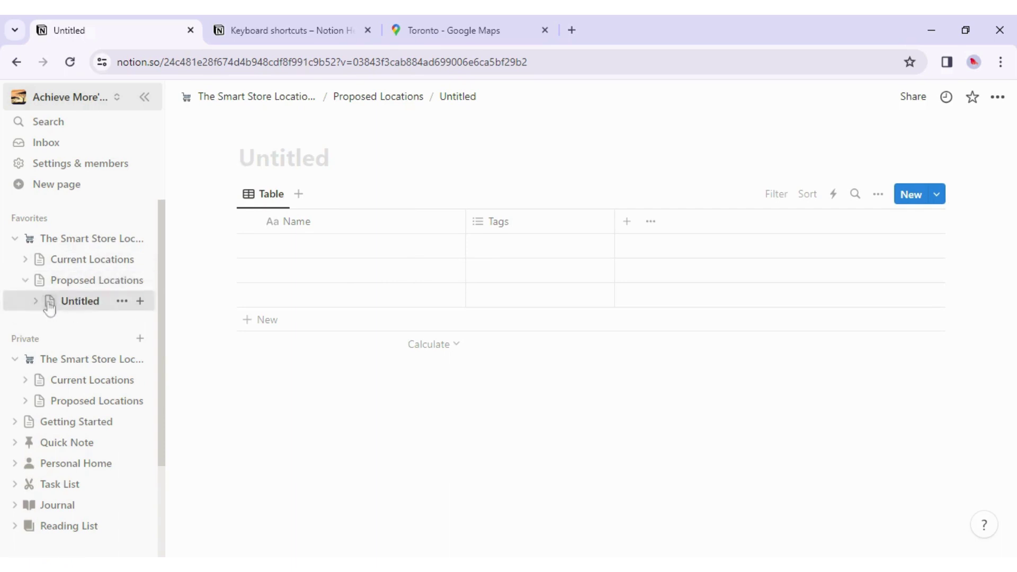
click(96, 305)
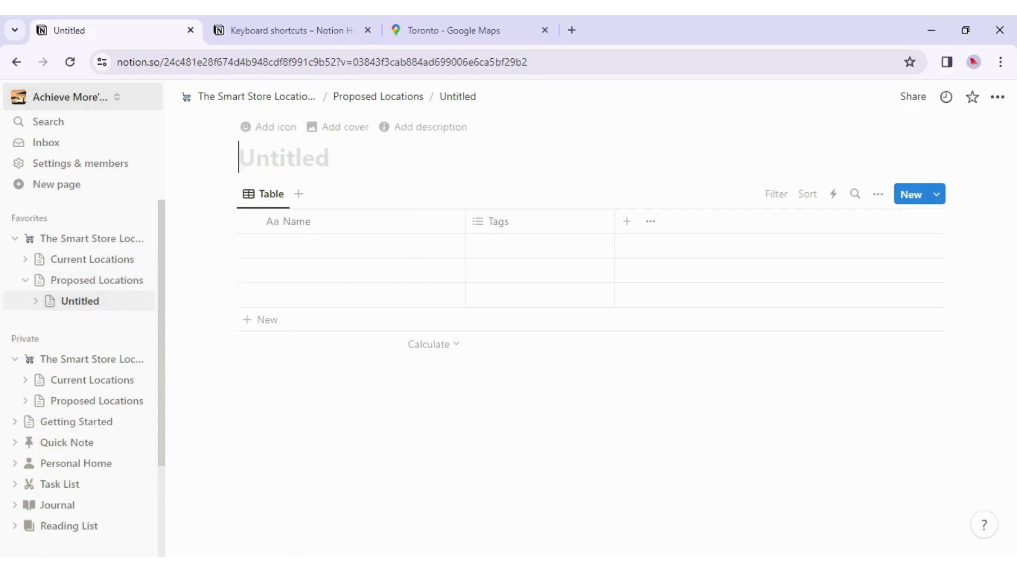
text(De)
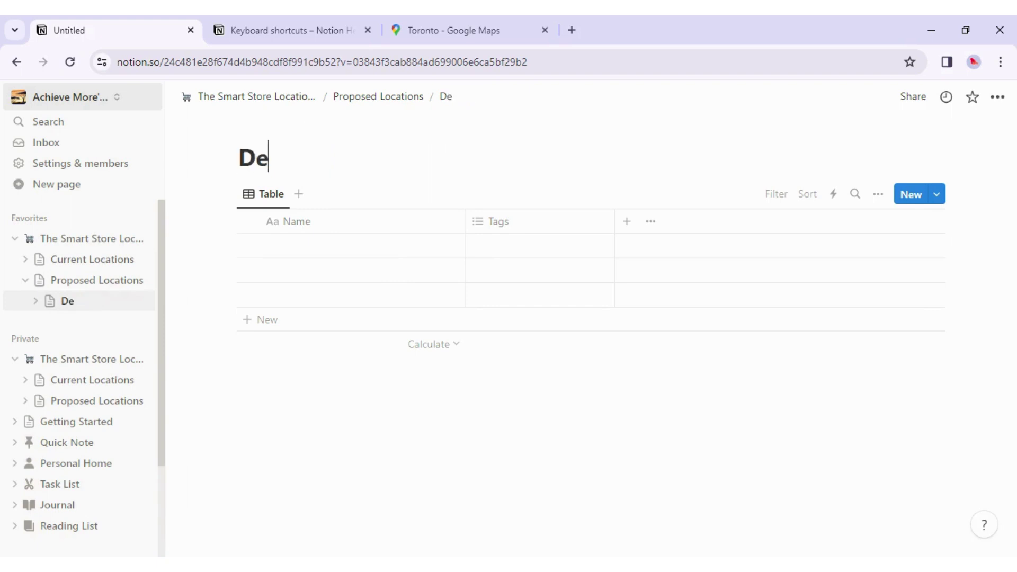
text(tailed Vi)
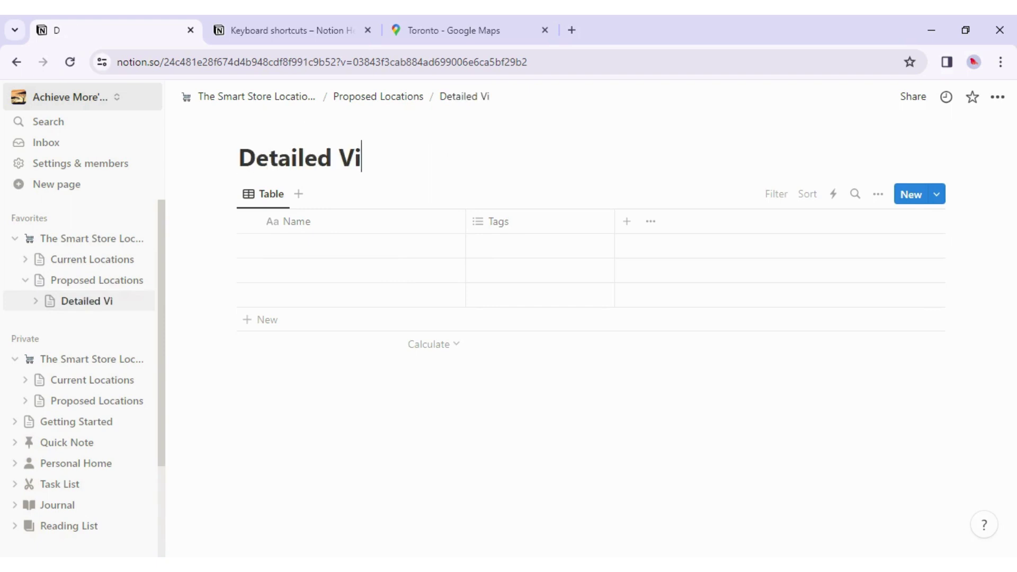
text(ew of Proposed Locations)
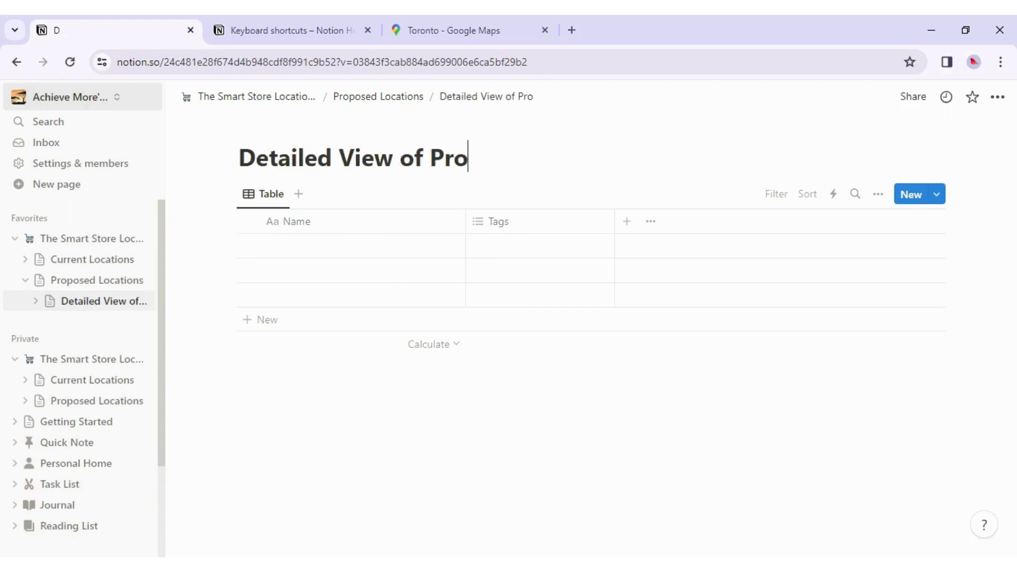
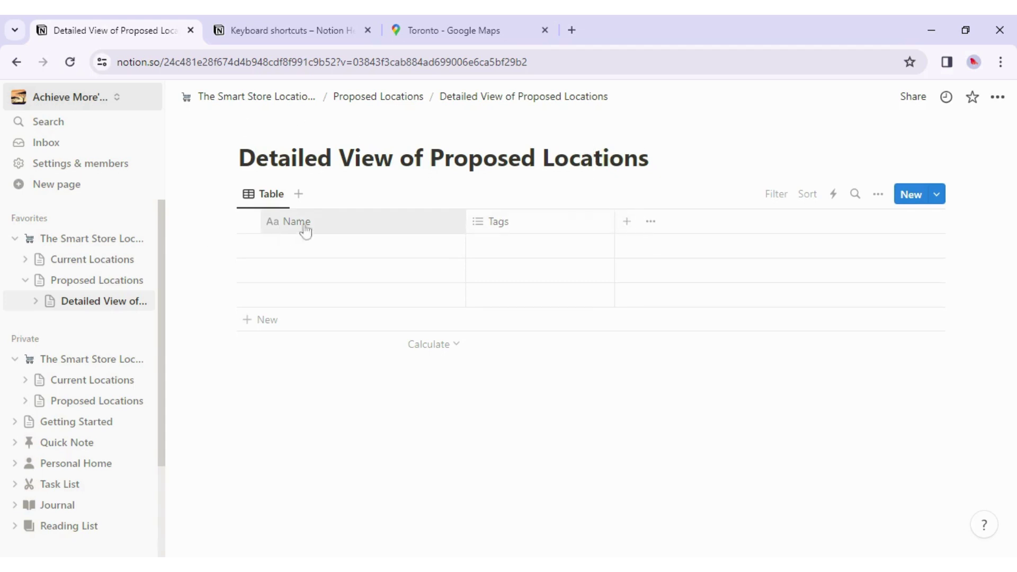
Step: Rename the database table's Name column to Cities
click(328, 227)
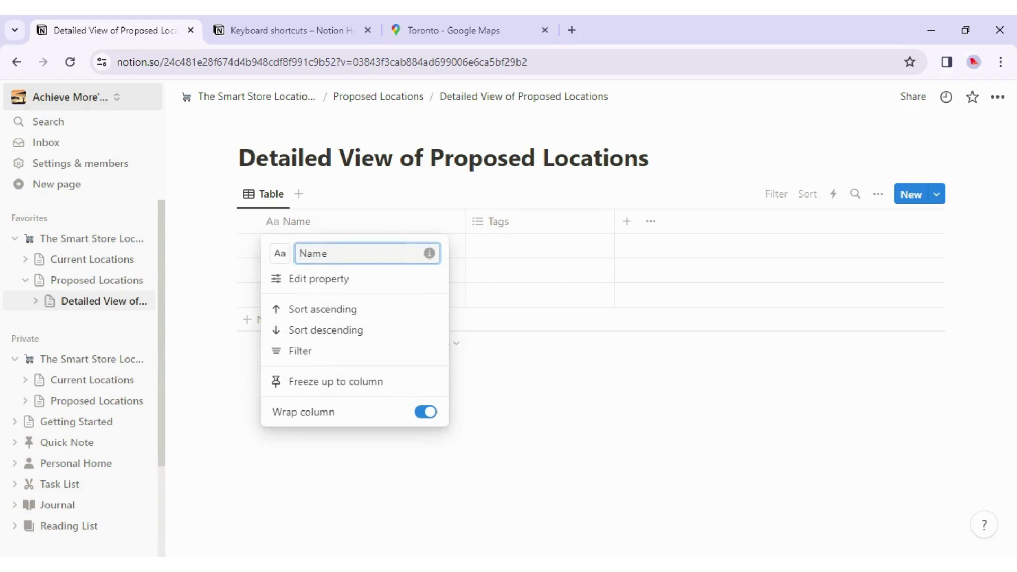
drag(326, 254, 289, 257)
text(Cities)
click(507, 222)
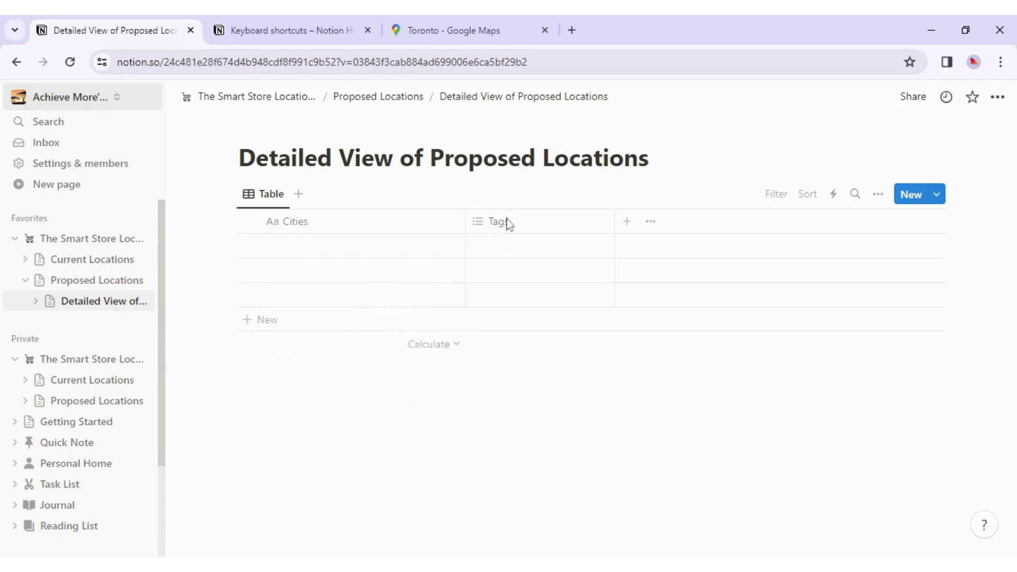
Step: Rename the Tags column to Anticipated Opening Date and change its property type to Date
click(506, 223)
text(A)
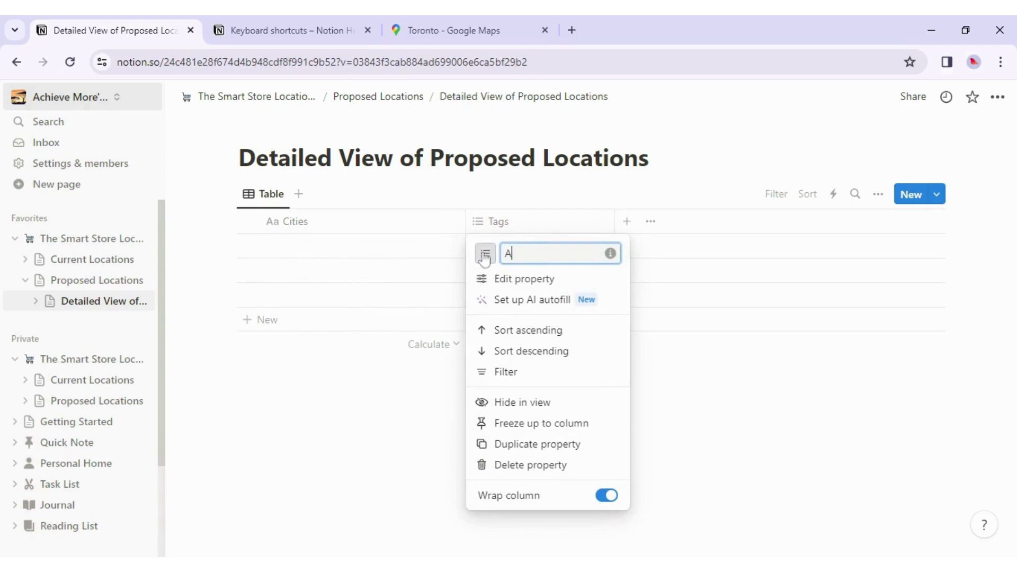
text(nticipated )
text(Opening Date)
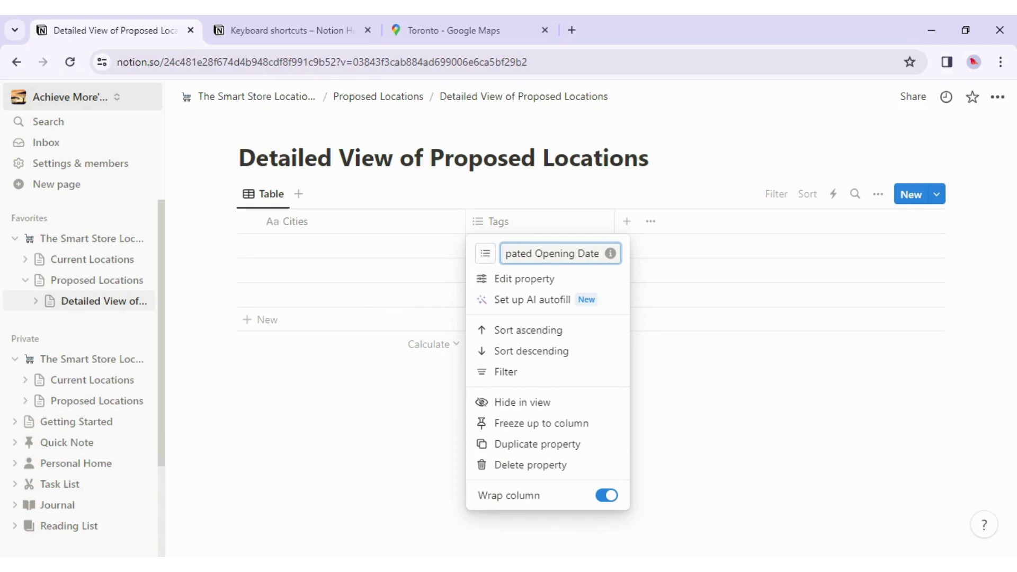
click(540, 279)
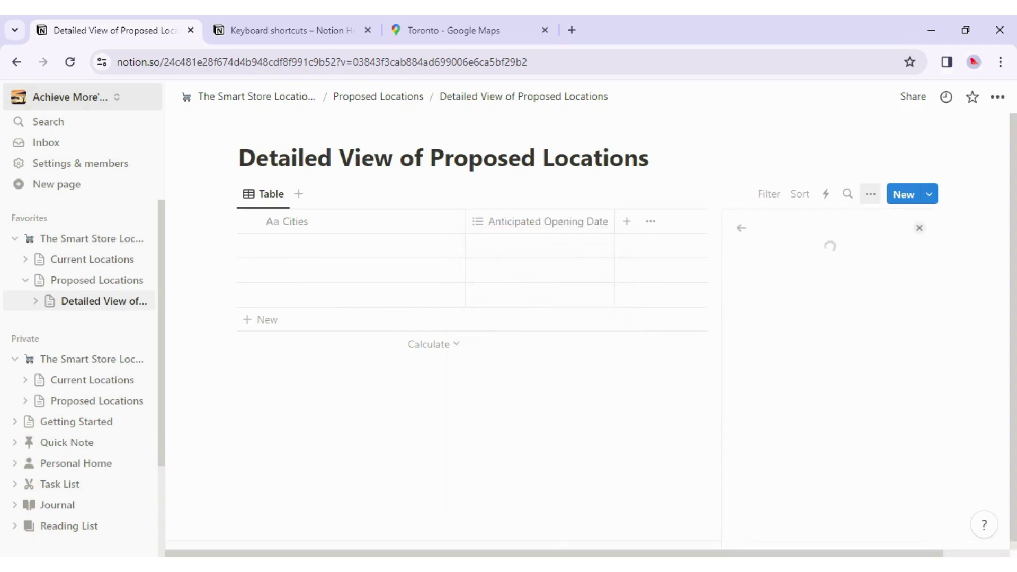
click(775, 289)
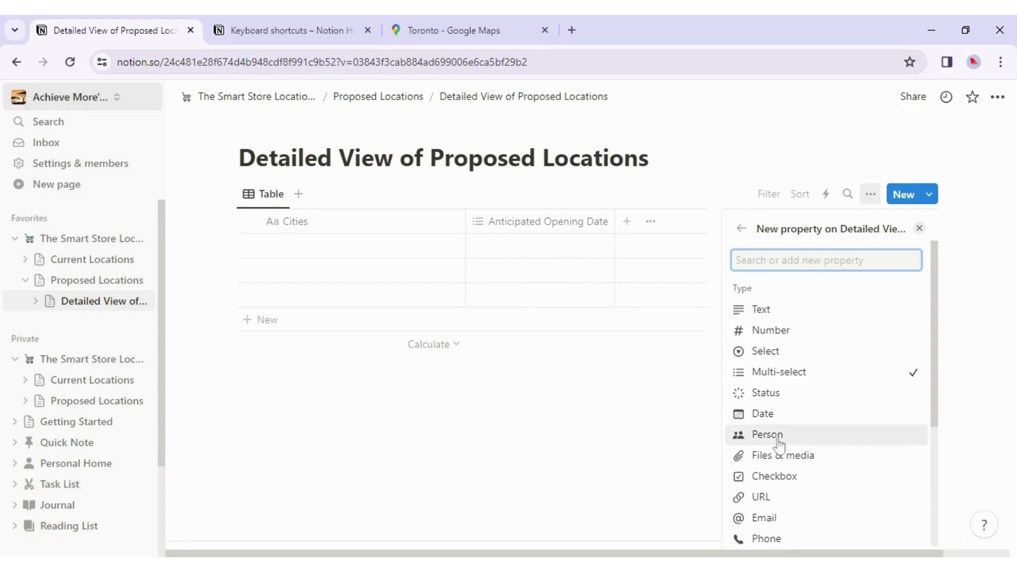
click(767, 416)
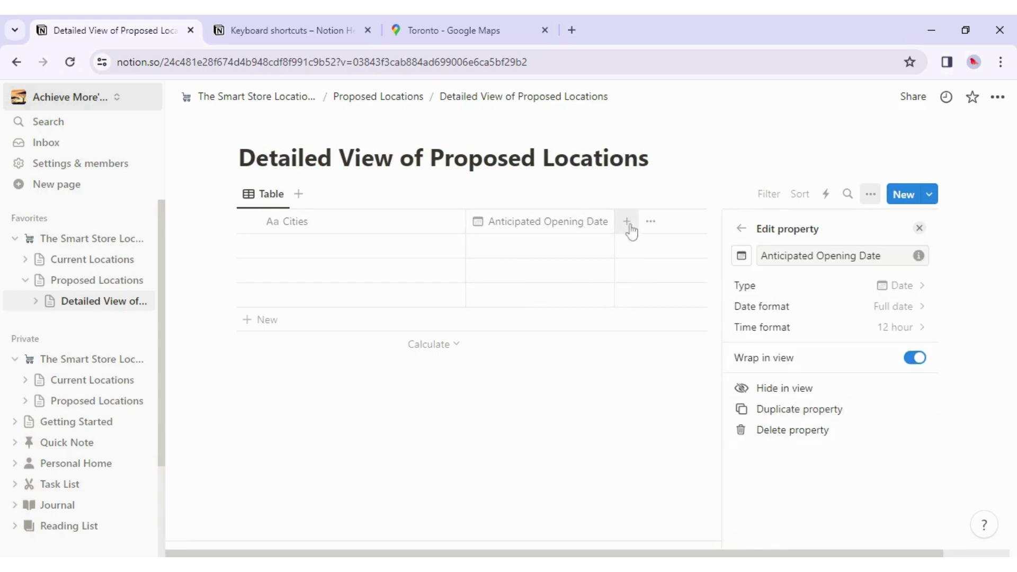
key(Escape)
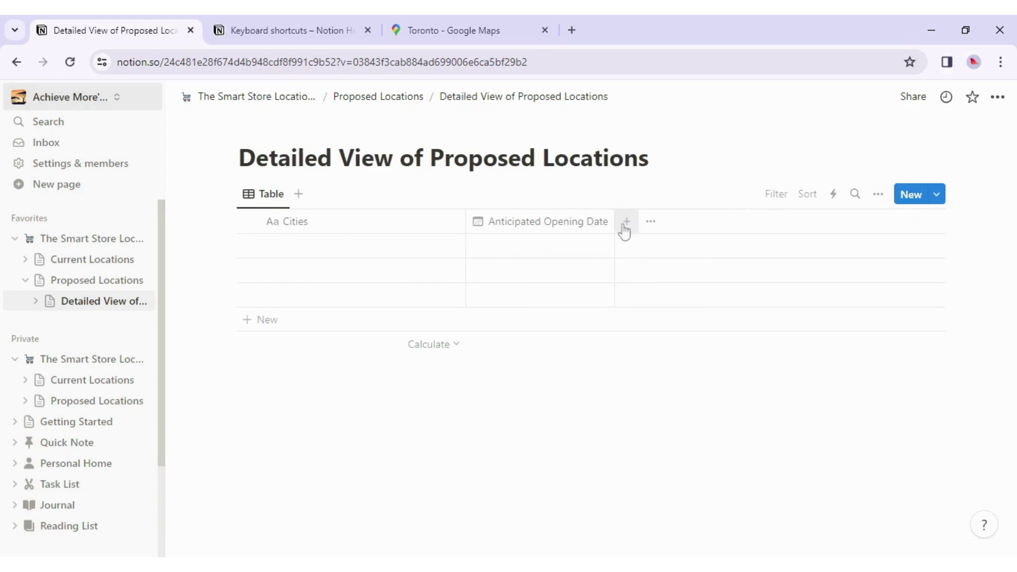
Step: Add a Status property column to the table after Anticipated Opening Date and review its status options
click(625, 227)
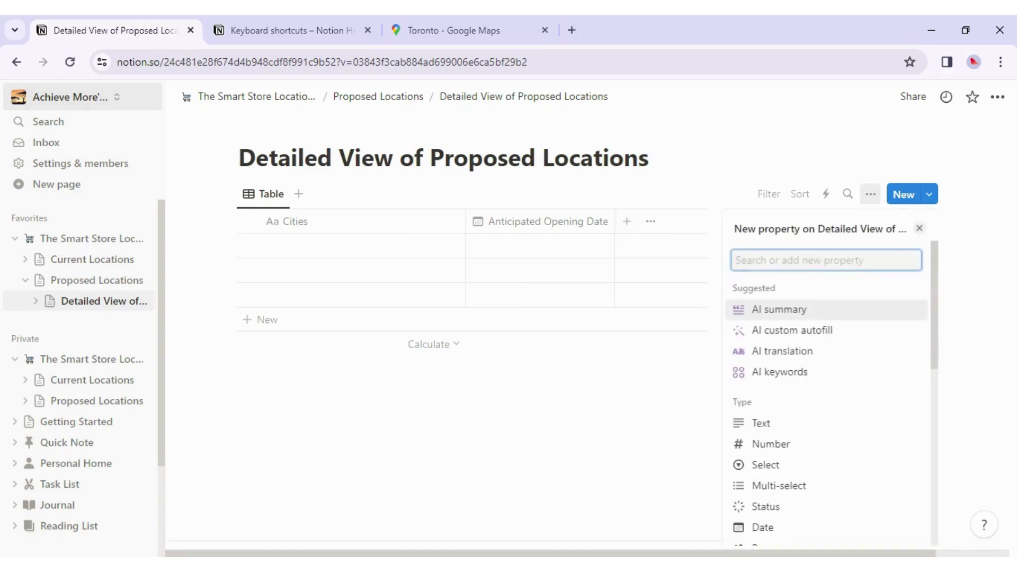
text(statu)
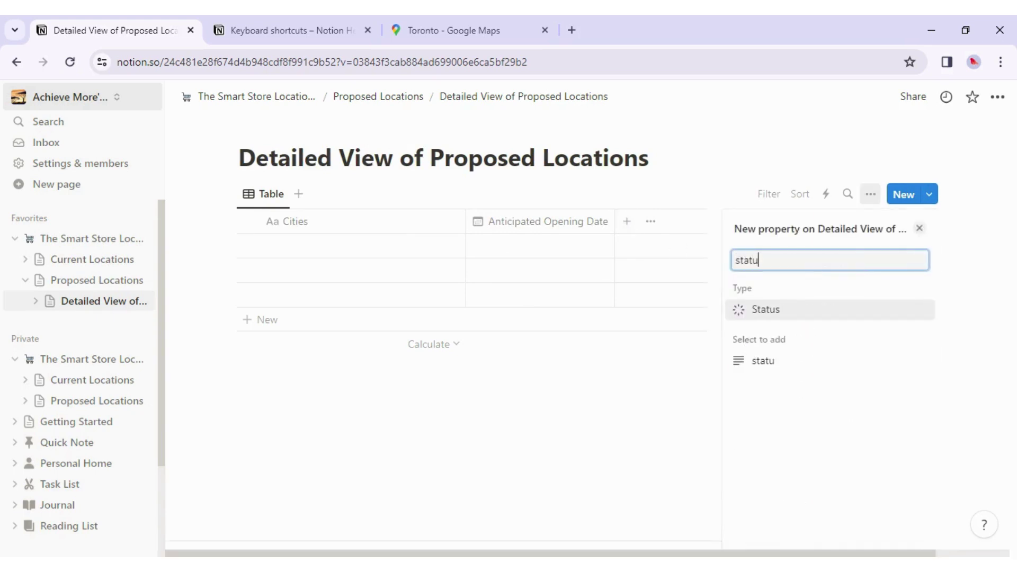
click(770, 311)
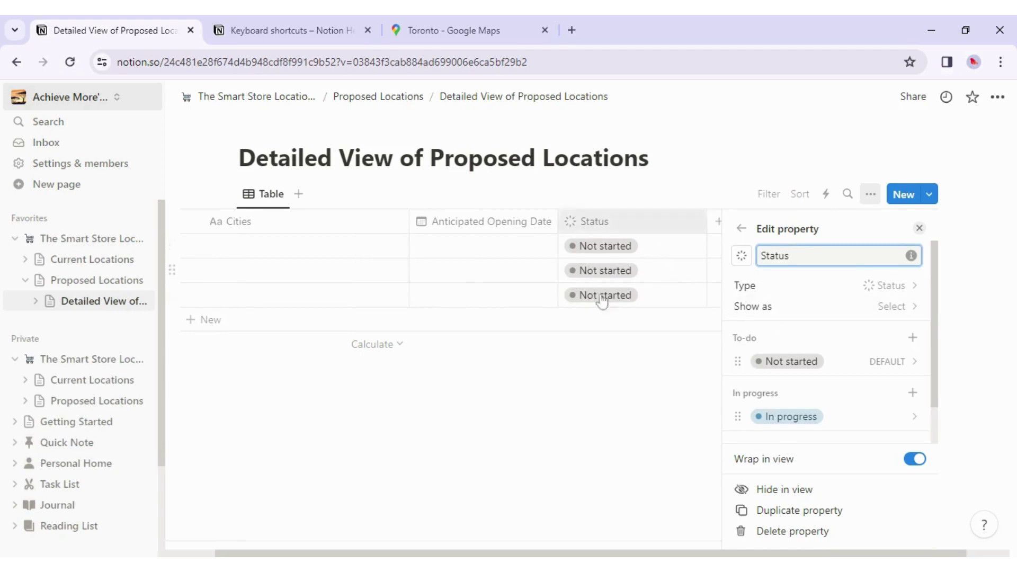
scroll(856, 381, down, 1)
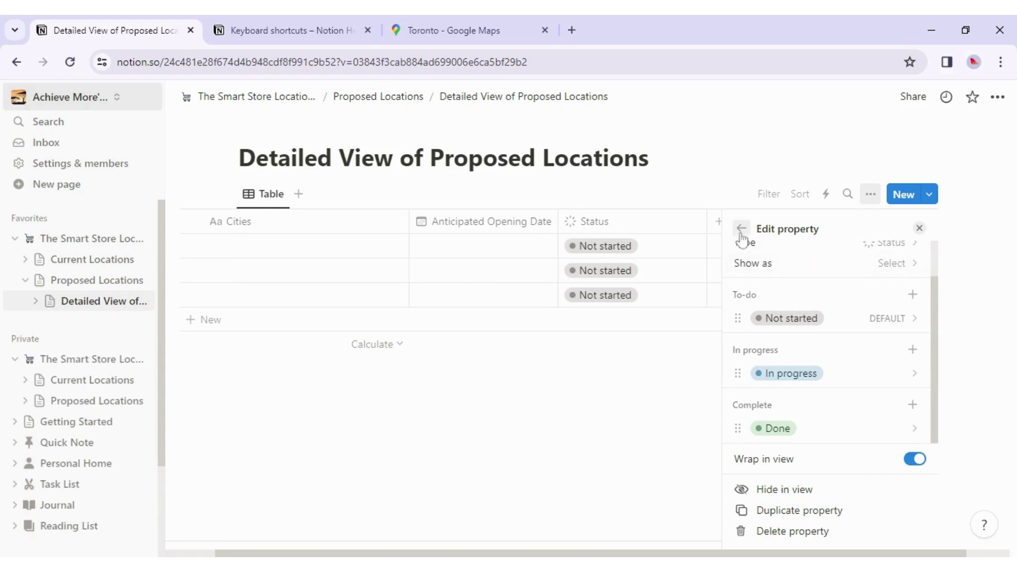
click(919, 227)
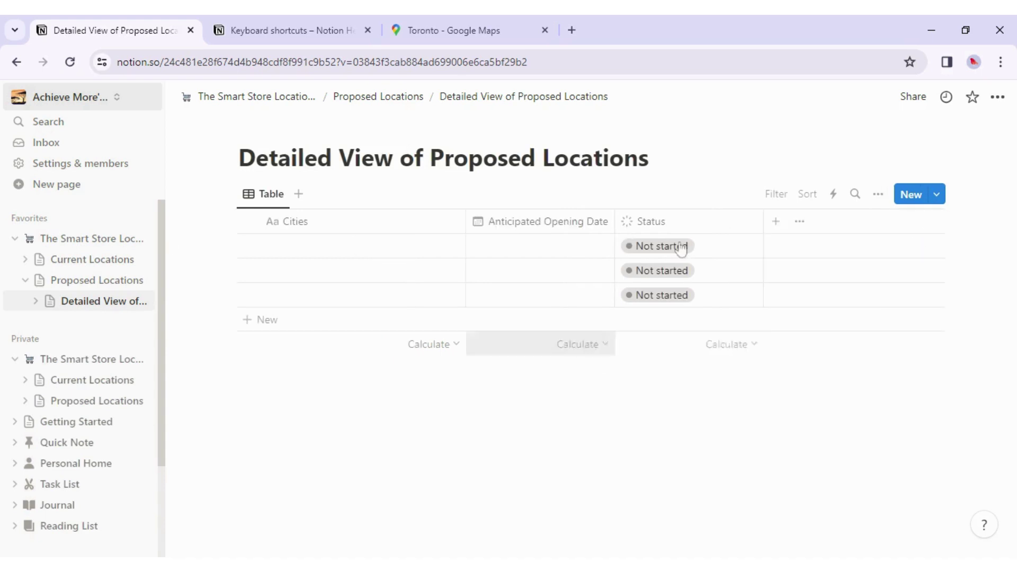
Step: Add a Files & media property column to the table after Status, keeping its default name
click(776, 223)
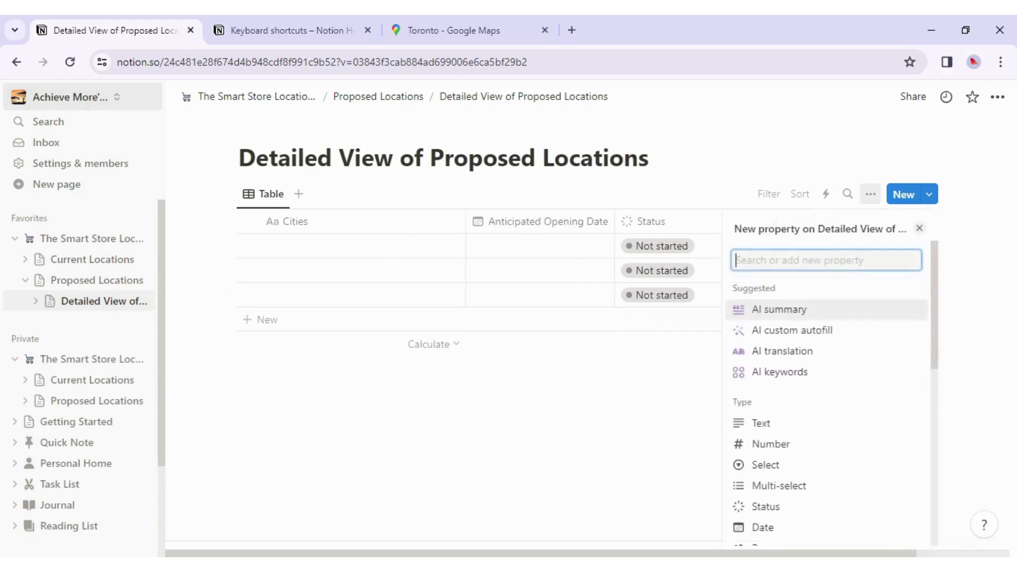
text(file)
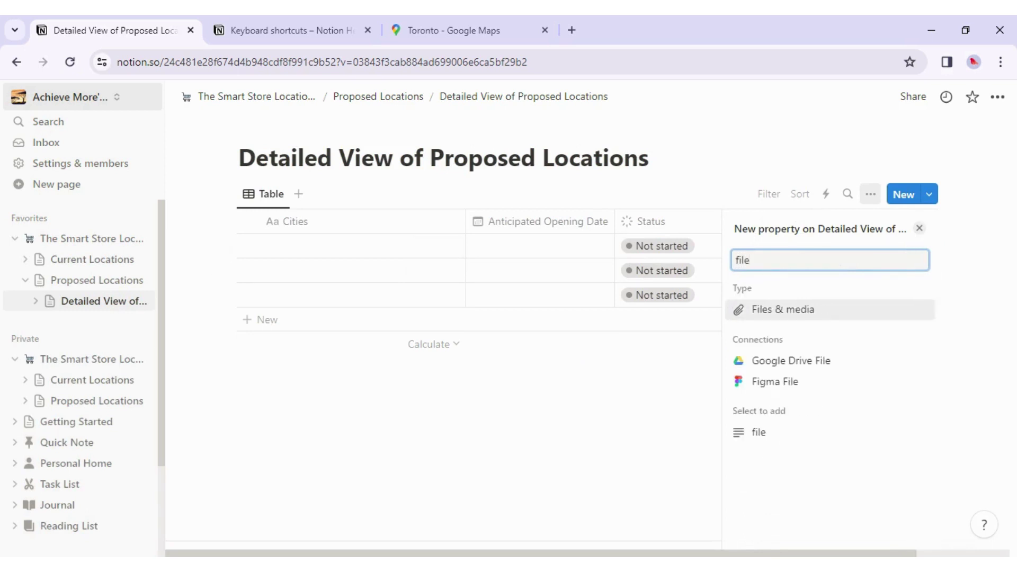
key(BackSpace)
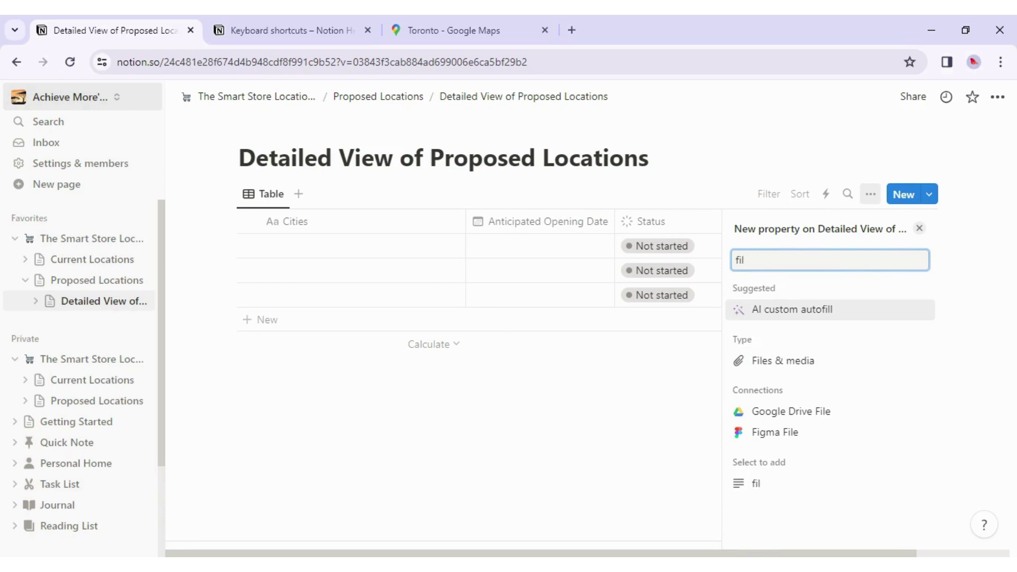
text(e)
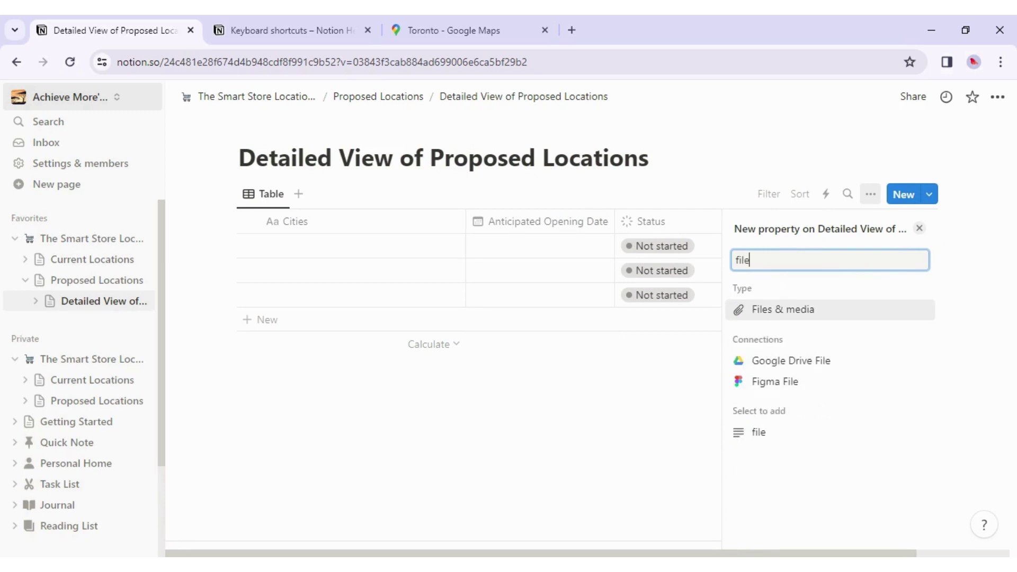
click(779, 312)
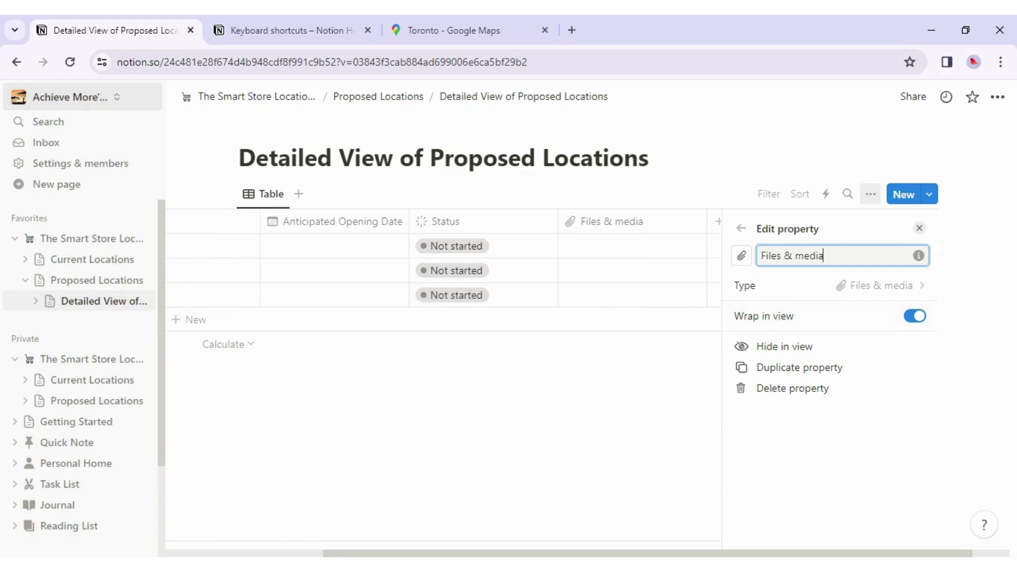
click(918, 228)
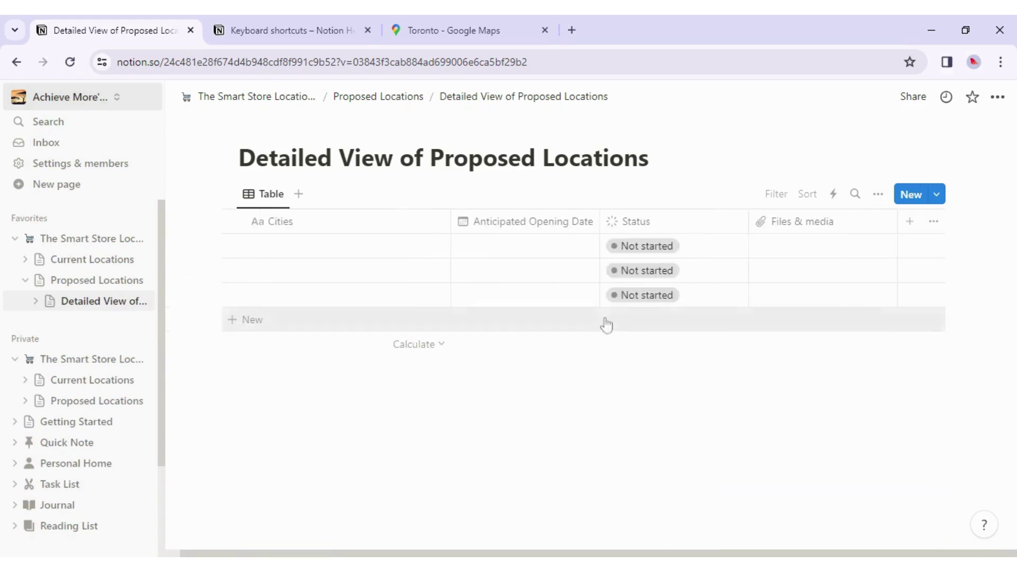
Step: Look through the property types and connections available for a new column without adding one
click(911, 227)
scroll(868, 370, down, 3)
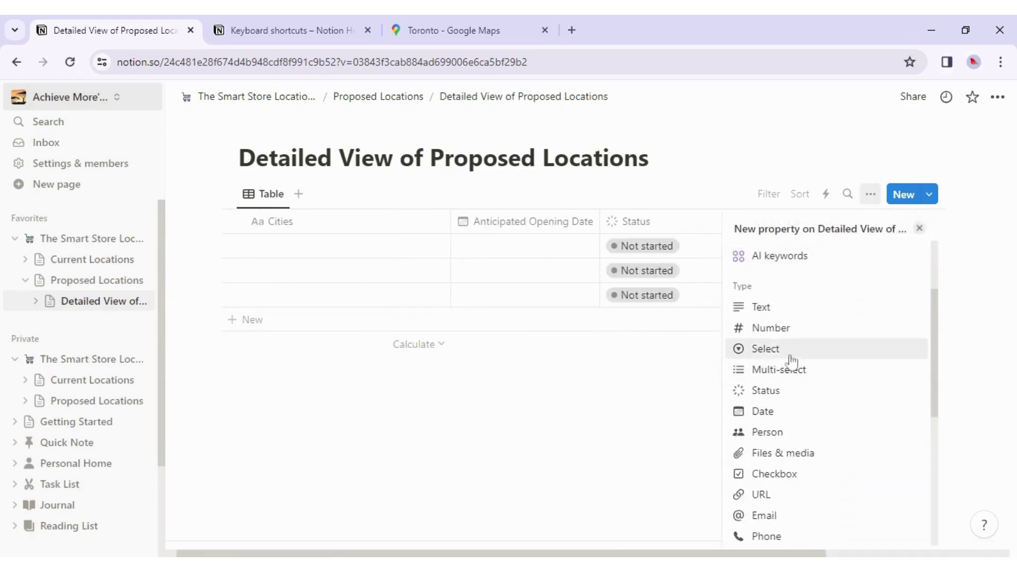
scroll(834, 438, down, 2)
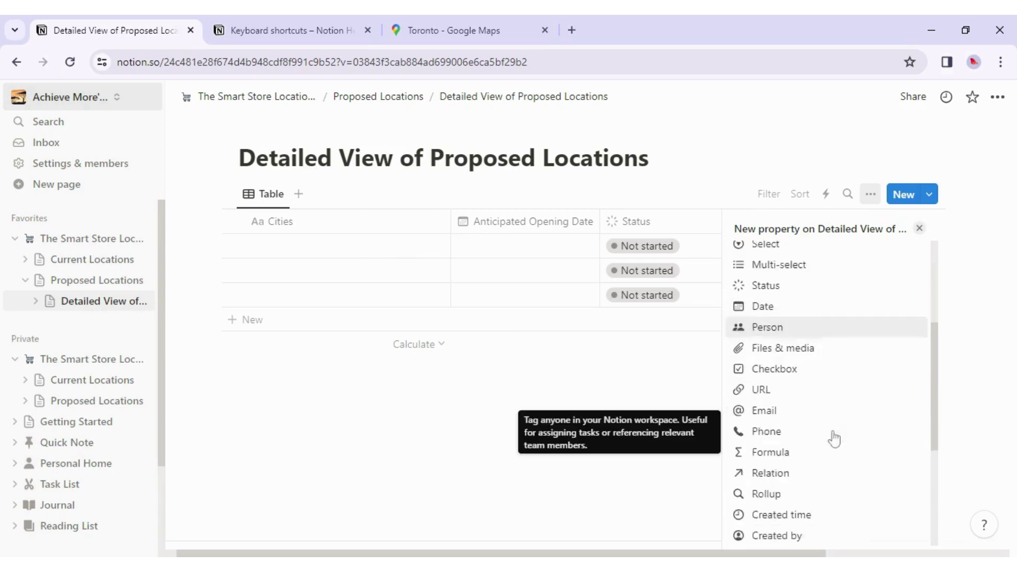
scroll(834, 439, down, 4)
scroll(834, 438, up, 4)
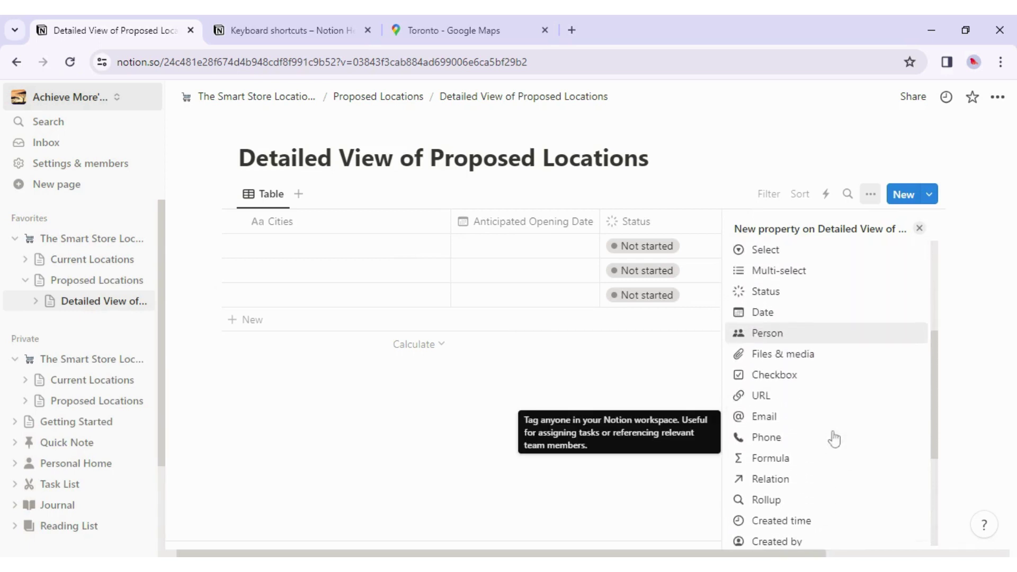
scroll(815, 471, down, 4)
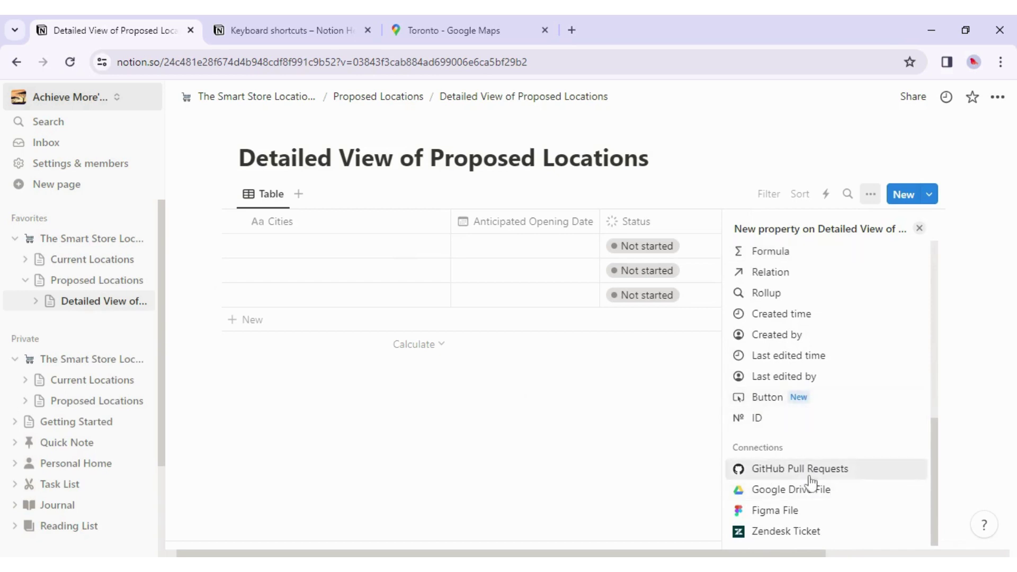
scroll(809, 479, up, 5)
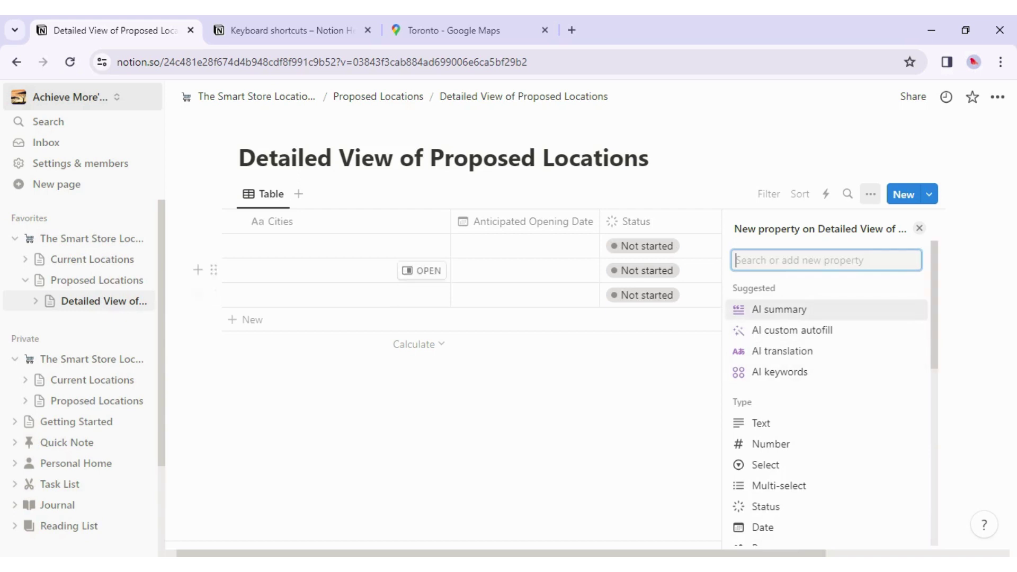
click(920, 228)
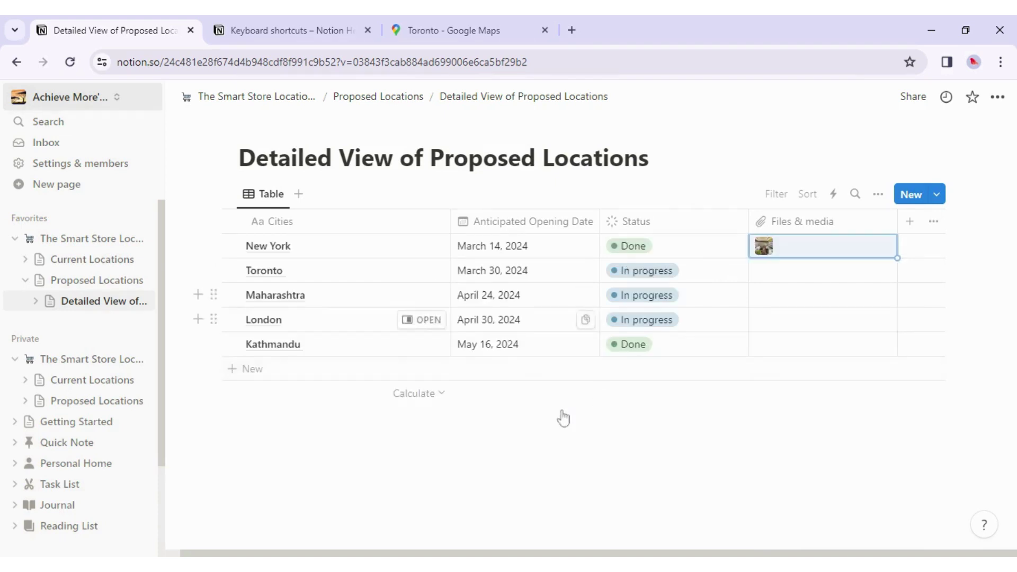
Step: Set the status of the Kathmandu row to Not started
click(714, 403)
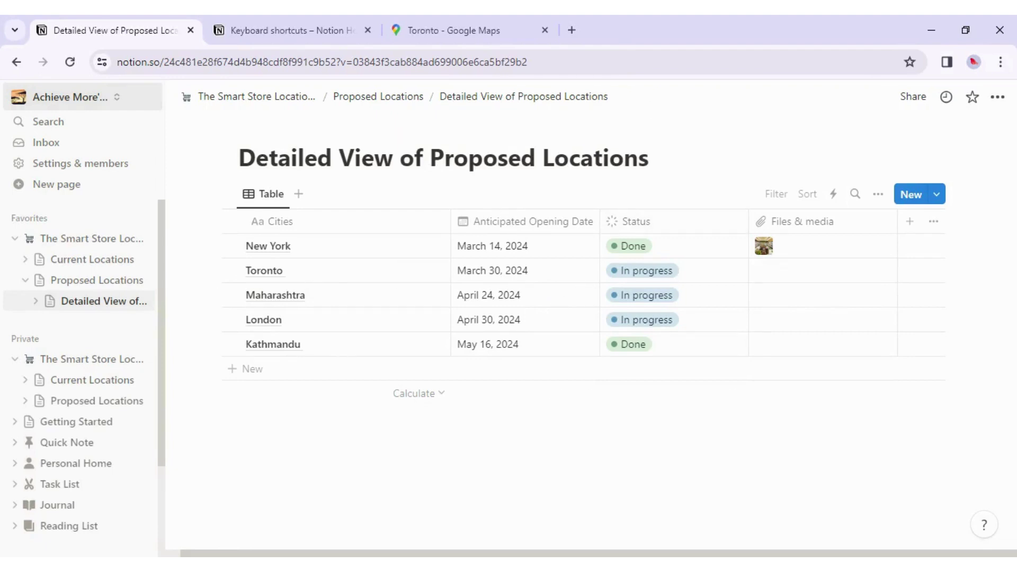
click(630, 349)
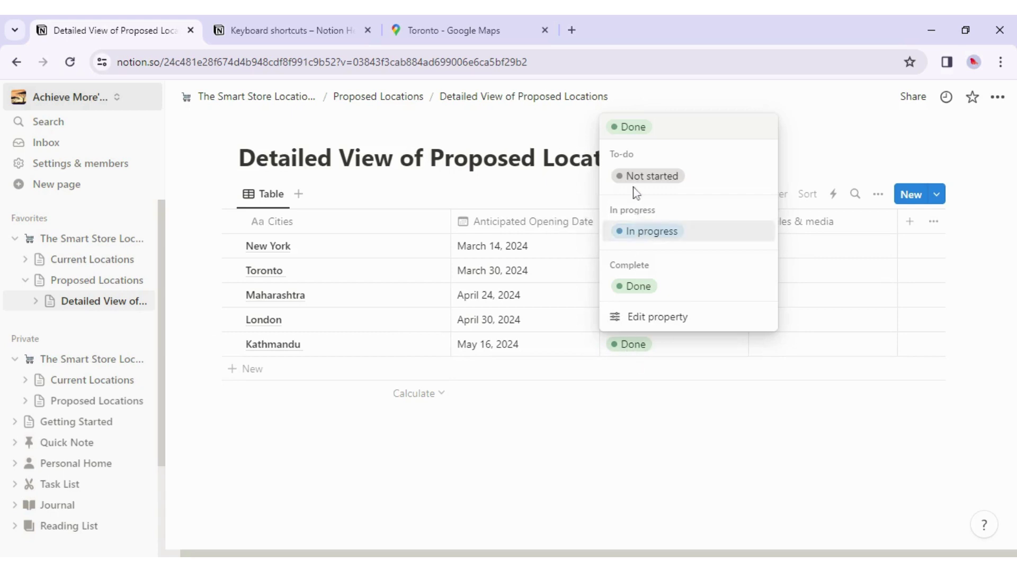
click(643, 177)
key(Escape)
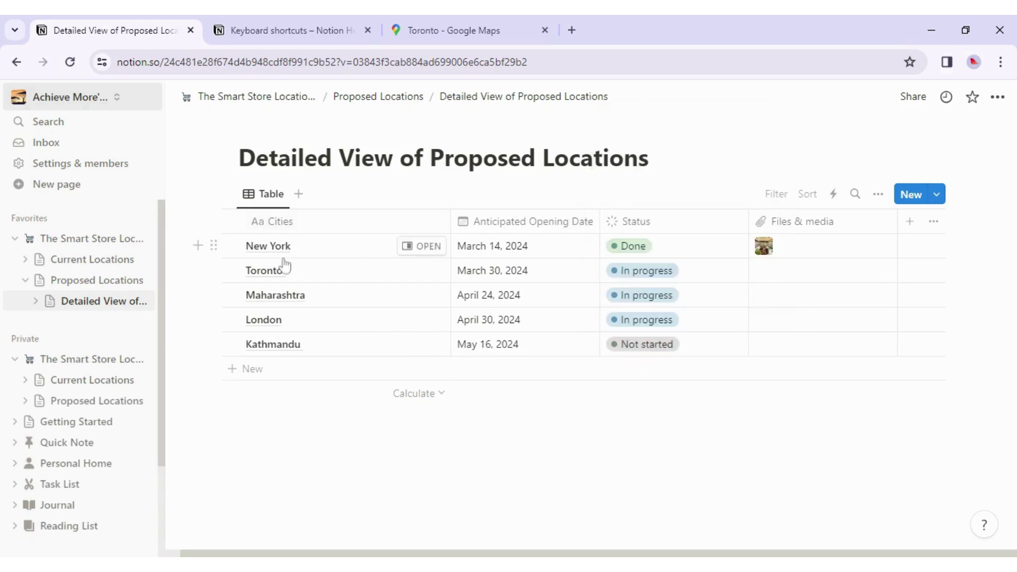
Step: Open the New York entry's page beside the table, start its empty body, and close the page
click(416, 249)
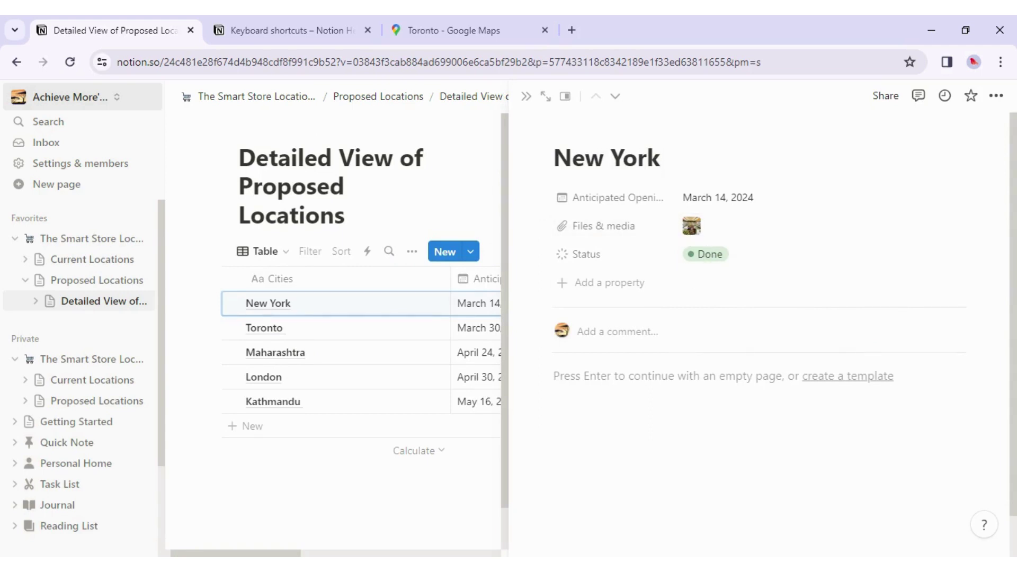
mouse_move(577, 136)
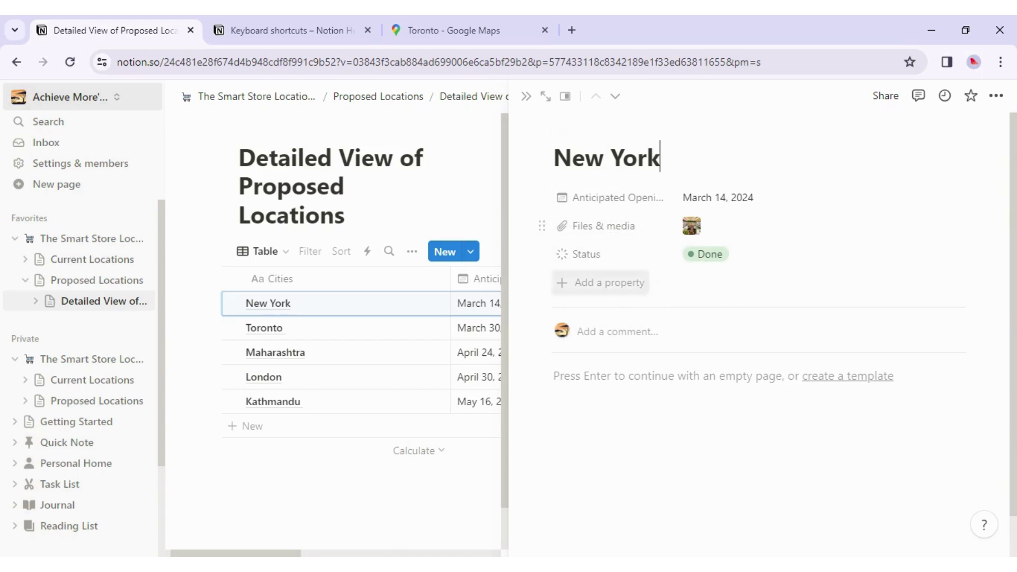
click(612, 375)
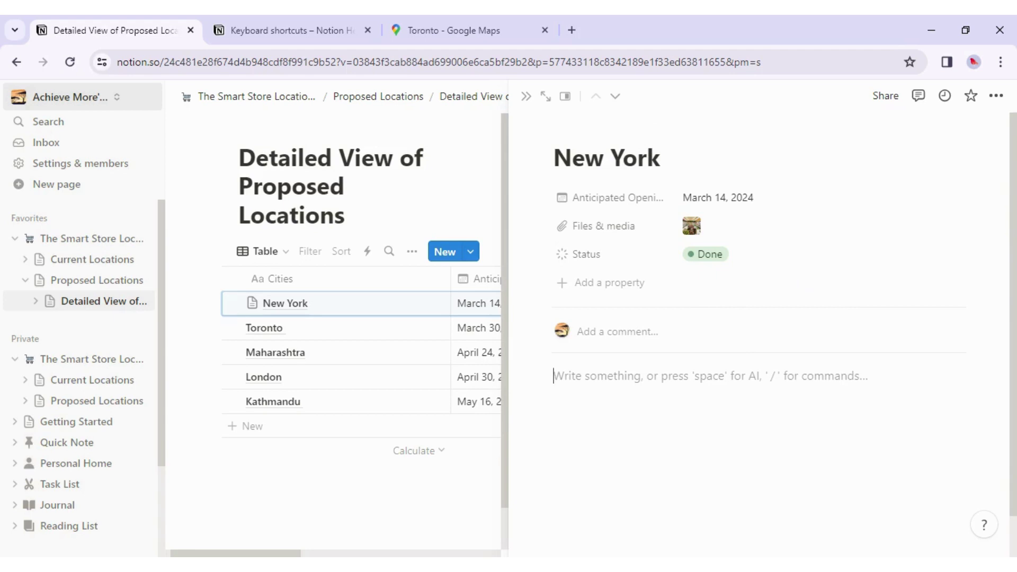
click(525, 96)
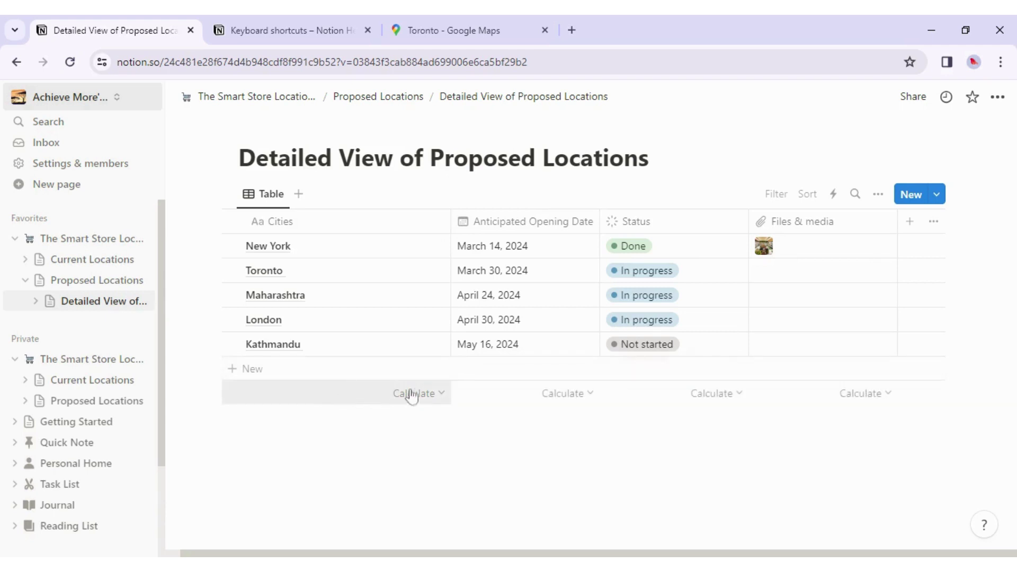
Step: Add a Count all calculation under Cities and an Earliest date calculation under Anticipated Opening Date
click(432, 395)
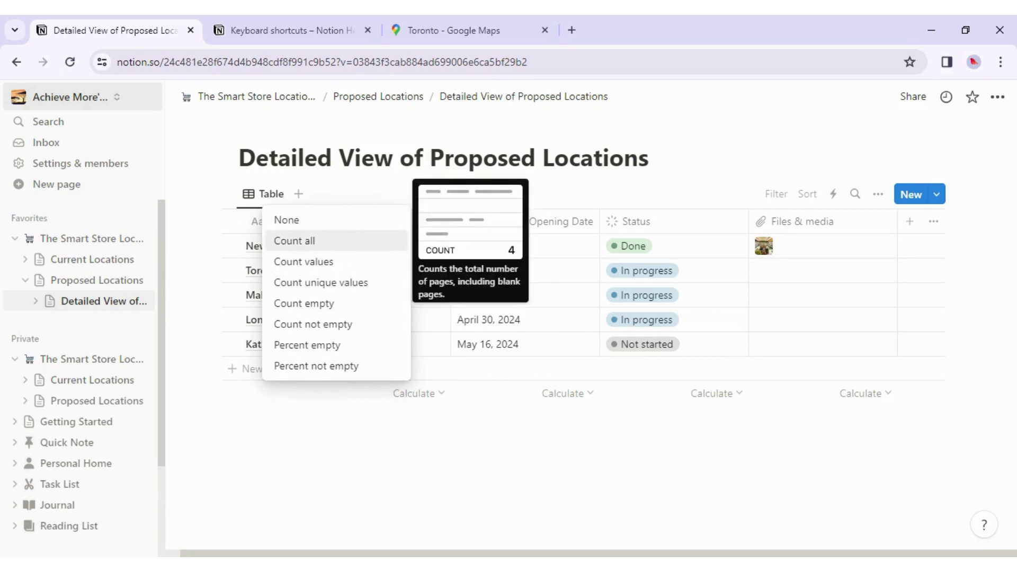
click(382, 244)
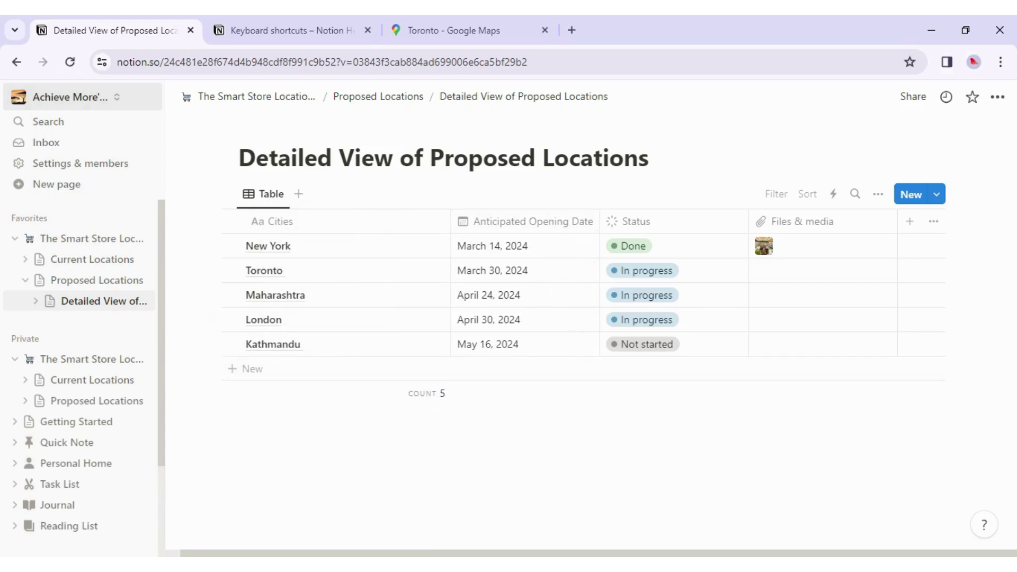
click(588, 398)
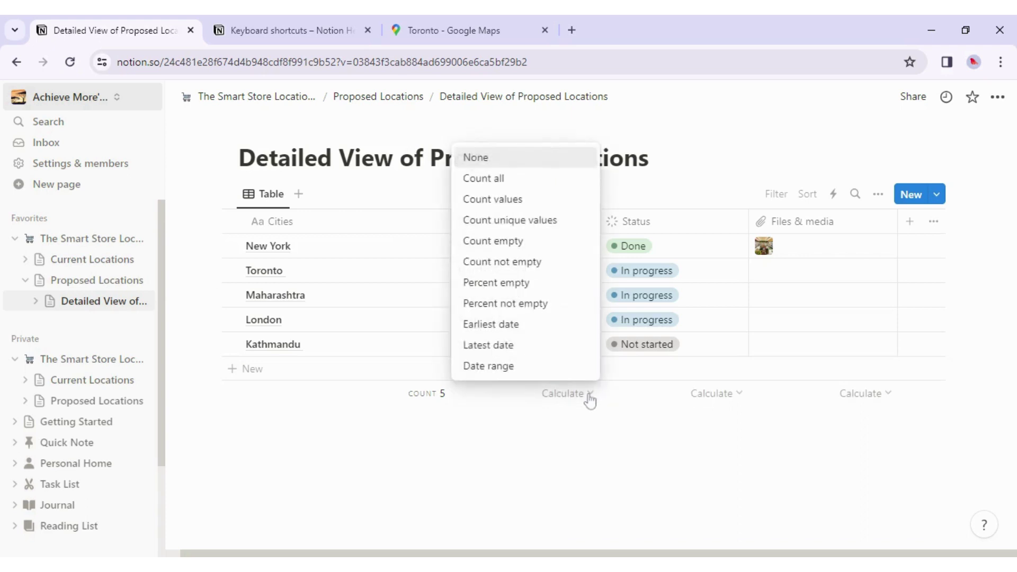
click(510, 330)
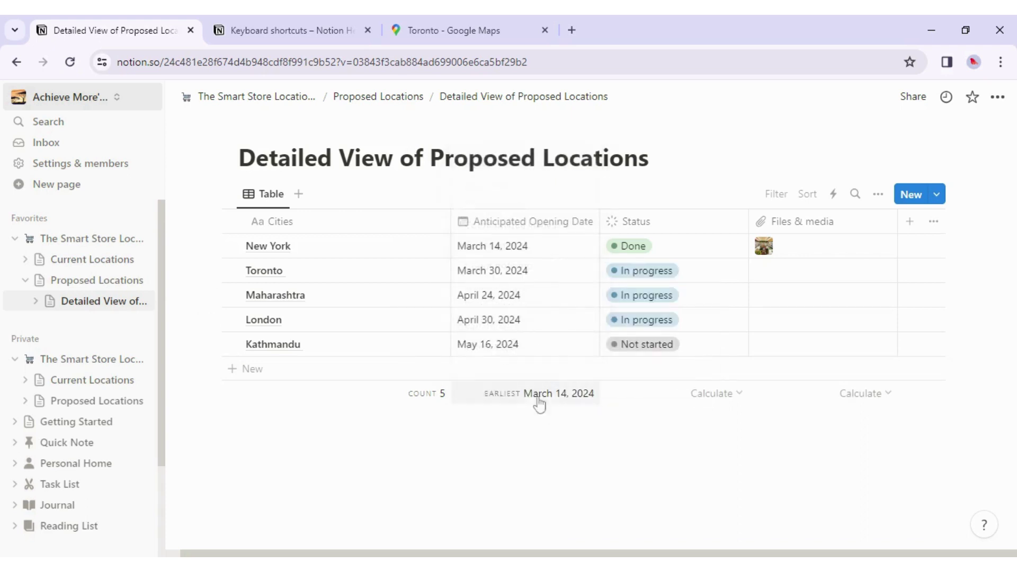
Step: Add a Percent per group calculation for the Complete group under the Status column
click(737, 400)
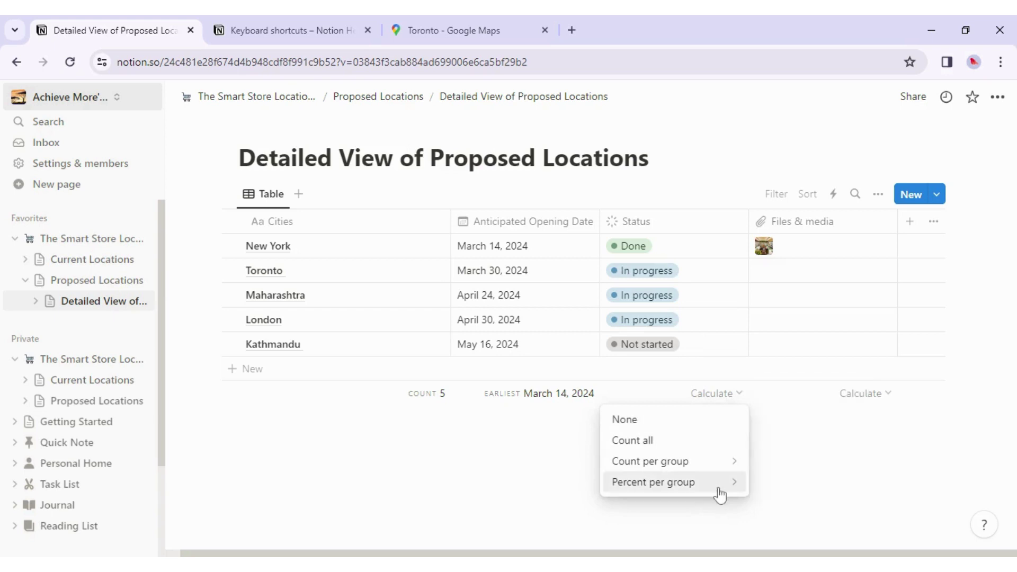
mouse_move(720, 495)
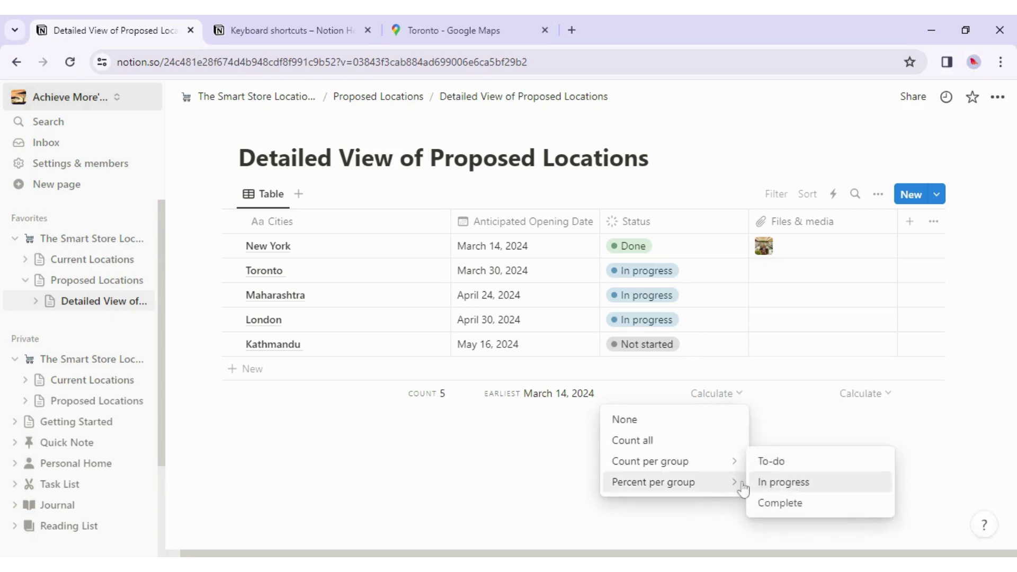
click(799, 515)
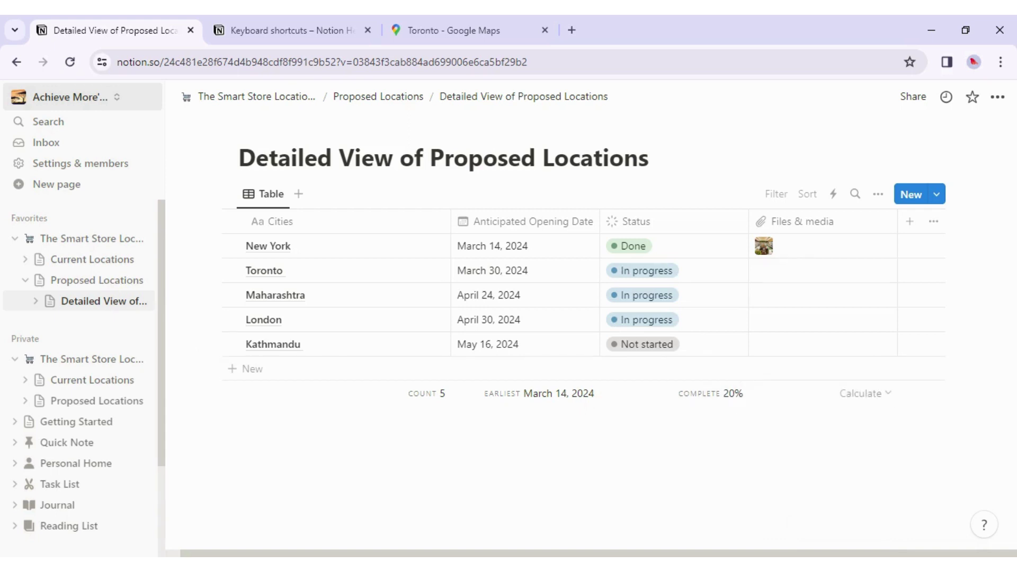
Step: Review the Anticipated Opening Date column's options, and search the table for "toronto", clearing the search again
click(559, 231)
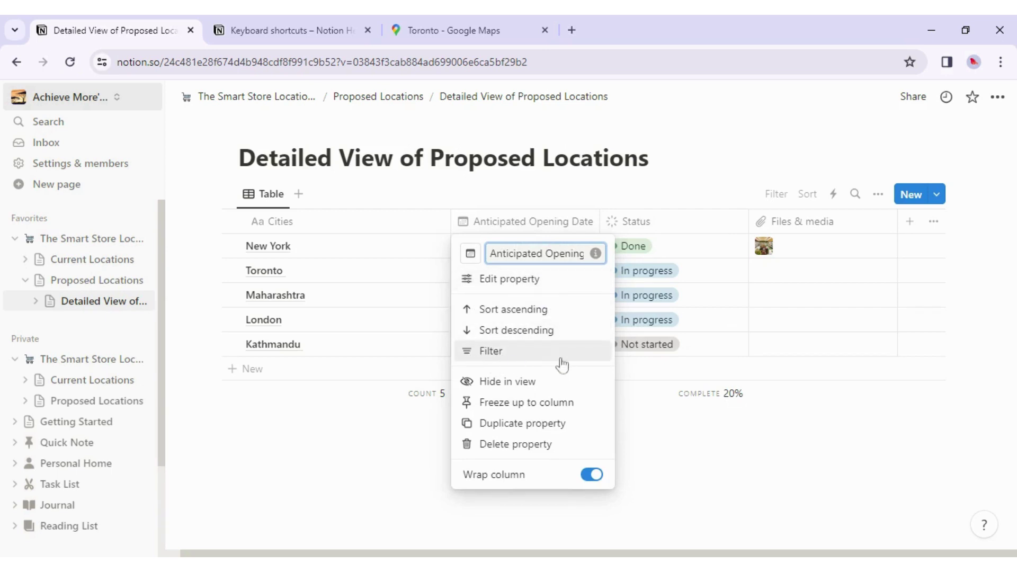
click(724, 181)
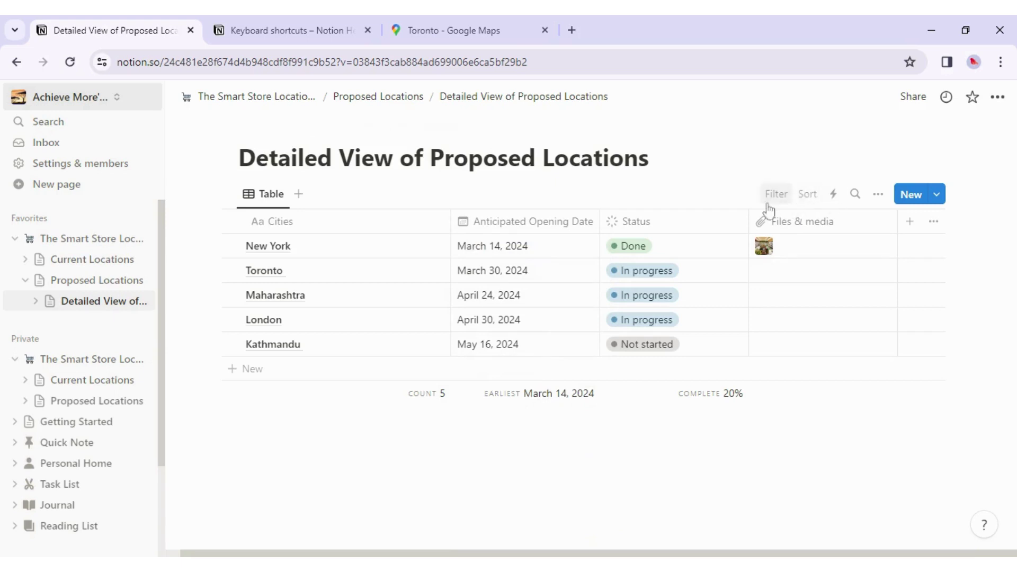
click(854, 195)
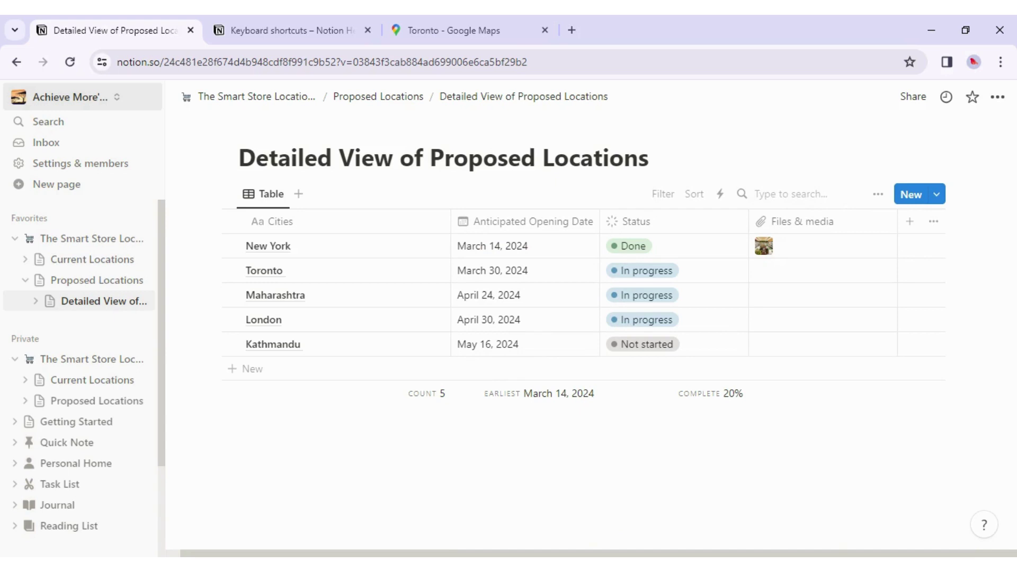
text(toronto)
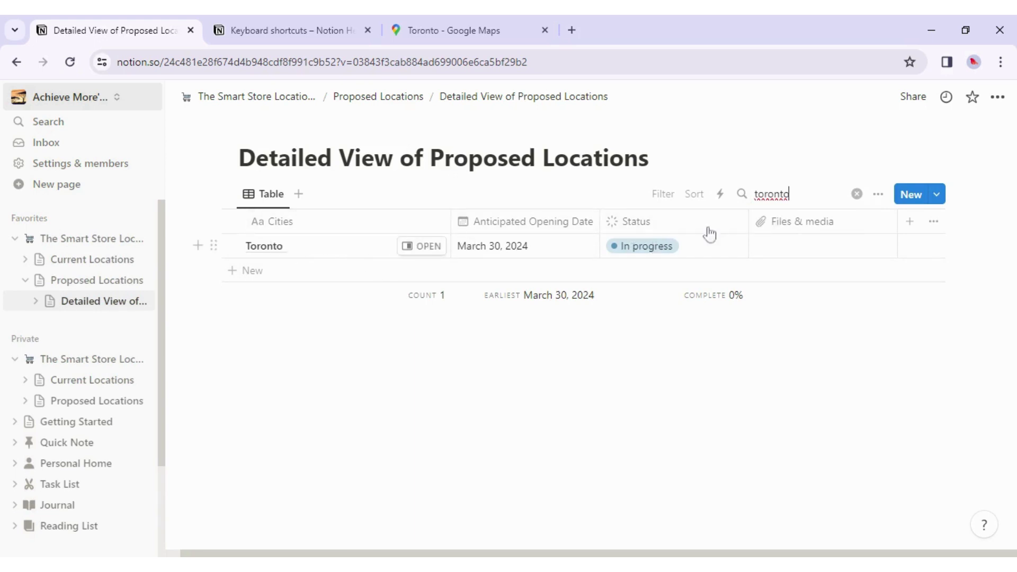
click(856, 193)
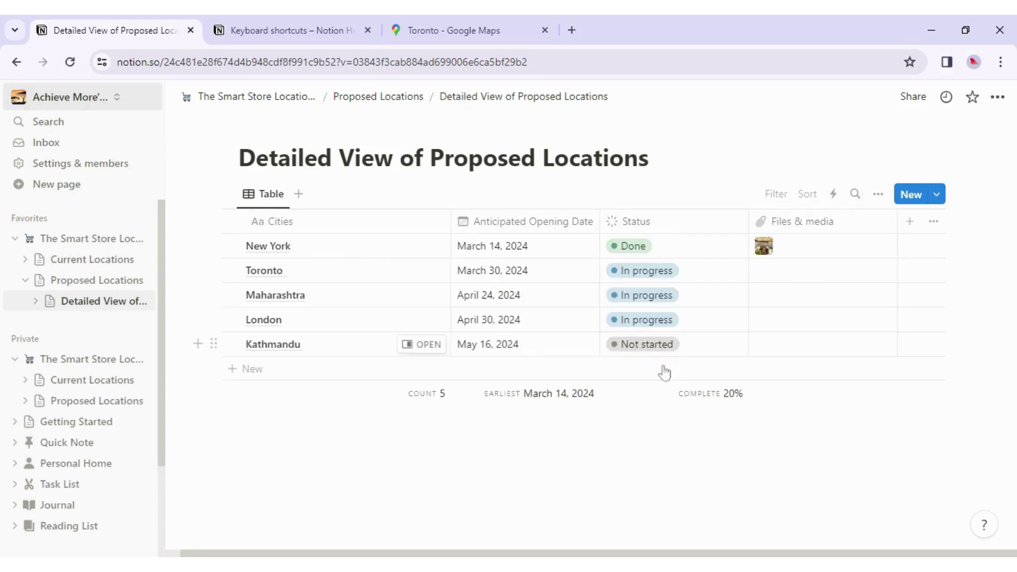
Step: Review the table's view options, and add a Board view to the Detailed View of Proposed Locations database
click(877, 195)
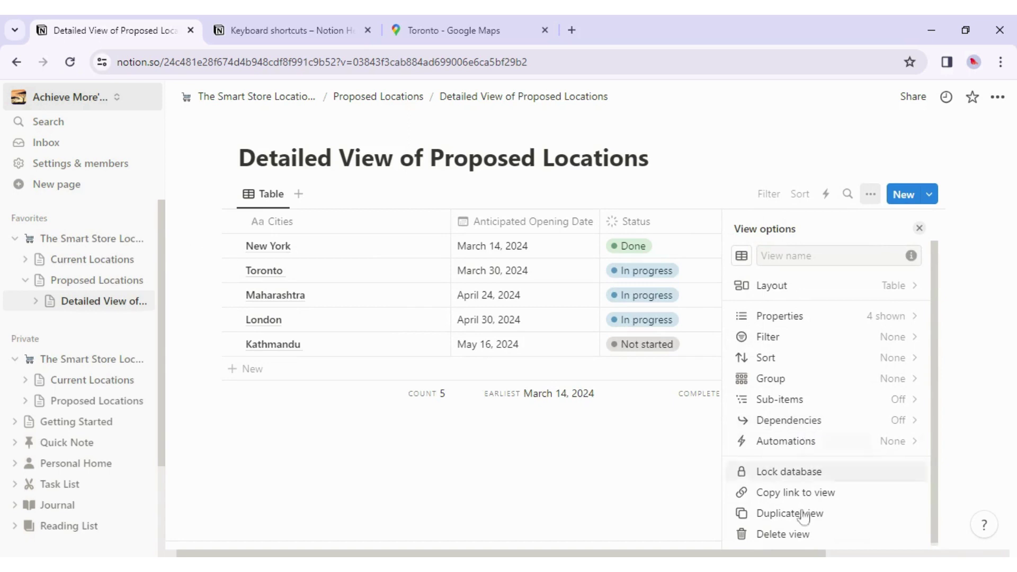
key(Escape)
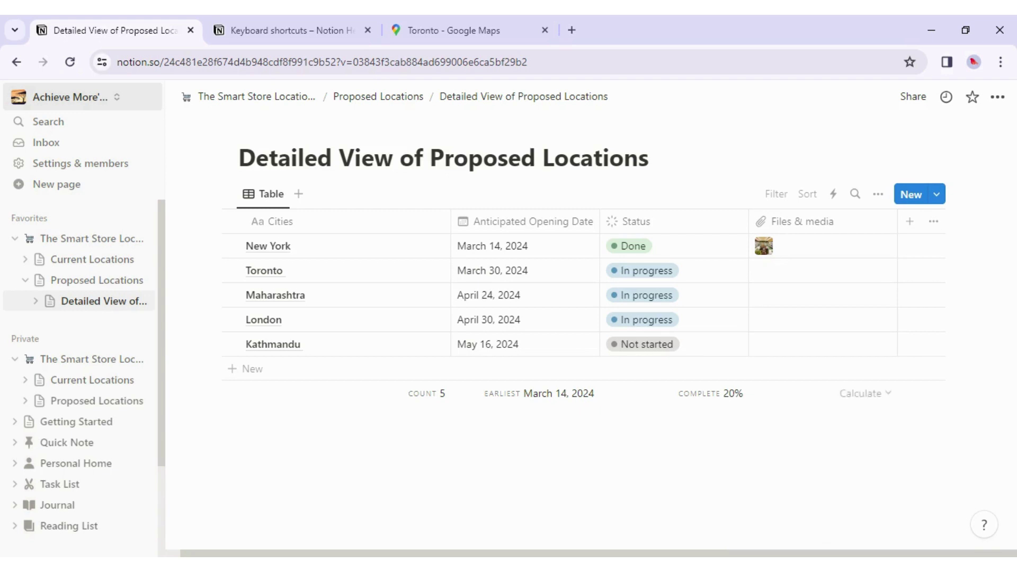
click(300, 195)
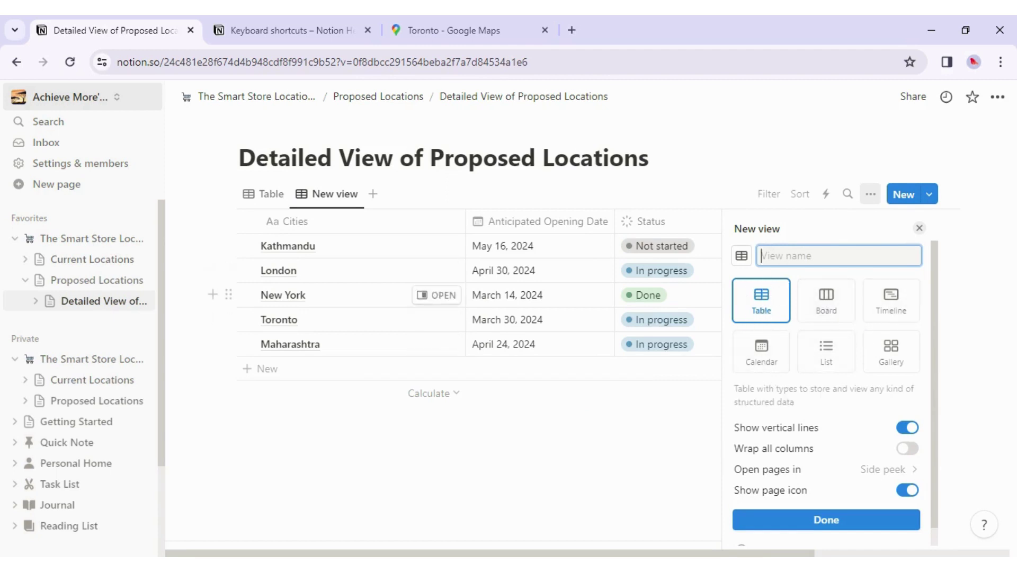
click(823, 318)
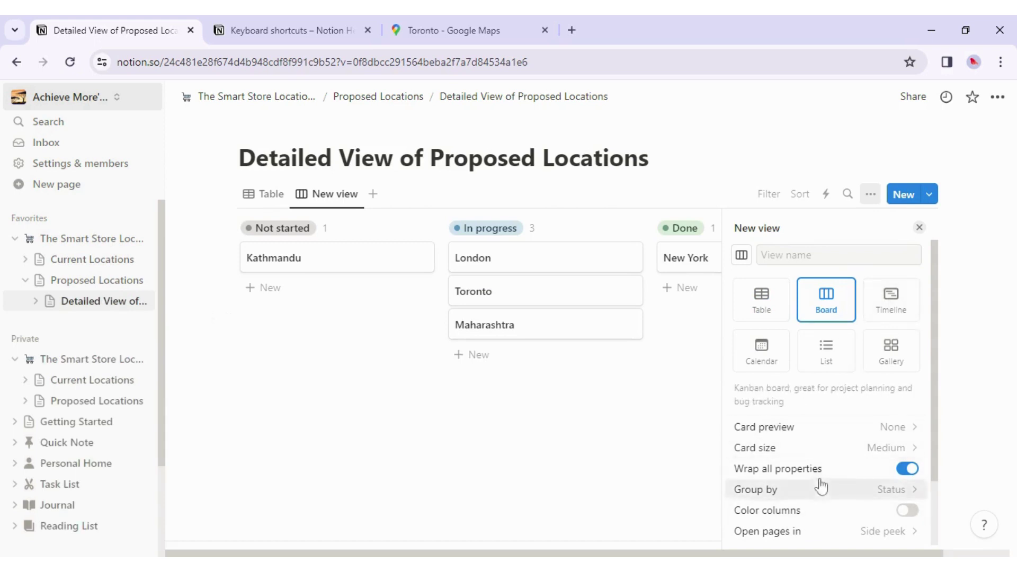
scroll(820, 475, down, 2)
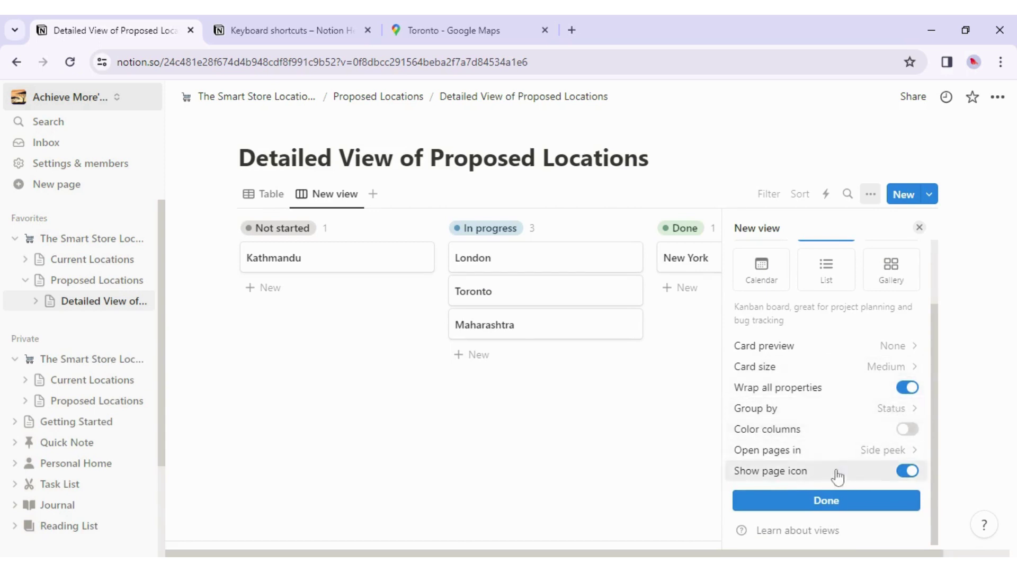
click(851, 503)
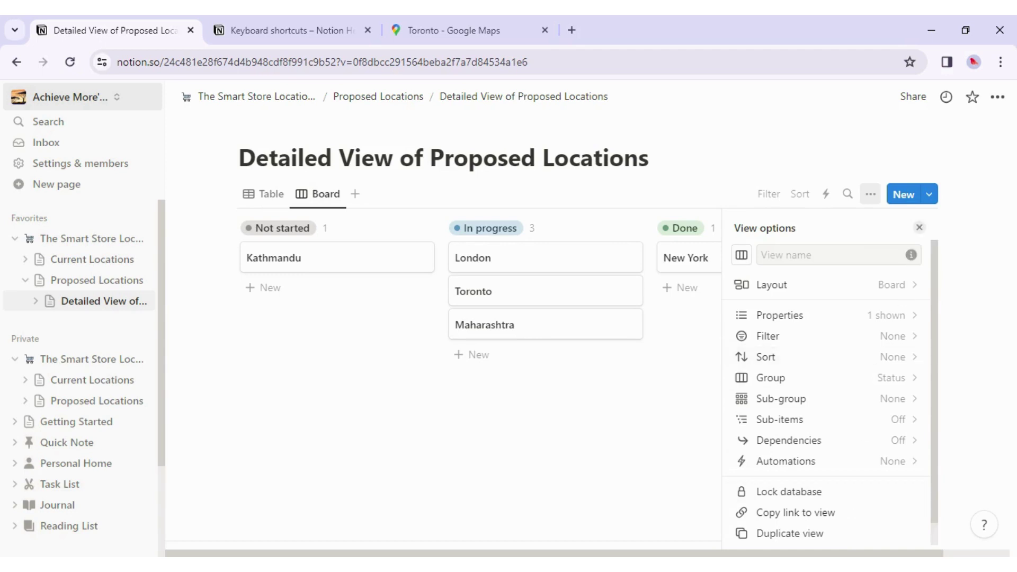
click(919, 227)
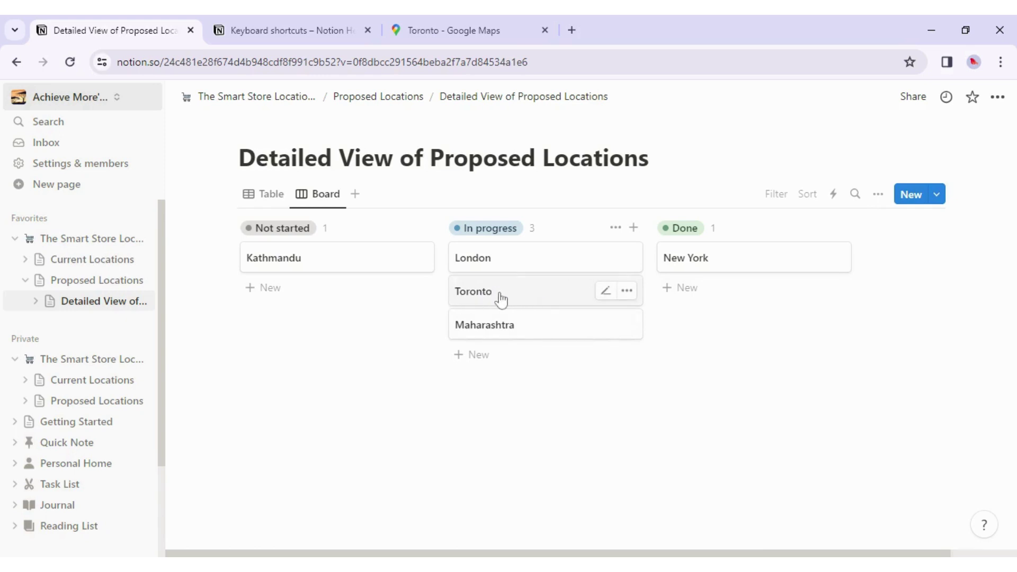
Step: Move the Toronto card from In progress to Done on the board, and return to the table view
drag(501, 299, 712, 300)
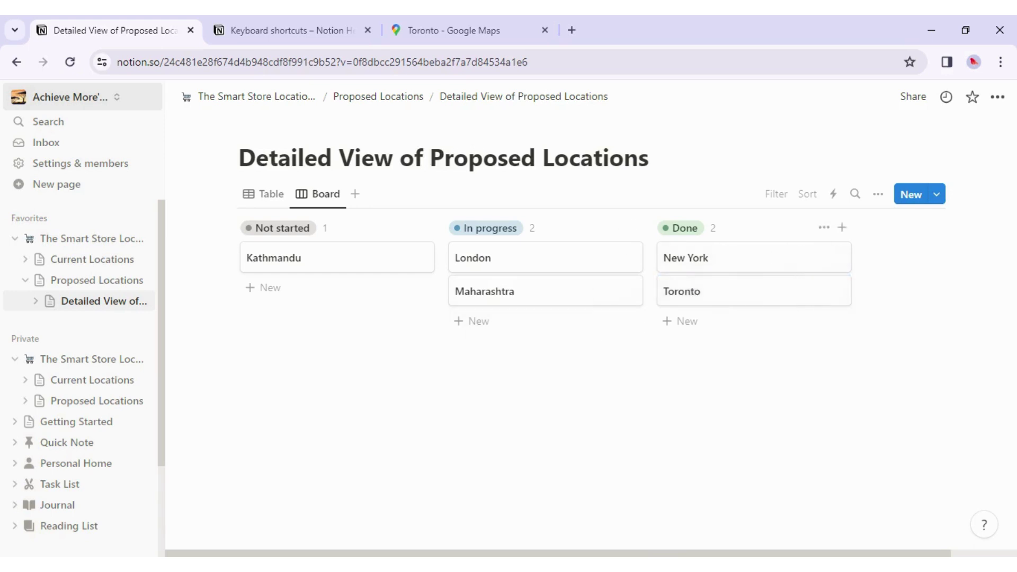
click(262, 198)
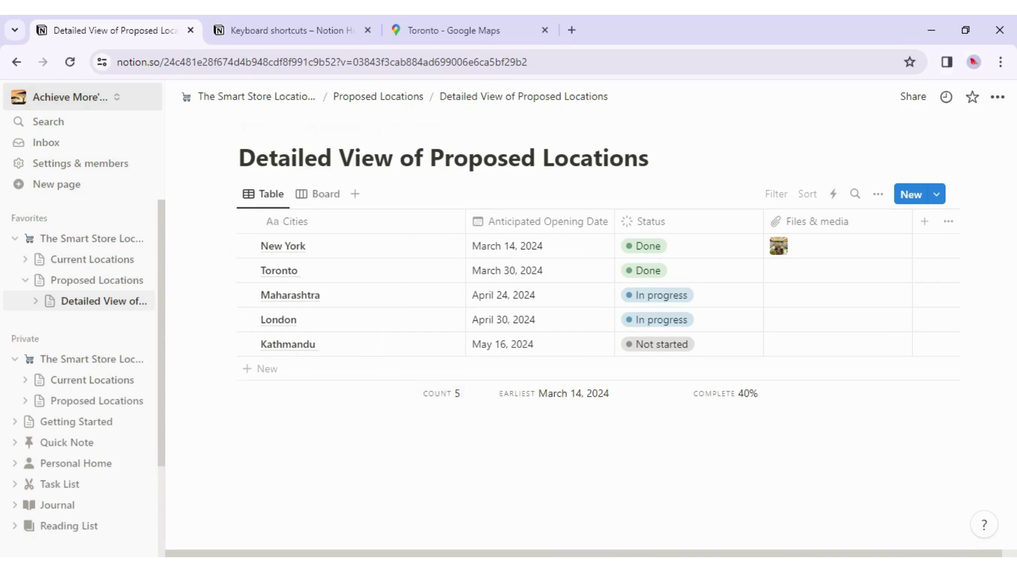
Step: Add a Calendar view to the proposed locations database, keeping its default settings
click(355, 194)
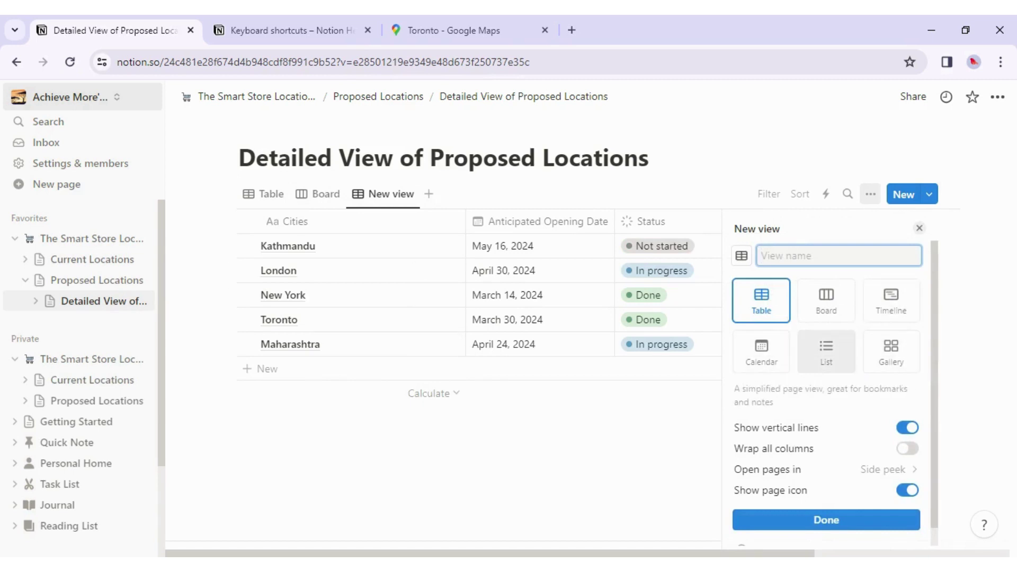
click(776, 364)
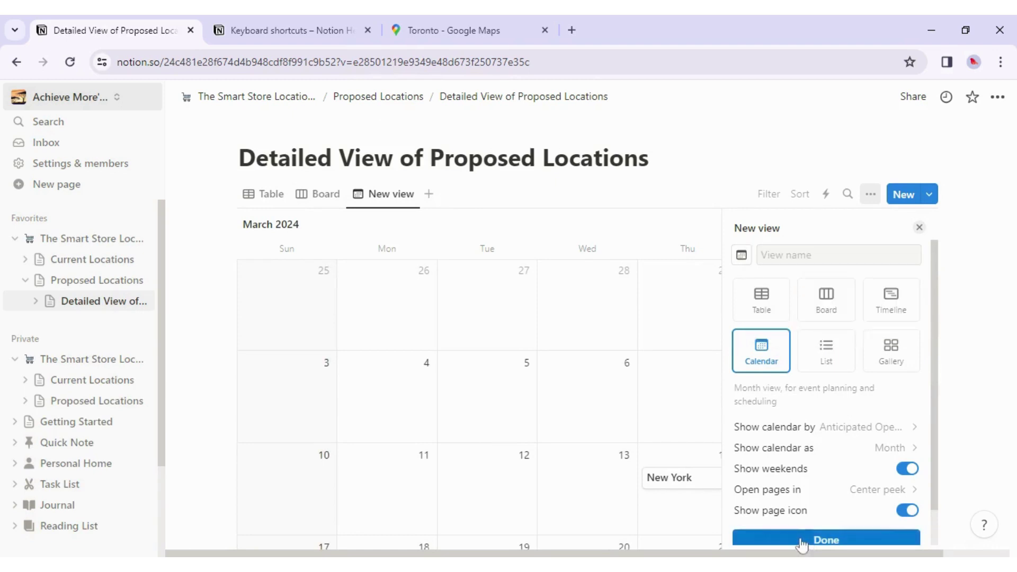
click(801, 541)
click(919, 228)
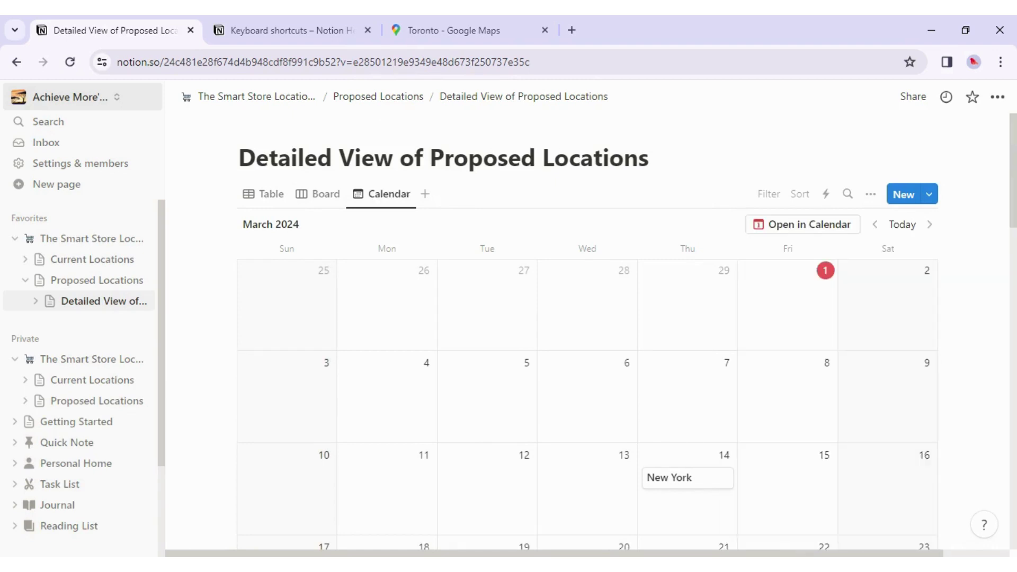
Step: Examine the cities' opening dates across the March to May 2024 calendar, and open and close the New York entry
scroll(863, 393, down, 2)
scroll(863, 393, down, 5)
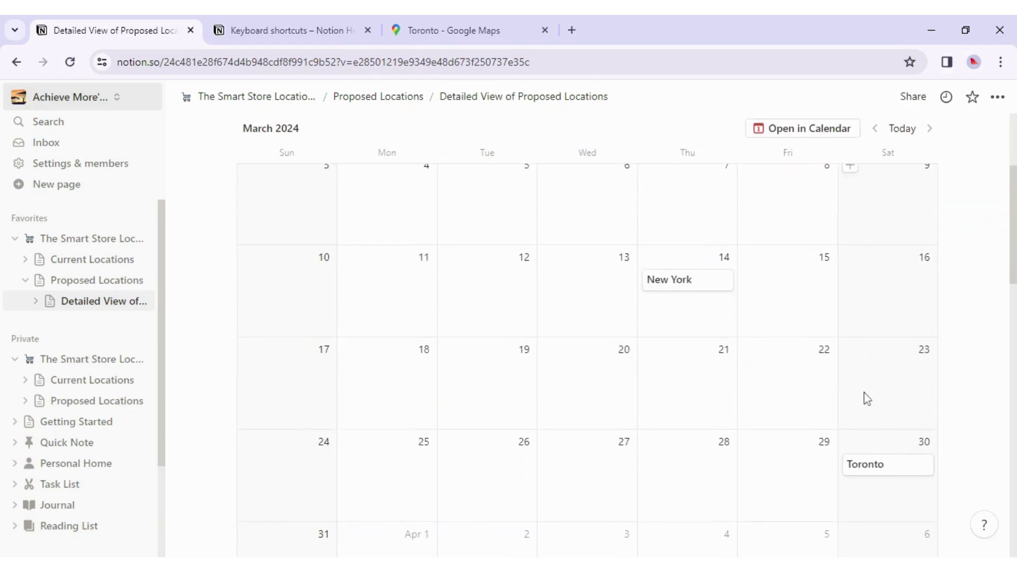
scroll(863, 393, down, 7)
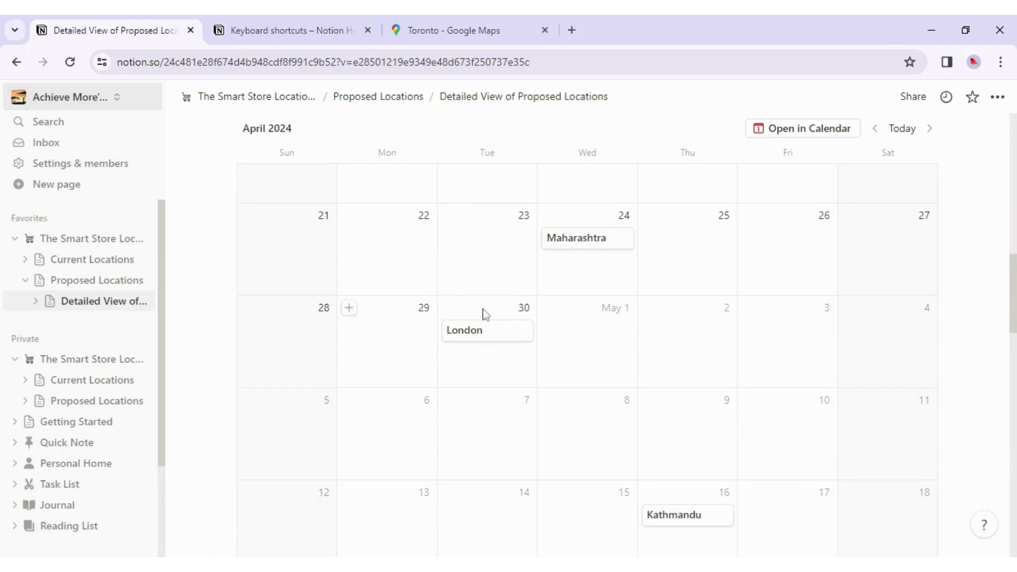
scroll(690, 387, down, 1)
scroll(690, 387, down, 2)
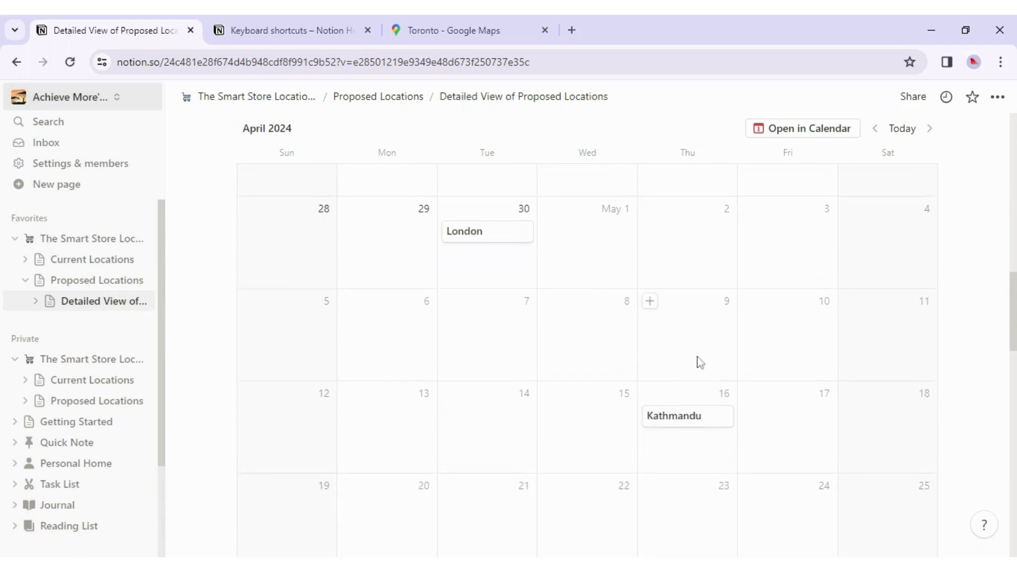
scroll(697, 356, up, 5)
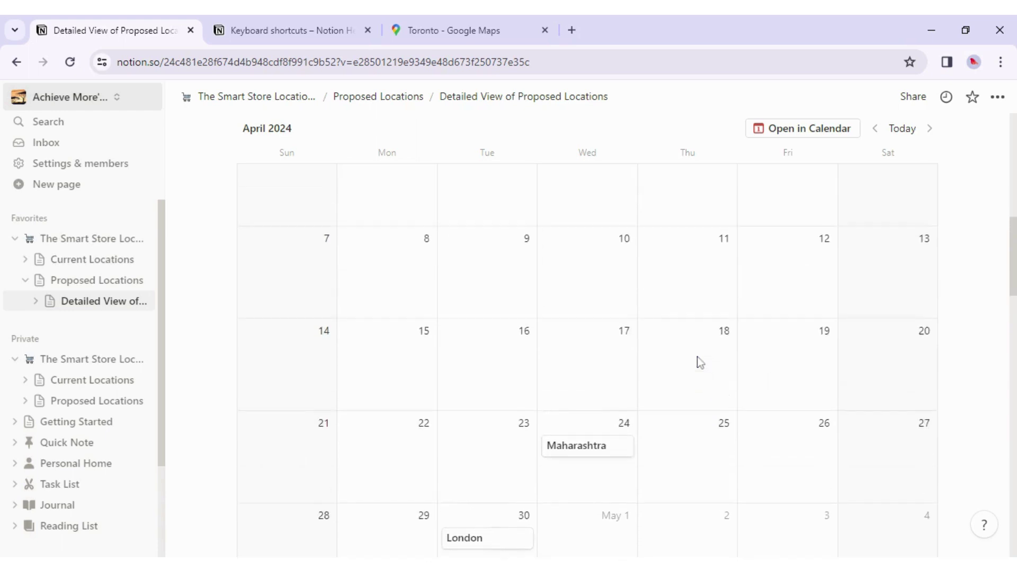
scroll(697, 357, up, 8)
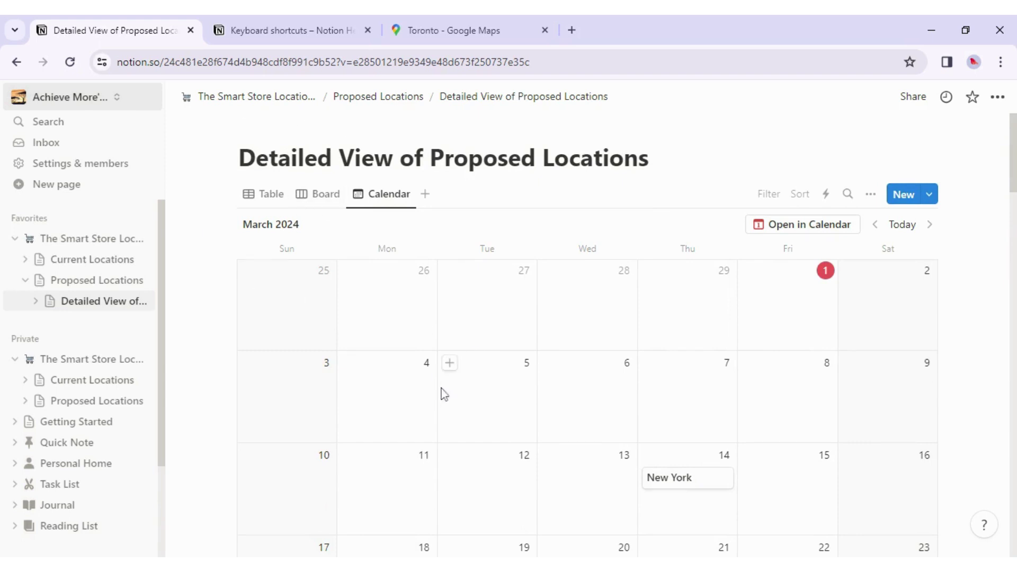
click(699, 483)
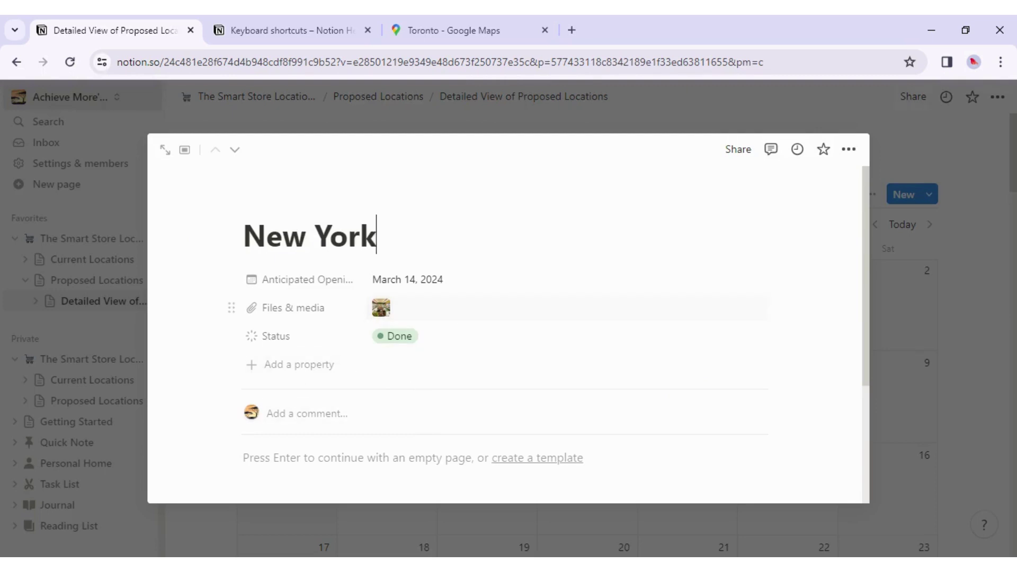
click(396, 118)
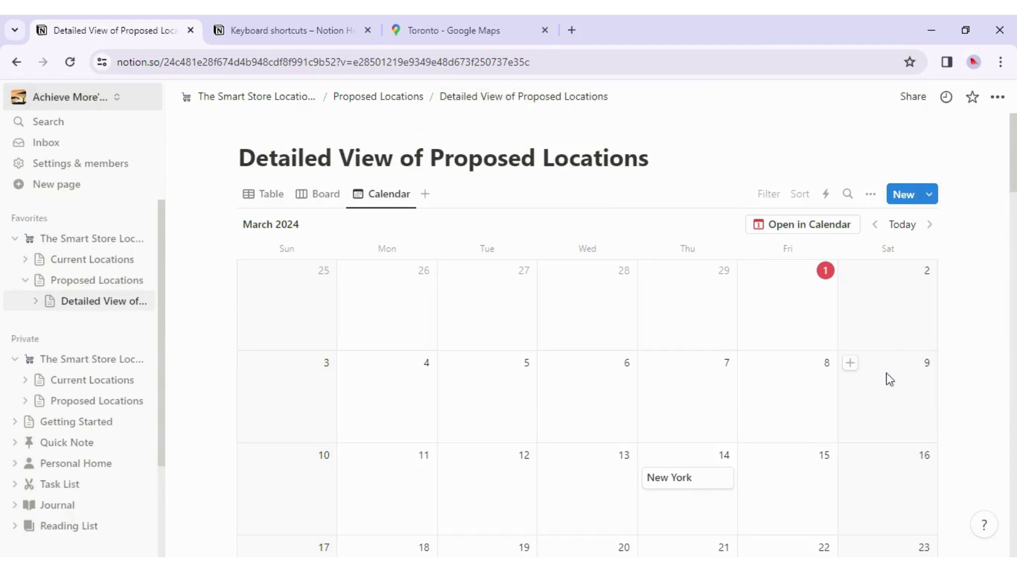
scroll(594, 391, down, 10)
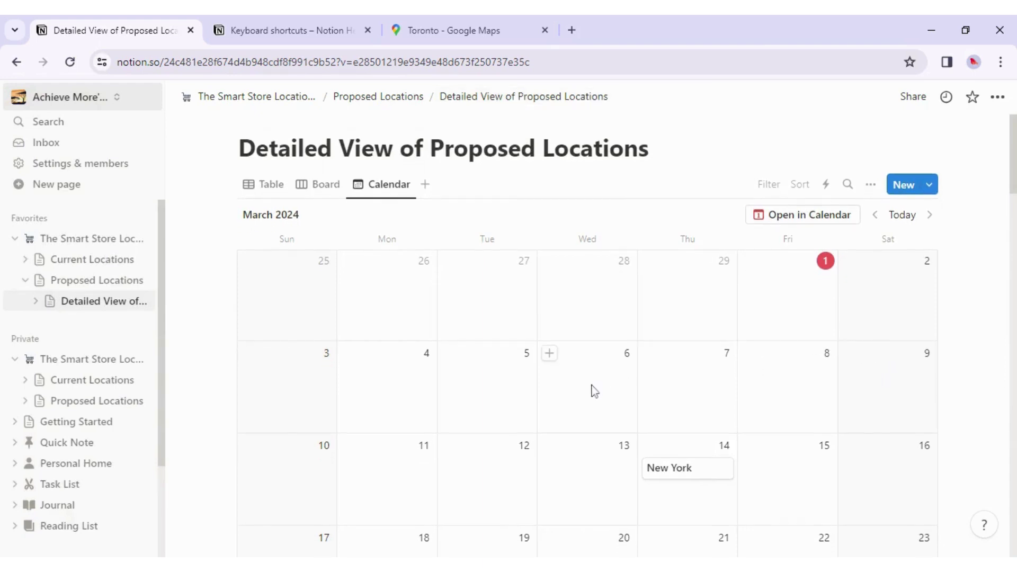
scroll(594, 391, up, 10)
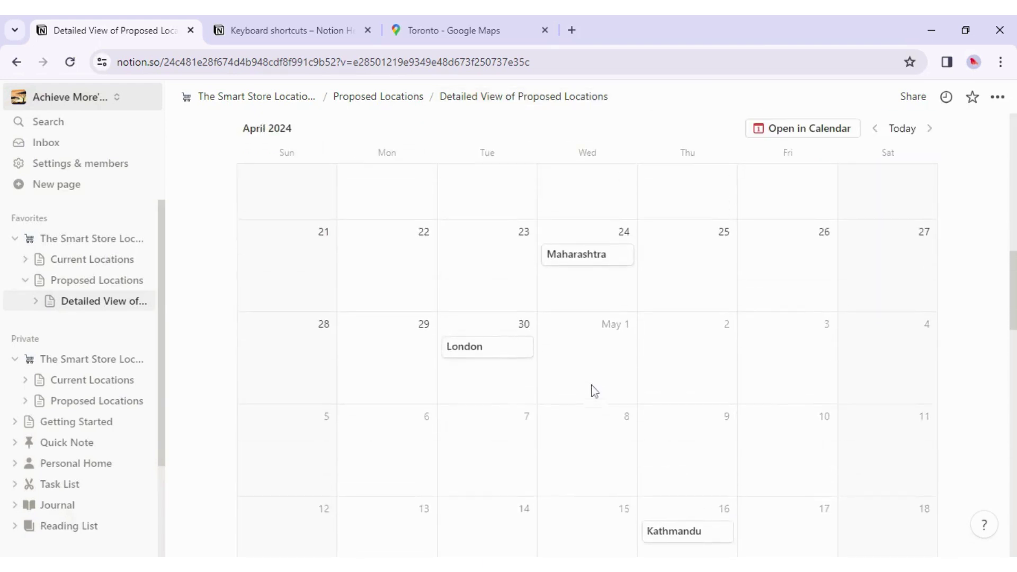
scroll(594, 391, up, 2)
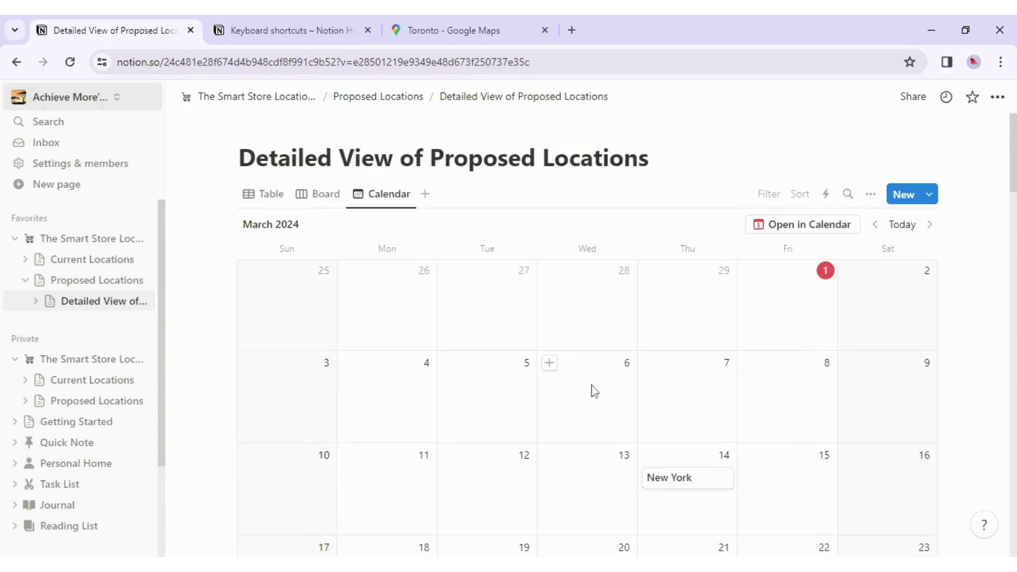
Step: Switch among the database's views, expand its list of views in the sidebar, and return to the Table view from there
click(322, 203)
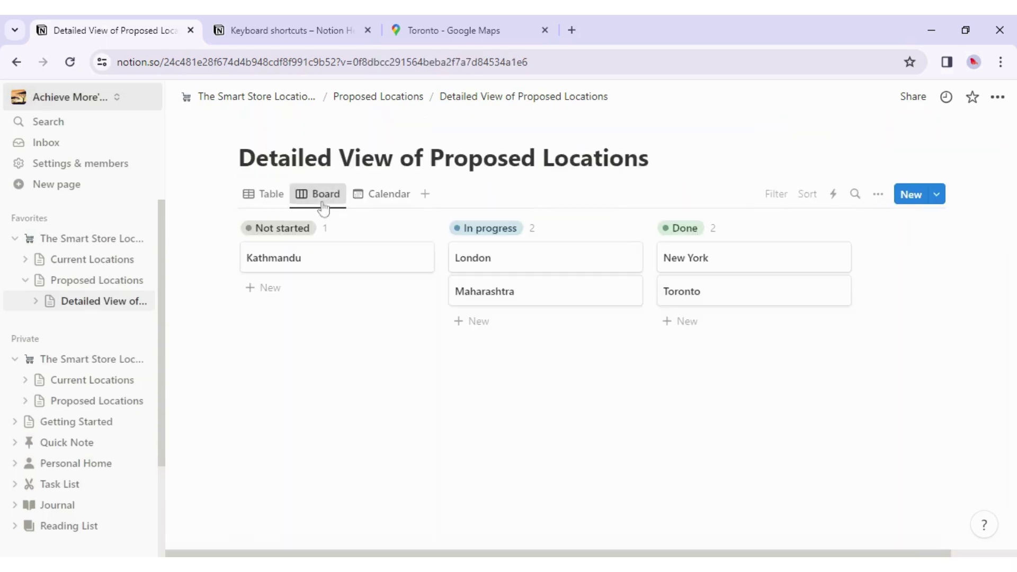
click(273, 195)
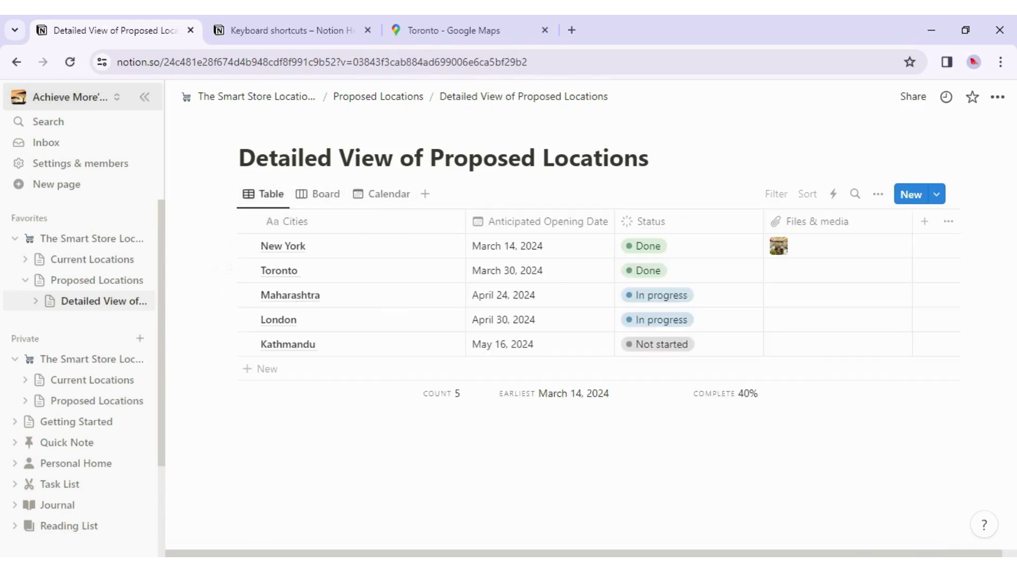
click(35, 301)
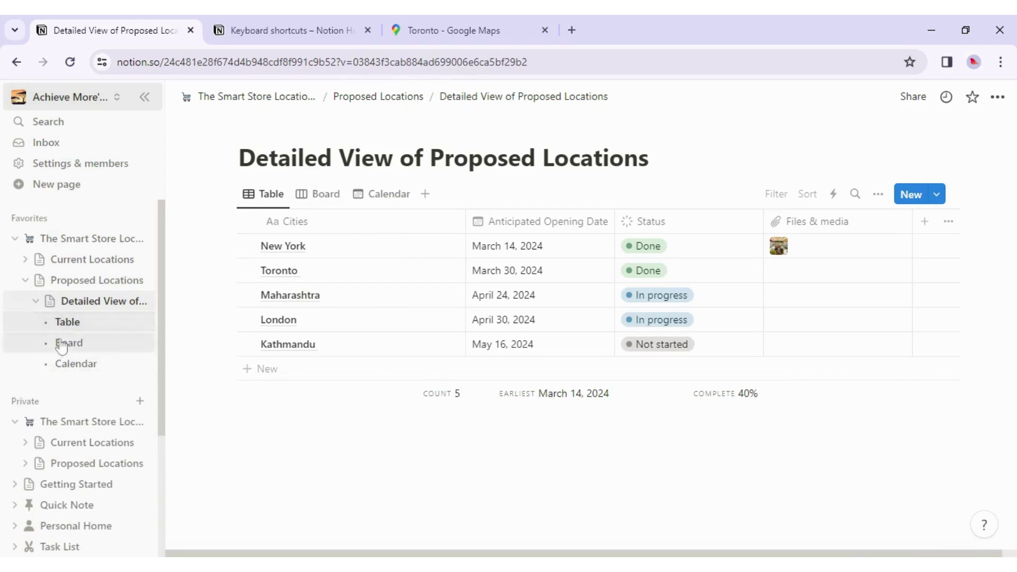
click(62, 373)
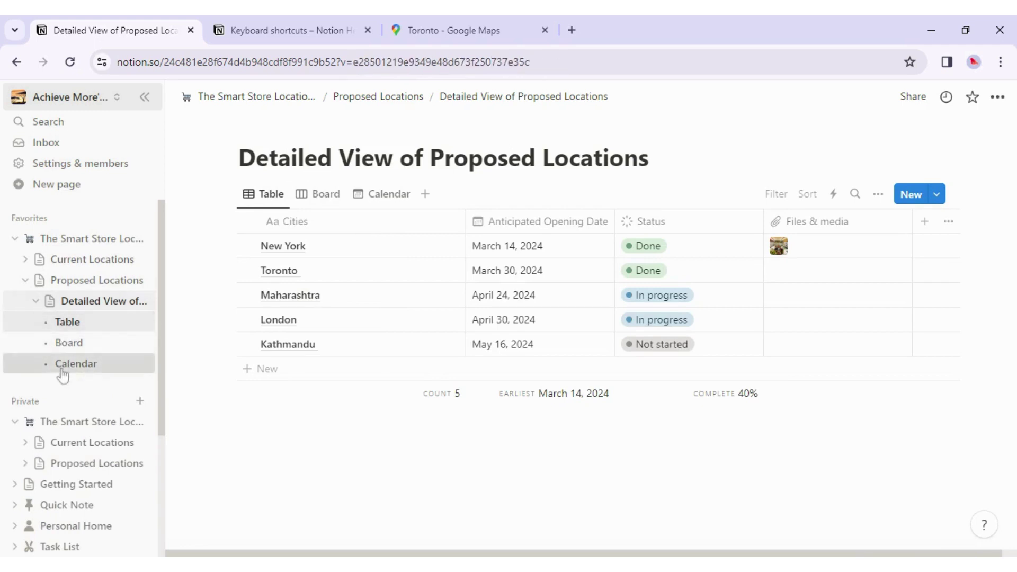
click(73, 348)
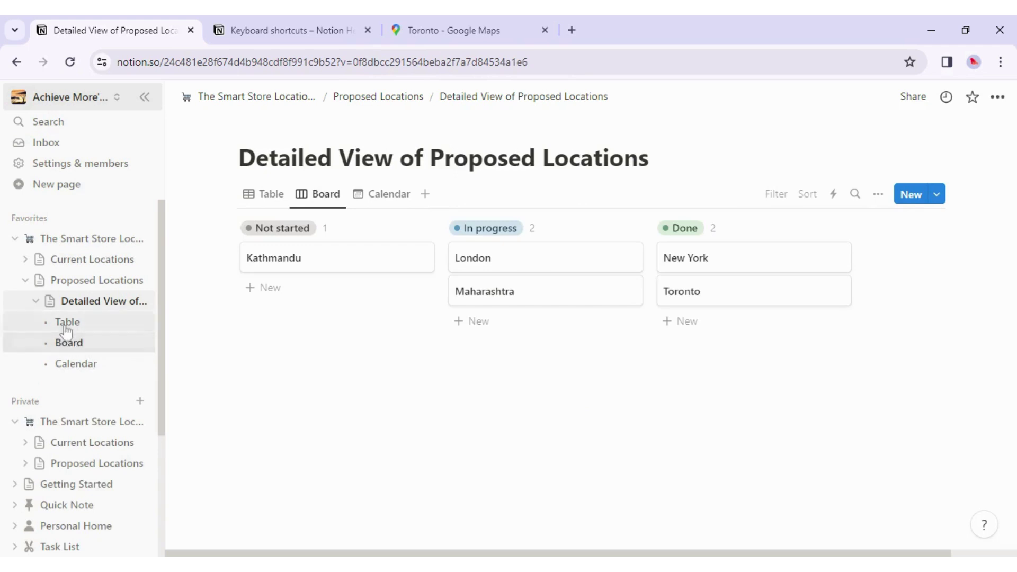
click(65, 329)
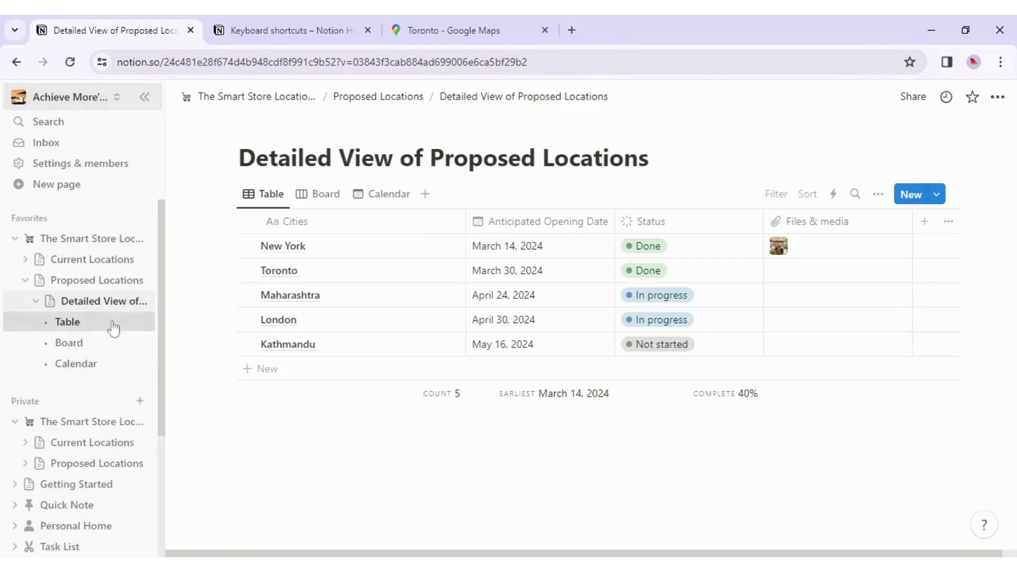
Step: Import the Grocery Store Items Word document as a new Notion page
scroll(113, 324, down, 3)
click(53, 512)
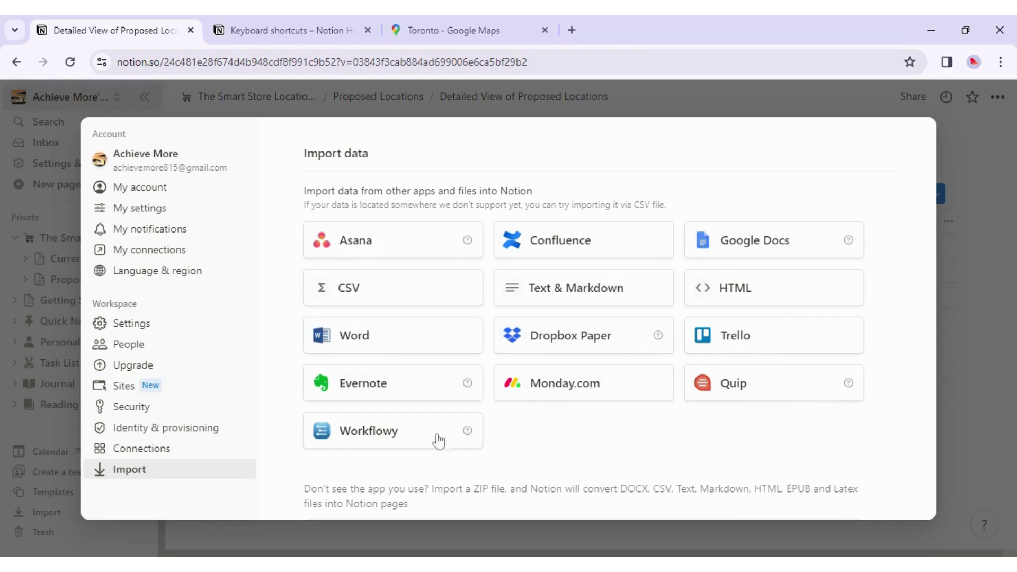
click(370, 336)
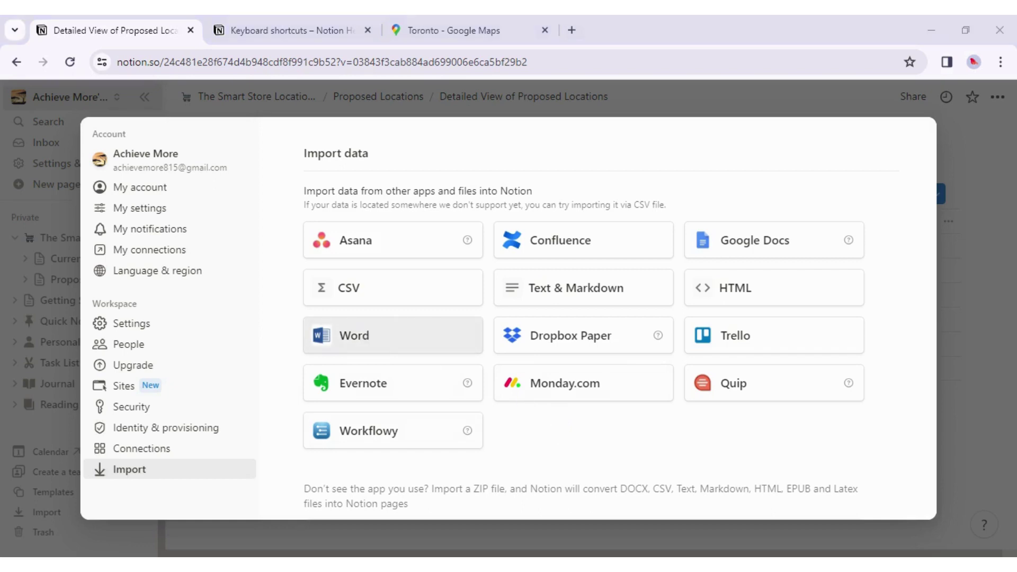
key(Return)
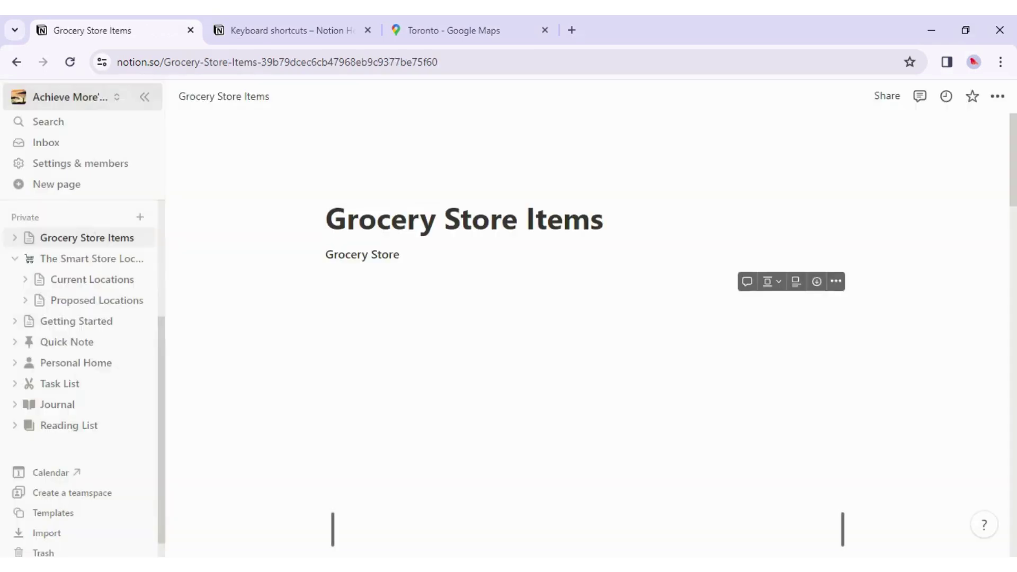
Step: Look through the text and images of the imported Grocery Store Items page, and return to its beginning
scroll(560, 306, down, 2)
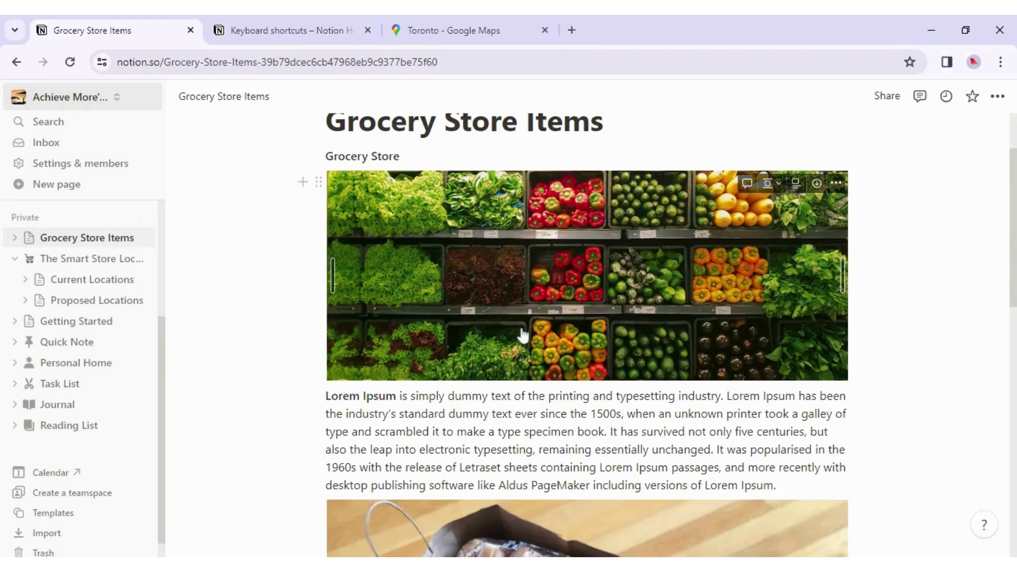
scroll(523, 345, down, 1)
scroll(523, 344, down, 7)
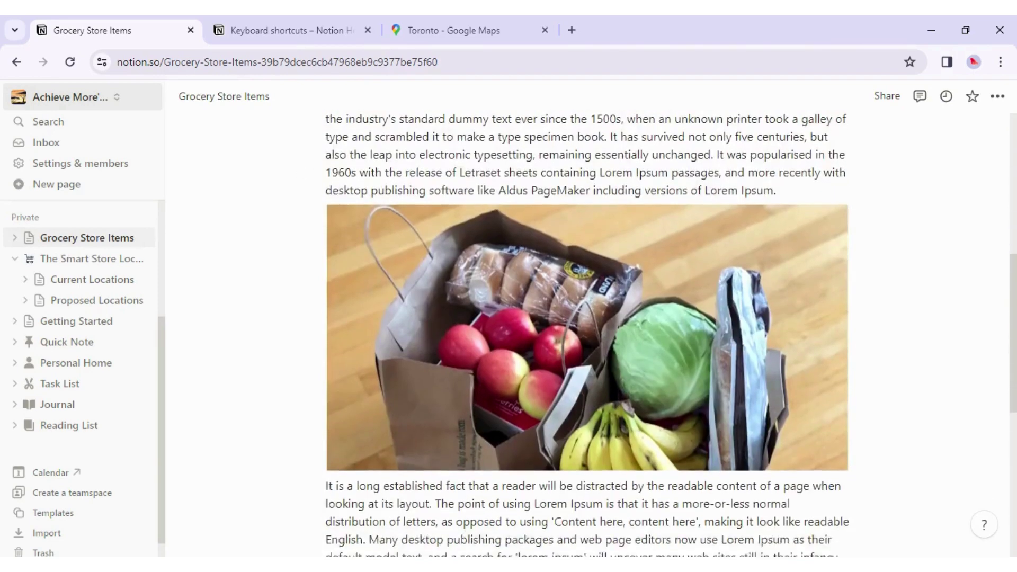
scroll(587, 335, down, 5)
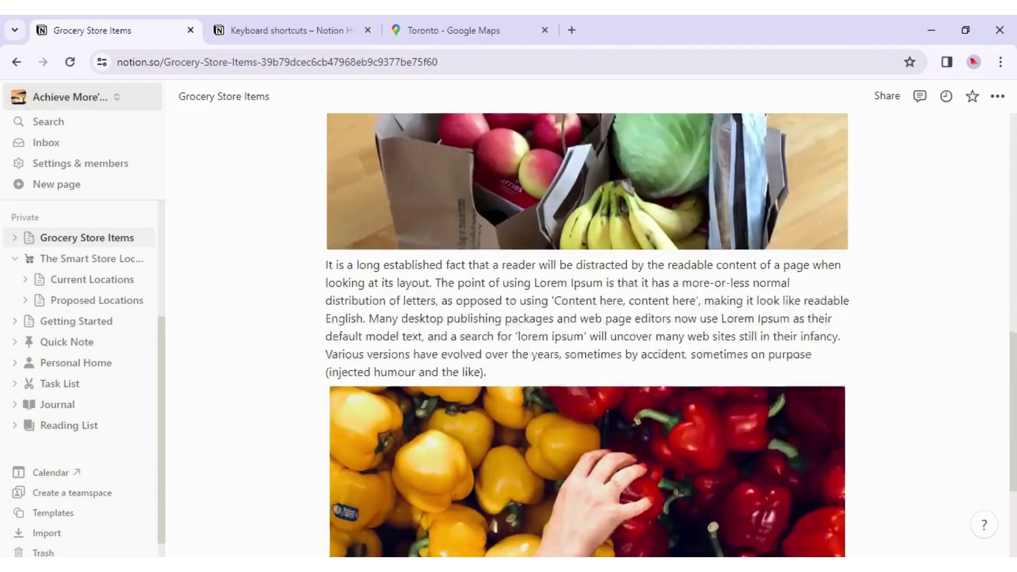
scroll(587, 335, up, 9)
scroll(587, 335, up, 6)
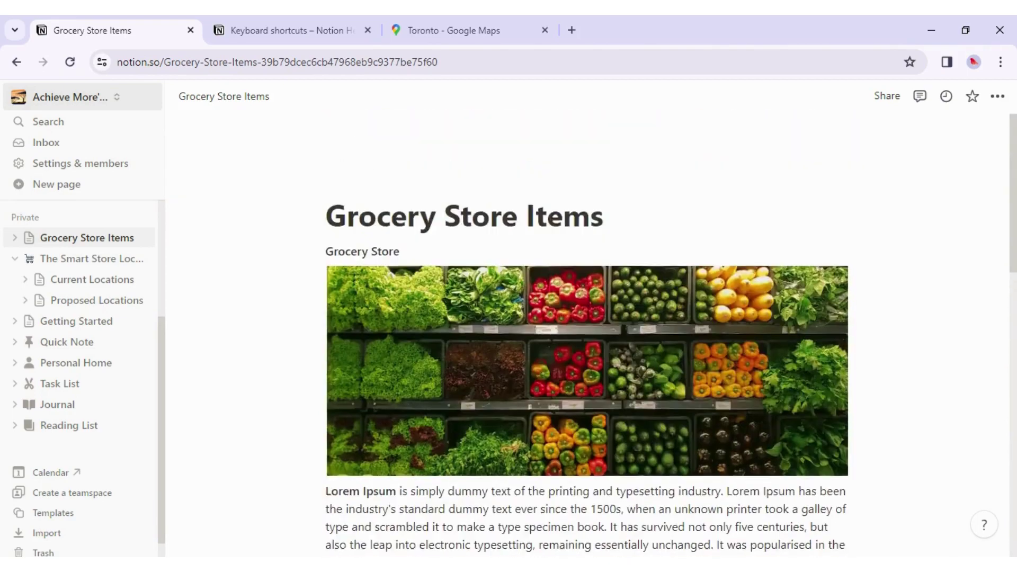
Step: Examine how the pictures and paragraphs of the imported Grocery Store Items document are laid out on the page
scroll(587, 335, down, 4)
scroll(587, 335, up, 4)
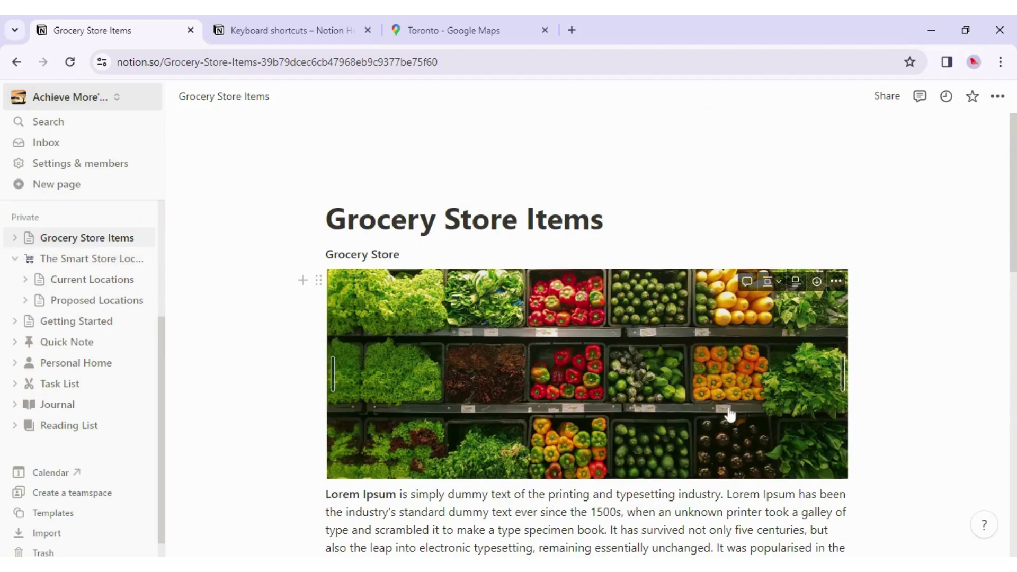
scroll(729, 415, down, 7)
scroll(729, 415, up, 7)
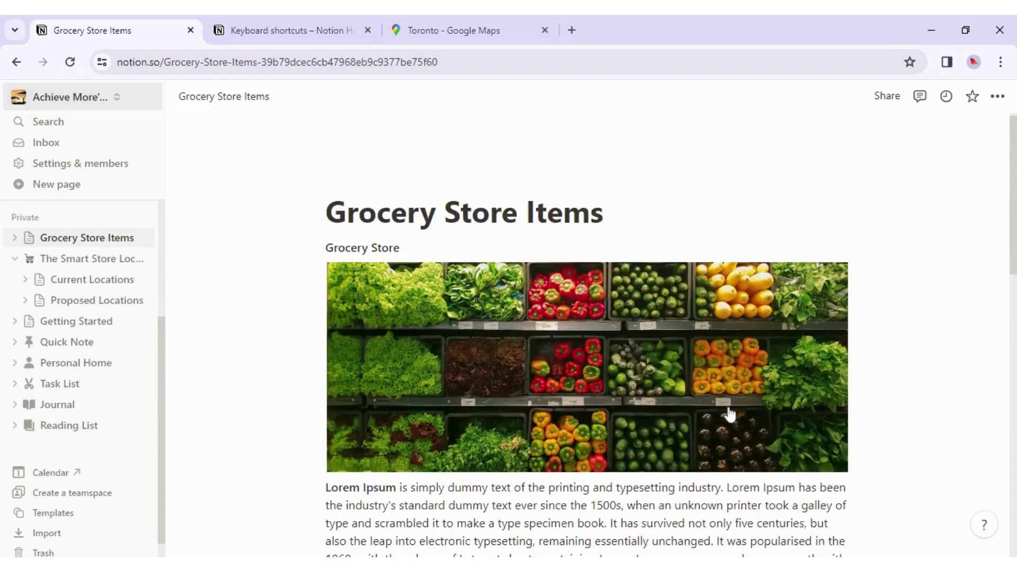
scroll(729, 415, down, 15)
scroll(729, 414, up, 15)
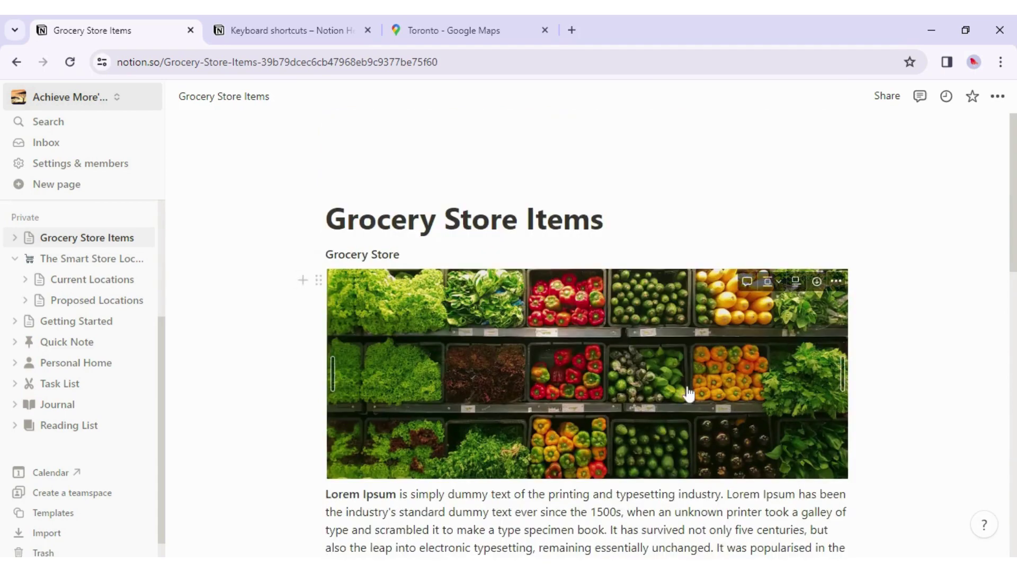
scroll(683, 390, down, 5)
scroll(688, 392, down, 3)
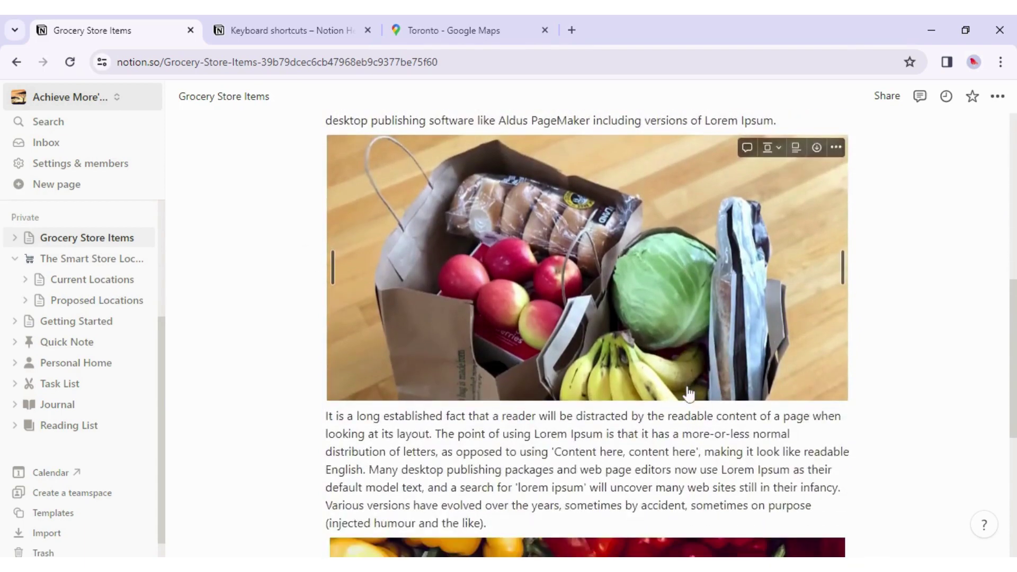
scroll(392, 230, up, 2)
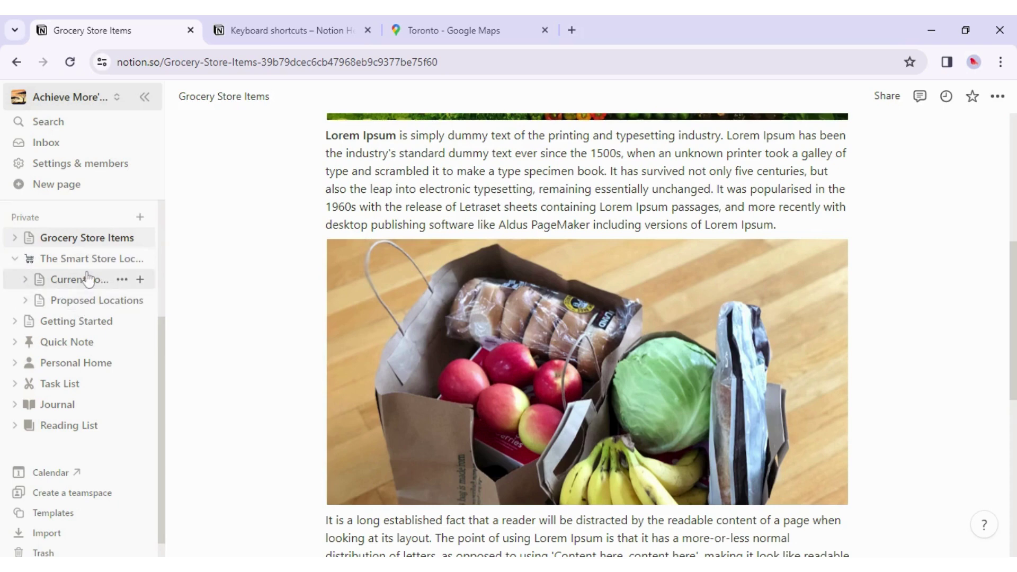
Step: Search the workspace for "toronto" and open the Toronto page from the proposed locations database
click(91, 123)
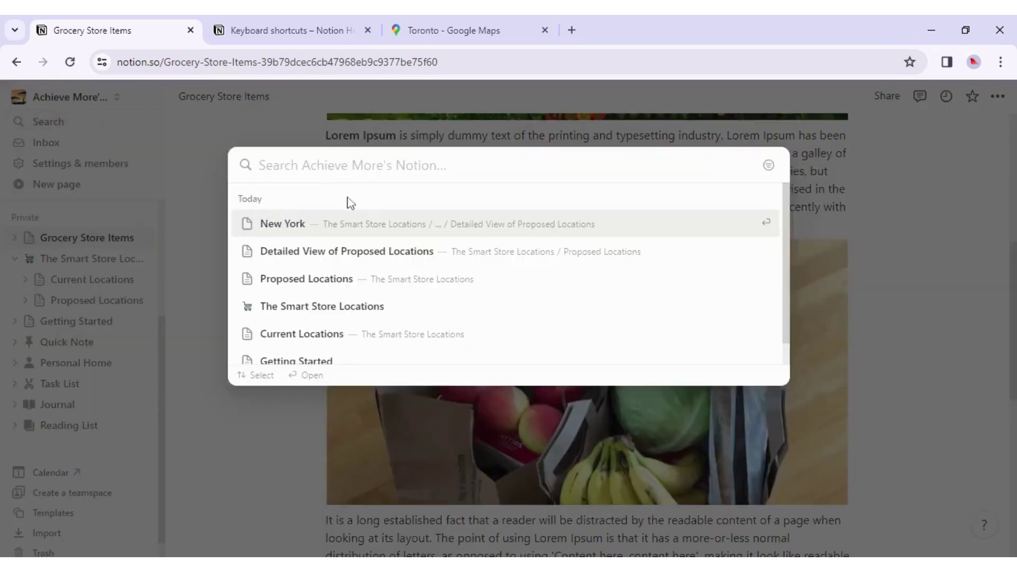
text(t)
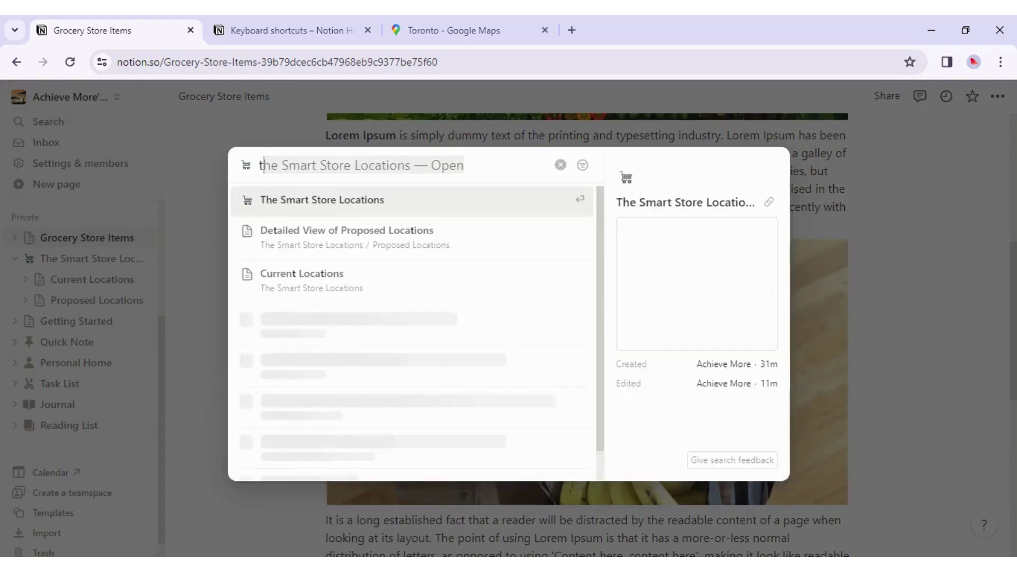
text(or)
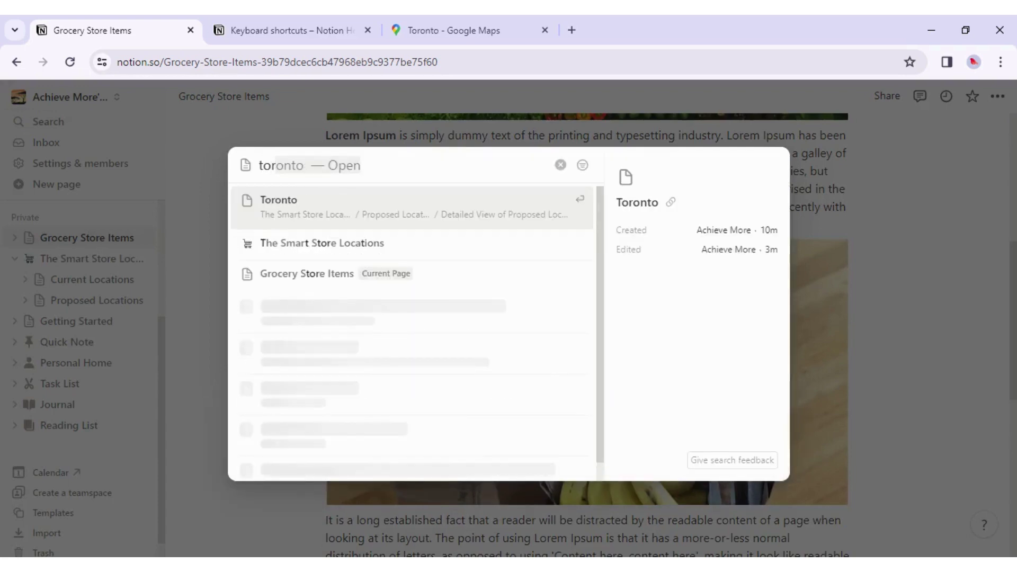
text(onto)
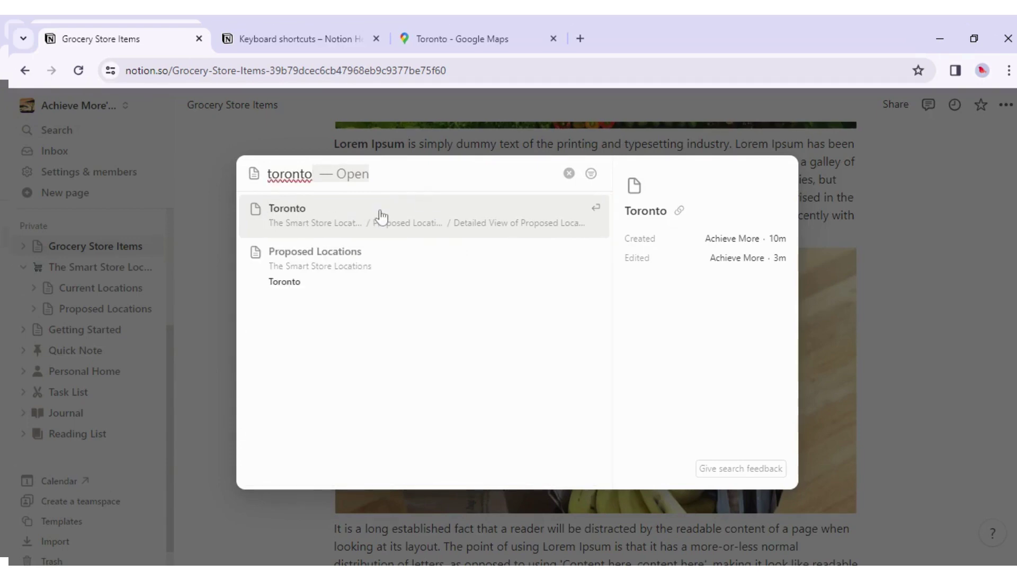
click(380, 216)
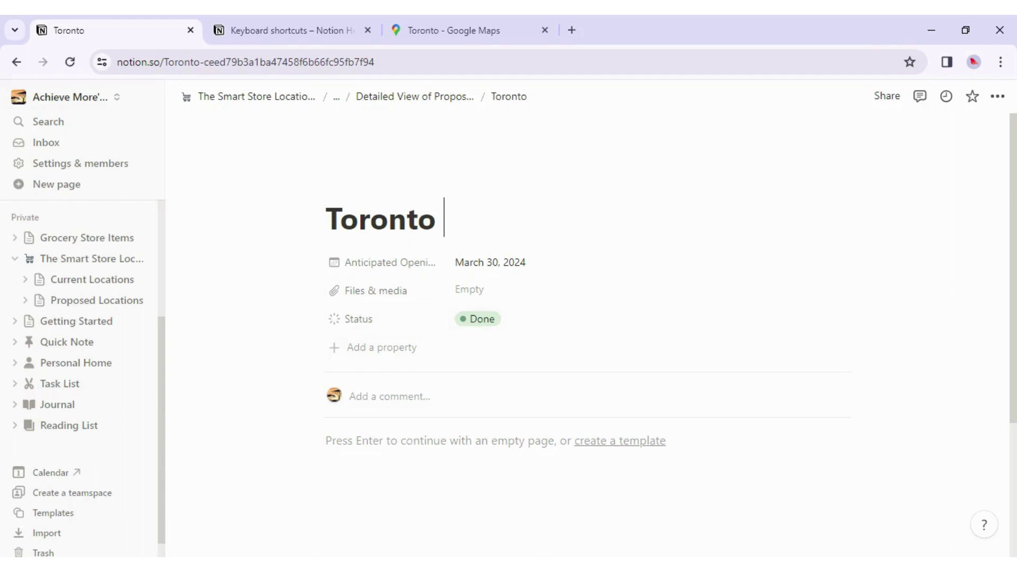
Step: Add a Google Maps embed block to the empty body of the Toronto page
key(Return)
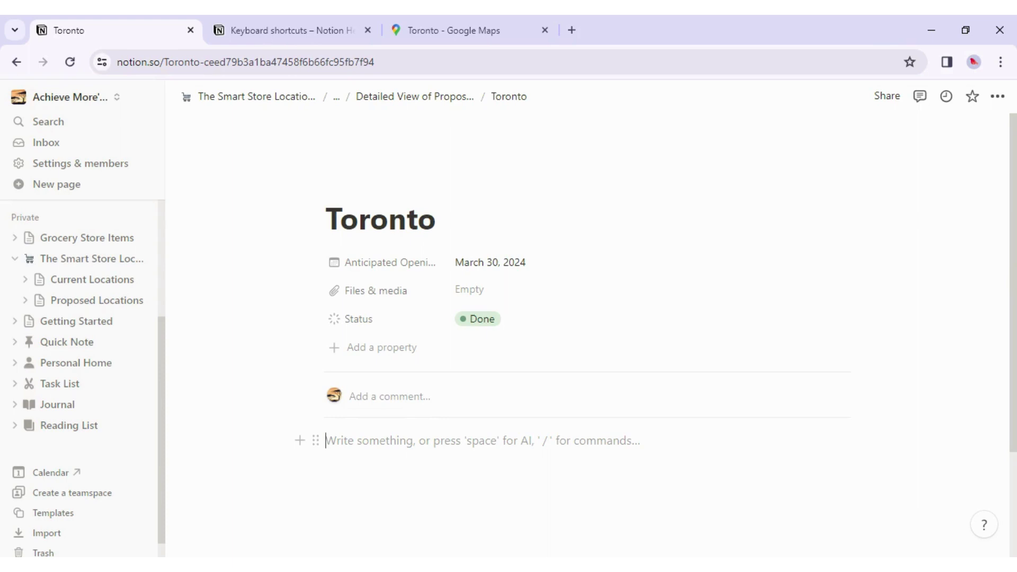
text(/)
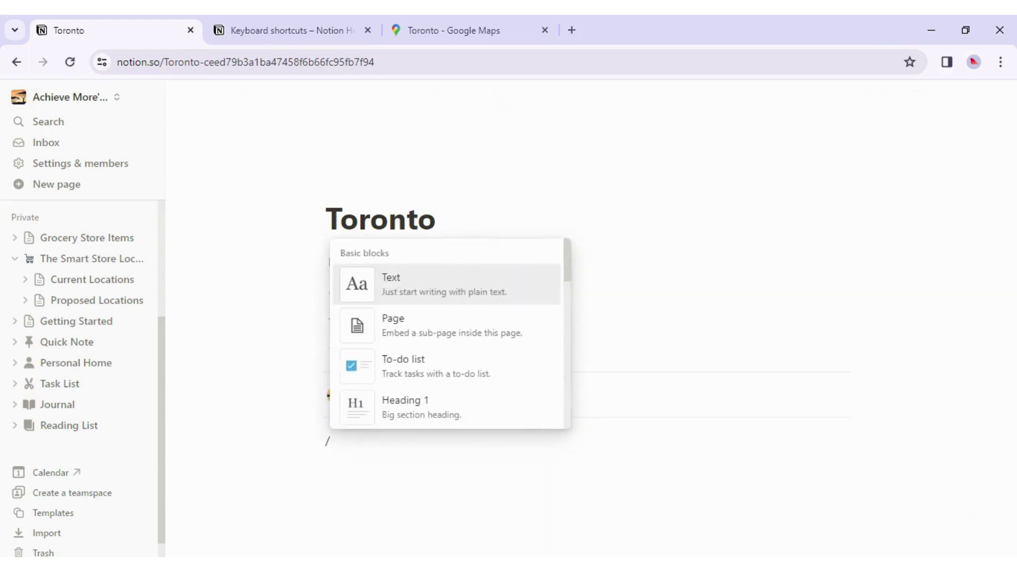
text(map)
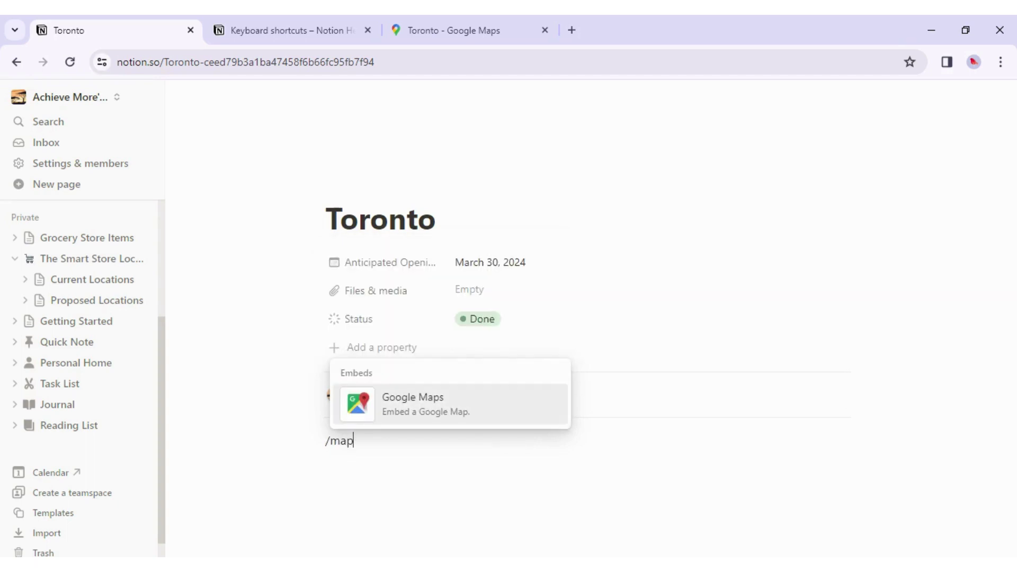
key(Return)
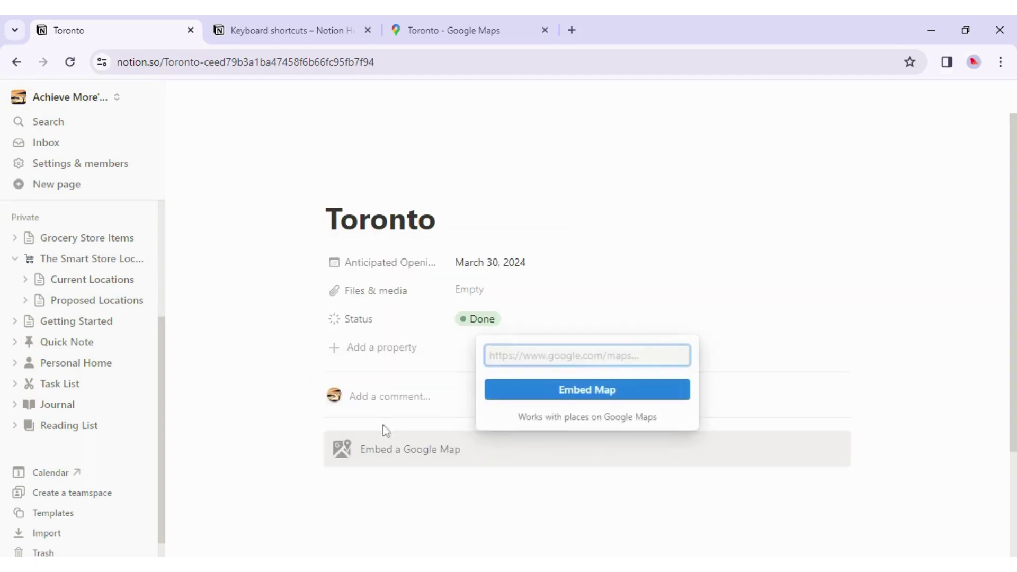
Step: Copy the Toronto place link from Google Maps, embed it in the Toronto page's map block, and look over the map
click(437, 33)
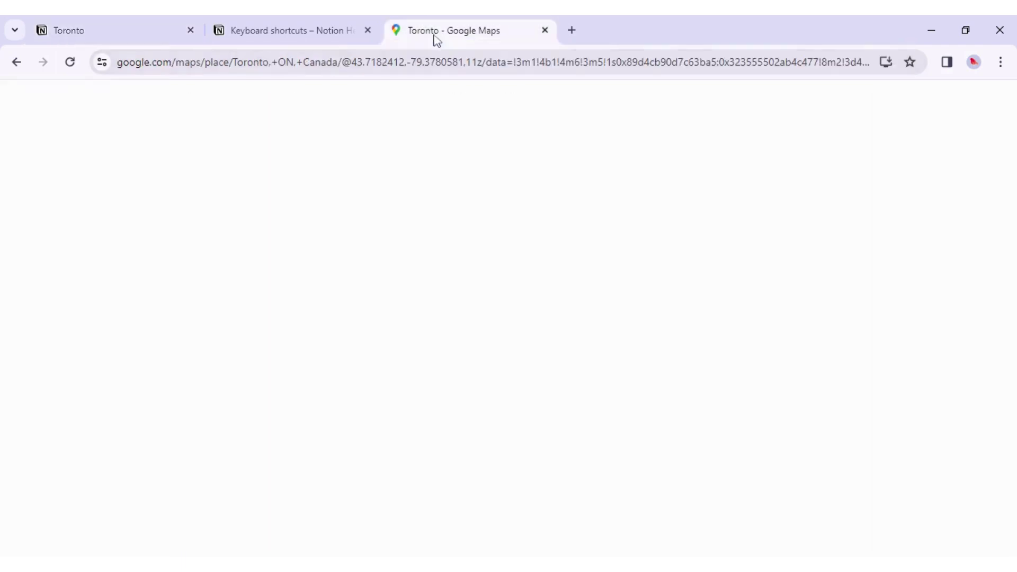
click(434, 61)
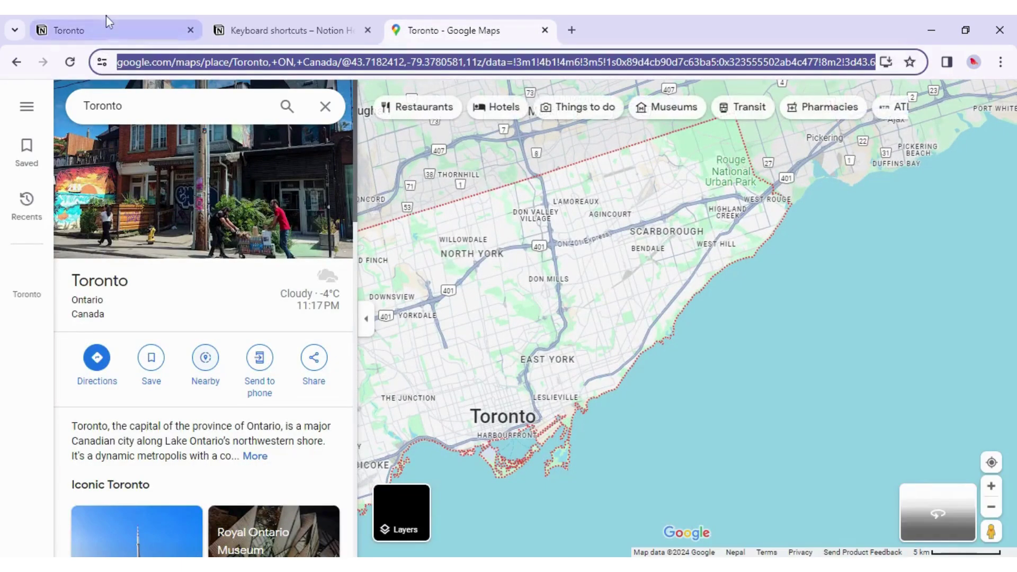
click(106, 17)
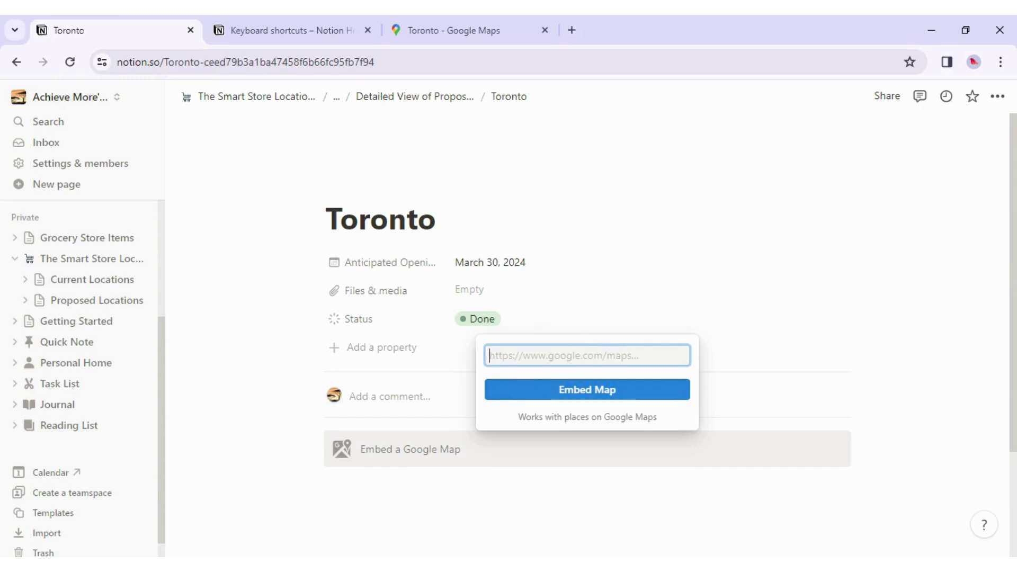
key(ctrl+v)
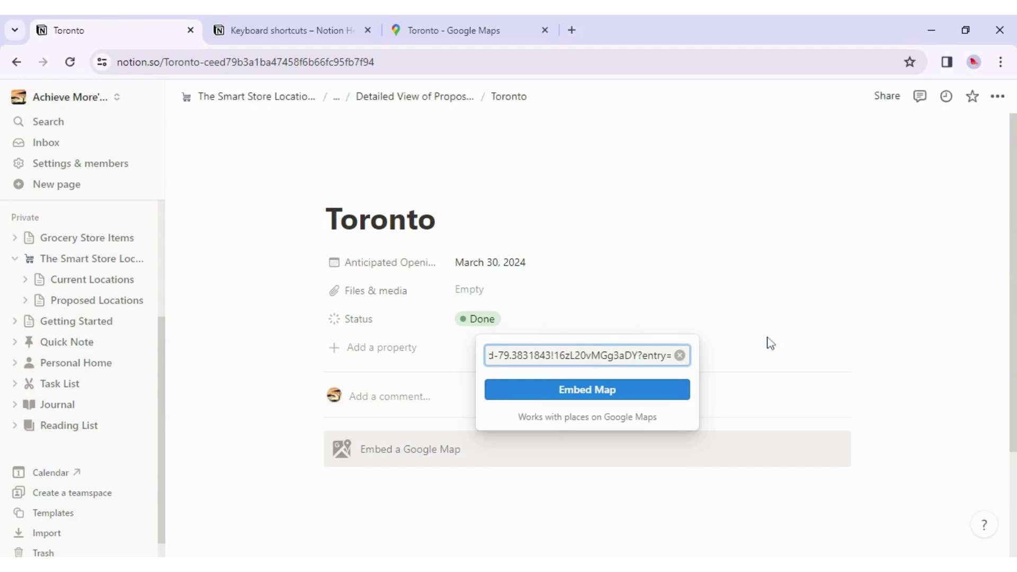
click(676, 390)
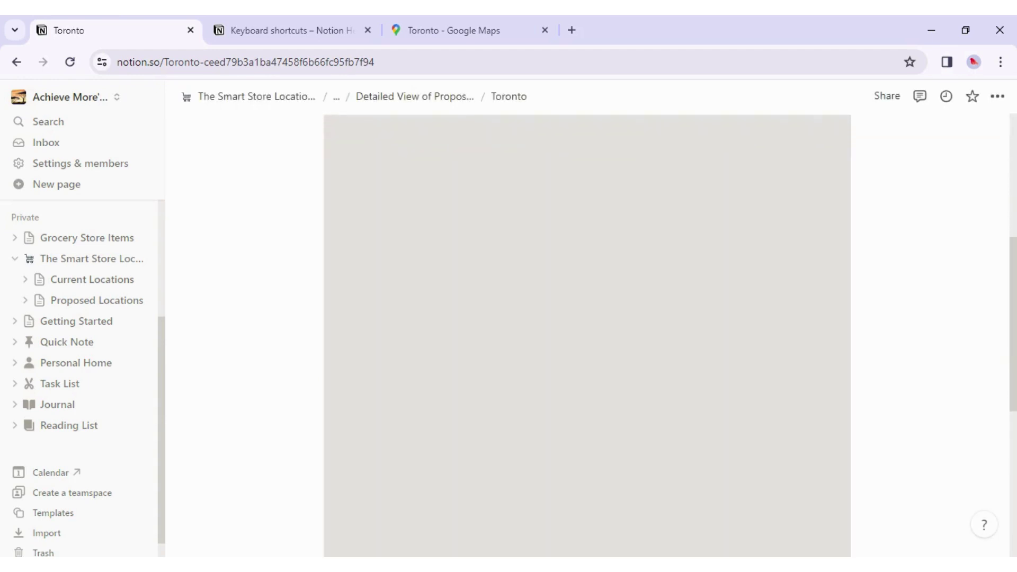
scroll(586, 334, up, 8)
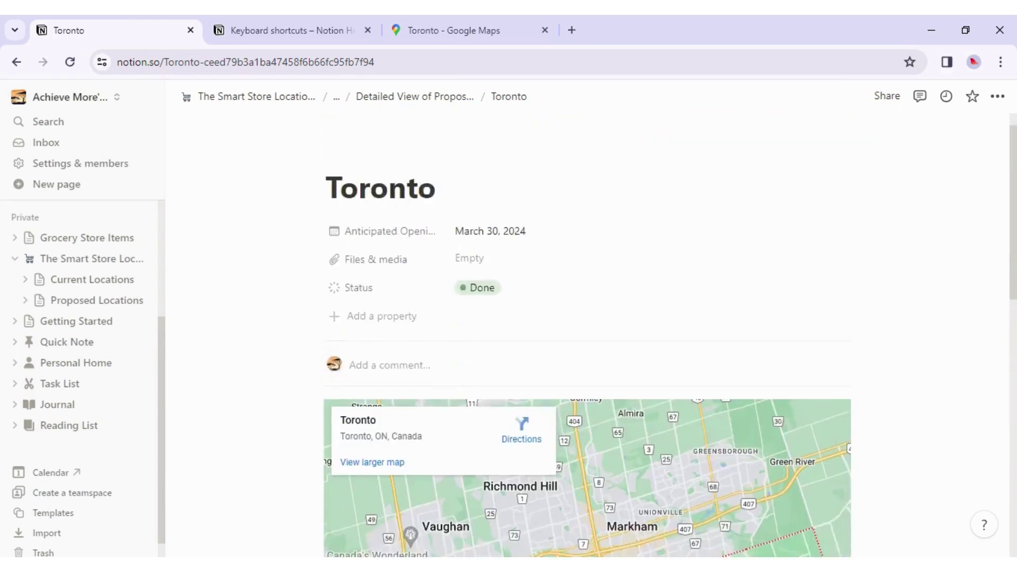
scroll(587, 335, down, 7)
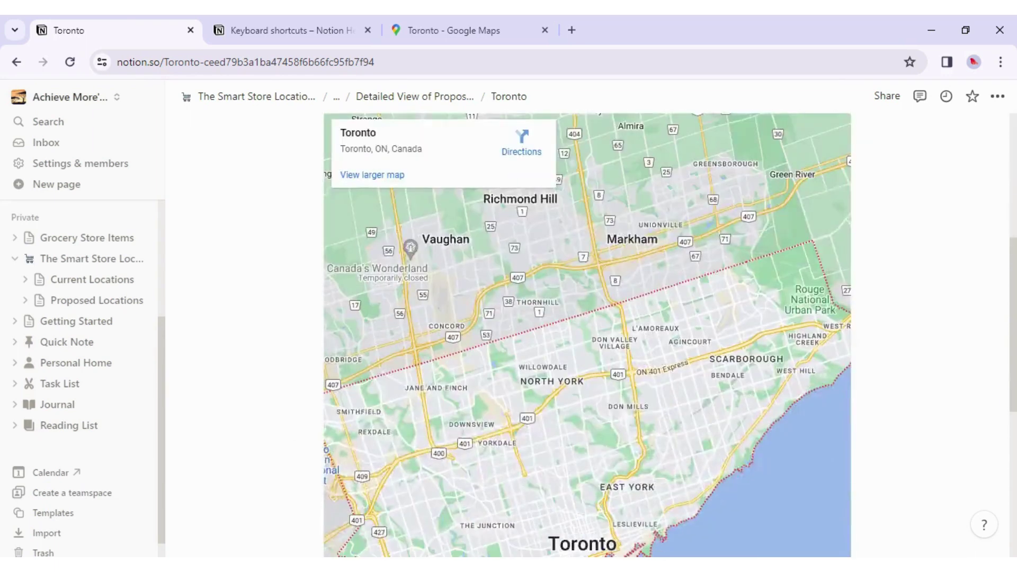
scroll(587, 335, up, 6)
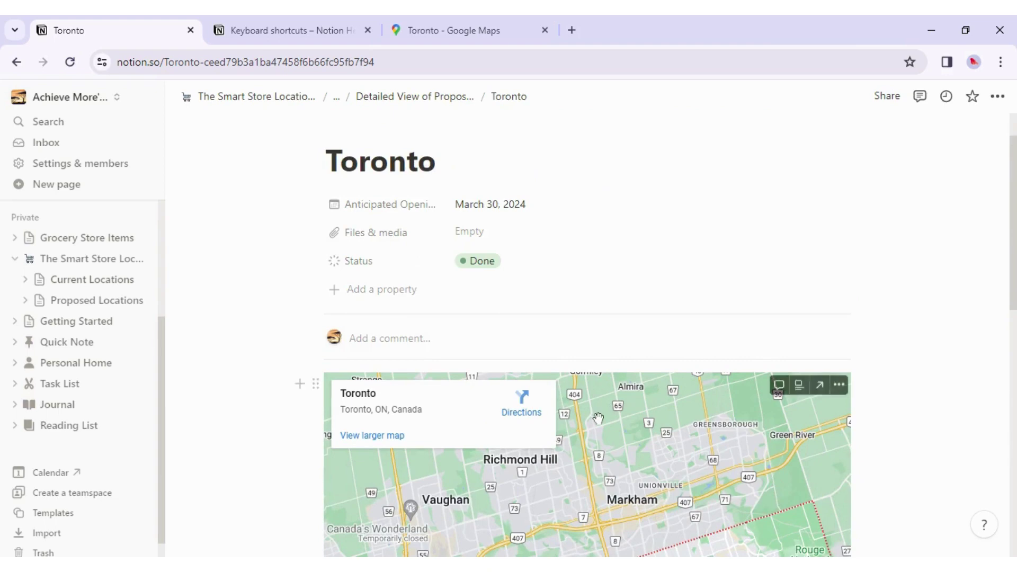
scroll(597, 415, down, 1)
scroll(596, 415, up, 1)
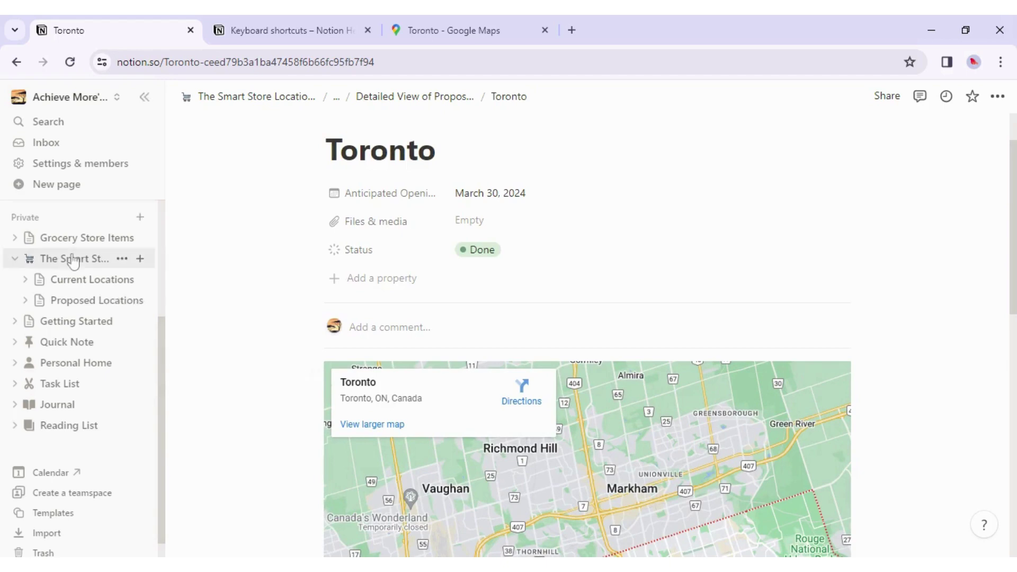
Step: Open The Smart Store Locations page and view its sharing and invitation options without inviting anyone
click(49, 262)
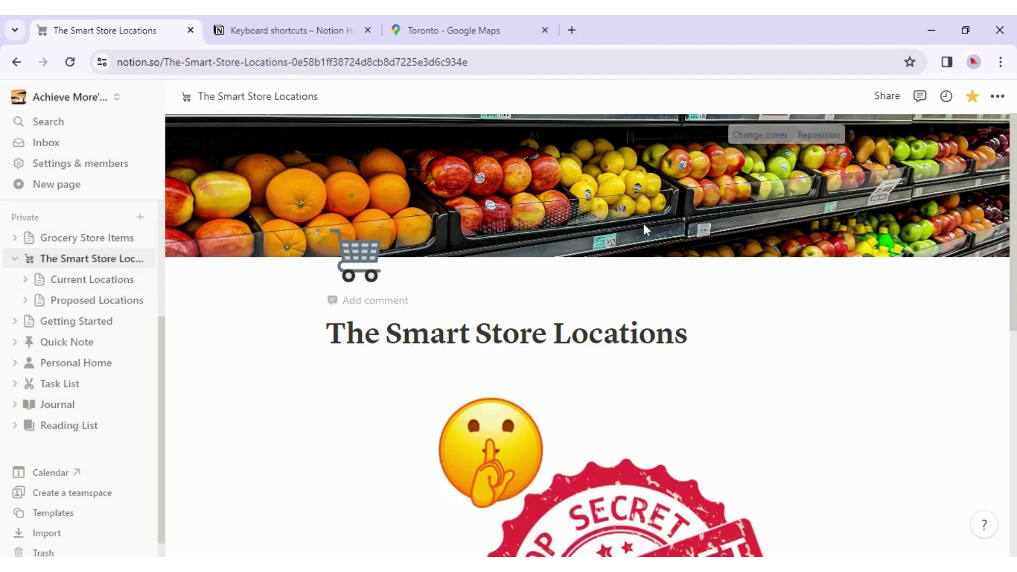
click(889, 99)
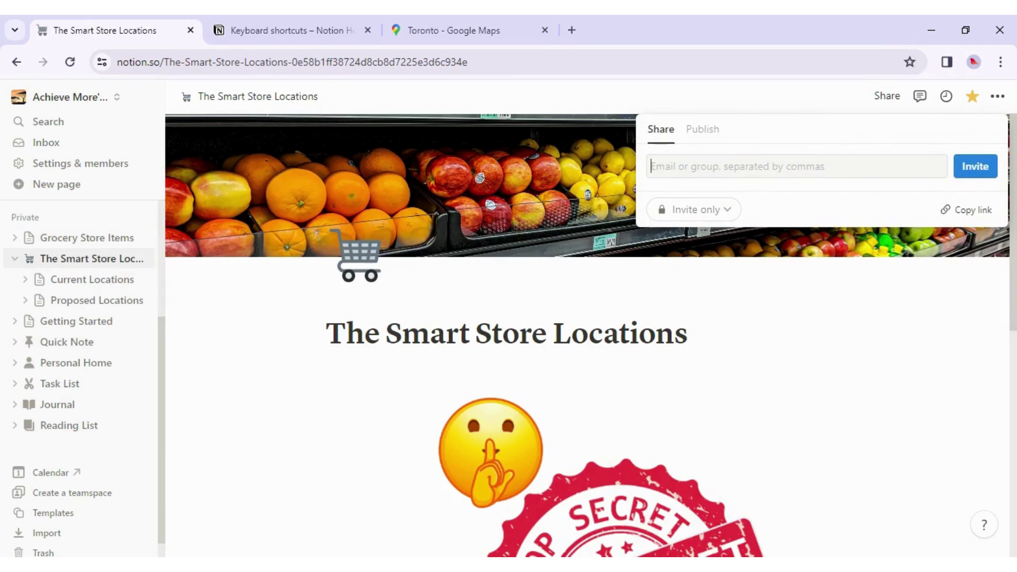
click(689, 166)
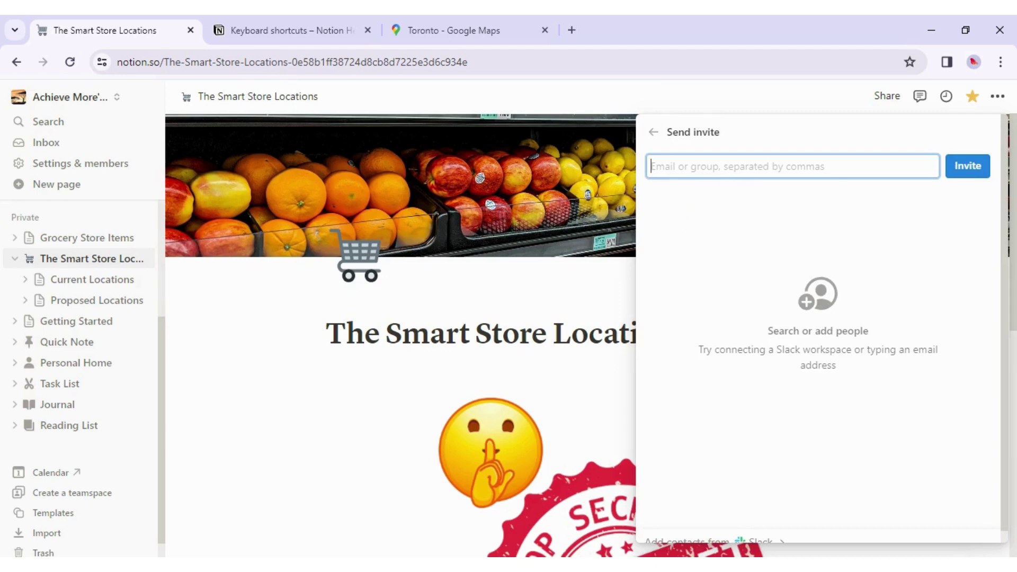
click(655, 139)
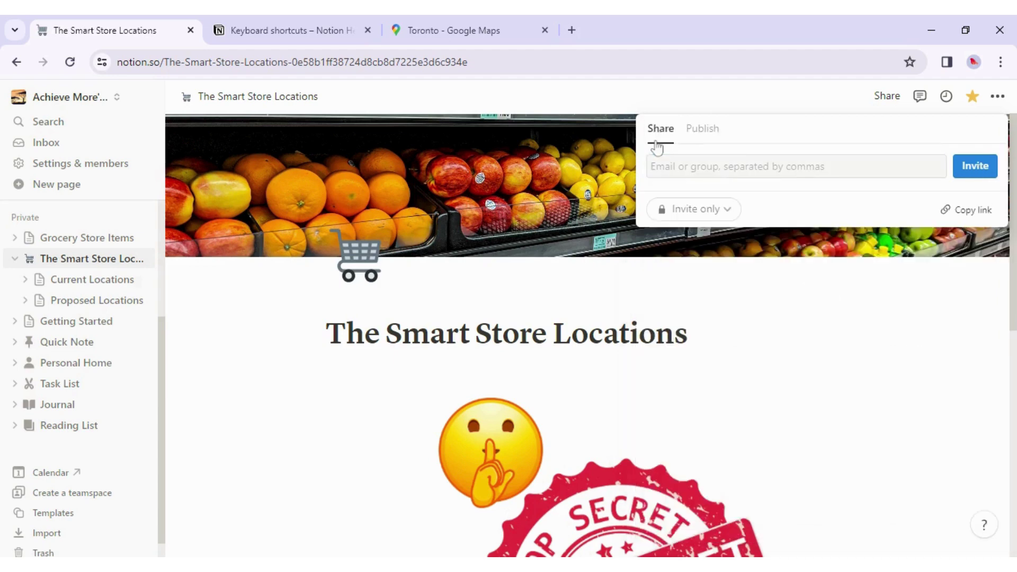
click(564, 101)
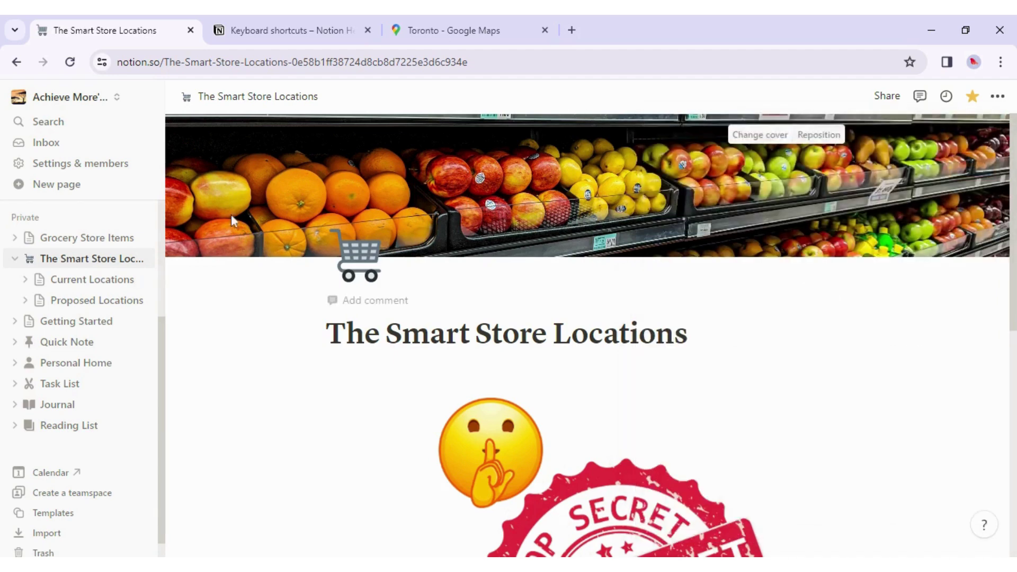
Step: Publish the Current Locations page to the web and copy its public link
click(83, 291)
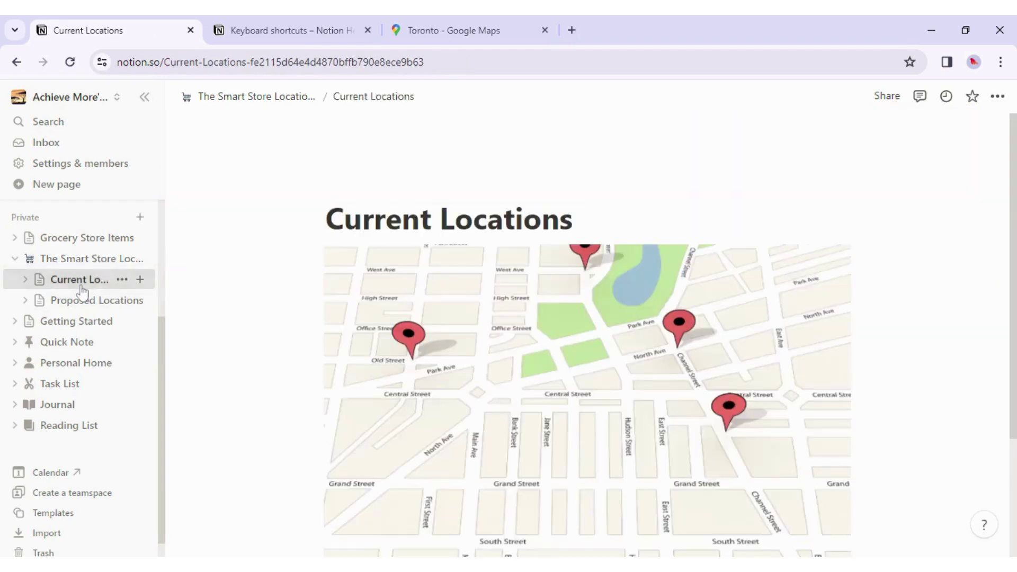
scroll(688, 307, down, 3)
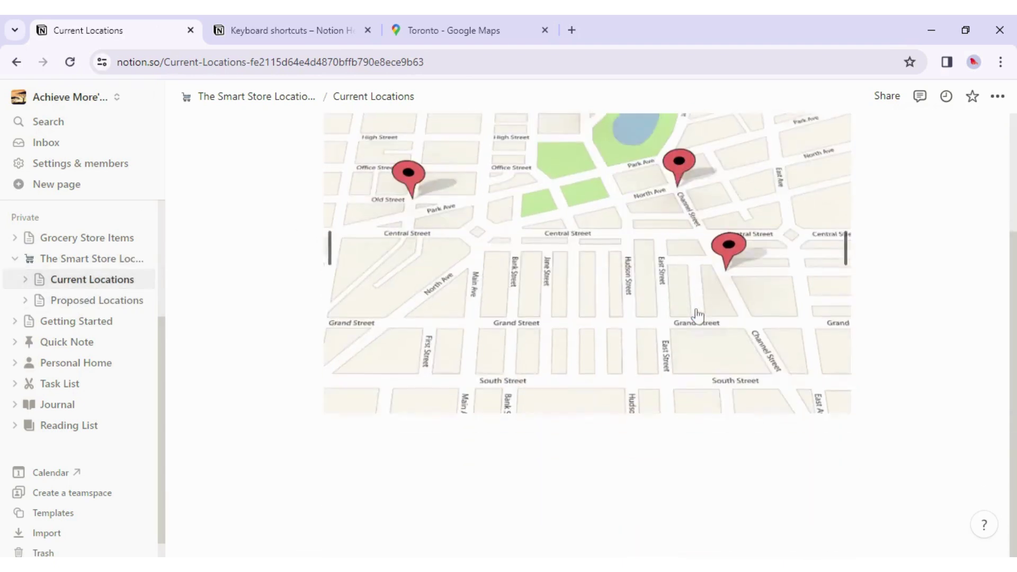
scroll(698, 317, up, 3)
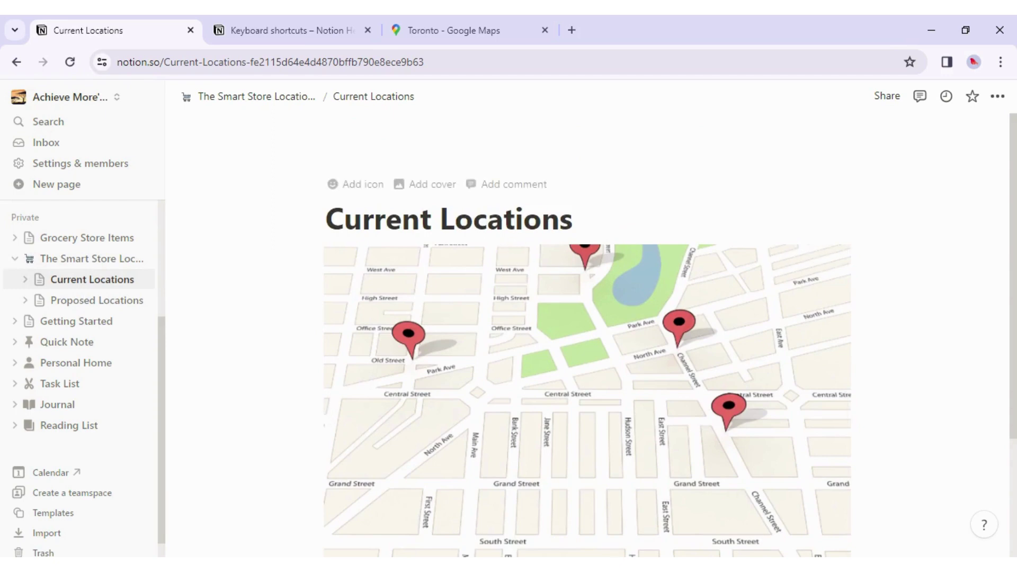
click(884, 100)
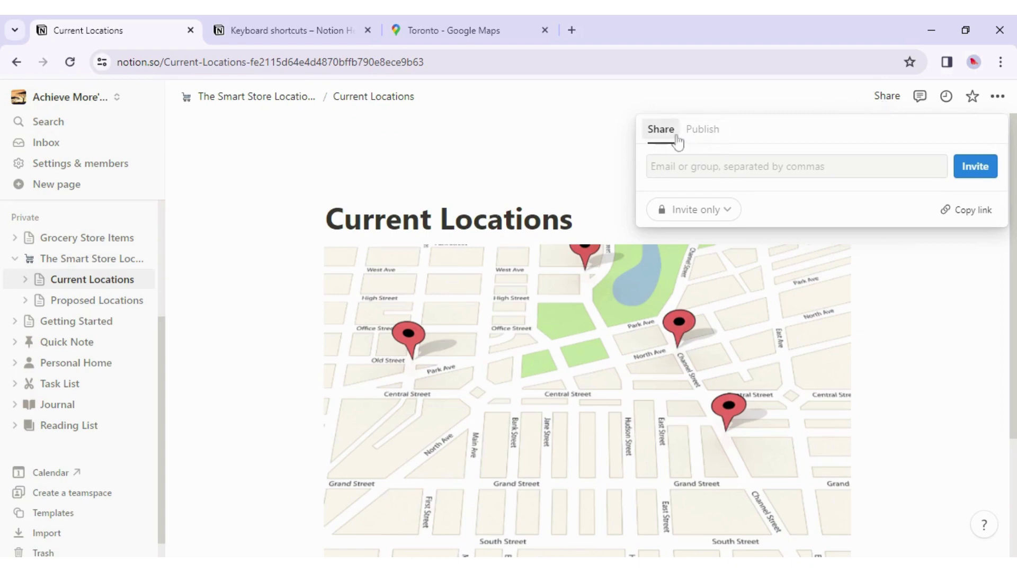
click(704, 132)
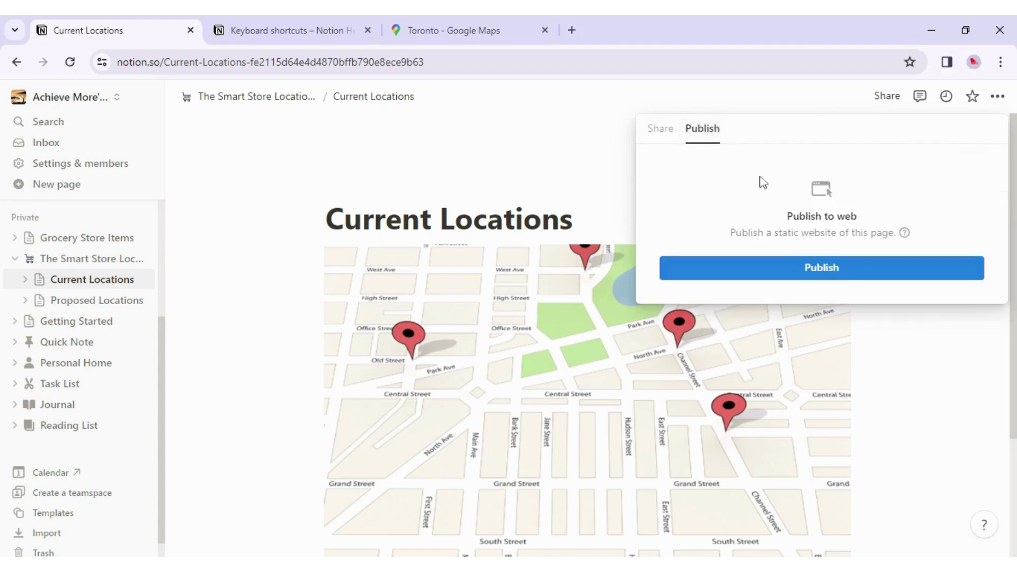
click(764, 275)
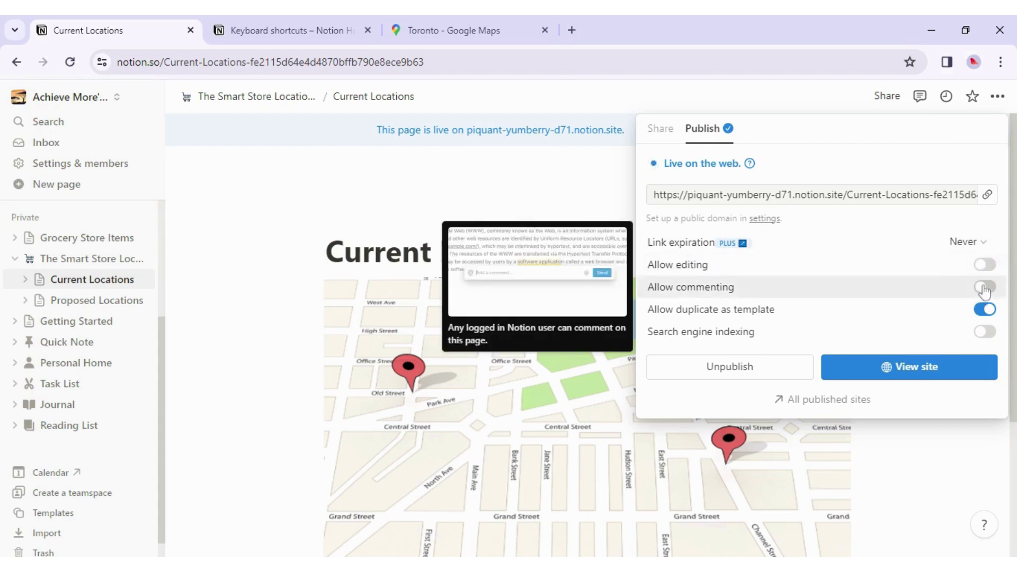
click(987, 197)
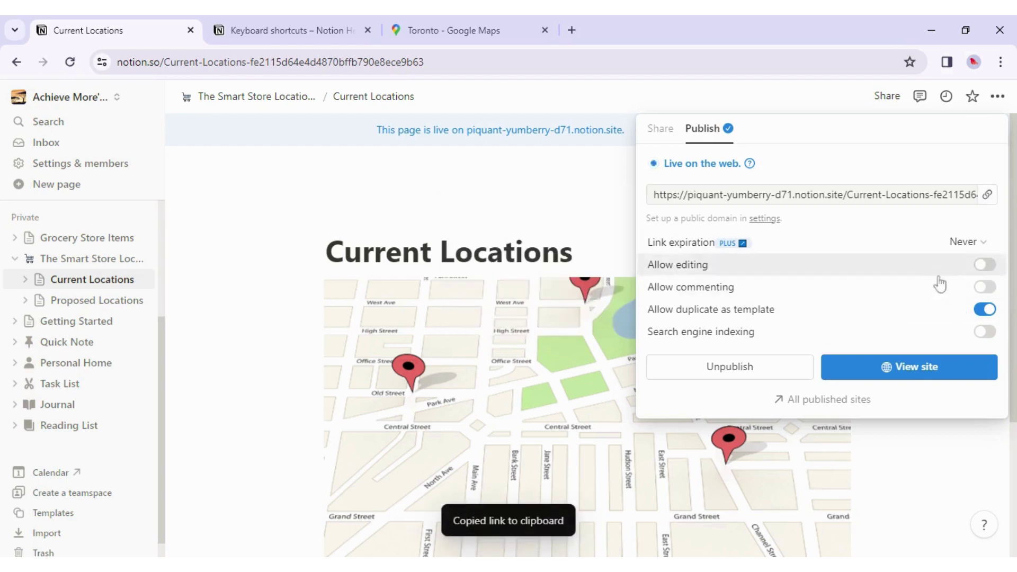
Step: View the published Current Locations site, look through it, and return to the workspace page with the publishing options closed
mouse_move(992, 274)
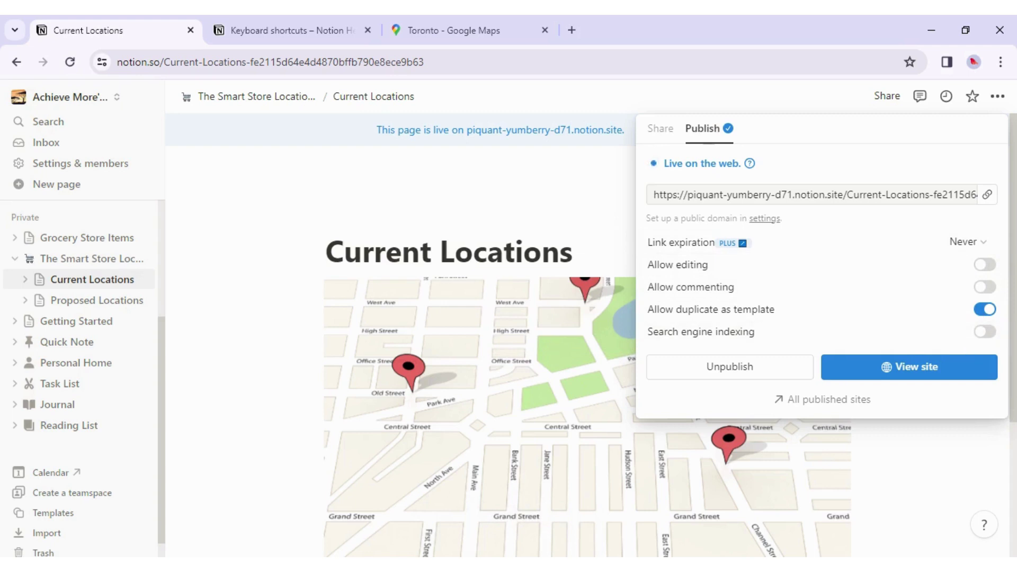
click(921, 366)
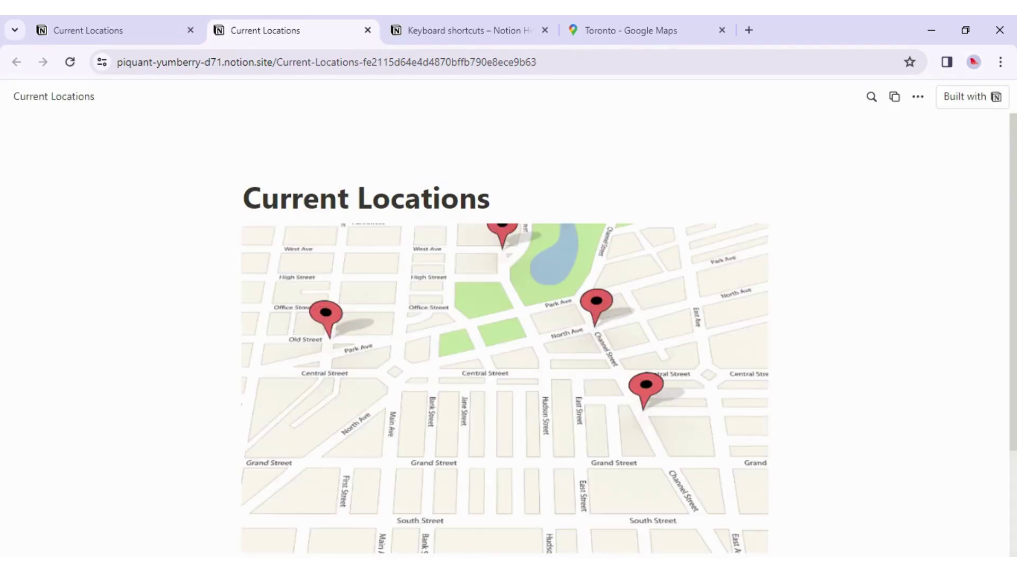
scroll(504, 333, down, 2)
scroll(504, 333, up, 2)
scroll(504, 333, down, 2)
scroll(504, 333, up, 2)
click(107, 29)
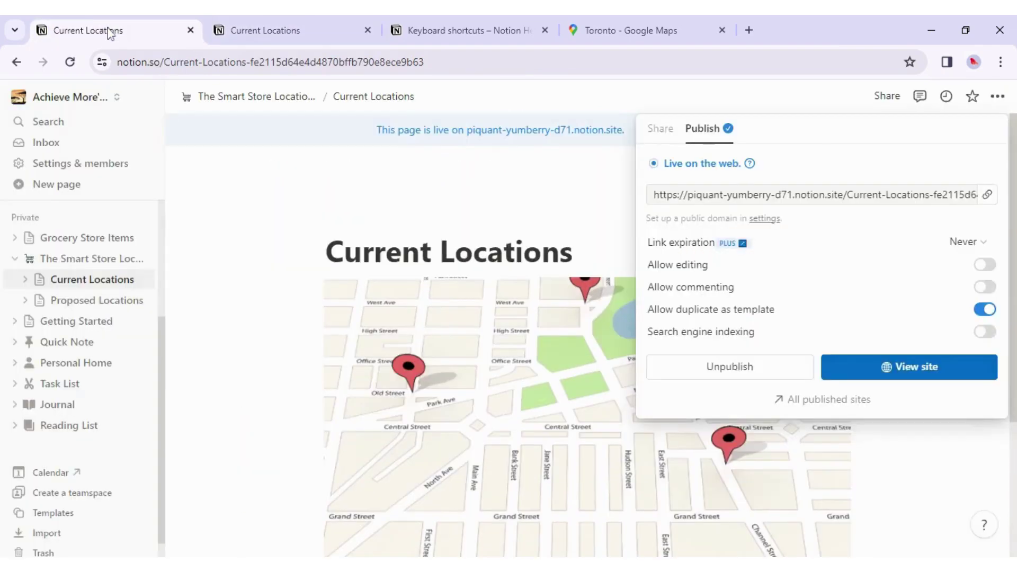
click(217, 190)
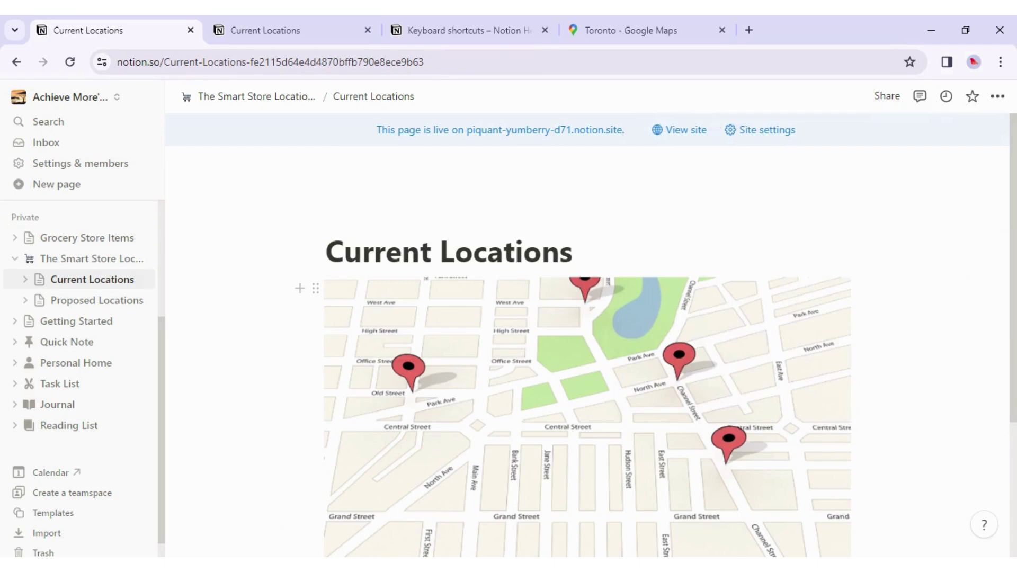
Step: Open the Grocery Store Items page, return to the favorited page The Smart Store Locations, and look over its content
scroll(81, 243, up, 3)
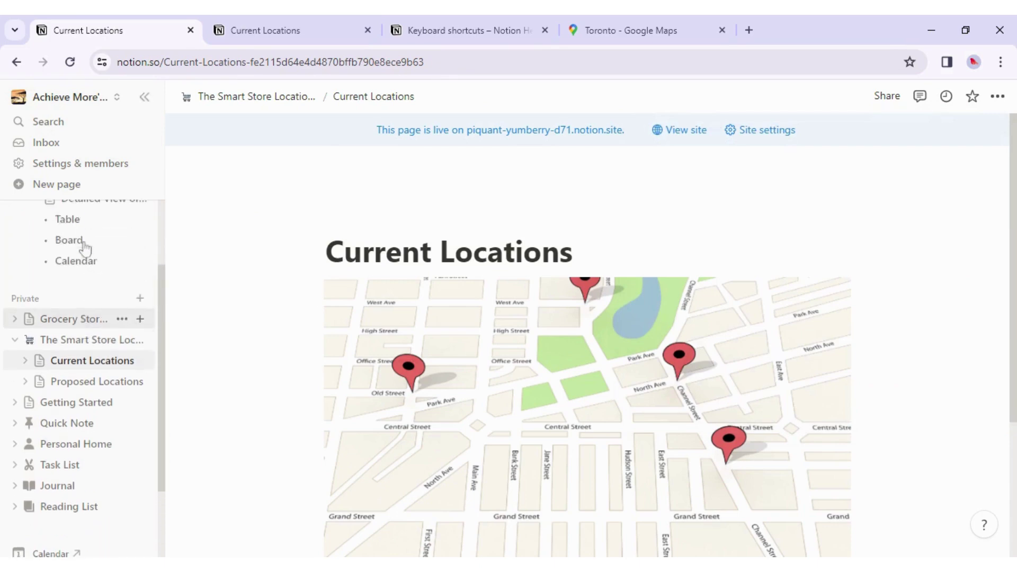
click(65, 323)
scroll(68, 270, up, 3)
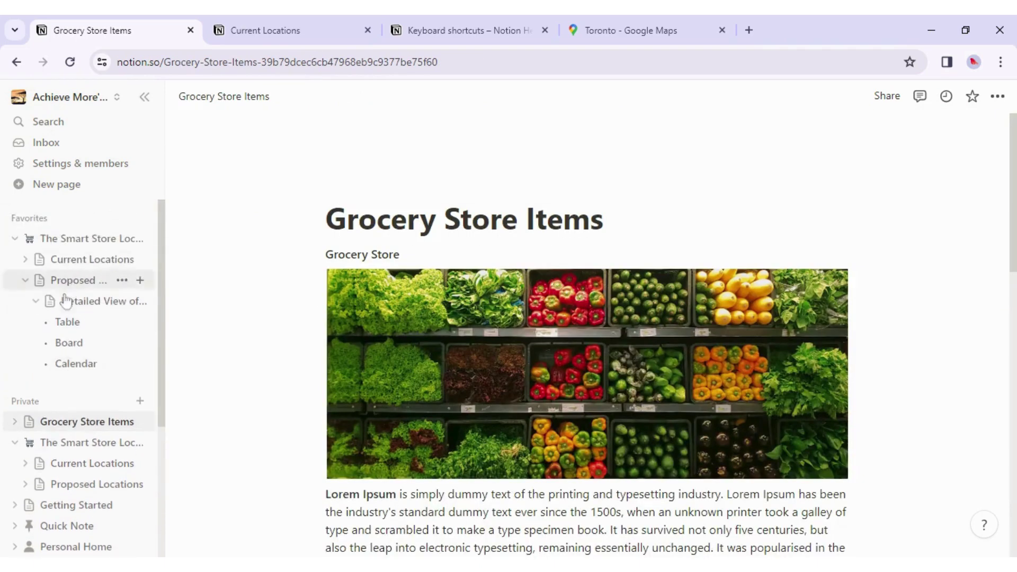
click(75, 246)
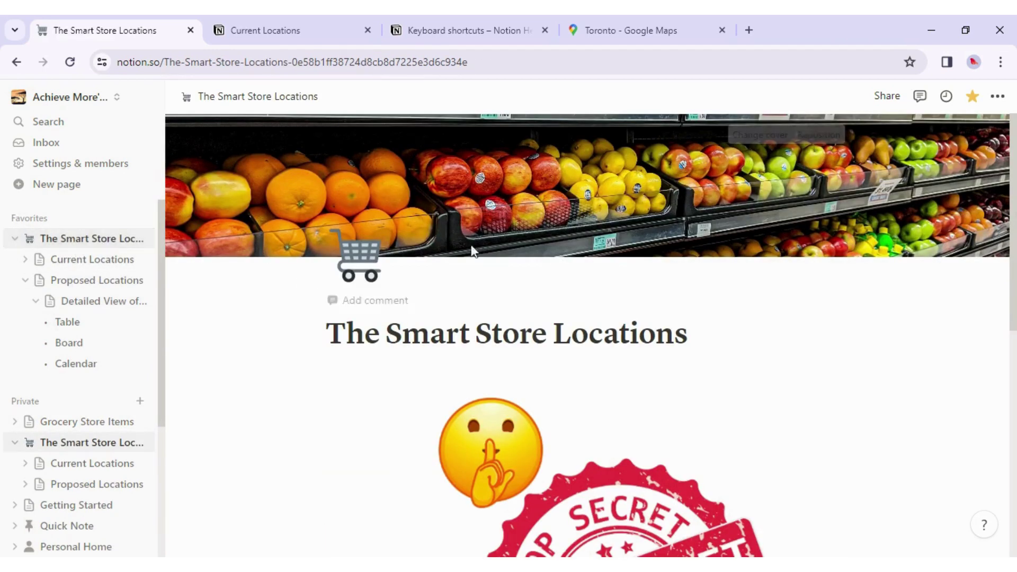
scroll(588, 334, down, 8)
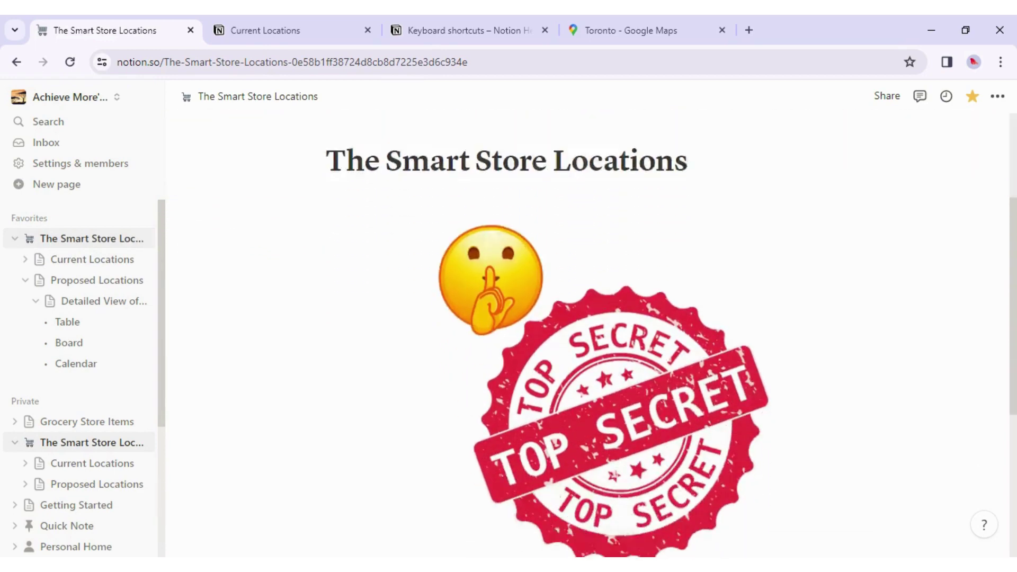
scroll(587, 334, up, 8)
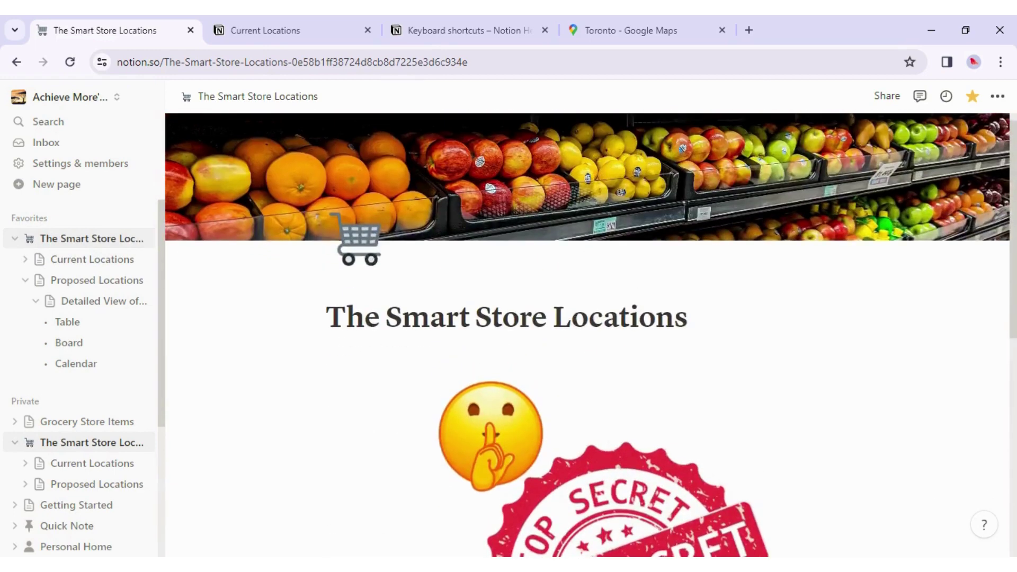